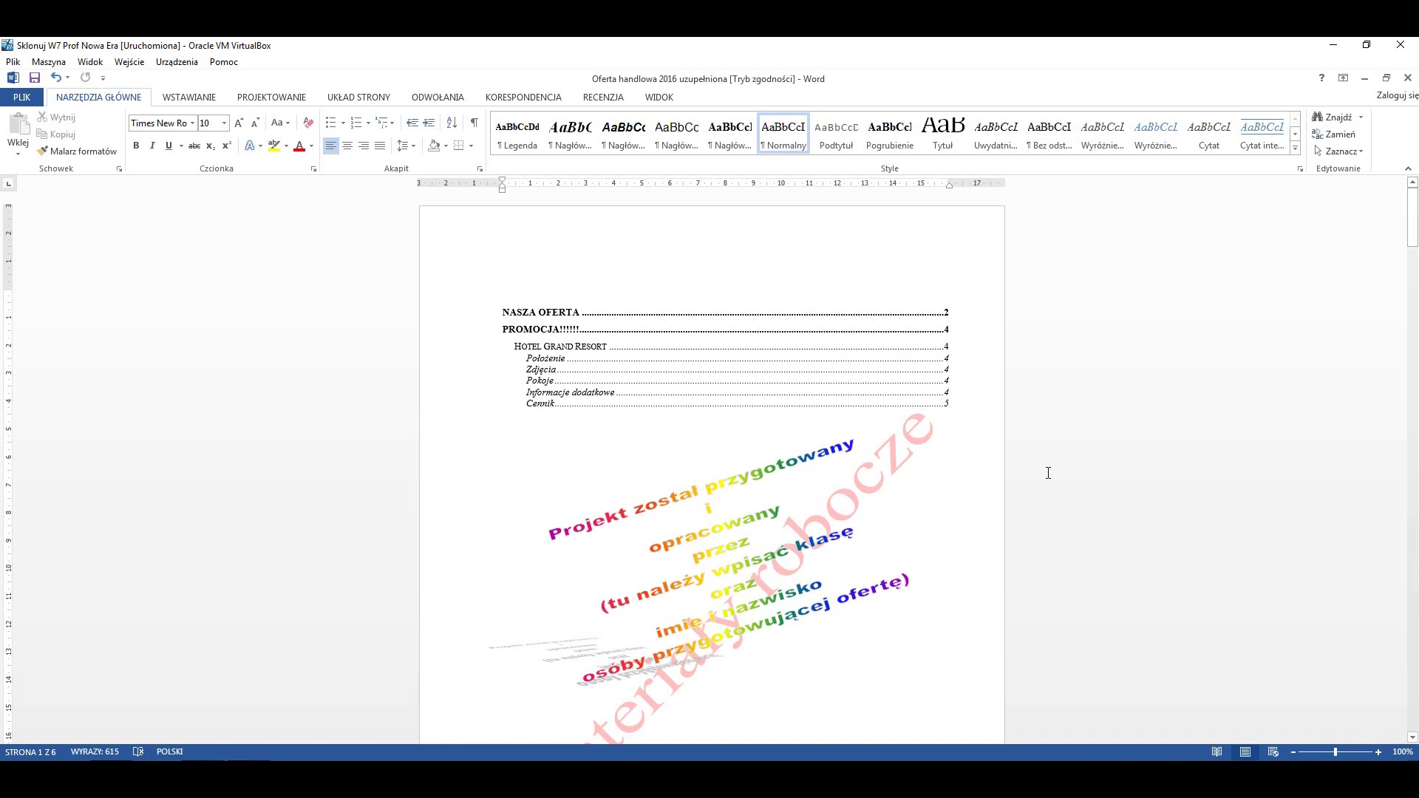
Zoom the table of contents page to 190%, glancing at WIDOK before returning to NARZĘDZIA GŁÓWNE
{"action": "scroll", "coordinate": [1048, 473], "scroll_direction": "up", "scroll_amount": 2, "text": "ctrl"}
{"action": "scroll", "coordinate": [1048, 473], "scroll_direction": "up", "scroll_amount": 2, "text": "ctrl"}
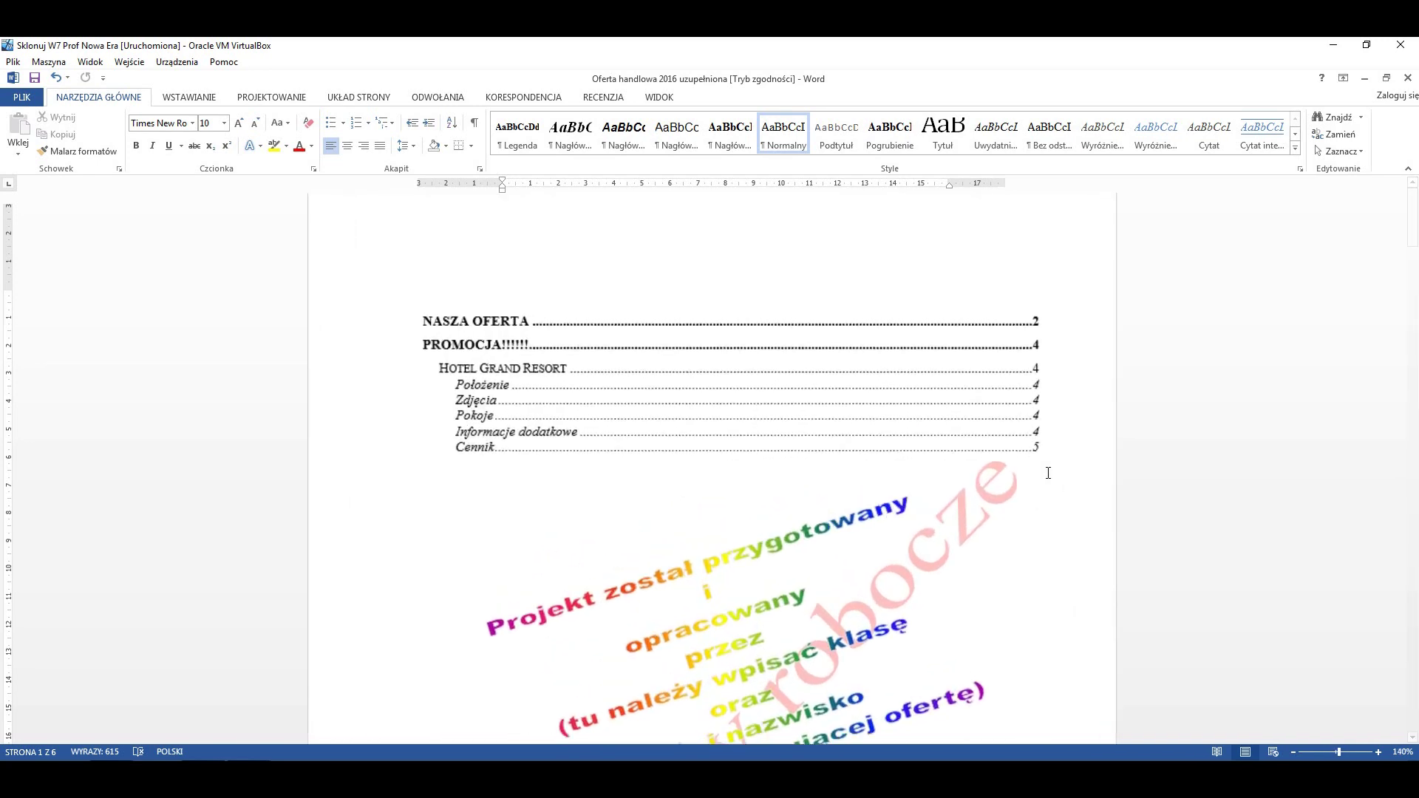
{"action": "scroll", "coordinate": [1048, 473], "scroll_direction": "up", "scroll_amount": 2, "text": "ctrl"}
{"action": "scroll", "coordinate": [1048, 473], "scroll_direction": "up", "scroll_amount": 2, "text": "ctrl"}
{"action": "scroll", "coordinate": [1048, 473], "scroll_direction": "up", "scroll_amount": 1, "text": "ctrl"}
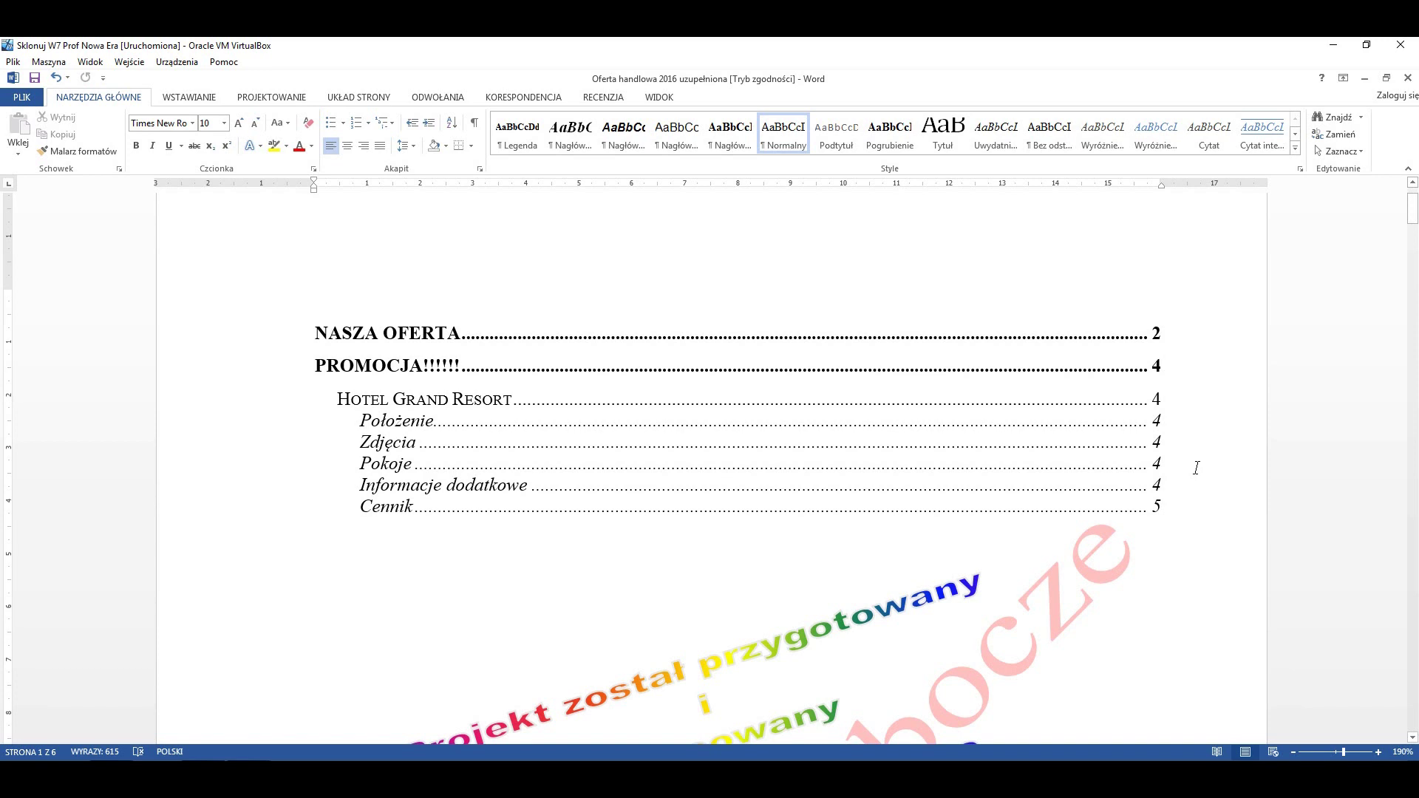
{"action": "left_click", "coordinate": [660, 100]}
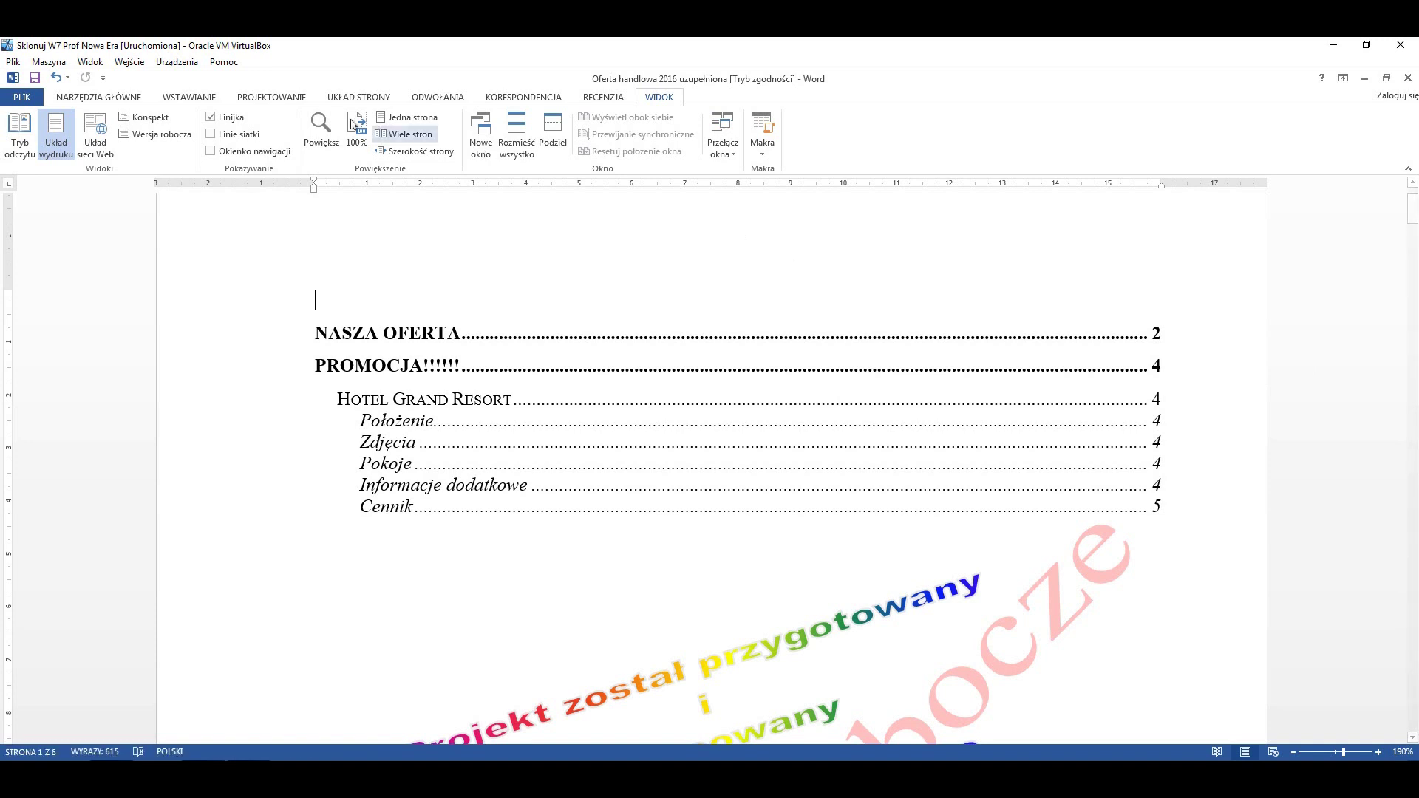
{"action": "left_click", "coordinate": [101, 98]}
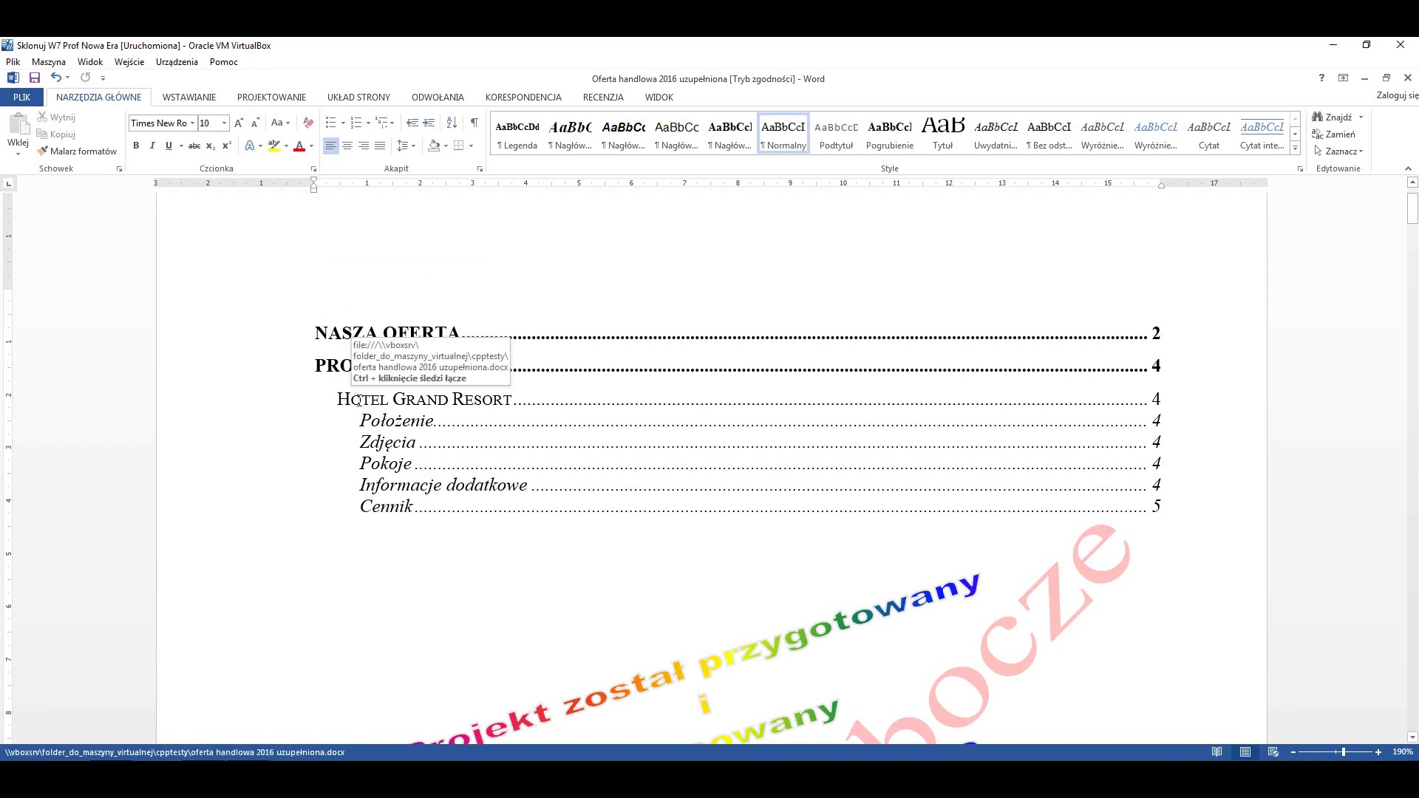
{"action": "scroll", "coordinate": [291, 586], "scroll_direction": "down", "scroll_amount": 3}
{"action": "scroll", "coordinate": [281, 579], "scroll_direction": "down", "scroll_amount": 7}
{"action": "scroll", "coordinate": [284, 577], "scroll_direction": "down", "scroll_amount": 5}
{"action": "scroll", "coordinate": [284, 576], "scroll_direction": "down", "scroll_amount": 1}
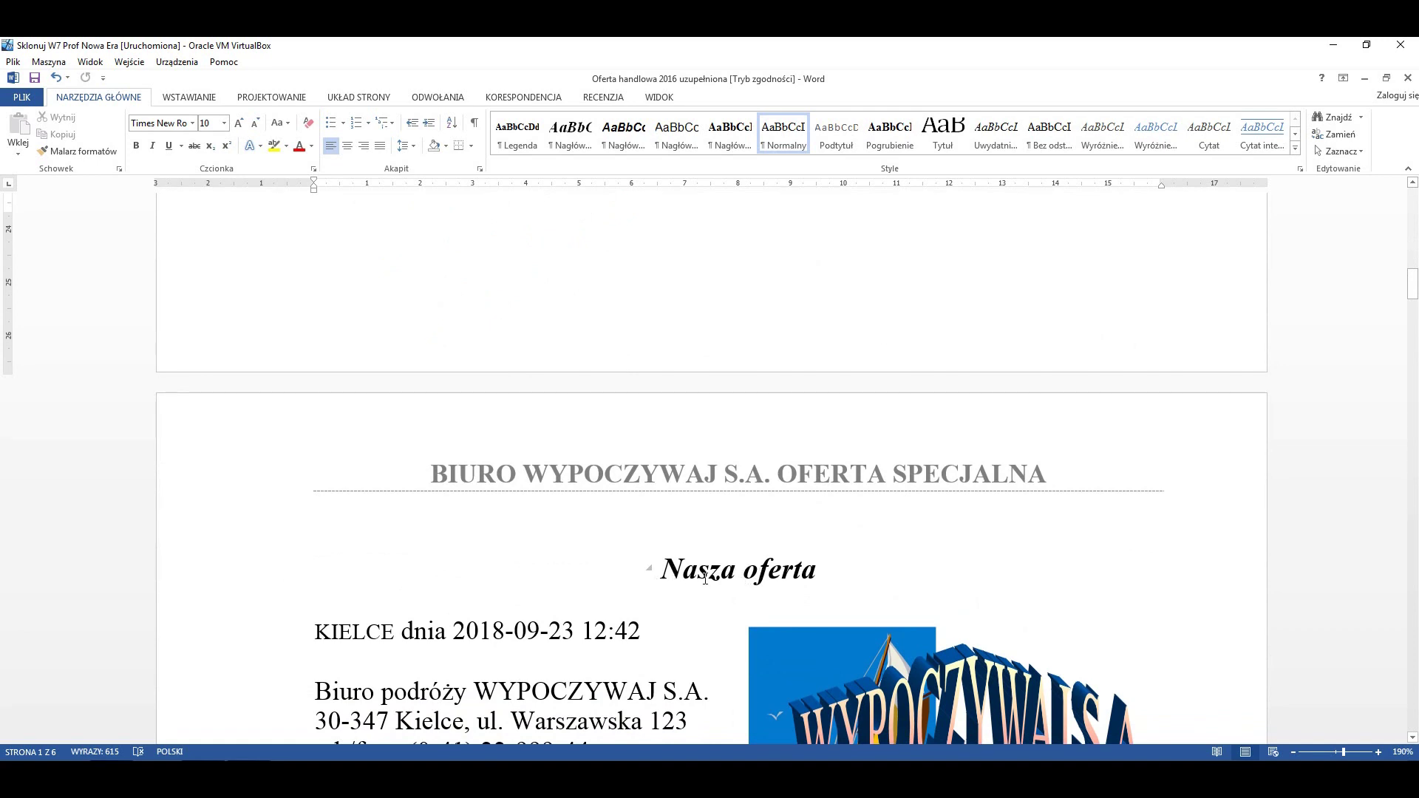
{"action": "scroll", "coordinate": [744, 574], "scroll_direction": "down", "scroll_amount": 5}
{"action": "scroll", "coordinate": [695, 576], "scroll_direction": "down", "scroll_amount": 5}
{"action": "scroll", "coordinate": [643, 580], "scroll_direction": "down", "scroll_amount": 5}
{"action": "scroll", "coordinate": [644, 580], "scroll_direction": "down", "scroll_amount": 3}
{"action": "scroll", "coordinate": [643, 579], "scroll_direction": "down", "scroll_amount": 3}
{"action": "scroll", "coordinate": [643, 577], "scroll_direction": "down", "scroll_amount": 5}
{"action": "scroll", "coordinate": [643, 576], "scroll_direction": "down", "scroll_amount": 5}
{"action": "scroll", "coordinate": [643, 575], "scroll_direction": "down", "scroll_amount": 5}
{"action": "scroll", "coordinate": [665, 573], "scroll_direction": "down", "scroll_amount": 5}
{"action": "scroll", "coordinate": [710, 562], "scroll_direction": "down", "scroll_amount": 1}
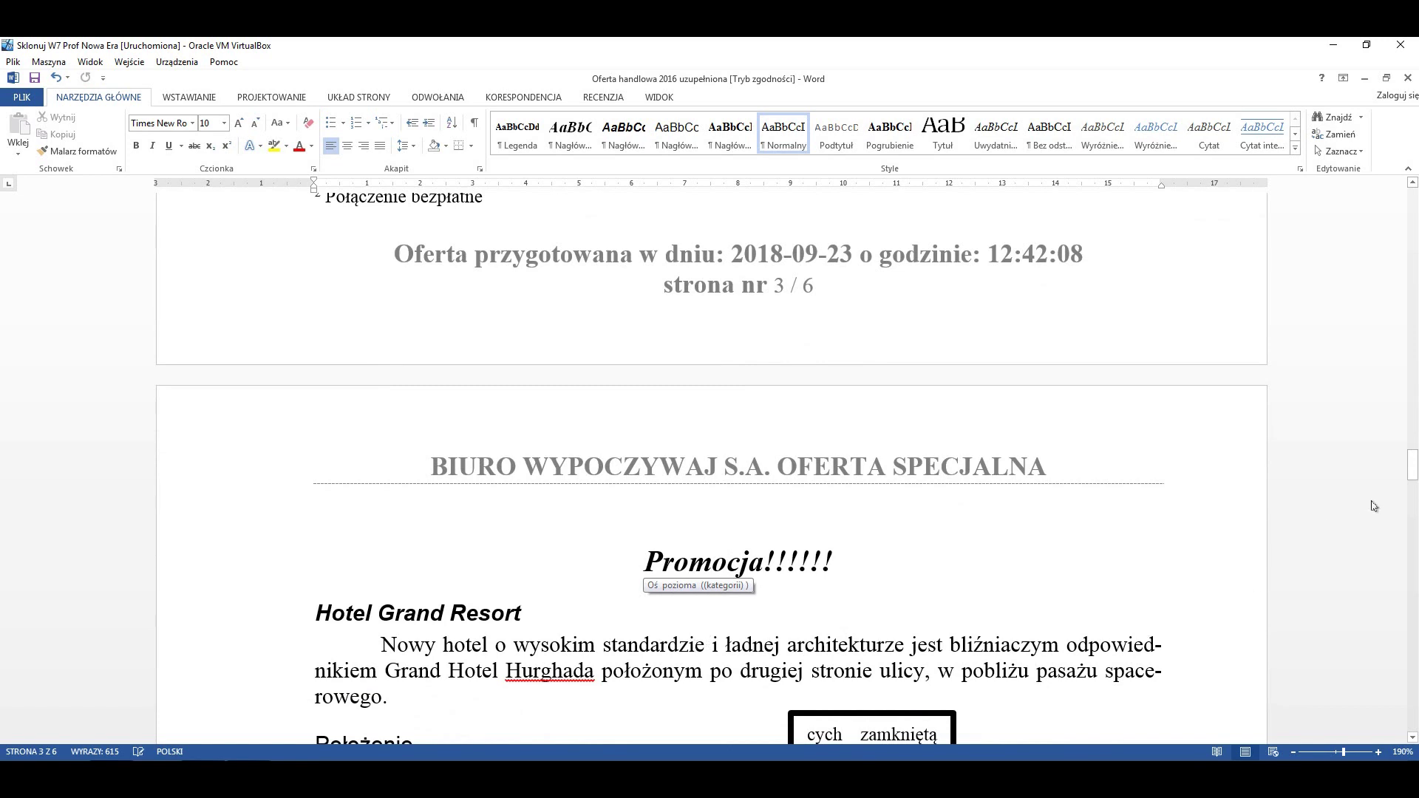
{"action": "left_click_drag", "start_coordinate": [1412, 473], "coordinate": [1412, 194]}
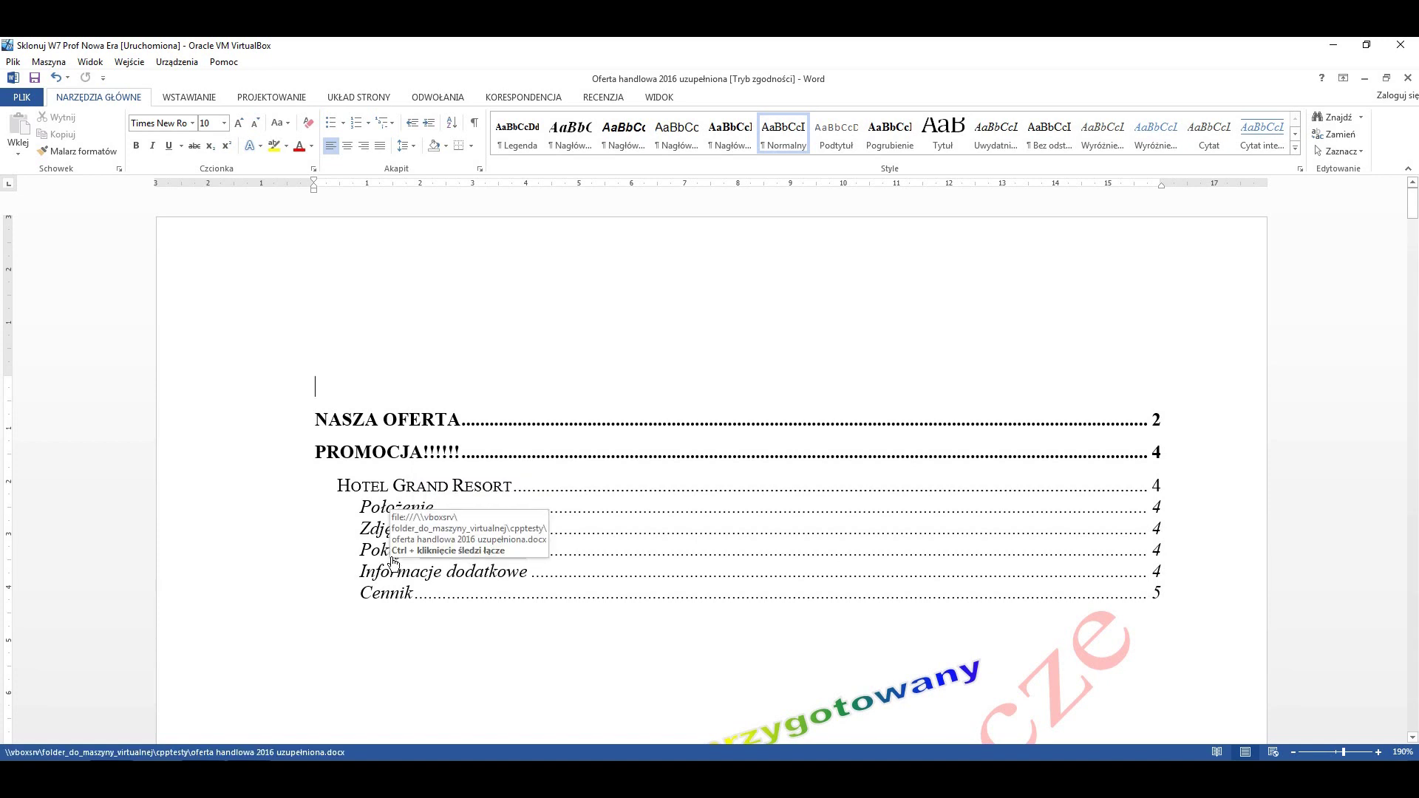
{"action": "left_click", "coordinate": [384, 558], "text": "ctrl"}
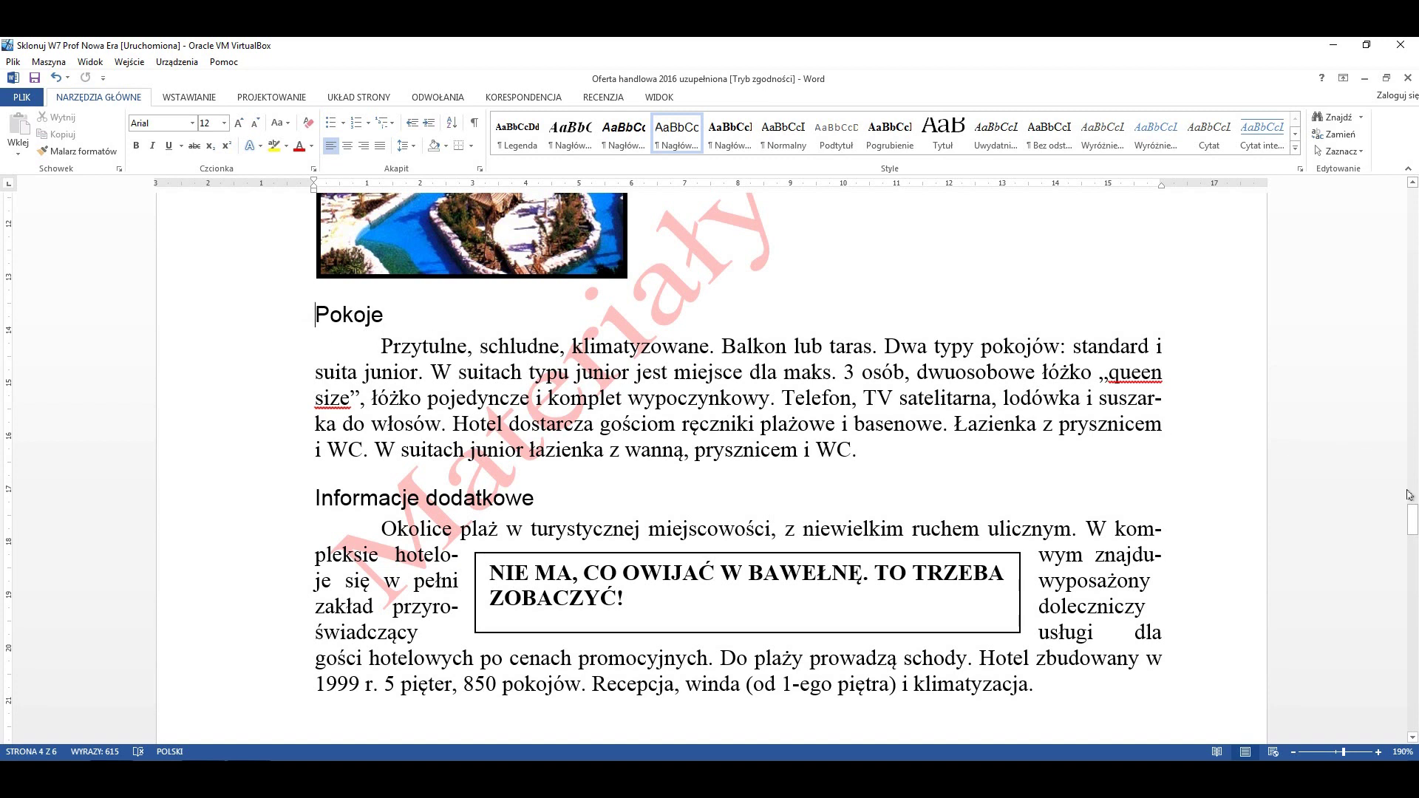
{"action": "left_click_drag", "start_coordinate": [1411, 519], "coordinate": [1413, 191]}
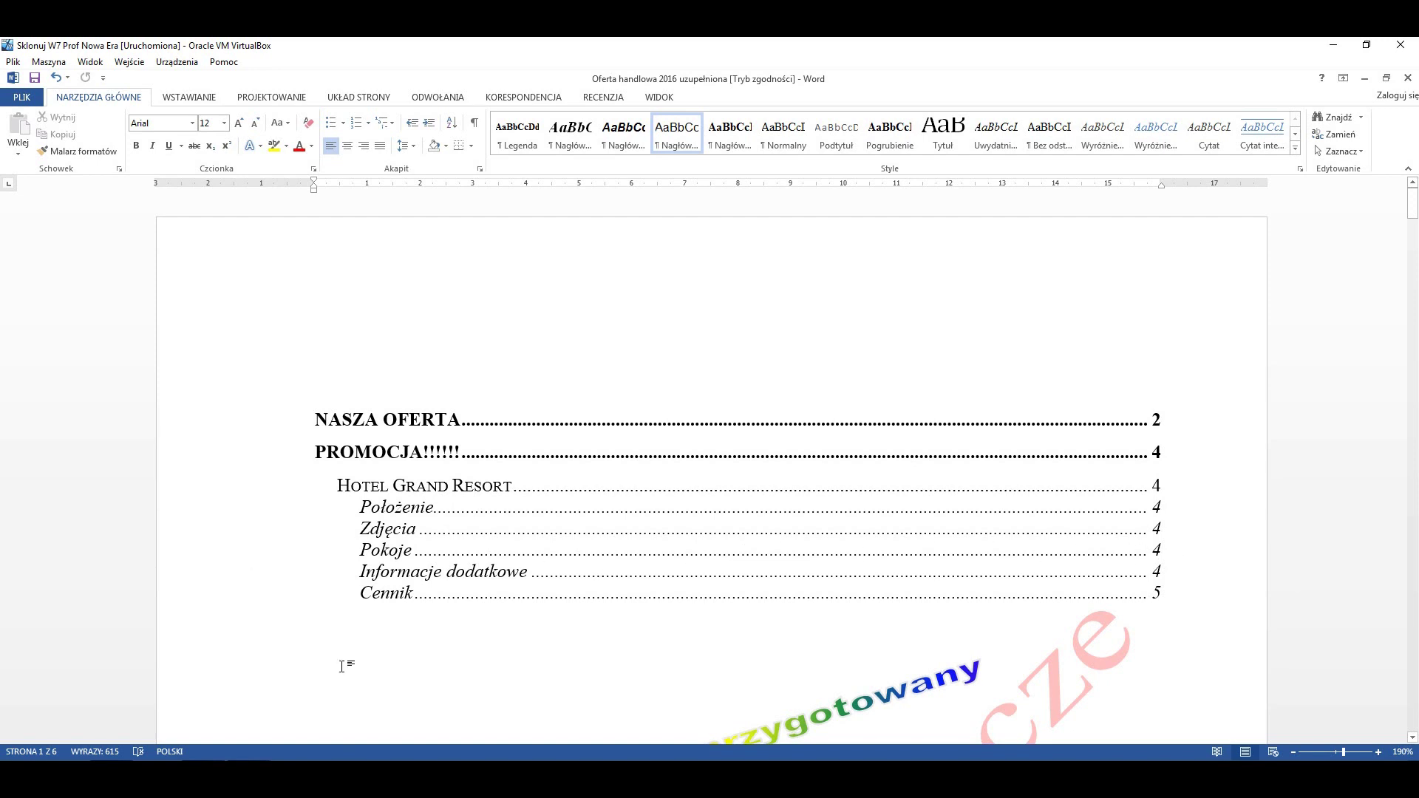
Find the Pokoje heading in the body and rename it to Pokojeeee
{"action": "scroll", "coordinate": [342, 666], "scroll_direction": "down", "scroll_amount": 5}
{"action": "scroll", "coordinate": [197, 633], "scroll_direction": "down", "scroll_amount": 5}
{"action": "scroll", "coordinate": [352, 551], "scroll_direction": "down", "scroll_amount": 8}
{"action": "scroll", "coordinate": [359, 550], "scroll_direction": "down", "scroll_amount": 8}
{"action": "scroll", "coordinate": [355, 551], "scroll_direction": "down", "scroll_amount": 8}
{"action": "scroll", "coordinate": [347, 552], "scroll_direction": "down", "scroll_amount": 8}
{"action": "scroll", "coordinate": [340, 554], "scroll_direction": "down", "scroll_amount": 8}
{"action": "scroll", "coordinate": [336, 555], "scroll_direction": "down", "scroll_amount": 8}
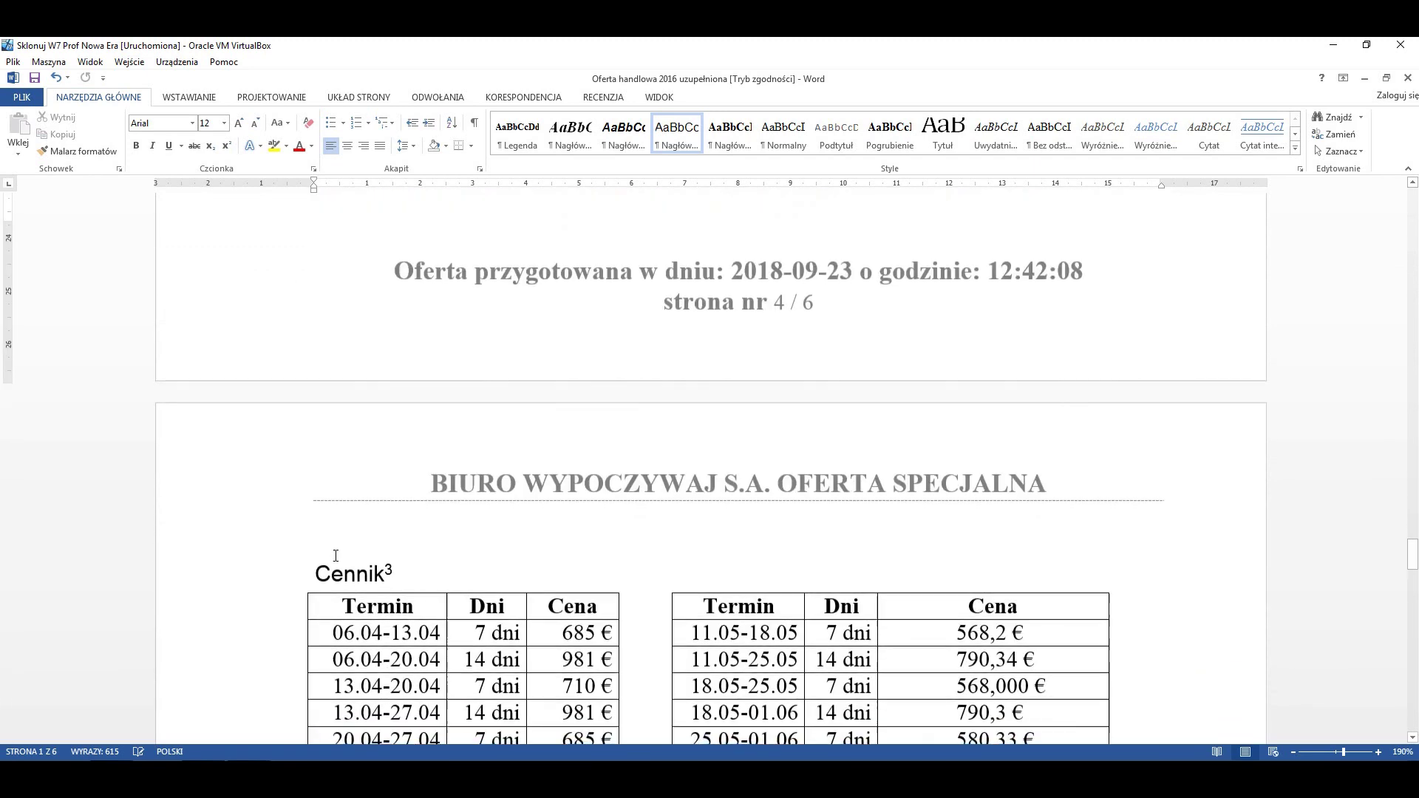
{"action": "scroll", "coordinate": [332, 558], "scroll_direction": "down", "scroll_amount": 8}
{"action": "scroll", "coordinate": [326, 560], "scroll_direction": "down", "scroll_amount": 3}
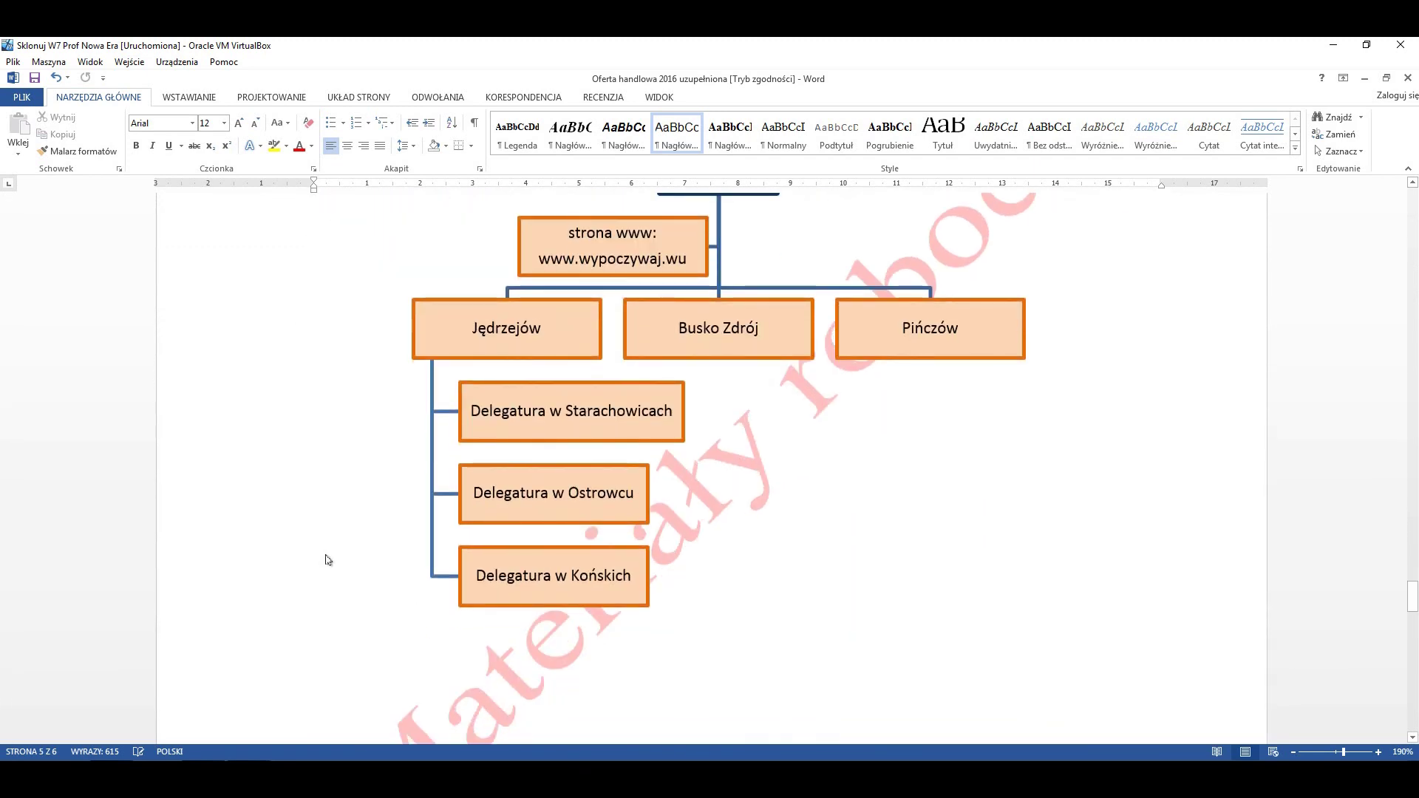
{"action": "scroll", "coordinate": [330, 558], "scroll_direction": "up", "scroll_amount": 8}
{"action": "scroll", "coordinate": [328, 555], "scroll_direction": "up", "scroll_amount": 8}
{"action": "scroll", "coordinate": [327, 551], "scroll_direction": "up", "scroll_amount": 2}
{"action": "scroll", "coordinate": [326, 552], "scroll_direction": "up", "scroll_amount": 2}
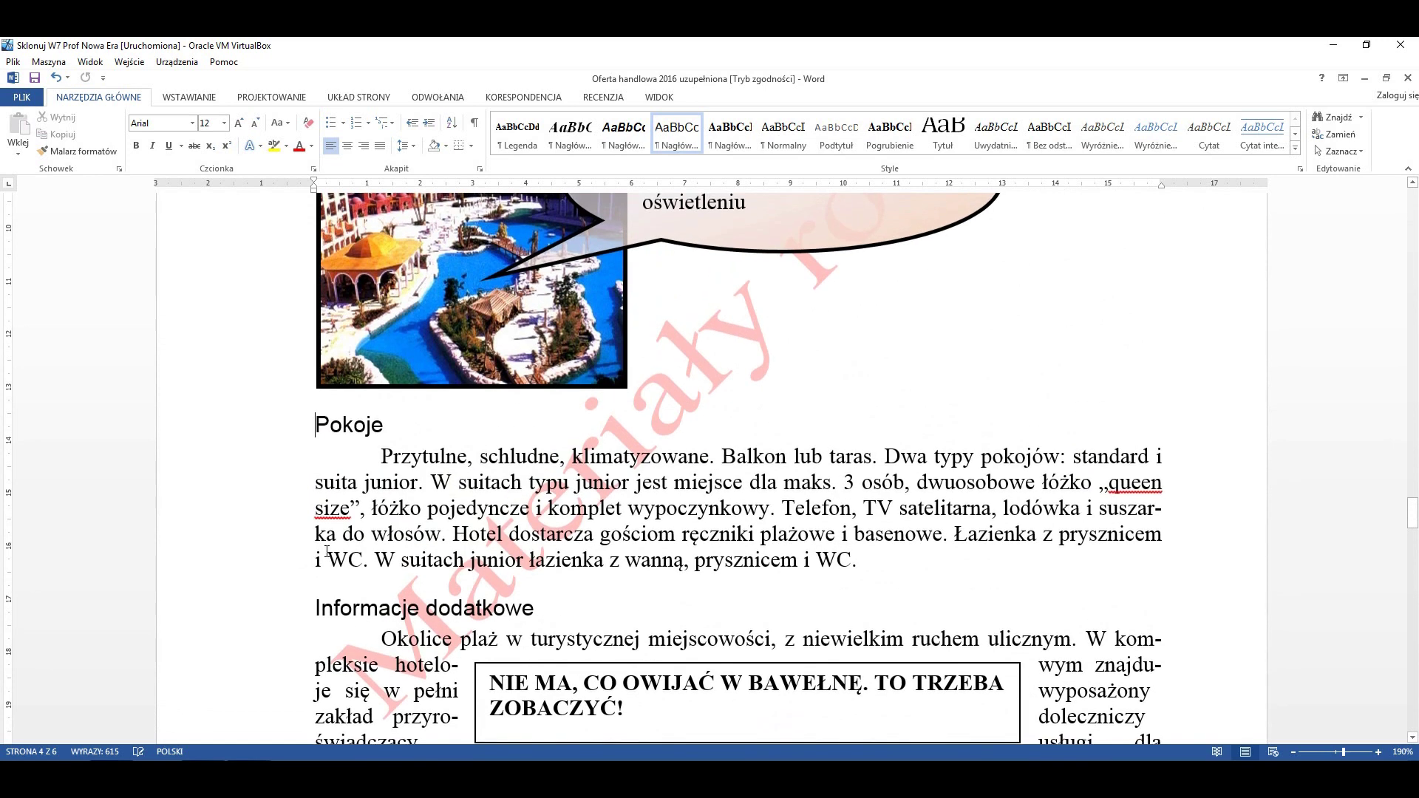
{"action": "double_click", "coordinate": [368, 426]}
{"action": "left_click", "coordinate": [371, 425]}
{"action": "type", "text": "eee"}
Insert blank lines before the Pokojeeee heading to push it onto a new page
{"action": "left_click", "coordinate": [313, 425]}
{"action": "key", "text": "Return"}
{"action": "key", "text": "Return"}
{"action": "key", "text": "Return"}
{"action": "key", "text": "Return"}
{"action": "key", "text": "Return"}
{"action": "key", "text": "Return"}
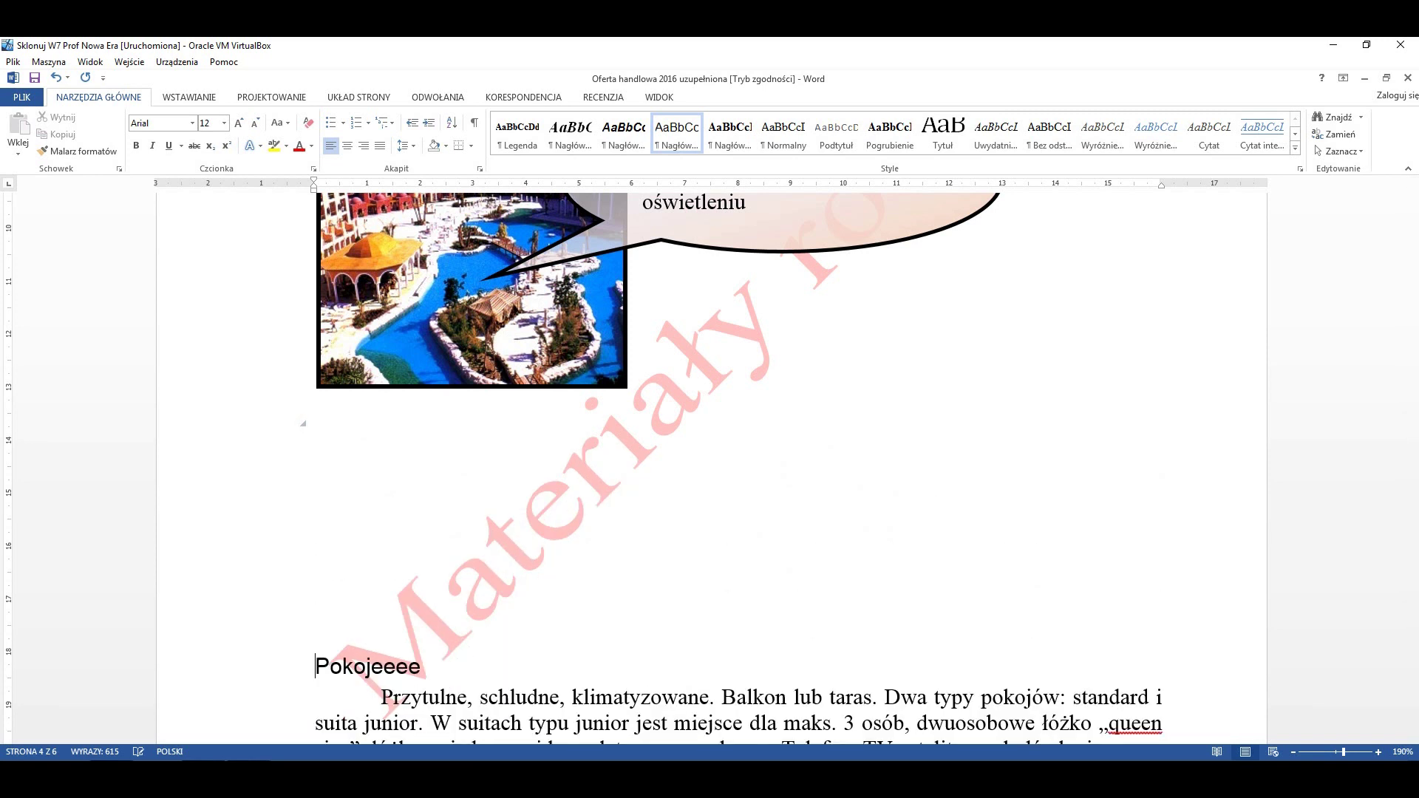
{"action": "key", "text": "Return"}
{"action": "key", "text": "Return"}
{"action": "key", "text": "Return"}
{"action": "key", "text": "Return"}
{"action": "key", "text": "Return"}
{"action": "key", "text": "Return"}
{"action": "key", "text": "Return"}
{"action": "key", "text": "Return"}
{"action": "key", "text": "Return"}
{"action": "key", "text": "Return"}
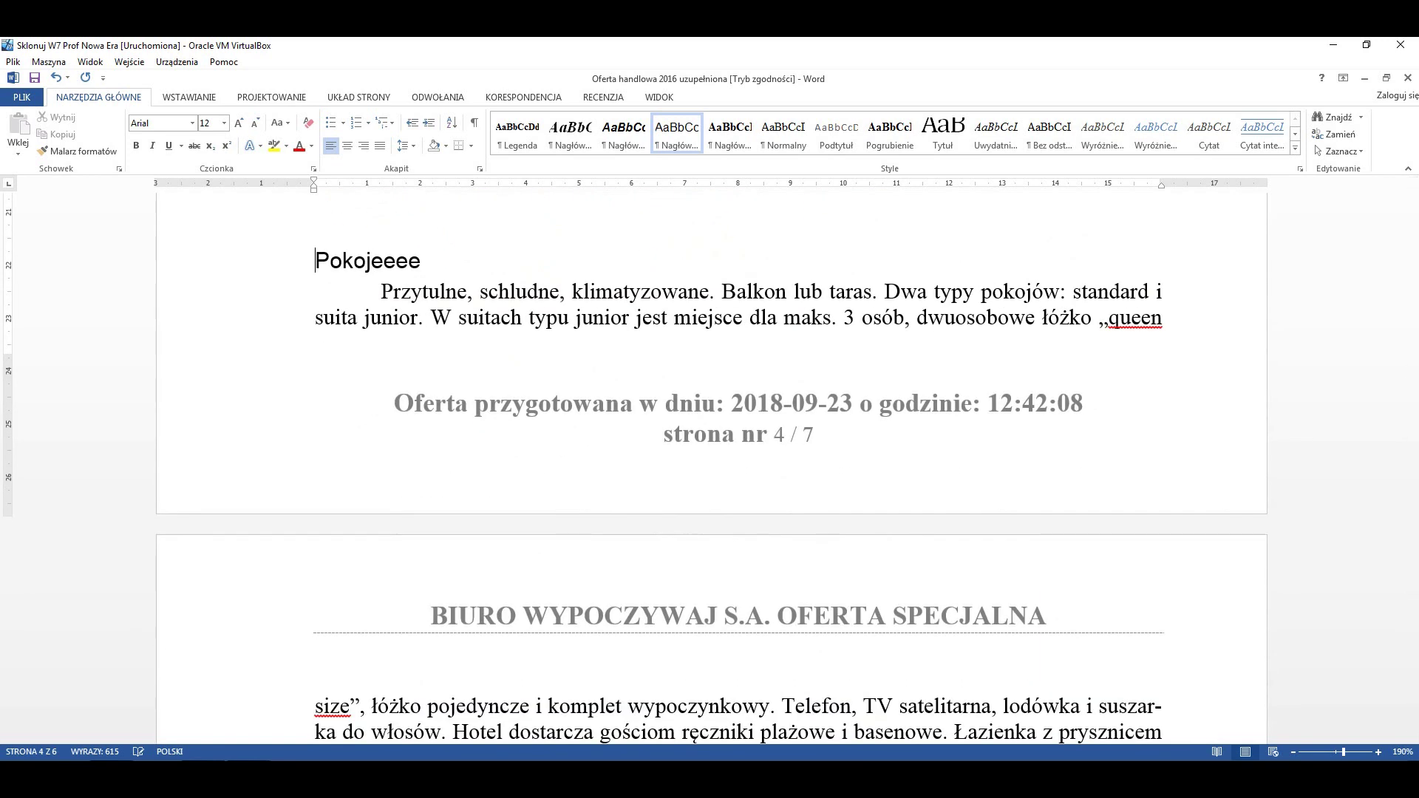
{"action": "key", "text": "Return"}
{"action": "key", "text": "Return"}
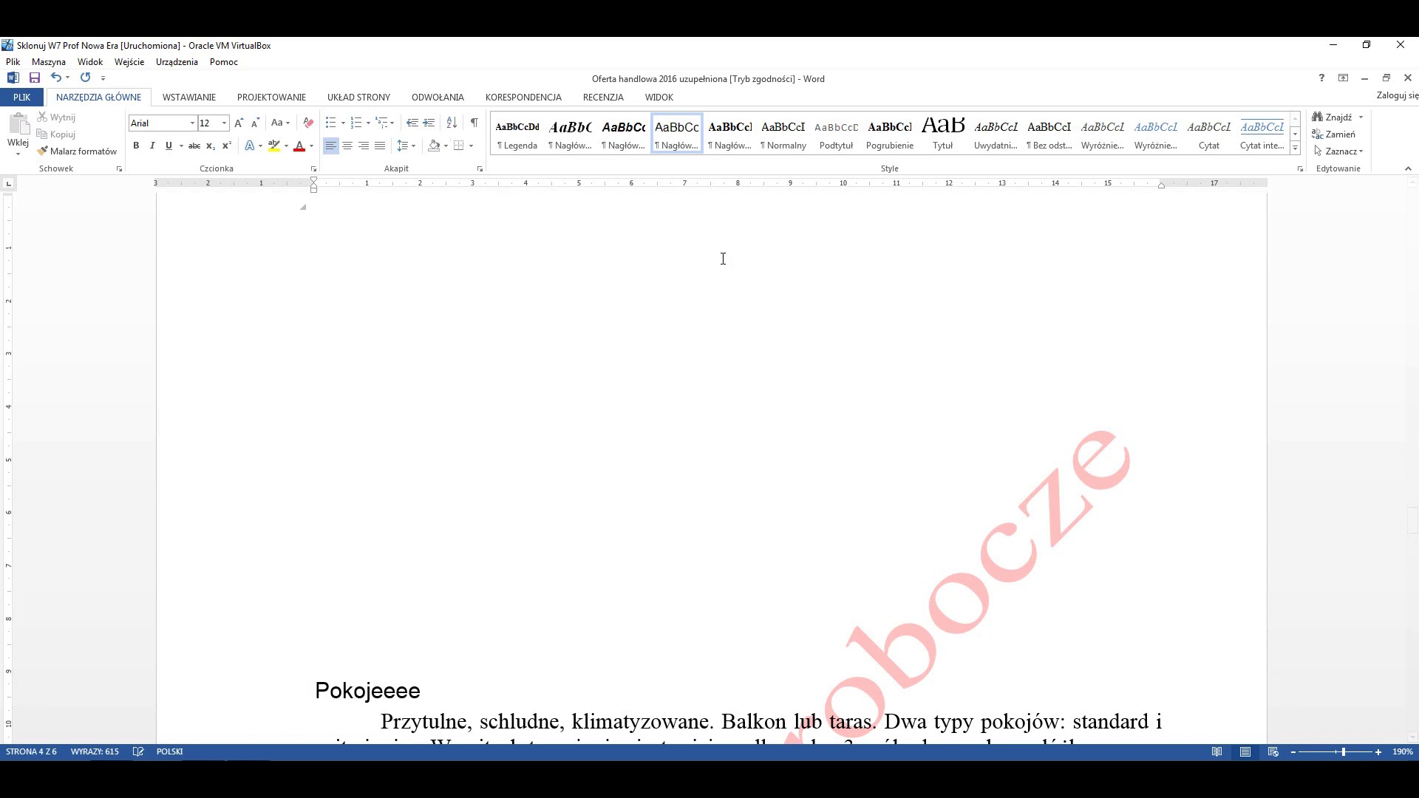
{"action": "left_click_drag", "start_coordinate": [1409, 526], "coordinate": [1408, 191]}
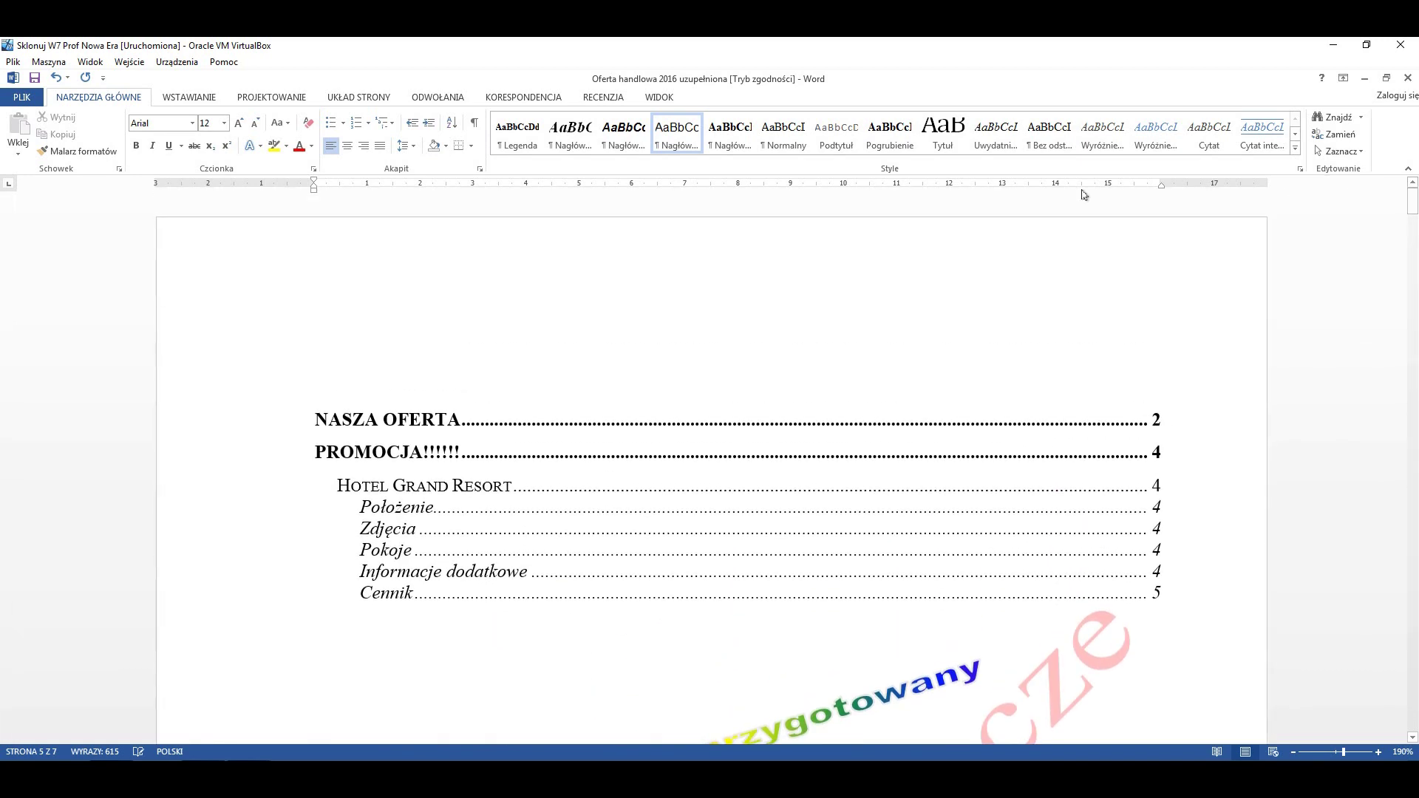
Update the table of contents field with the Aktualizacja całego spisu option
{"action": "left_click", "coordinate": [466, 488]}
{"action": "left_click", "coordinate": [465, 487]}
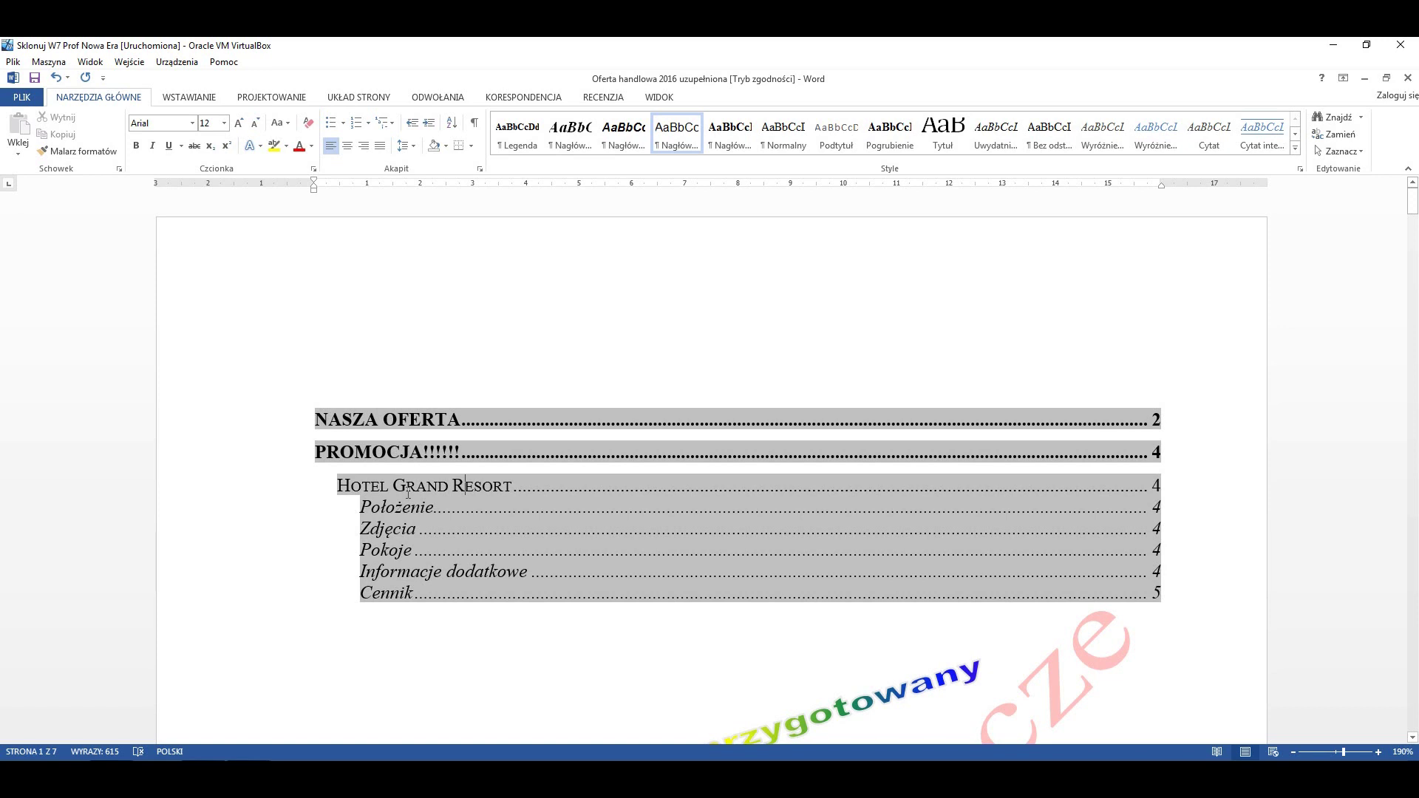
{"action": "key", "text": "shift+F10"}
{"action": "key", "text": "shift+F10"}
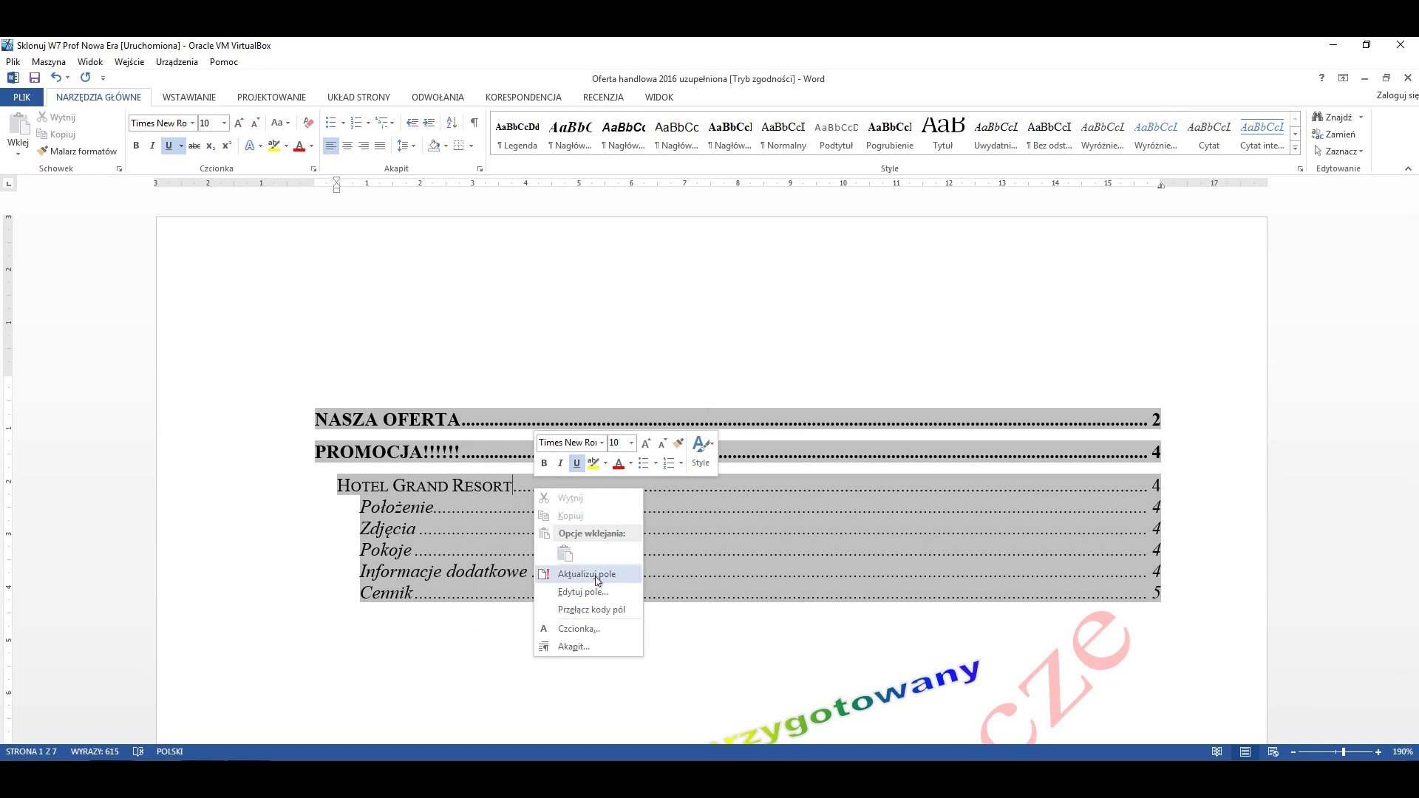
{"action": "left_click", "coordinate": [598, 580]}
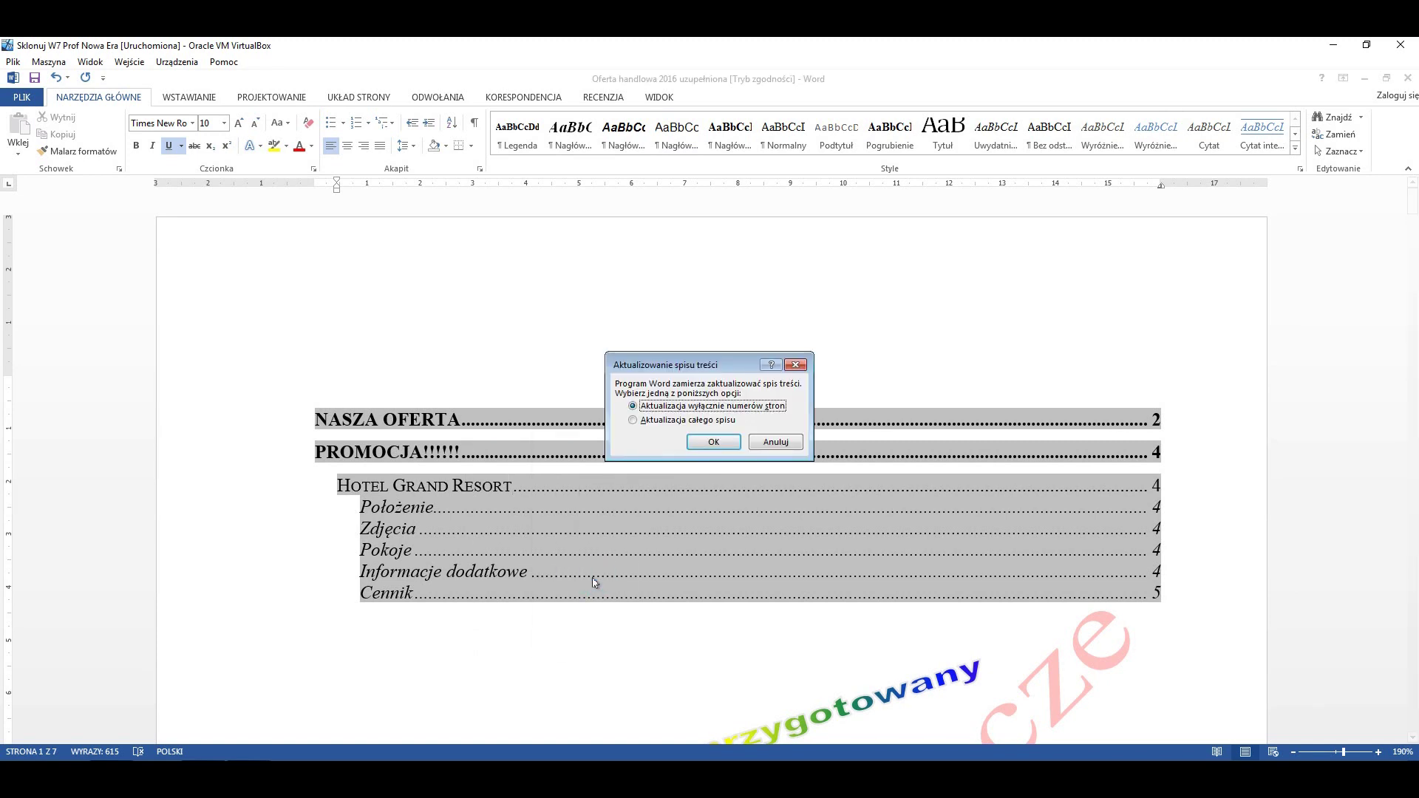
{"action": "left_click", "coordinate": [654, 420]}
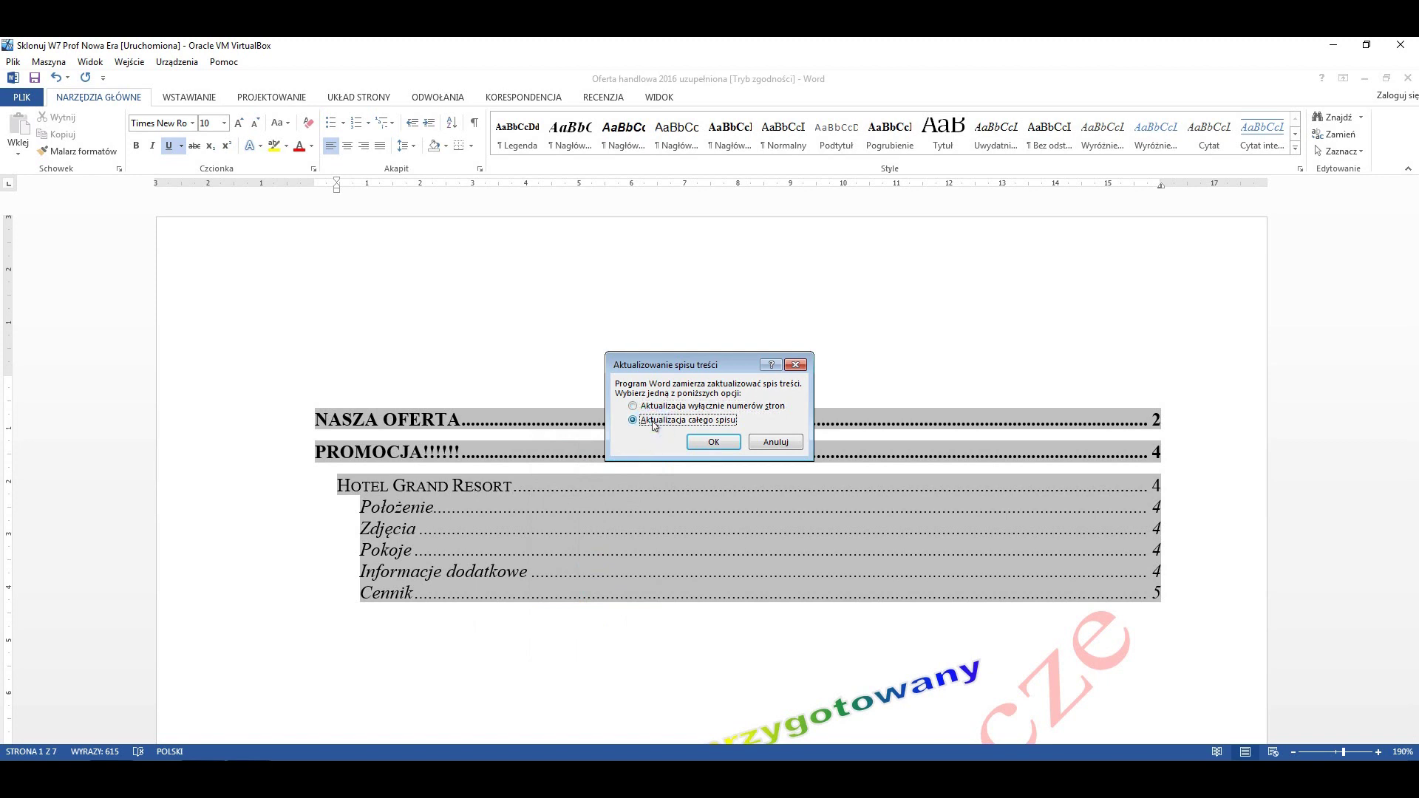
{"action": "left_click", "coordinate": [714, 443]}
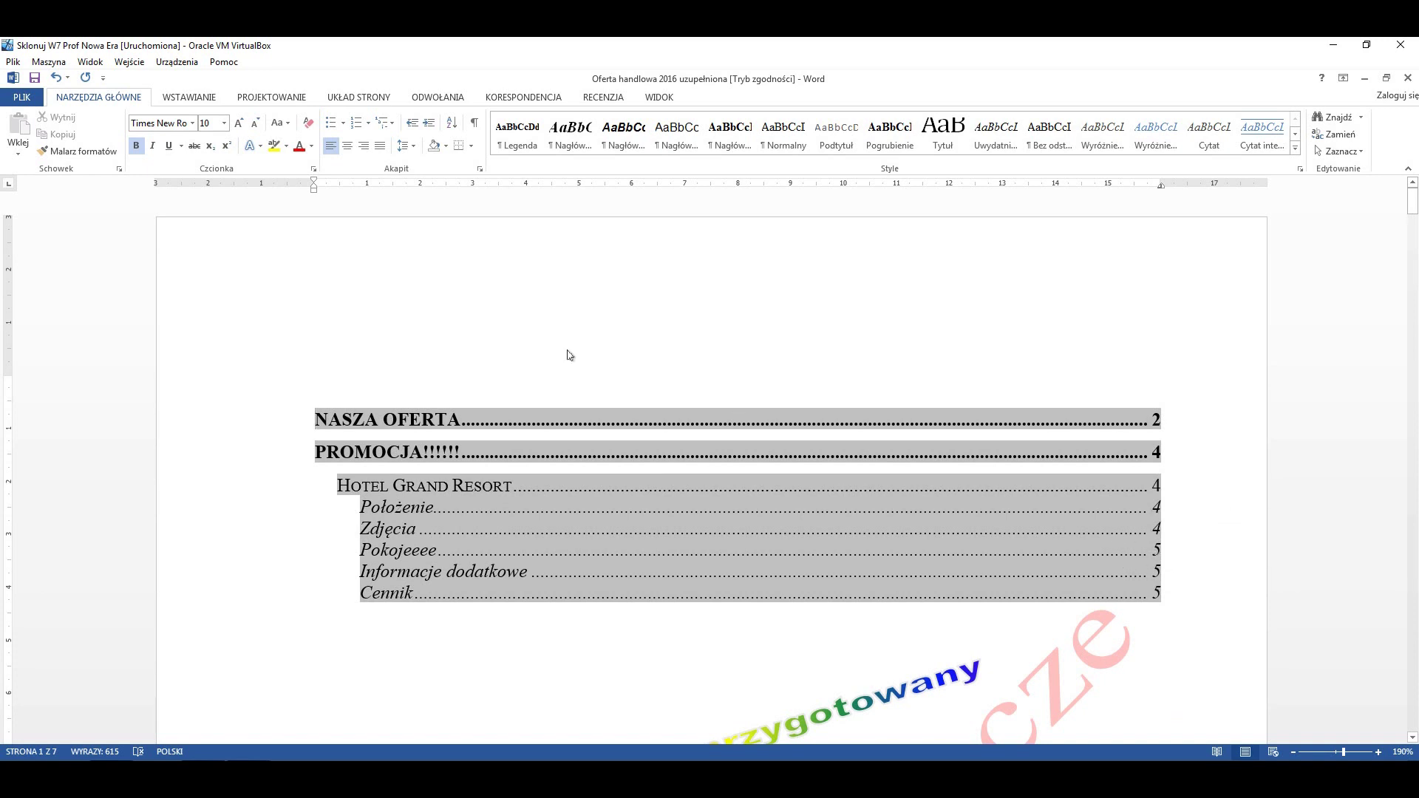
Undo the contents update and the Pokojeeee heading edits, restoring Pokoje to page 4
{"action": "left_click", "coordinate": [56, 79]}
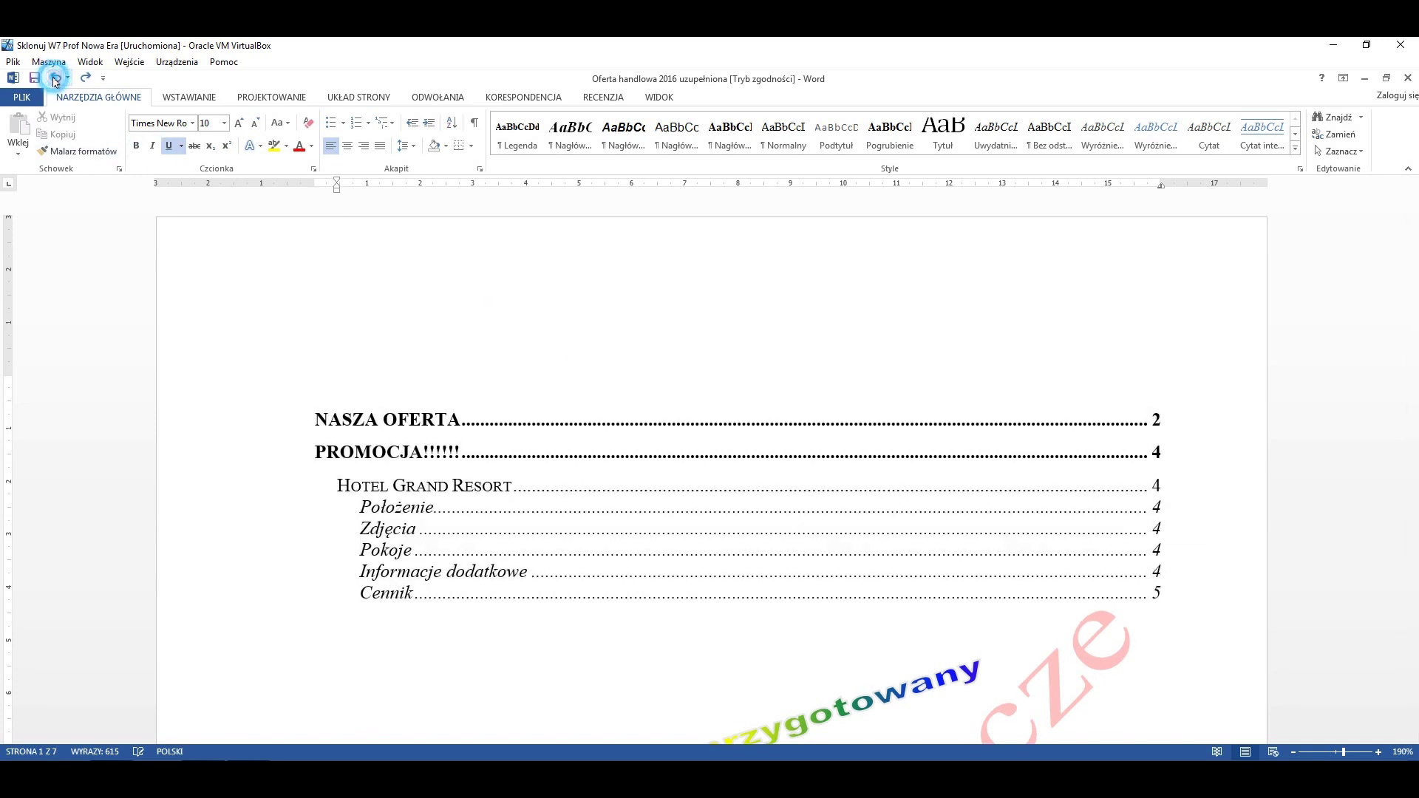
{"action": "left_click", "coordinate": [52, 78]}
{"action": "left_click", "coordinate": [52, 78]}
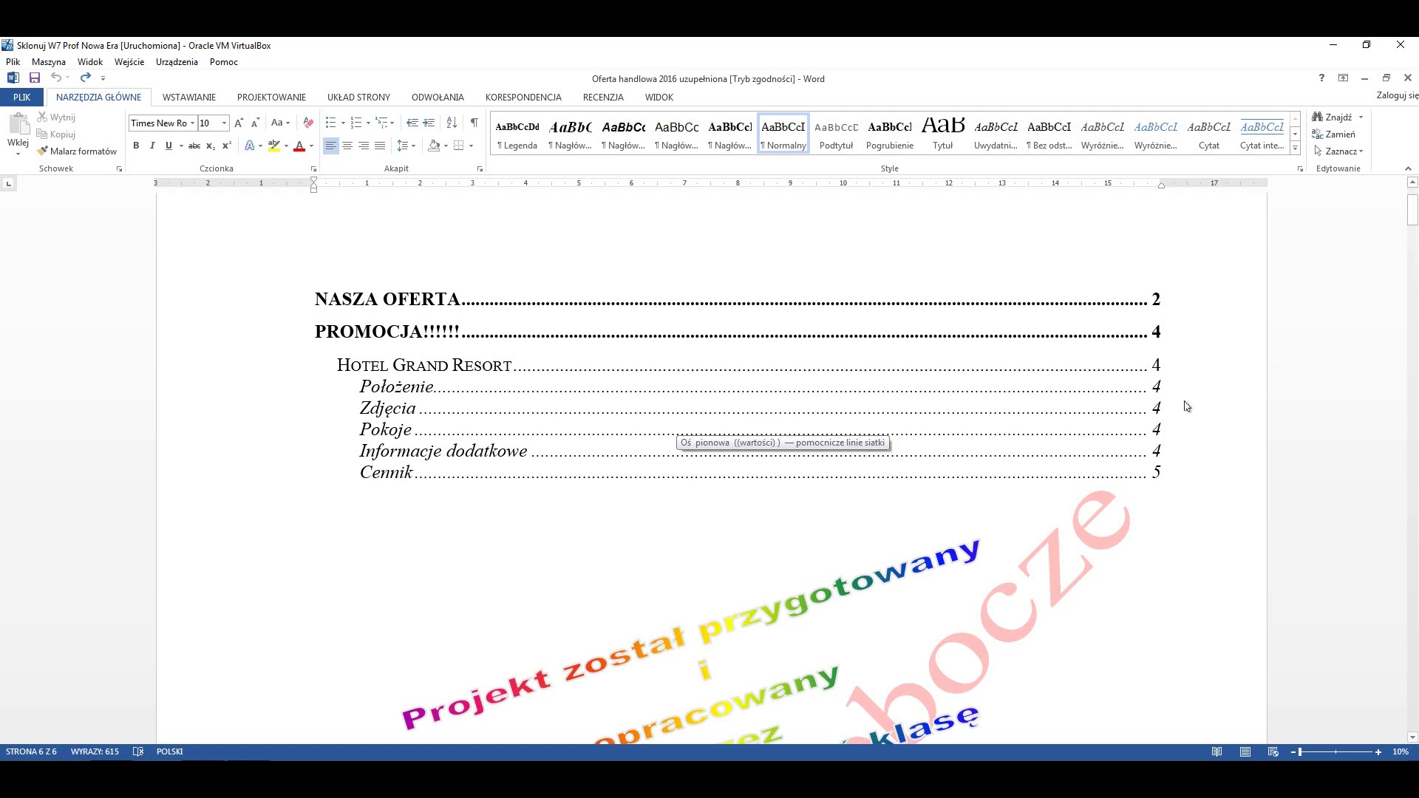
Scroll past the WordArt and contents to the top of page 2 headed BIURO WYPOCZYWAJ S.A
{"action": "scroll", "coordinate": [1188, 406], "scroll_direction": "down", "scroll_amount": 3}
{"action": "scroll", "coordinate": [1112, 412], "scroll_direction": "down", "scroll_amount": 2}
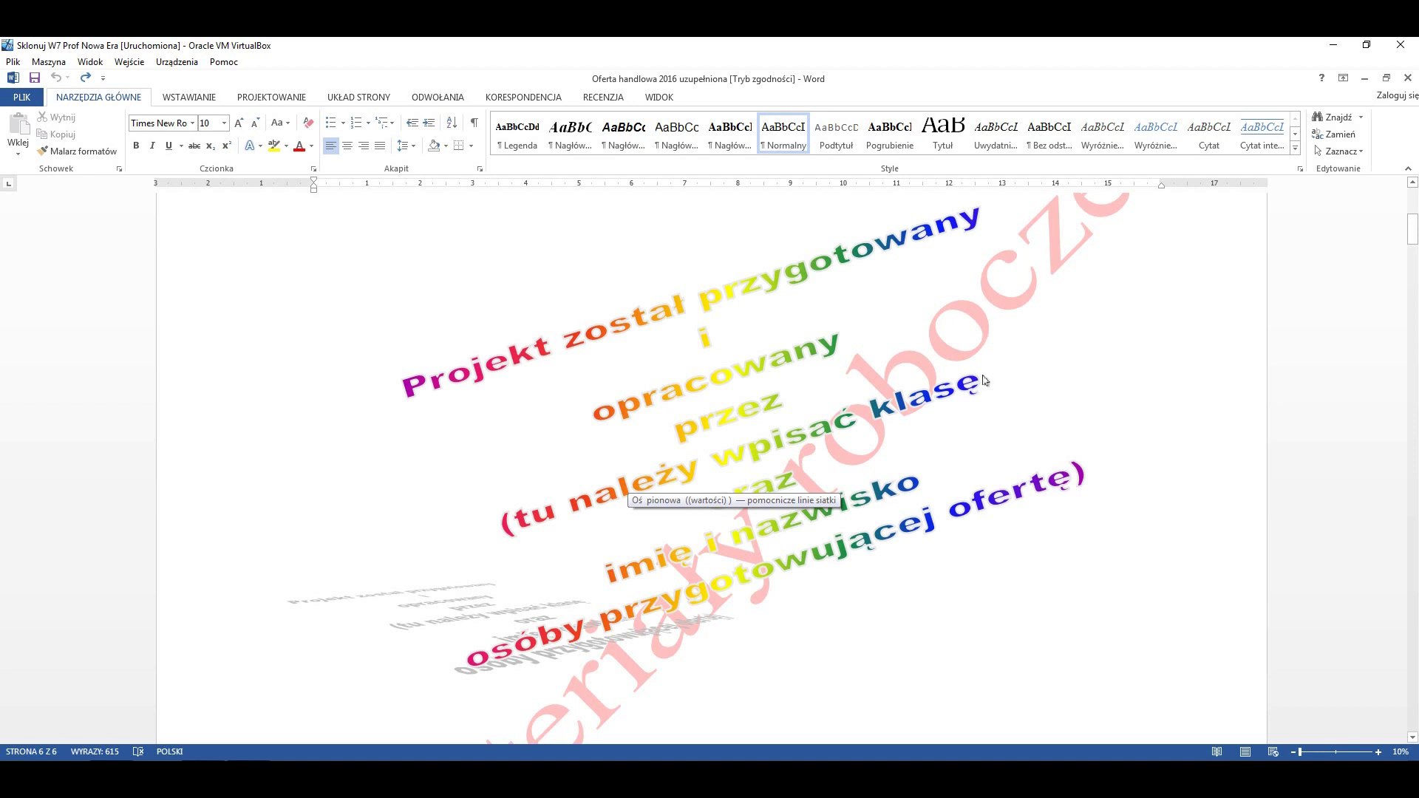
{"action": "scroll", "coordinate": [977, 417], "scroll_direction": "down", "scroll_amount": 3}
{"action": "scroll", "coordinate": [977, 418], "scroll_direction": "down", "scroll_amount": 5}
{"action": "scroll", "coordinate": [975, 443], "scroll_direction": "down", "scroll_amount": 3}
{"action": "scroll", "coordinate": [974, 473], "scroll_direction": "down", "scroll_amount": 5}
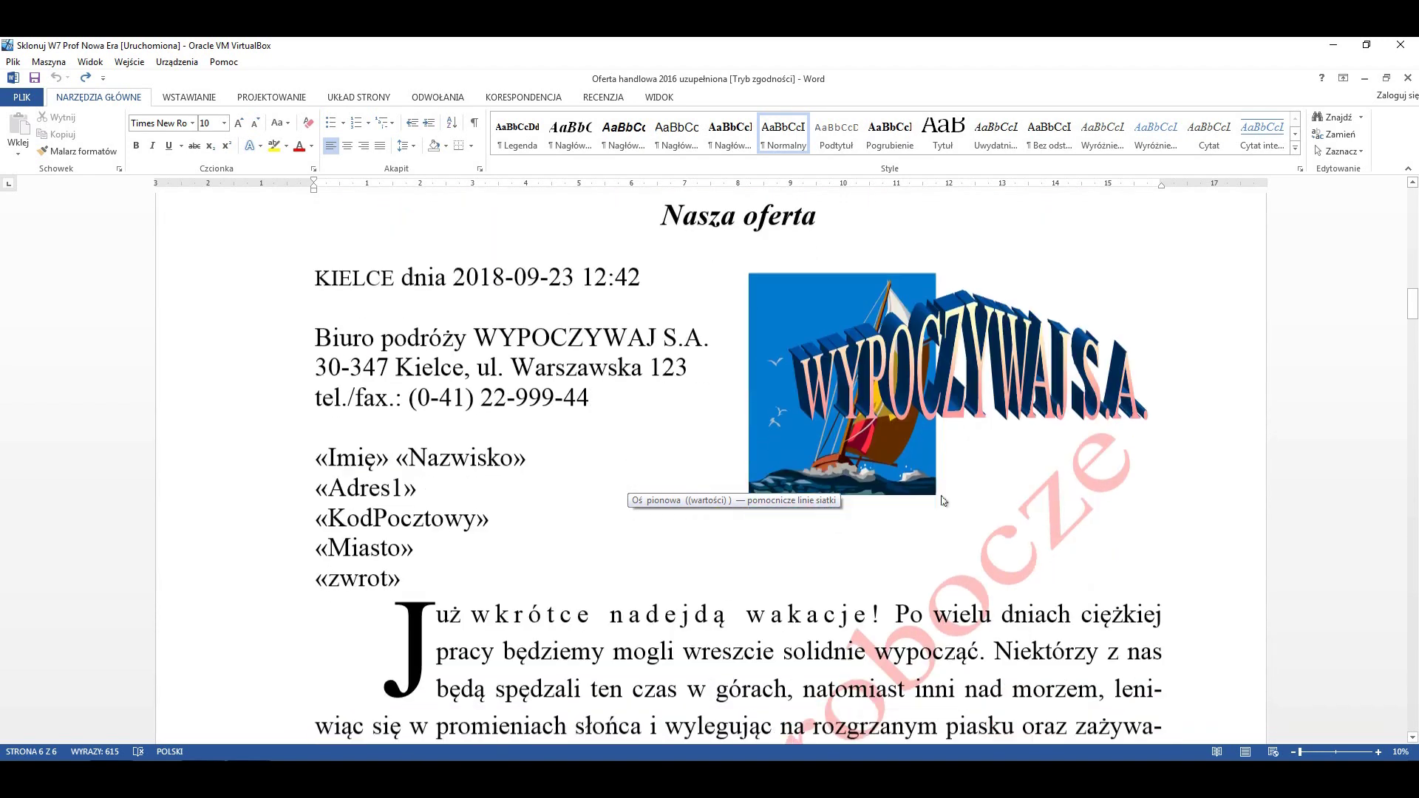
{"action": "scroll", "coordinate": [973, 504], "scroll_direction": "down", "scroll_amount": 2}
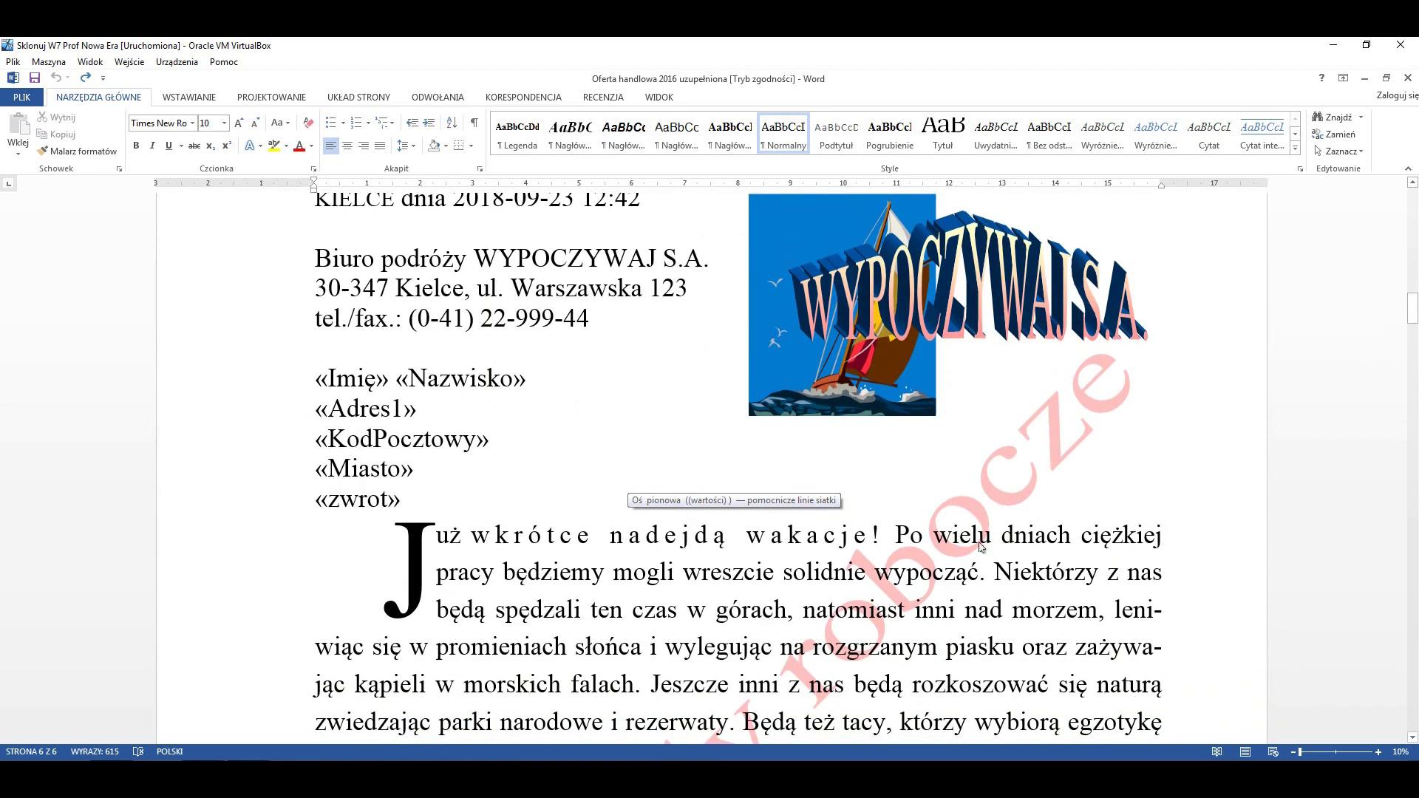
{"action": "scroll", "coordinate": [981, 546], "scroll_direction": "down", "scroll_amount": 3}
{"action": "scroll", "coordinate": [981, 546], "scroll_direction": "down", "scroll_amount": 1}
{"action": "scroll", "coordinate": [981, 547], "scroll_direction": "down", "scroll_amount": 1}
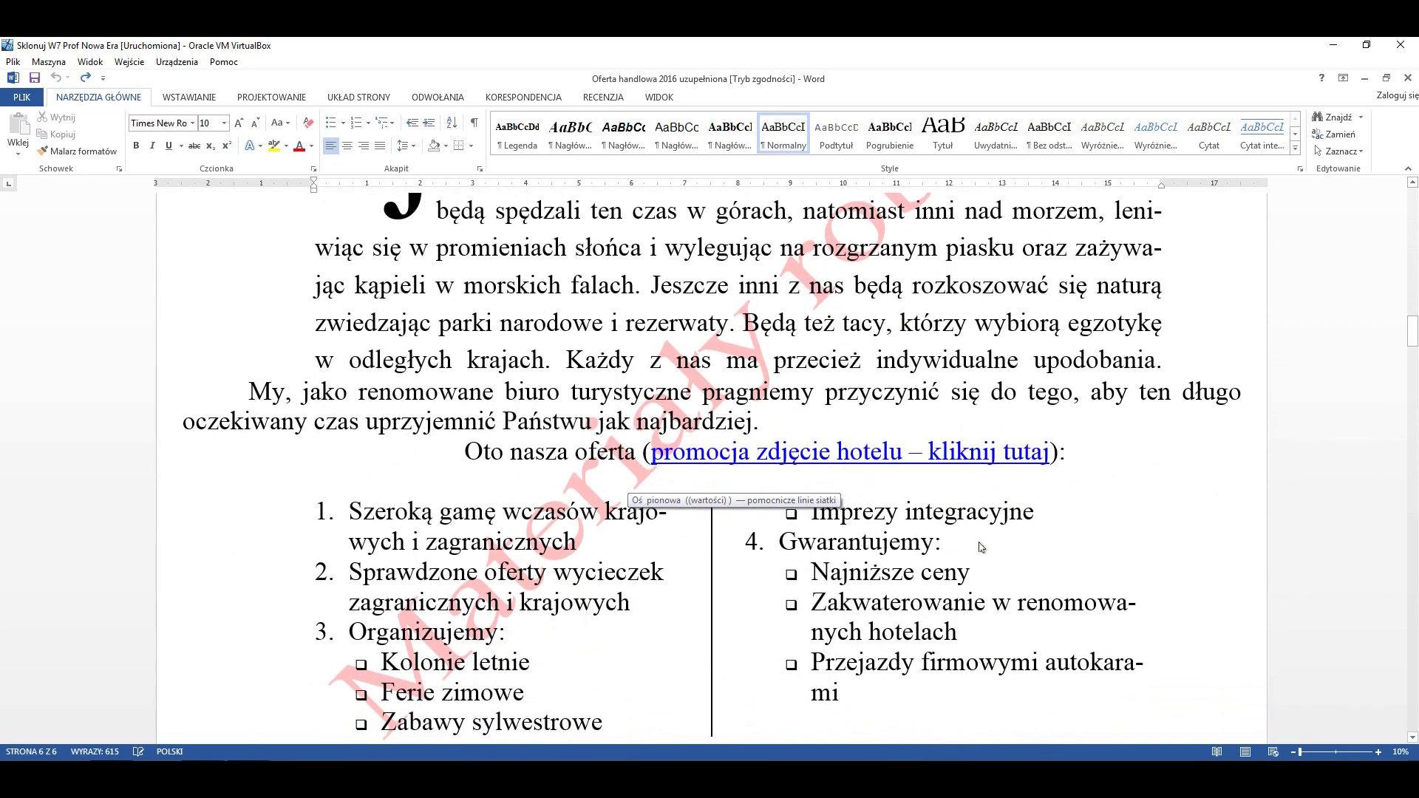
{"action": "scroll", "coordinate": [981, 547], "scroll_direction": "up", "scroll_amount": 1}
{"action": "scroll", "coordinate": [981, 546], "scroll_direction": "up", "scroll_amount": 1}
{"action": "scroll", "coordinate": [980, 546], "scroll_direction": "up", "scroll_amount": 4}
{"action": "scroll", "coordinate": [981, 545], "scroll_direction": "up", "scroll_amount": 5}
{"action": "scroll", "coordinate": [981, 546], "scroll_direction": "up", "scroll_amount": 4}
{"action": "scroll", "coordinate": [975, 545], "scroll_direction": "up", "scroll_amount": 4}
{"action": "scroll", "coordinate": [963, 541], "scroll_direction": "up", "scroll_amount": 4}
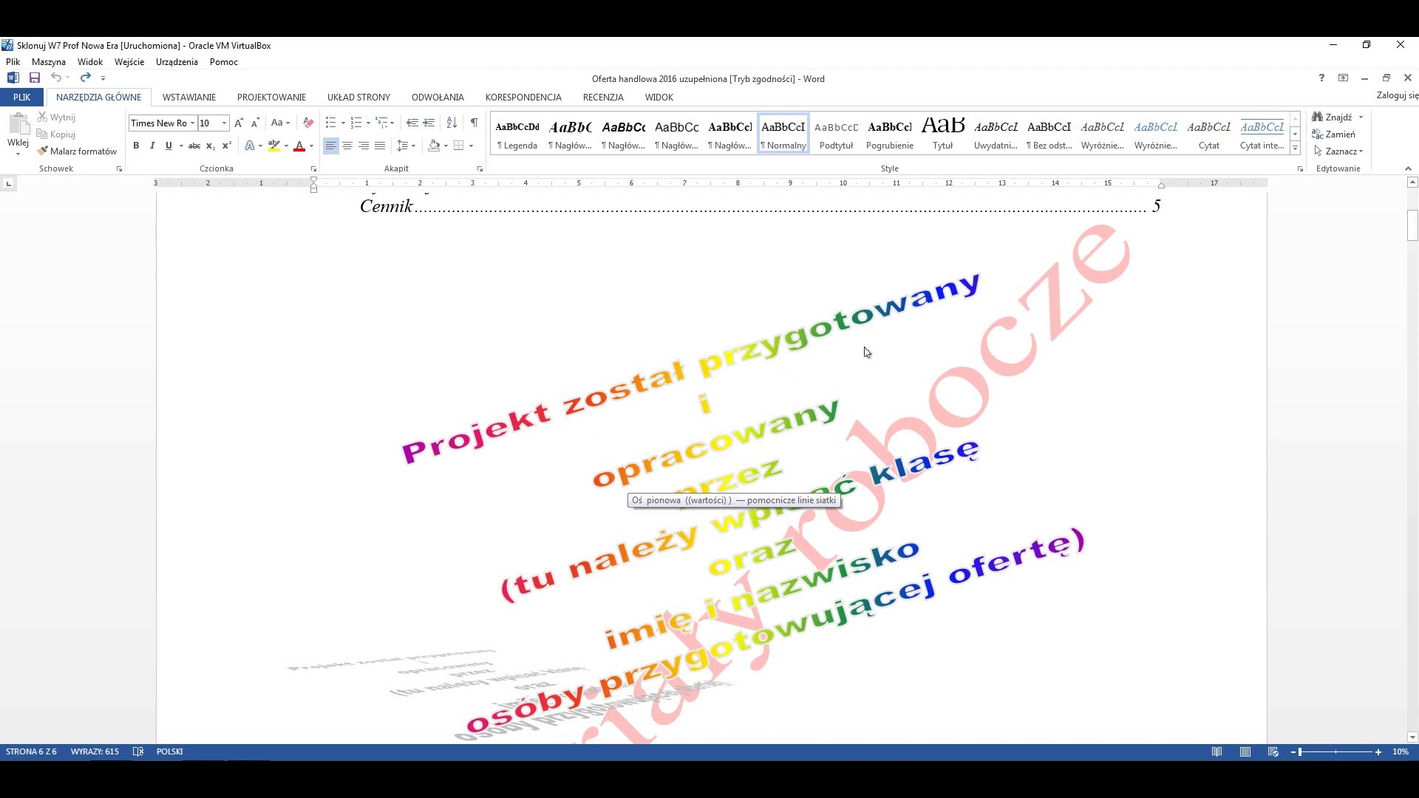
{"action": "scroll", "coordinate": [789, 425], "scroll_direction": "up", "scroll_amount": 3}
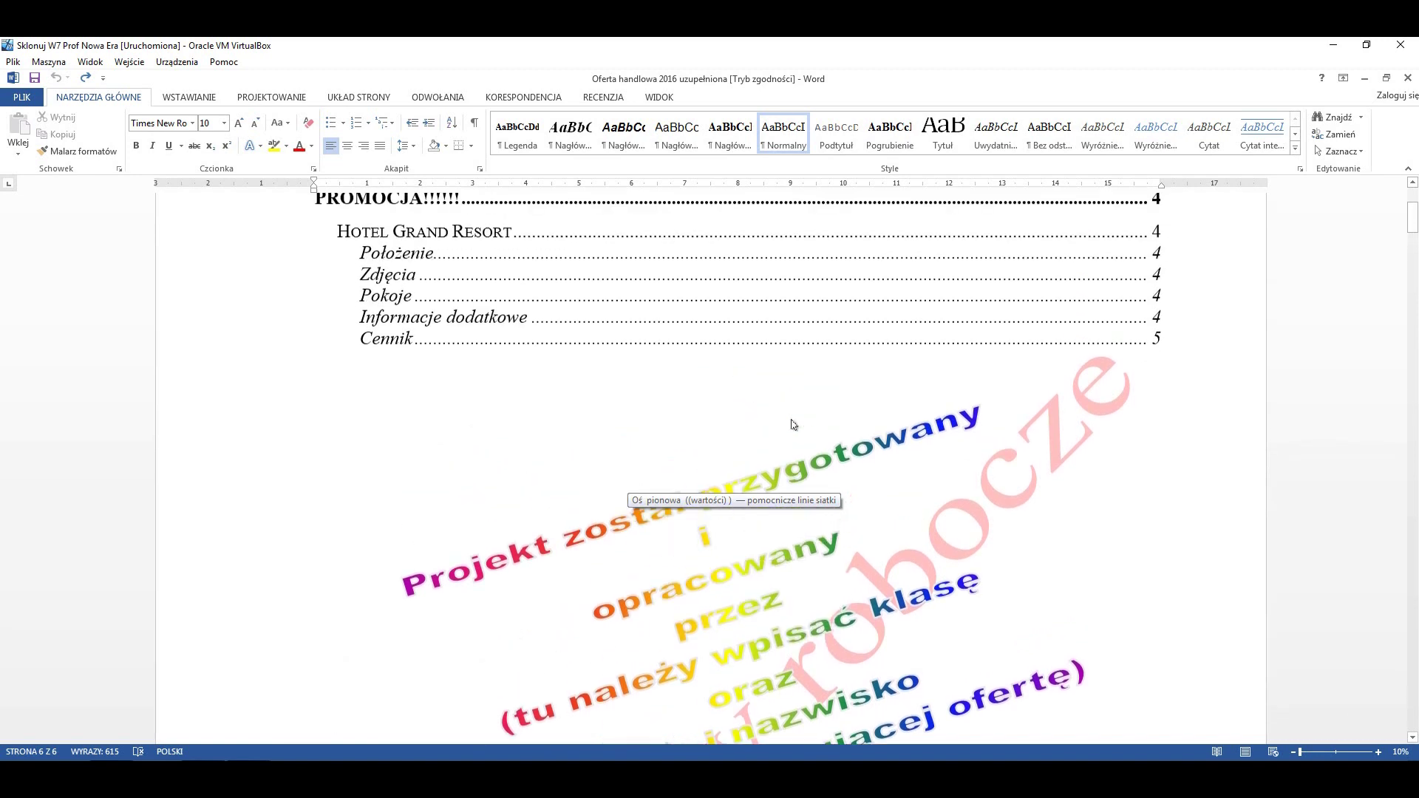
{"action": "scroll", "coordinate": [778, 423], "scroll_direction": "down", "scroll_amount": 5}
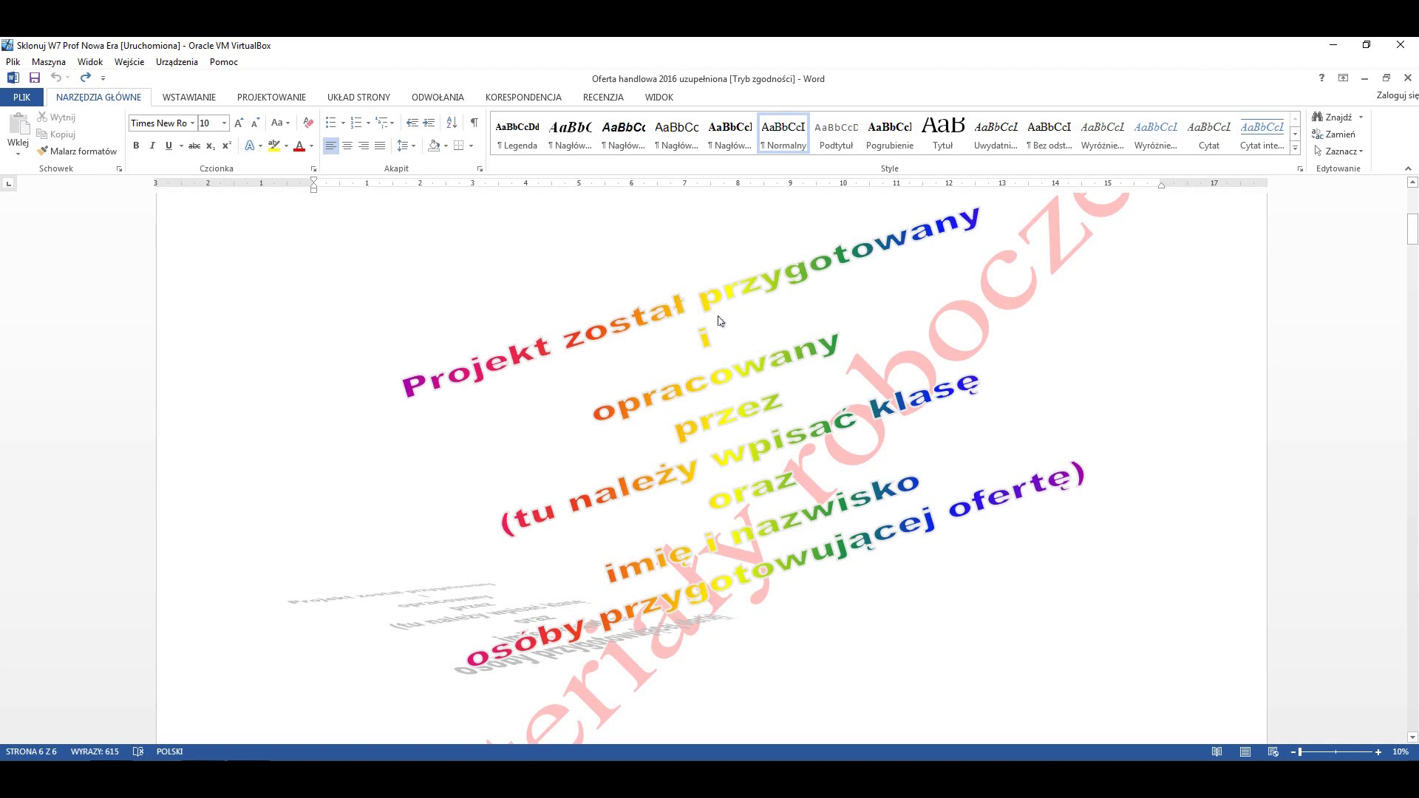
{"action": "scroll", "coordinate": [716, 318], "scroll_direction": "up", "scroll_amount": 1}
{"action": "scroll", "coordinate": [717, 318], "scroll_direction": "up", "scroll_amount": 4}
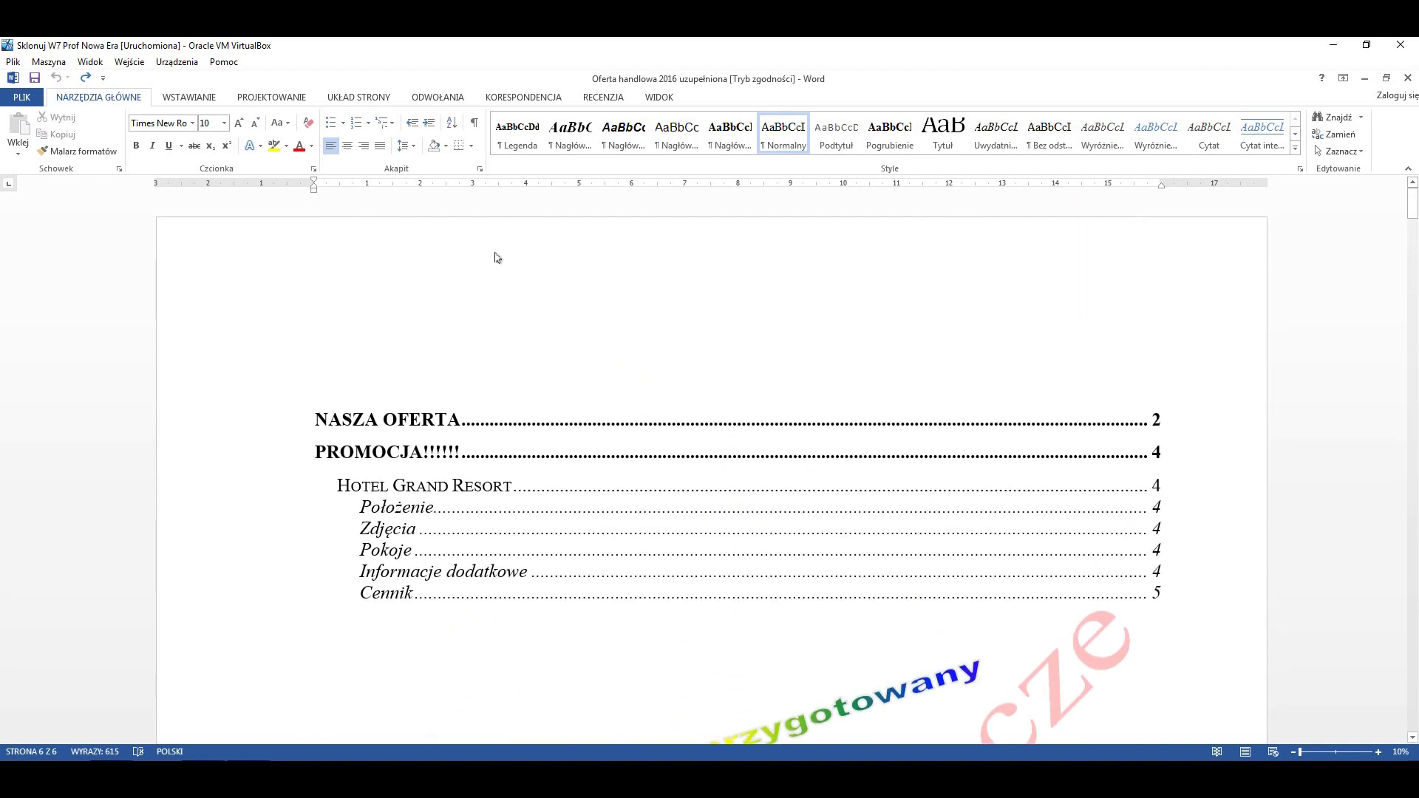
{"action": "scroll", "coordinate": [726, 339], "scroll_direction": "down", "scroll_amount": 5}
{"action": "scroll", "coordinate": [738, 392], "scroll_direction": "down", "scroll_amount": 5}
{"action": "scroll", "coordinate": [610, 559], "scroll_direction": "down", "scroll_amount": 1}
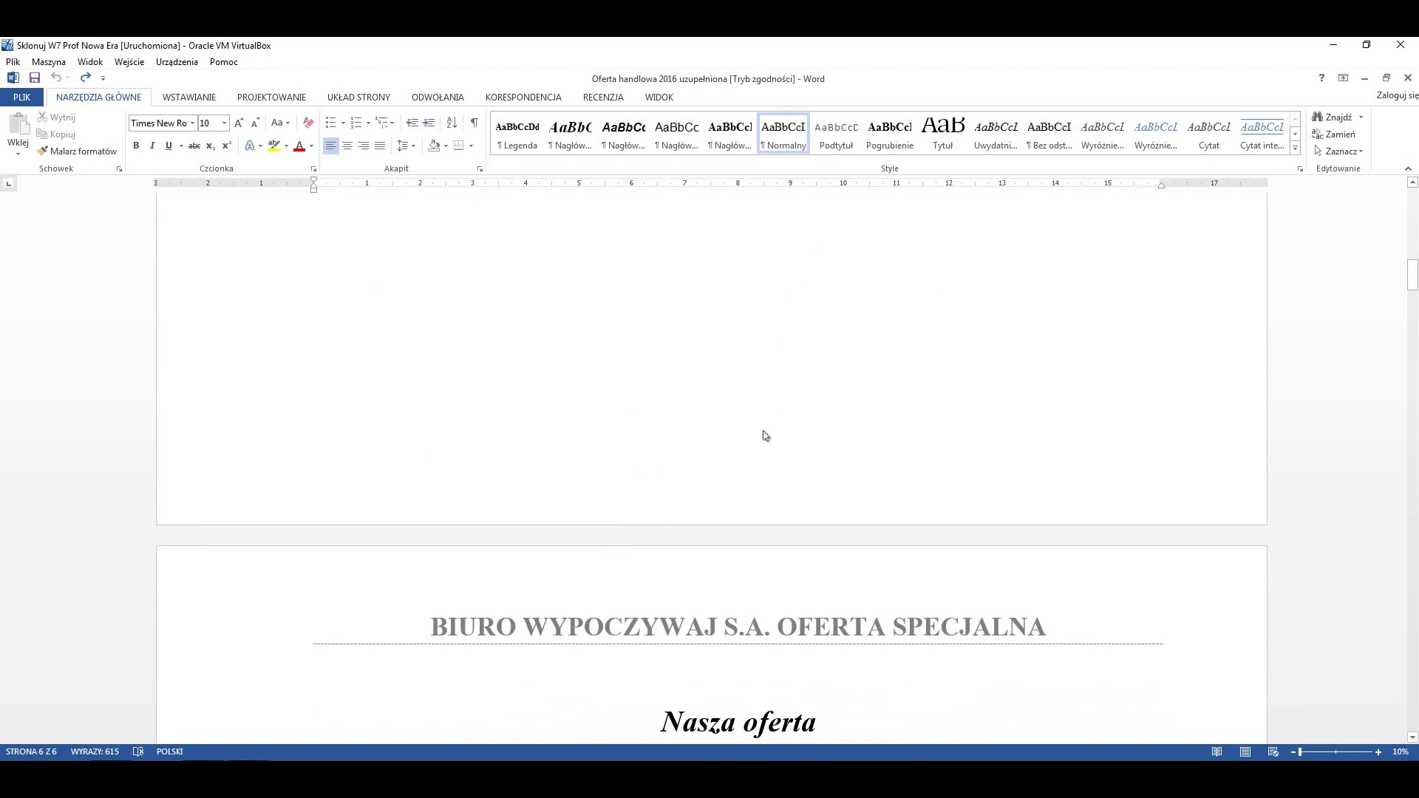
{"action": "scroll", "coordinate": [763, 439], "scroll_direction": "down", "scroll_amount": 2}
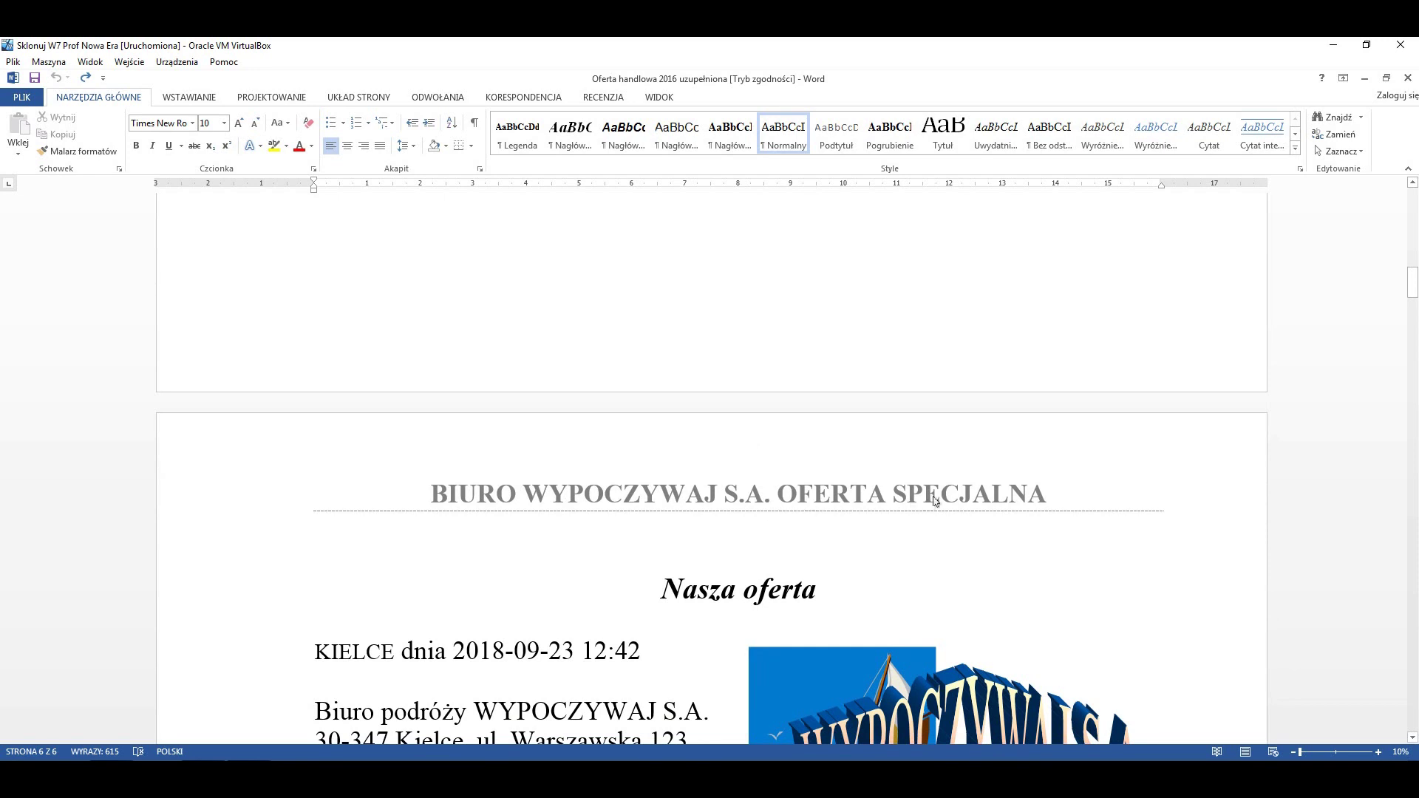
{"action": "scroll", "coordinate": [937, 499], "scroll_direction": "down", "scroll_amount": 1}
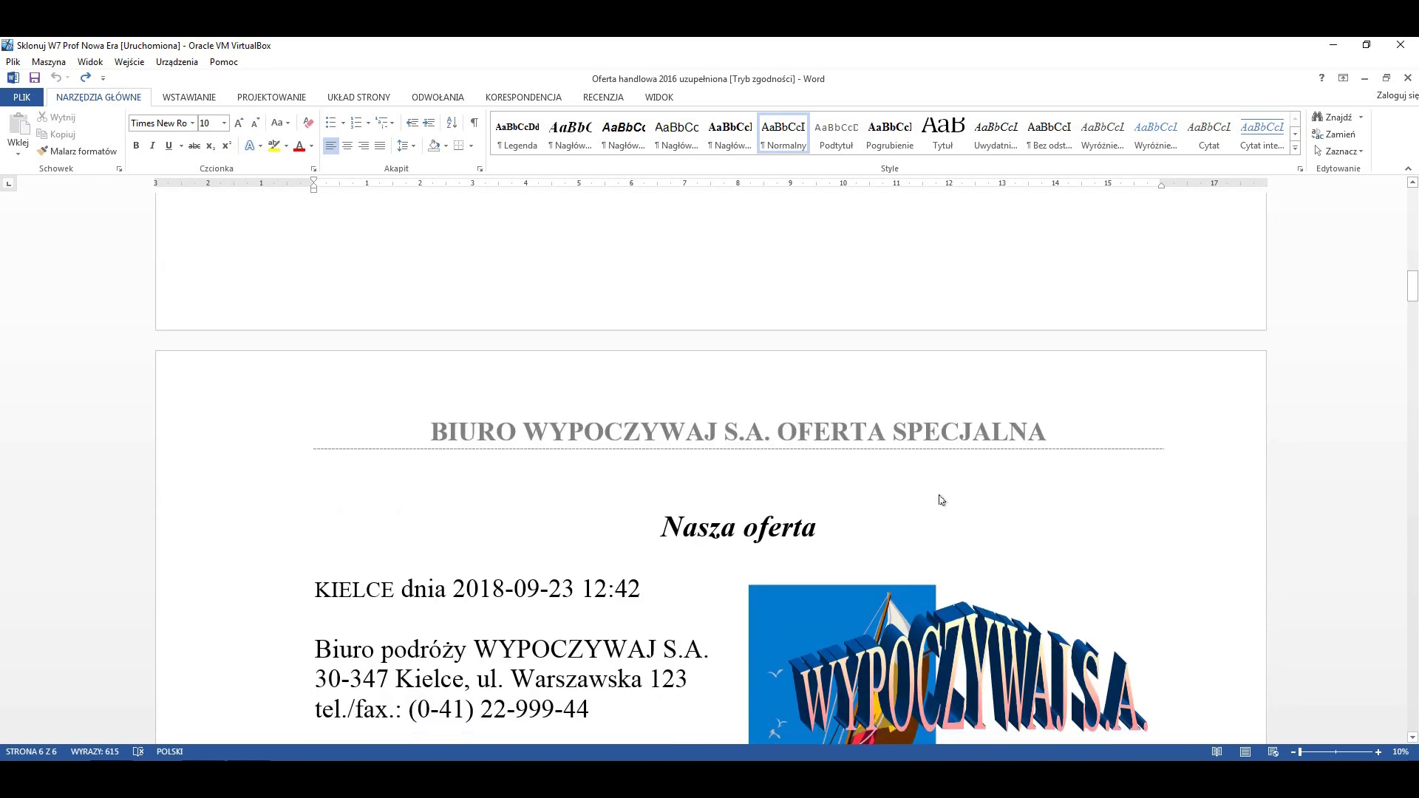
{"action": "scroll", "coordinate": [939, 499], "scroll_direction": "down", "scroll_amount": 2}
{"action": "scroll", "coordinate": [940, 500], "scroll_direction": "down", "scroll_amount": 2}
{"action": "scroll", "coordinate": [940, 501], "scroll_direction": "down", "scroll_amount": 6}
{"action": "scroll", "coordinate": [940, 501], "scroll_direction": "down", "scroll_amount": 7}
{"action": "scroll", "coordinate": [938, 497], "scroll_direction": "down", "scroll_amount": 3}
{"action": "scroll", "coordinate": [863, 554], "scroll_direction": "down", "scroll_amount": 4}
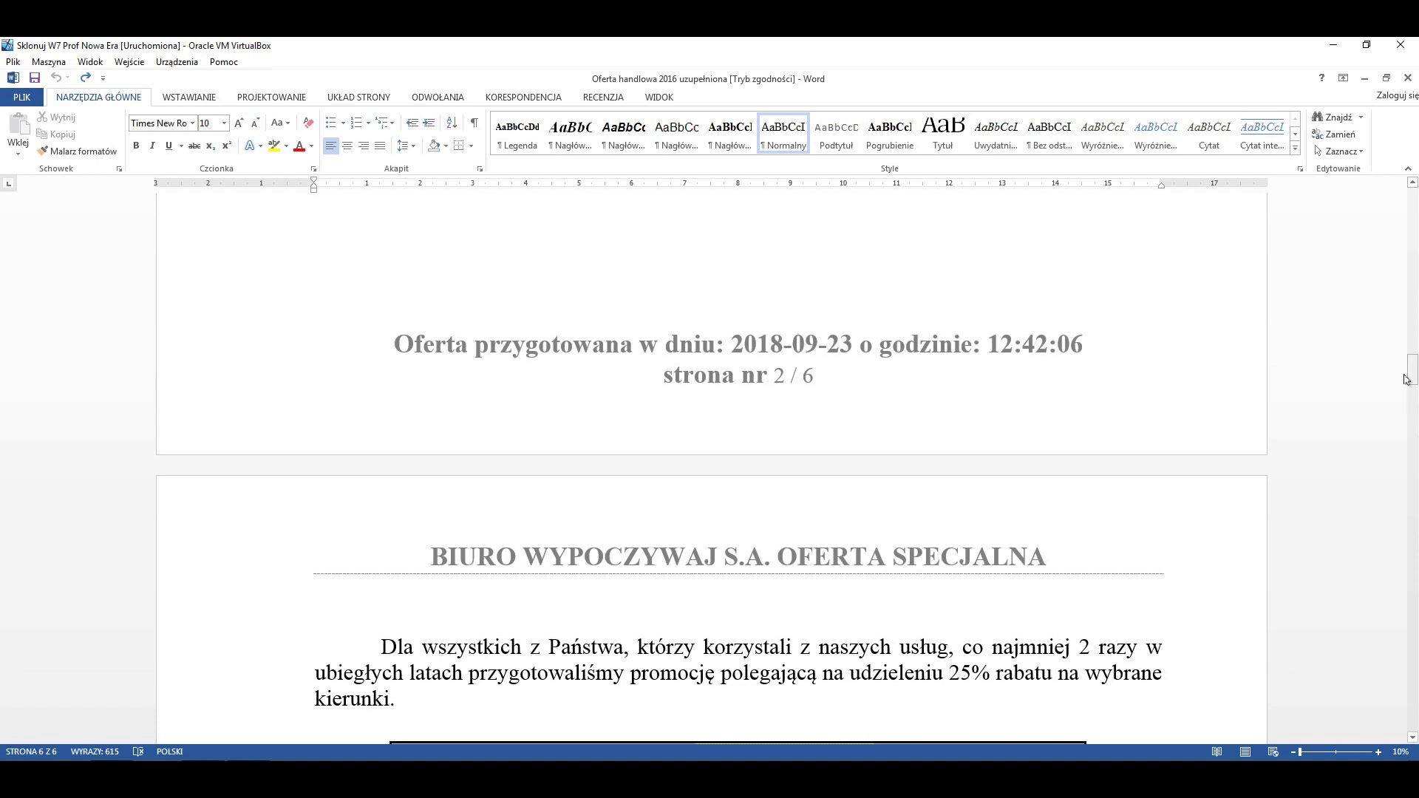
{"action": "mouse_move", "coordinate": [1413, 370]}
{"action": "left_mouse_down"}
{"action": "mouse_move", "coordinate": [1416, 196]}
{"action": "mouse_move", "coordinate": [1415, 311]}
{"action": "mouse_move", "coordinate": [1415, 286]}
{"action": "left_mouse_up"}
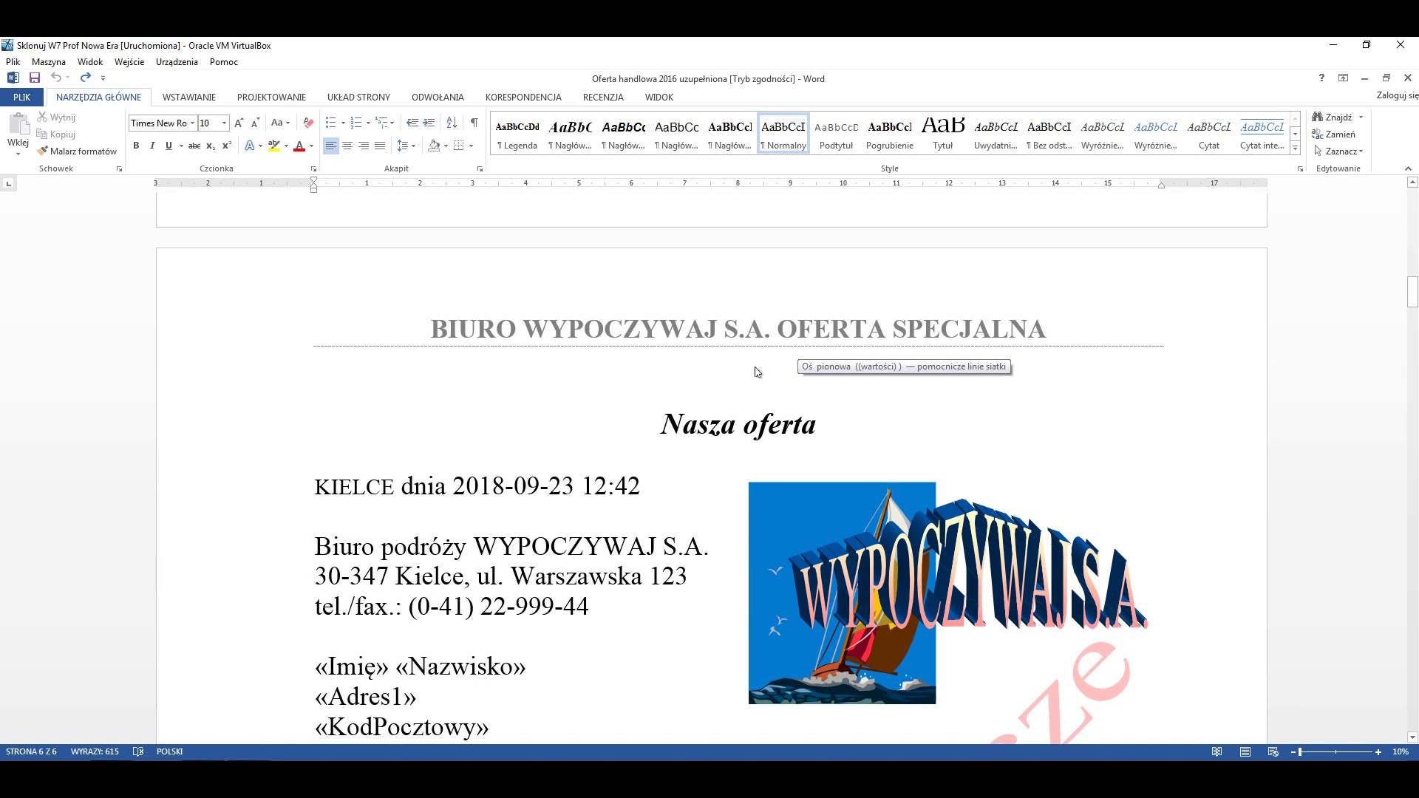
Scroll down to page 2's footer reading 'strona nr 2 / 6'
{"action": "scroll", "coordinate": [753, 369], "scroll_direction": "down", "scroll_amount": 2}
{"action": "scroll", "coordinate": [751, 372], "scroll_direction": "down", "scroll_amount": 8}
{"action": "scroll", "coordinate": [748, 380], "scroll_direction": "down", "scroll_amount": 5}
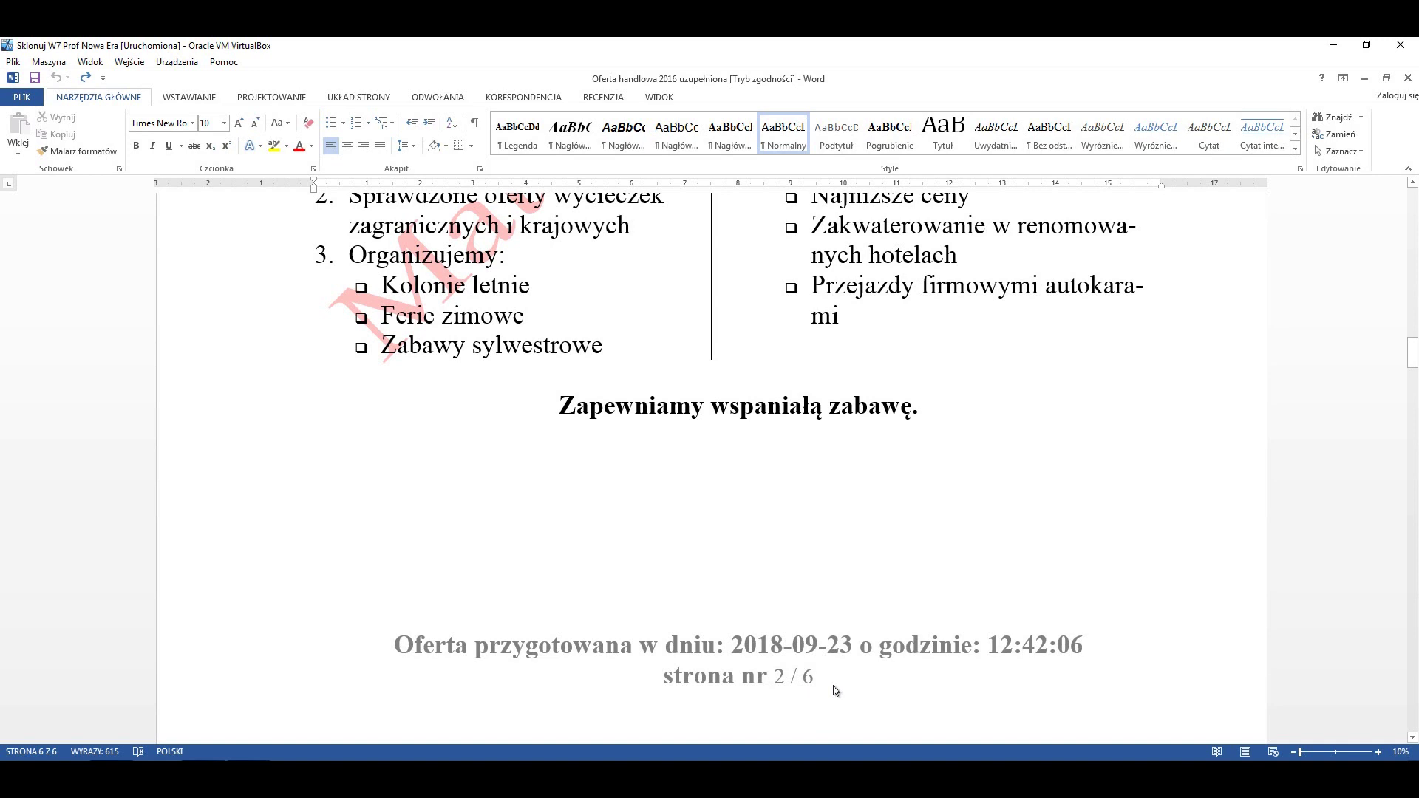
Move to page 6 to review the Baza do korespondencji seryjnej table
{"action": "scroll", "coordinate": [835, 690], "scroll_direction": "up", "scroll_amount": 5}
{"action": "scroll", "coordinate": [835, 690], "scroll_direction": "up", "scroll_amount": 5}
{"action": "scroll", "coordinate": [835, 690], "scroll_direction": "up", "scroll_amount": 2}
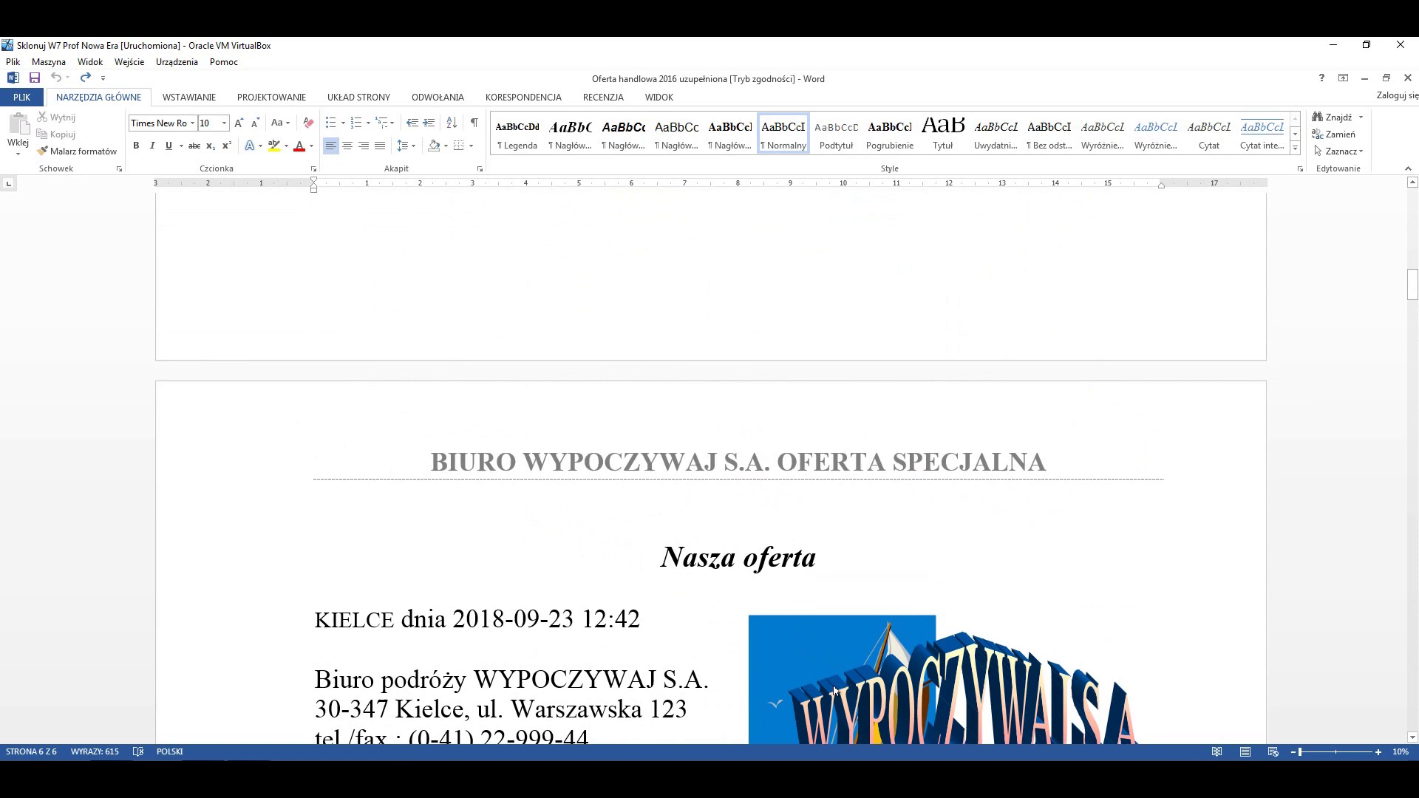
{"action": "scroll", "coordinate": [624, 665], "scroll_direction": "down", "scroll_amount": 3}
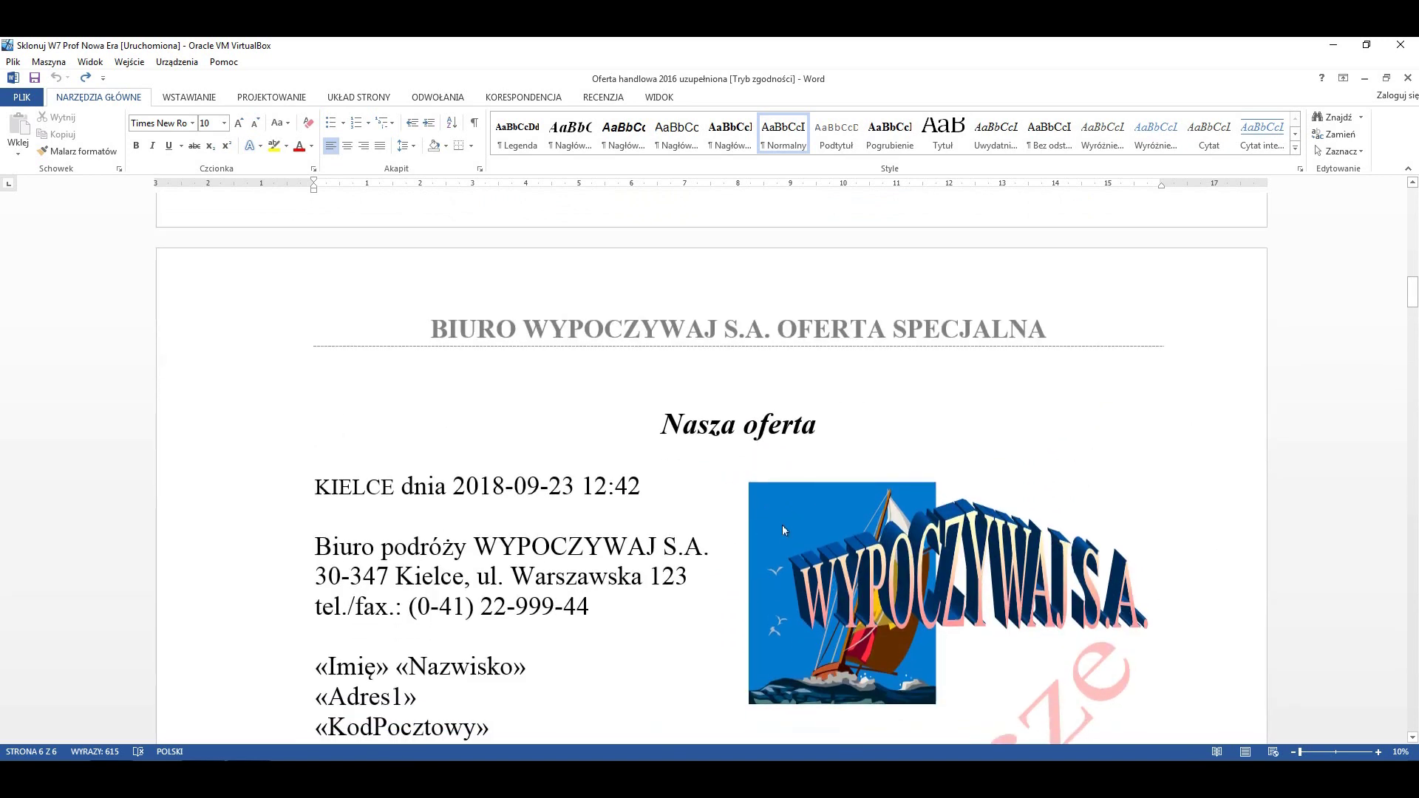
{"action": "scroll", "coordinate": [769, 529], "scroll_direction": "down", "scroll_amount": 2}
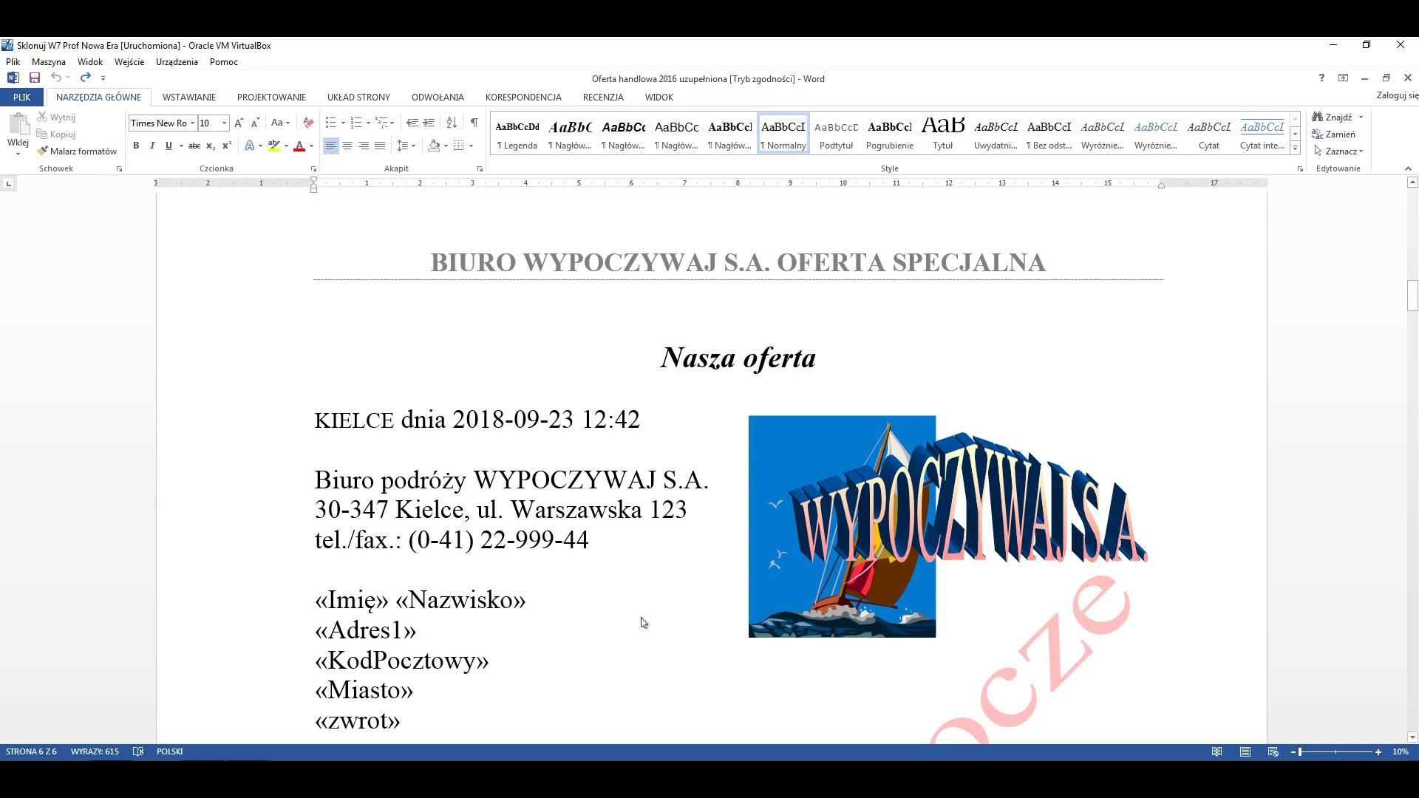
{"action": "scroll", "coordinate": [640, 620], "scroll_direction": "down", "scroll_amount": 3}
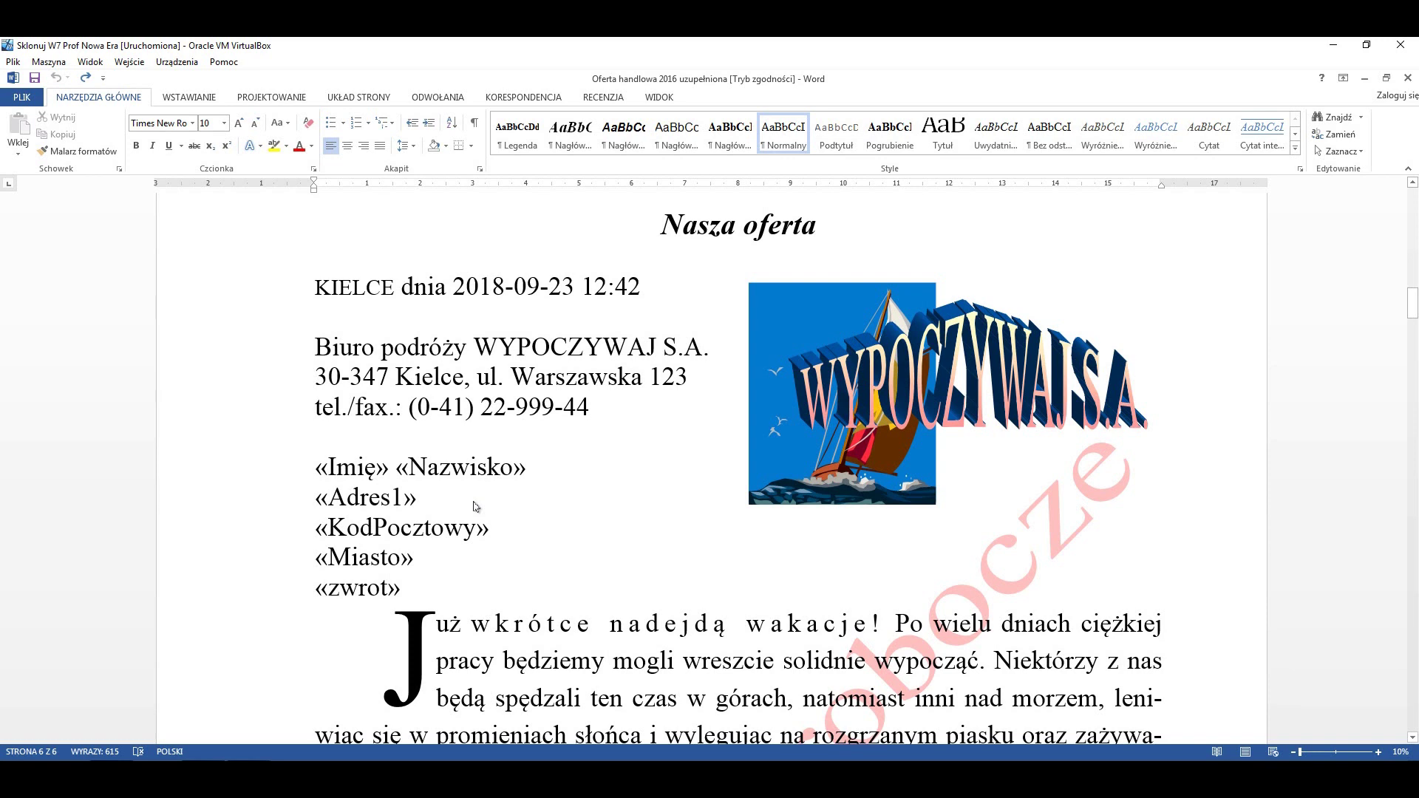
{"action": "left_click_drag", "start_coordinate": [1413, 307], "coordinate": [1408, 704]}
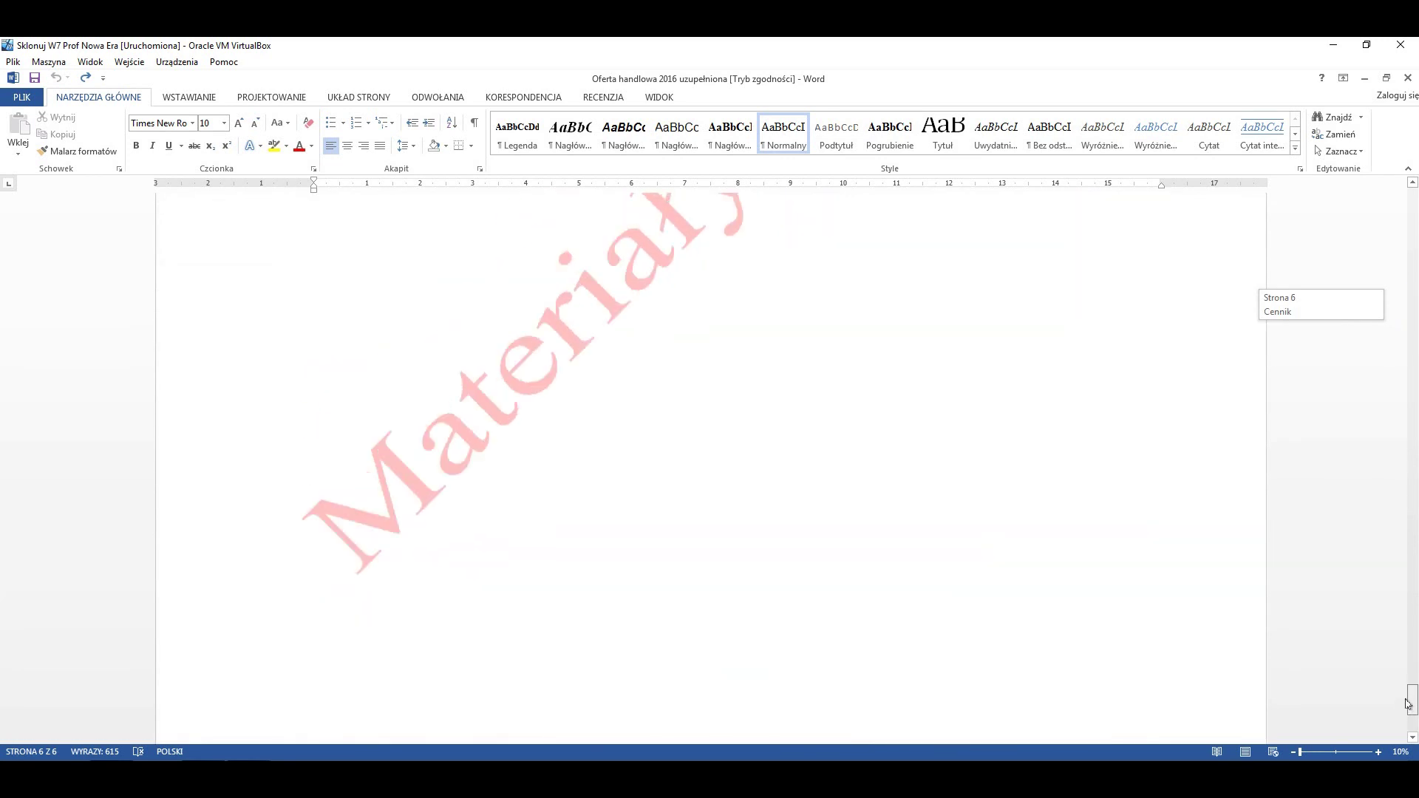
{"action": "left_click_drag", "start_coordinate": [1407, 703], "coordinate": [1409, 660]}
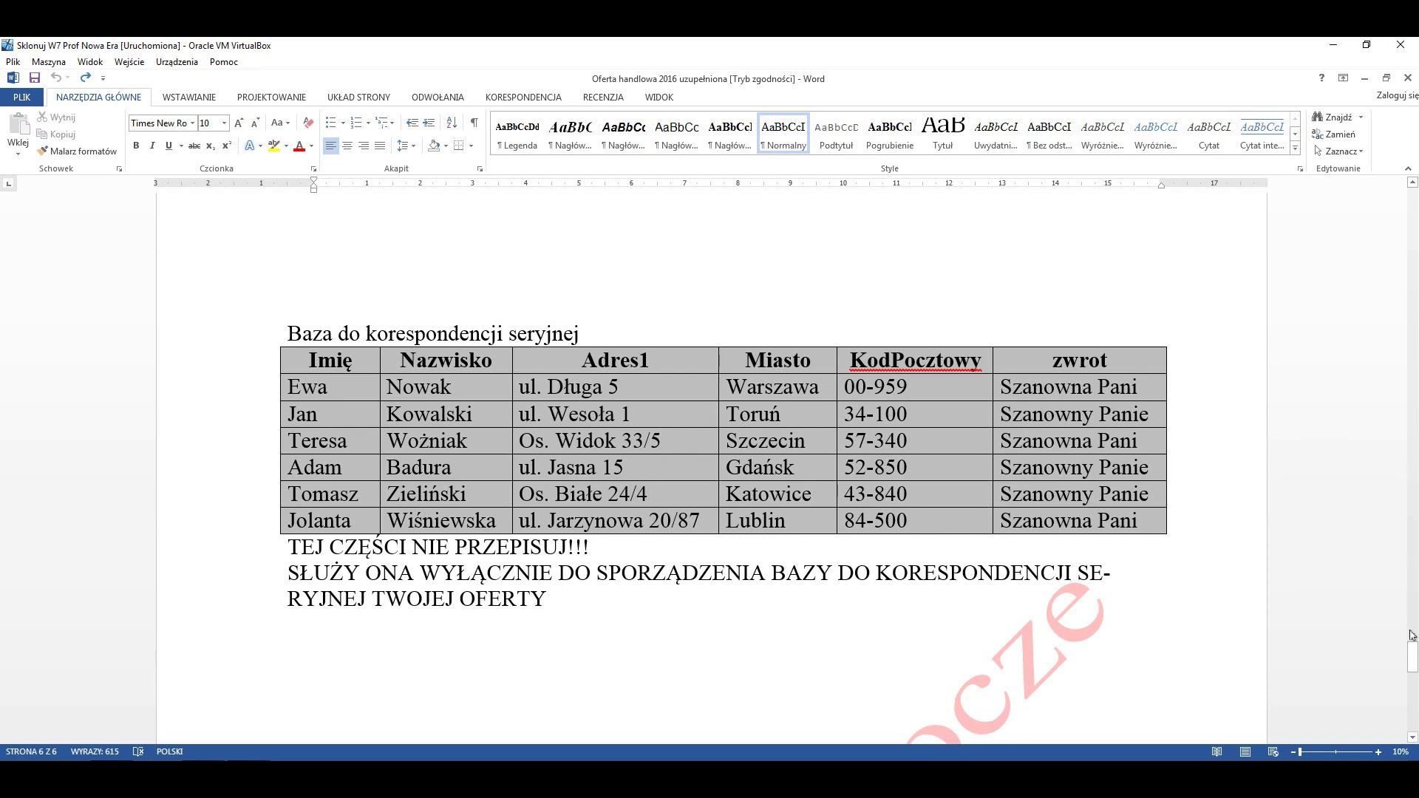
{"action": "left_click_drag", "start_coordinate": [1413, 658], "coordinate": [1412, 637]}
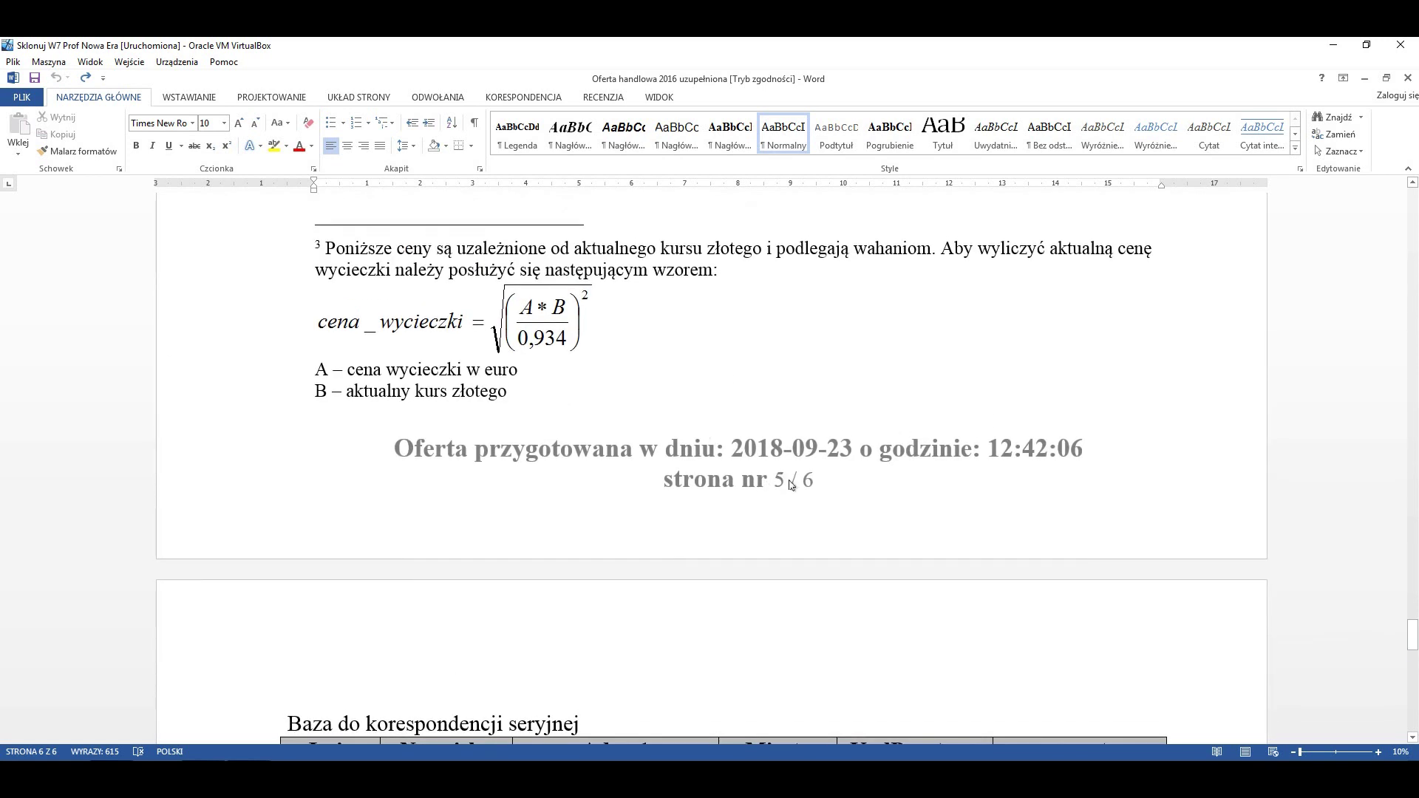
Return to page 2's address block with the «Adres1», «KodPocztowy» and «Miasto» fields
{"action": "scroll", "coordinate": [920, 593], "scroll_direction": "down", "scroll_amount": 2}
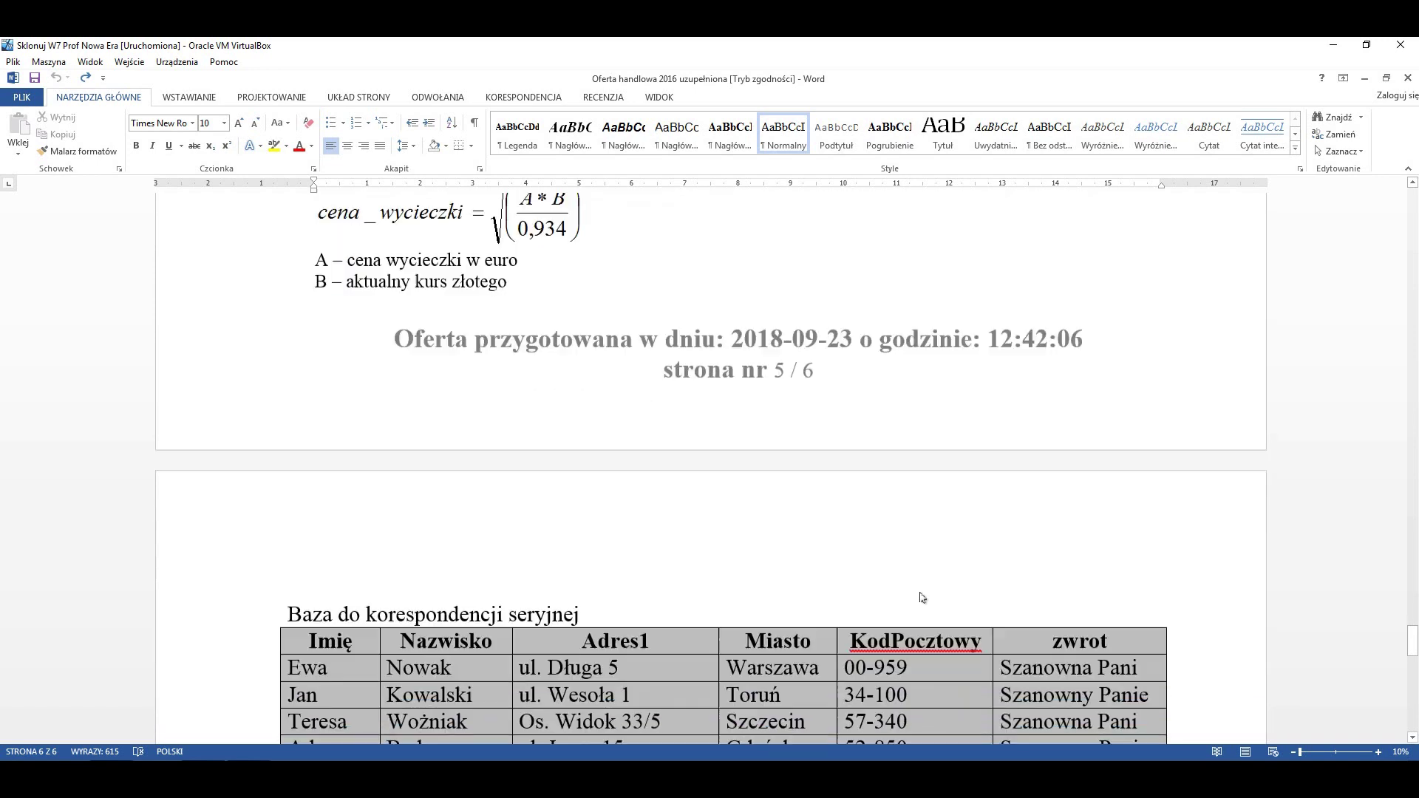
{"action": "scroll", "coordinate": [783, 569], "scroll_direction": "down", "scroll_amount": 2}
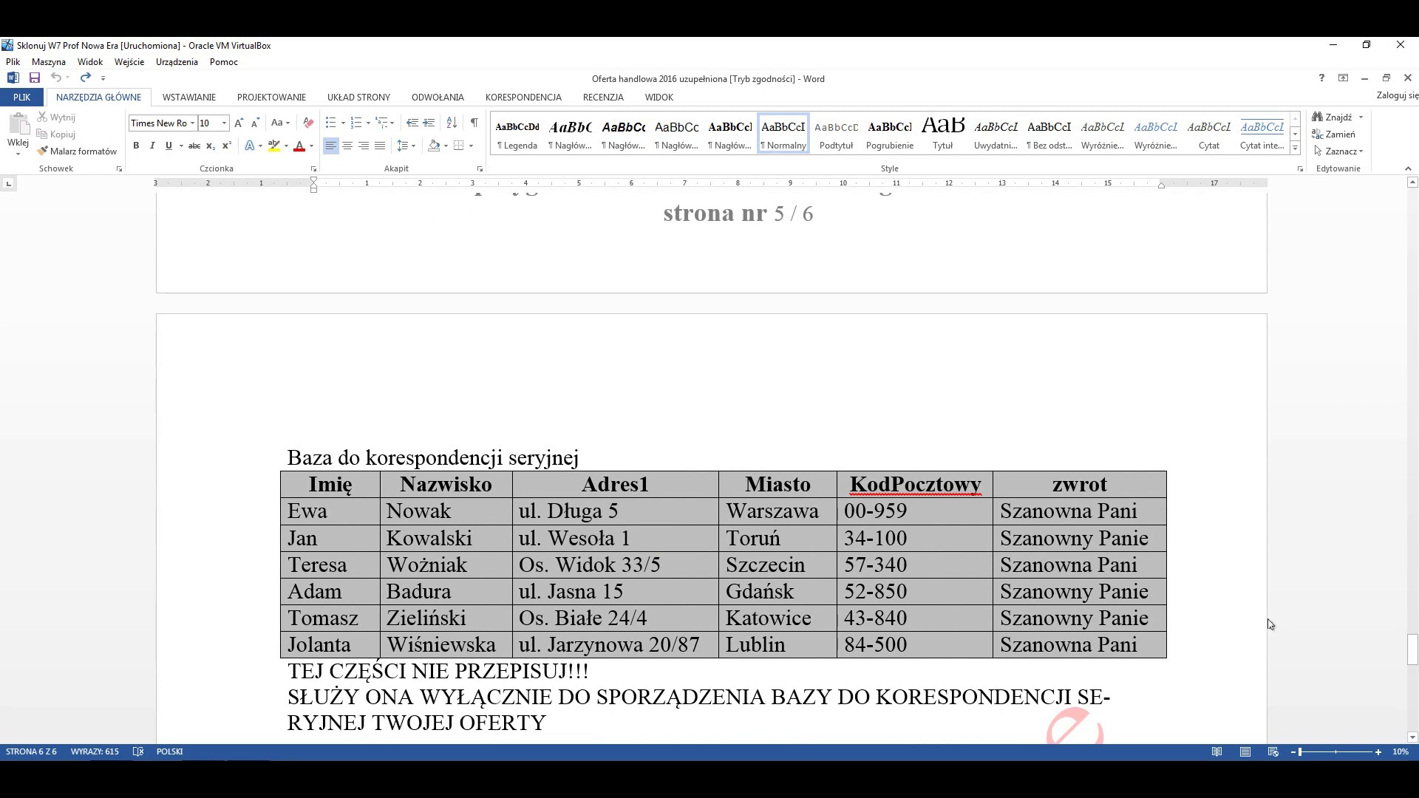
{"action": "mouse_move", "coordinate": [1415, 427]}
{"action": "left_mouse_down"}
{"action": "mouse_move", "coordinate": [1412, 256]}
{"action": "mouse_move", "coordinate": [1413, 303]}
{"action": "left_mouse_up"}
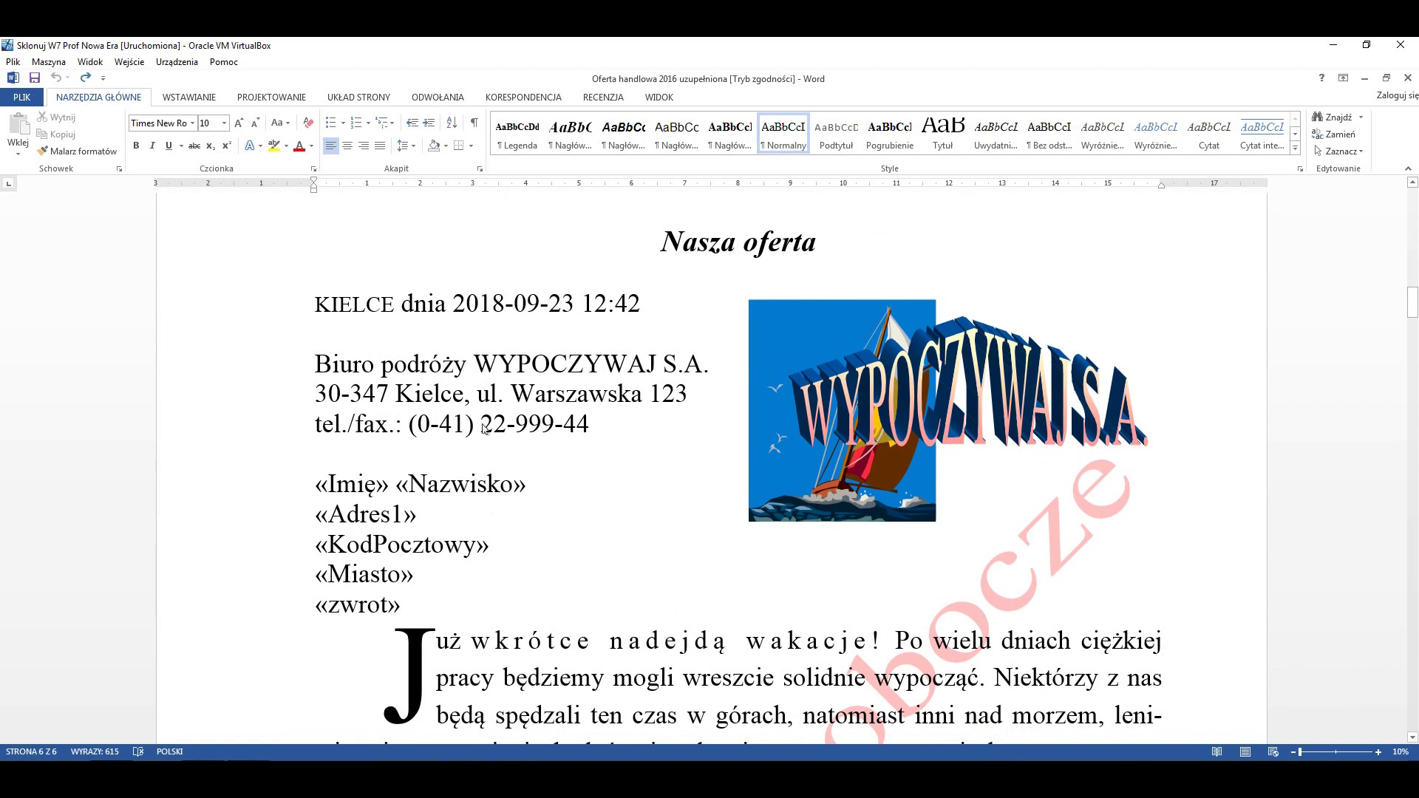
Inspect the «Nazwisko», «Imię», «Adres1» and «KodPocztowy» merge fields
{"action": "left_click", "coordinate": [452, 488]}
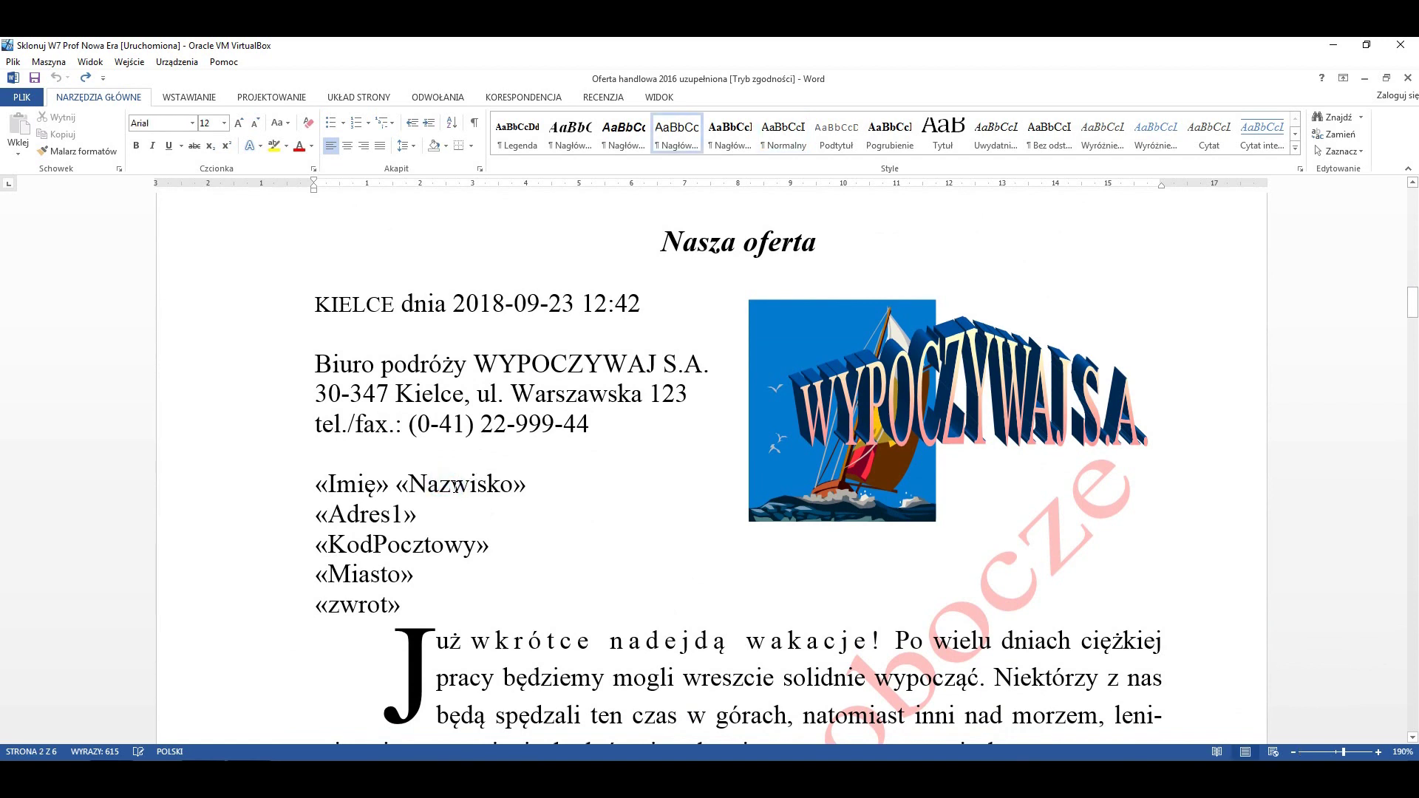
{"action": "left_click", "coordinate": [456, 486]}
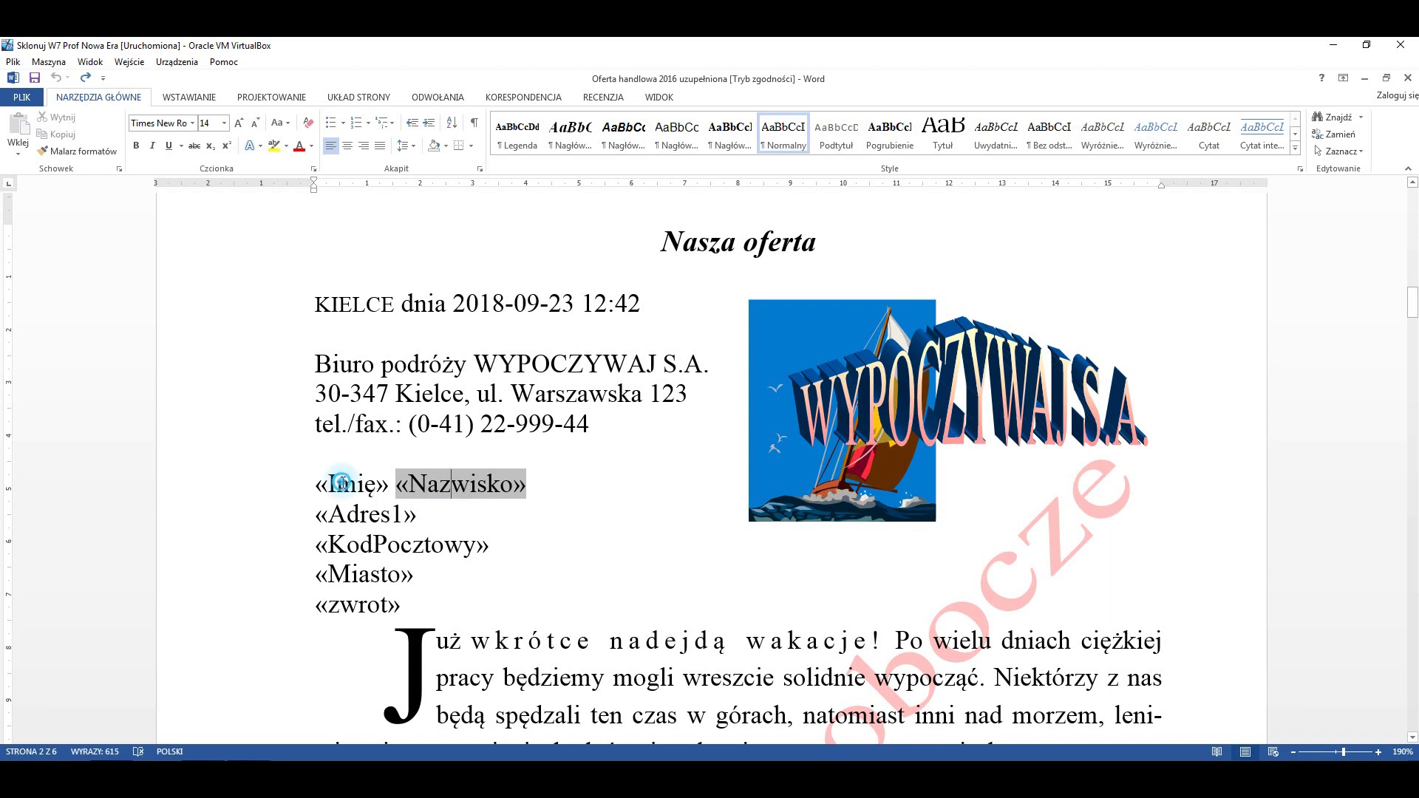
{"action": "left_click", "coordinate": [344, 488]}
{"action": "left_click", "coordinate": [353, 514]}
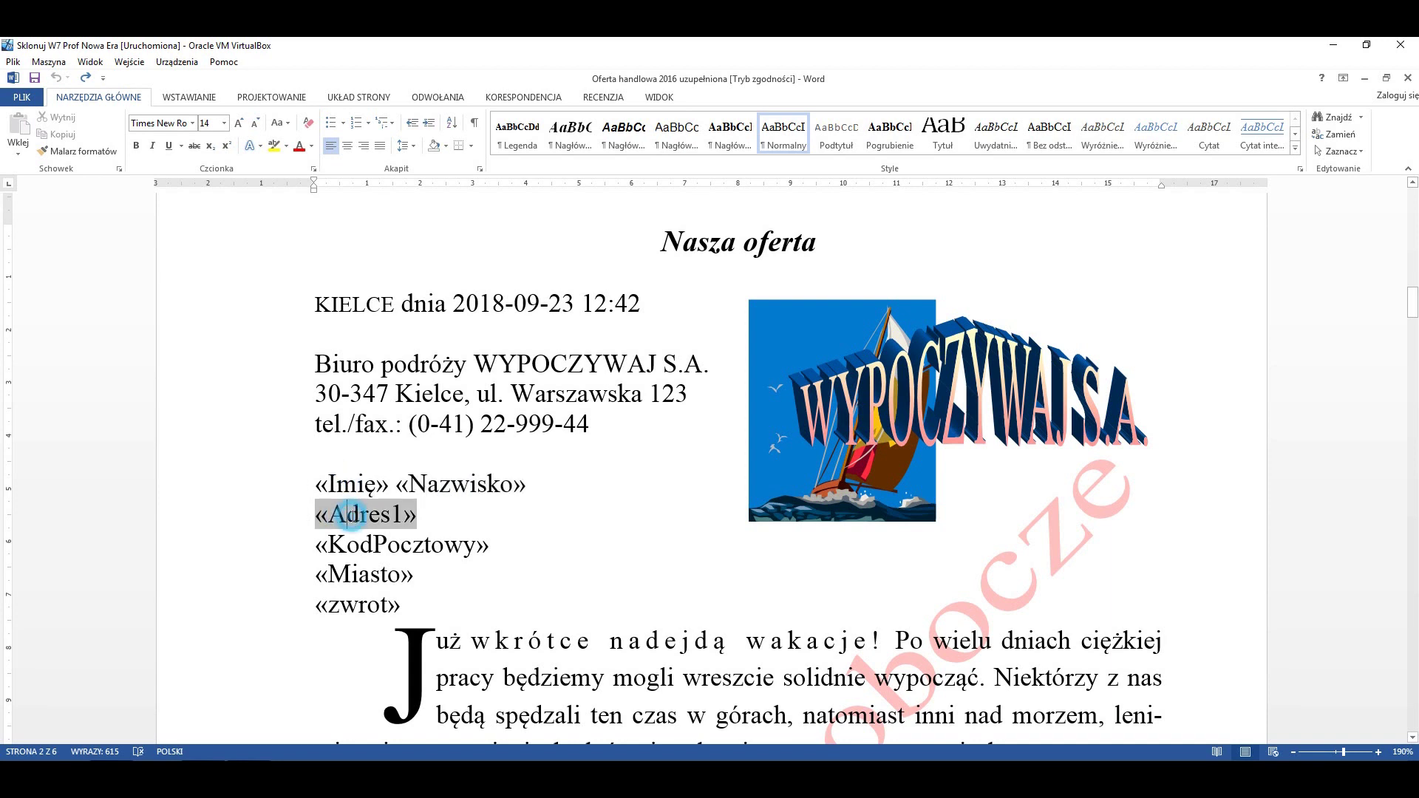
{"action": "left_click", "coordinate": [374, 547]}
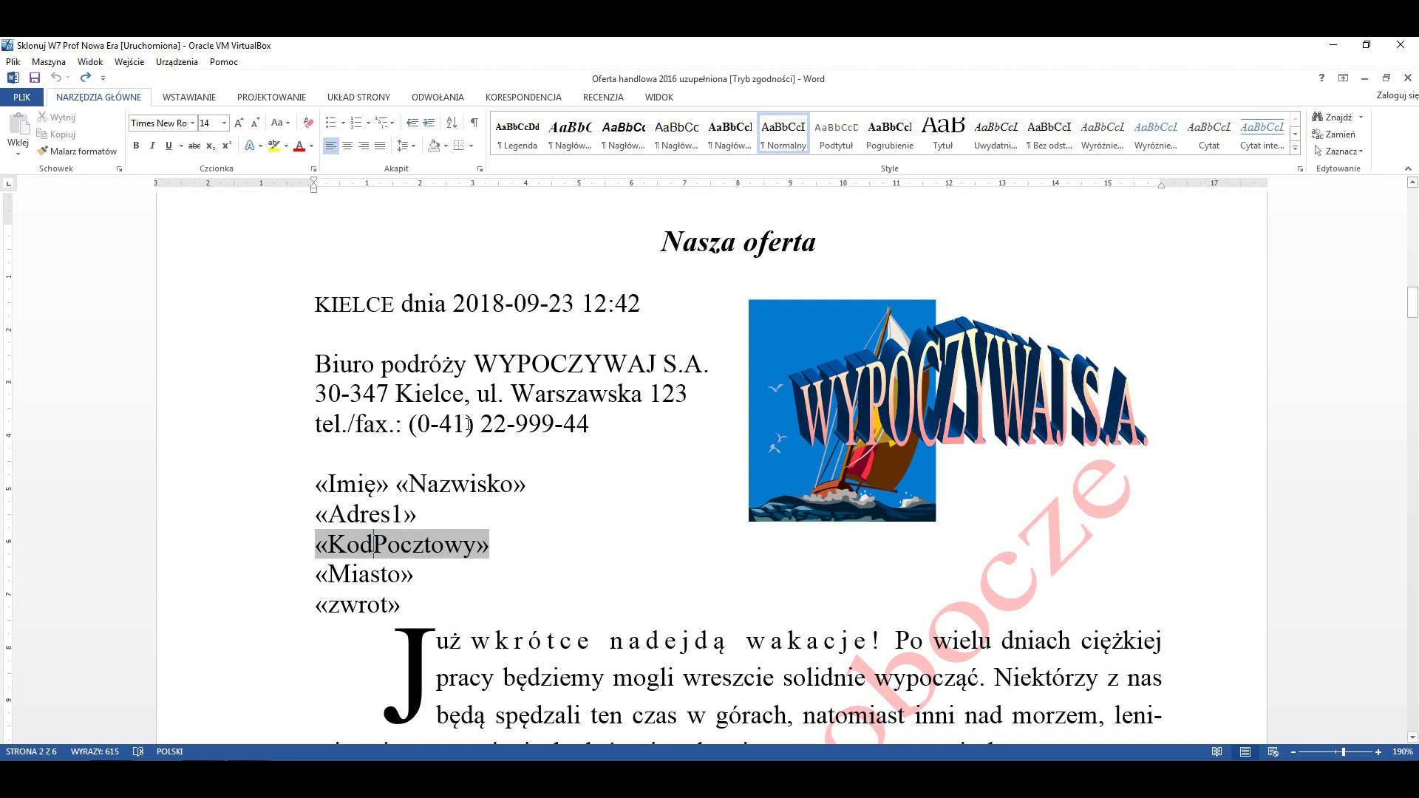
Compare ordinary body text: podróży, WYPOCZYWAJ, the spaced-out wkrótce and the paragraph starting My
{"action": "left_click", "coordinate": [408, 363]}
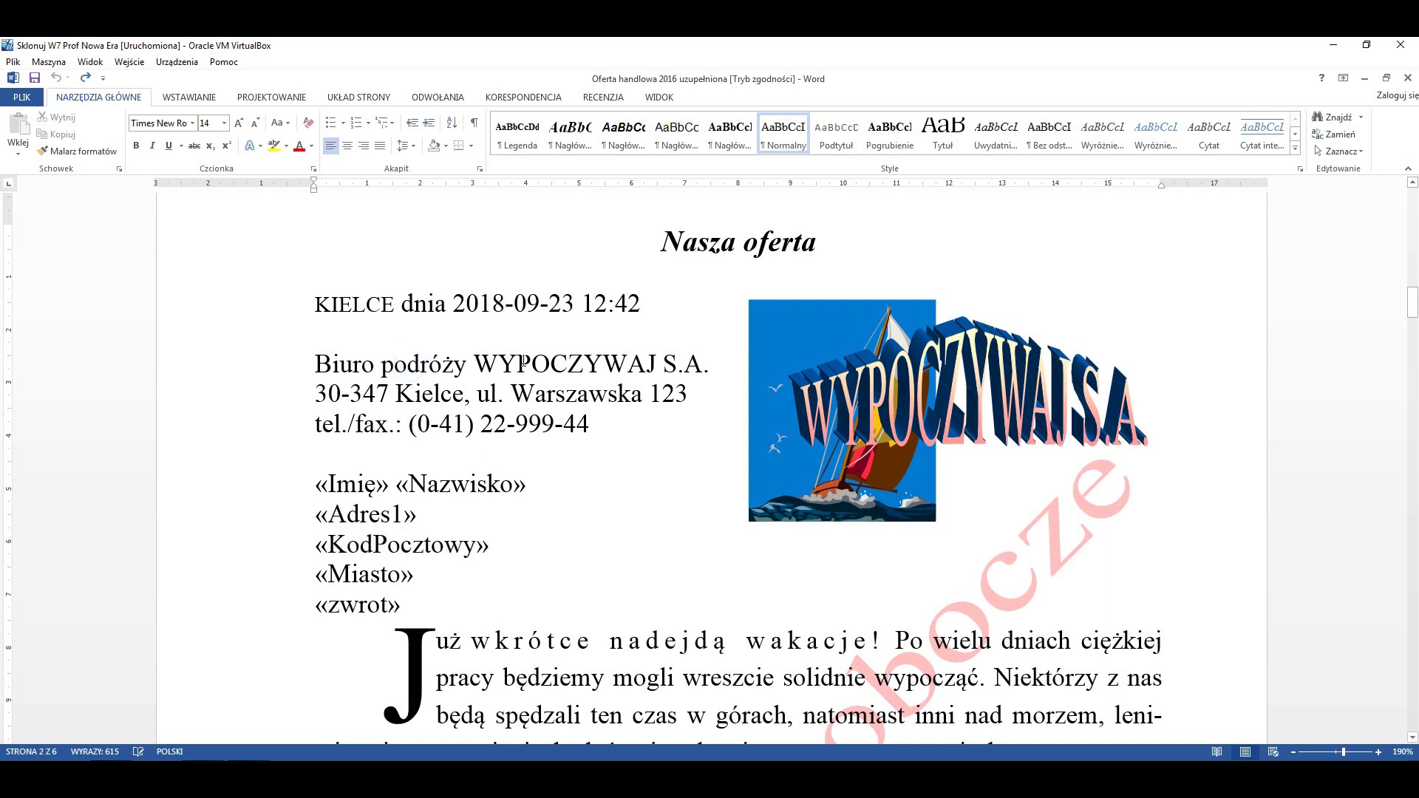
{"action": "left_click", "coordinate": [549, 362]}
{"action": "left_click", "coordinate": [605, 362]}
{"action": "scroll", "coordinate": [615, 432], "scroll_direction": "down", "scroll_amount": 2}
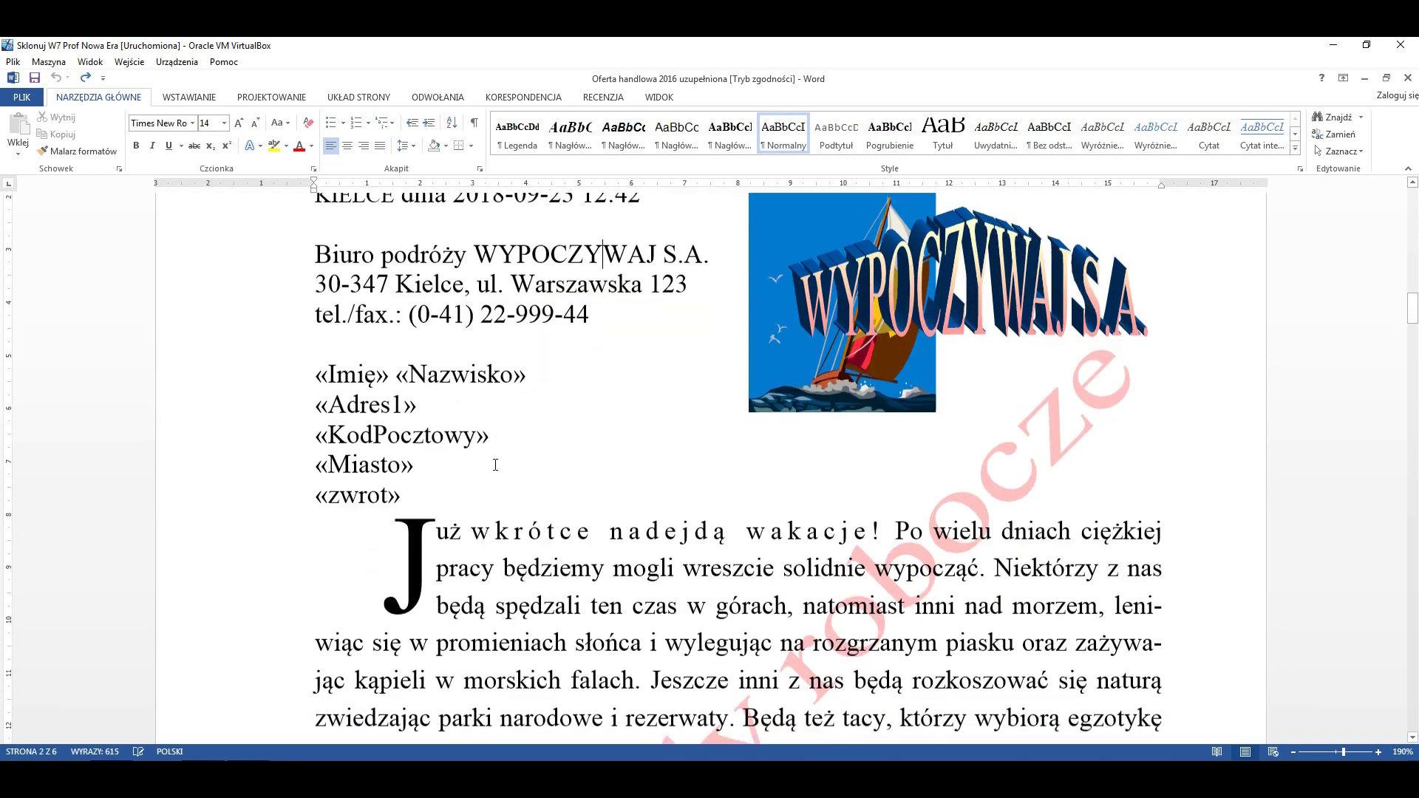
{"action": "scroll", "coordinate": [473, 462], "scroll_direction": "down", "scroll_amount": 2}
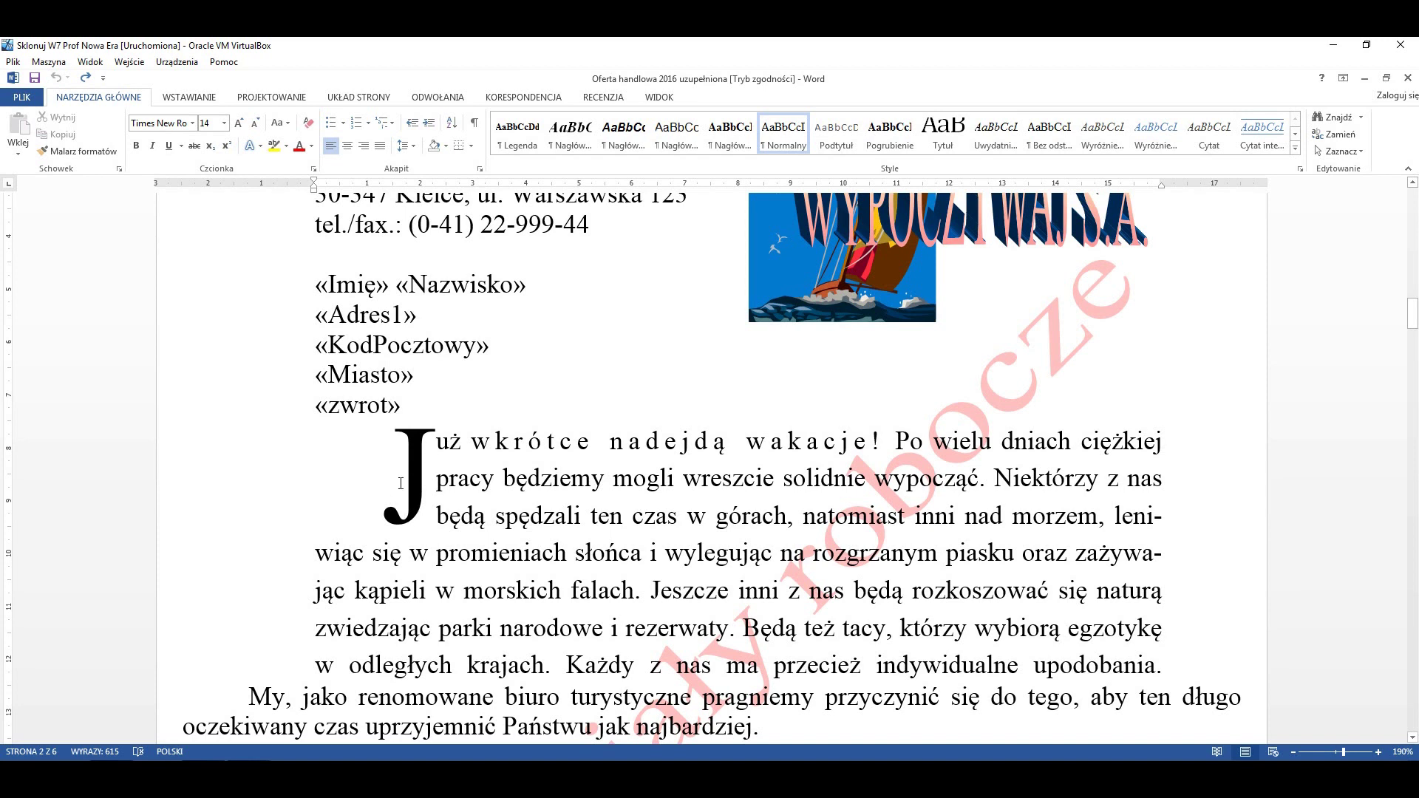
{"action": "left_click", "coordinate": [490, 443]}
{"action": "left_click", "coordinate": [505, 444]}
{"action": "left_click", "coordinate": [523, 443]}
{"action": "scroll", "coordinate": [552, 442], "scroll_direction": "down", "scroll_amount": 1}
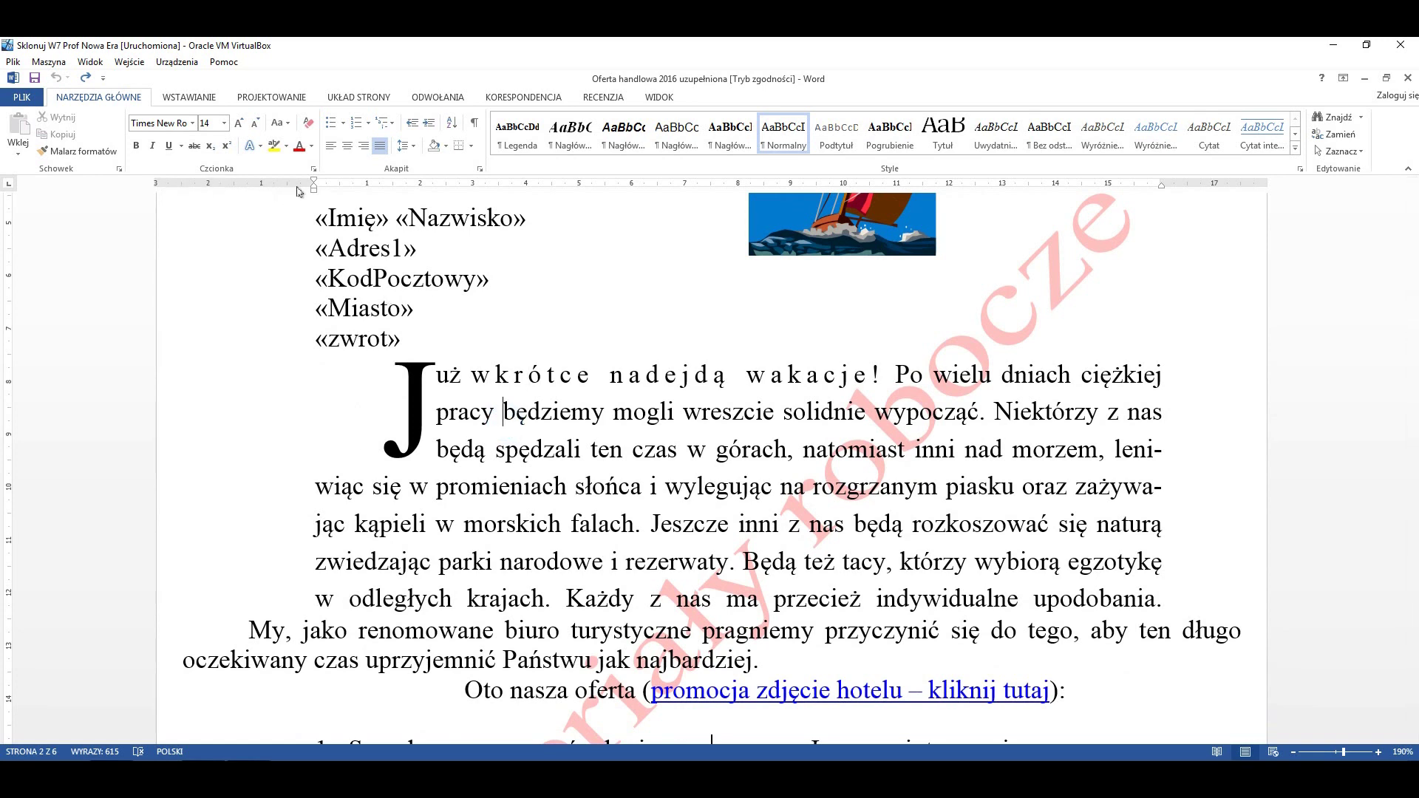
{"action": "left_click", "coordinate": [271, 630]}
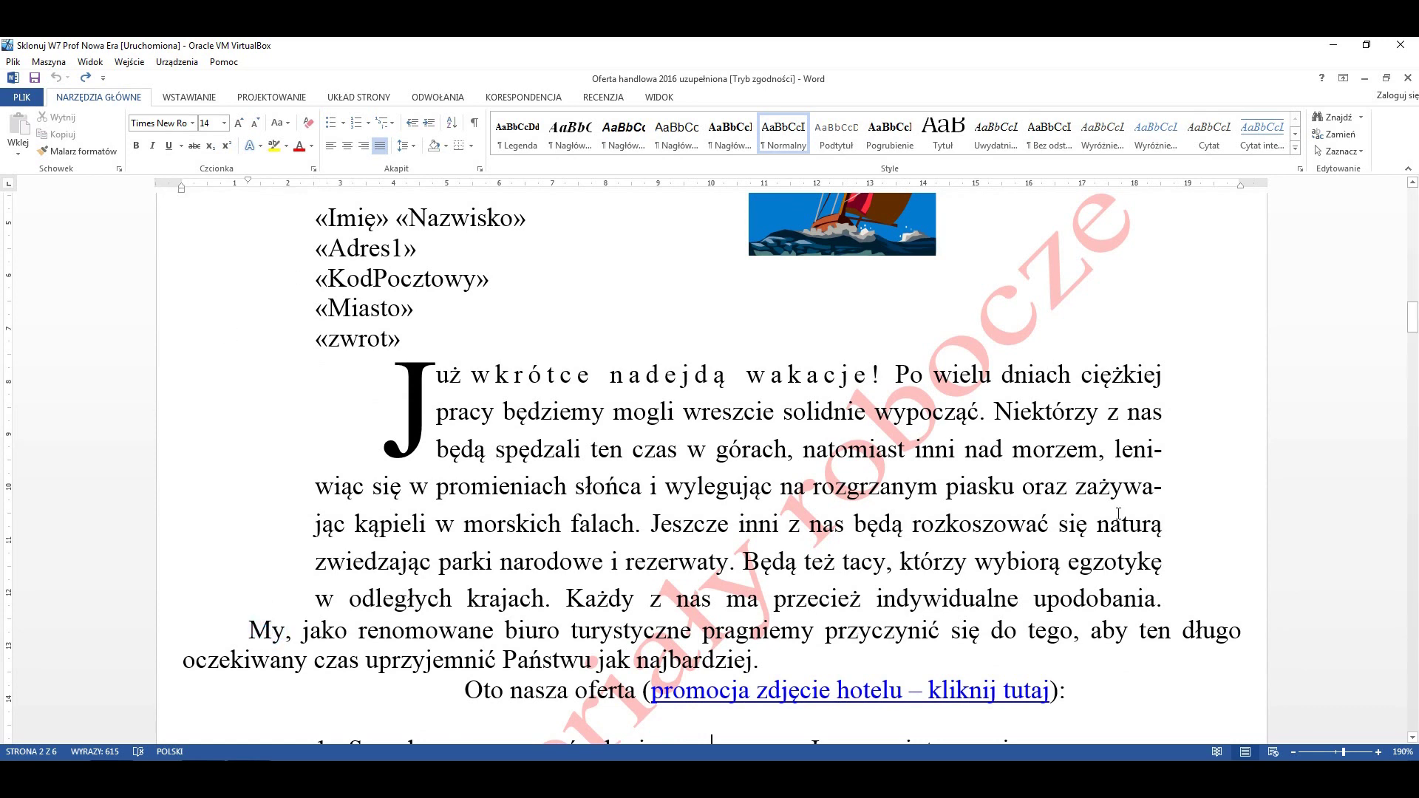
Follow the 'promocja zdjęcie hotelu – kliknij tutaj' link to the hotel pool photo on page 4
{"action": "scroll", "coordinate": [1166, 547], "scroll_direction": "down", "scroll_amount": 1}
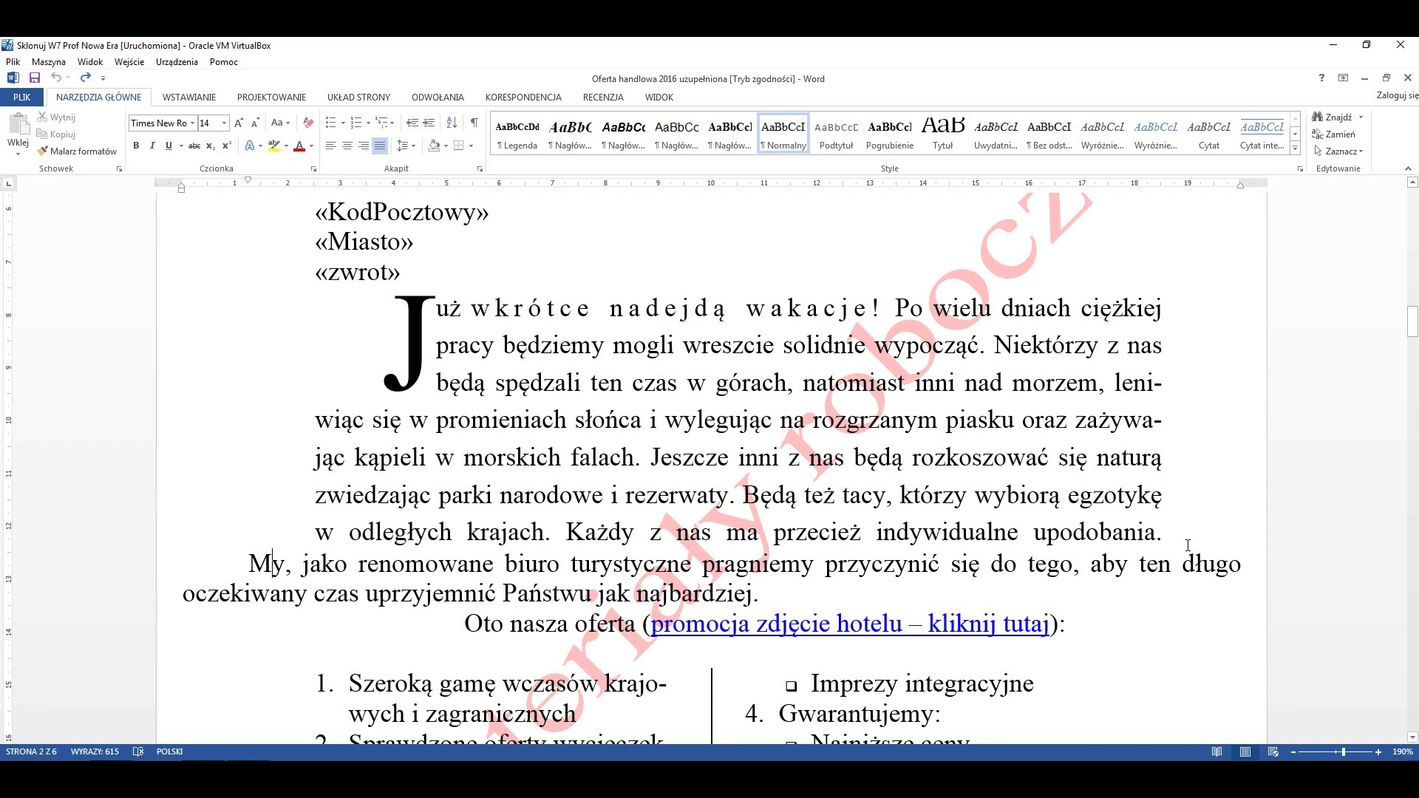
{"action": "scroll", "coordinate": [1188, 545], "scroll_direction": "down", "scroll_amount": 1}
{"action": "scroll", "coordinate": [1053, 548], "scroll_direction": "down", "scroll_amount": 1}
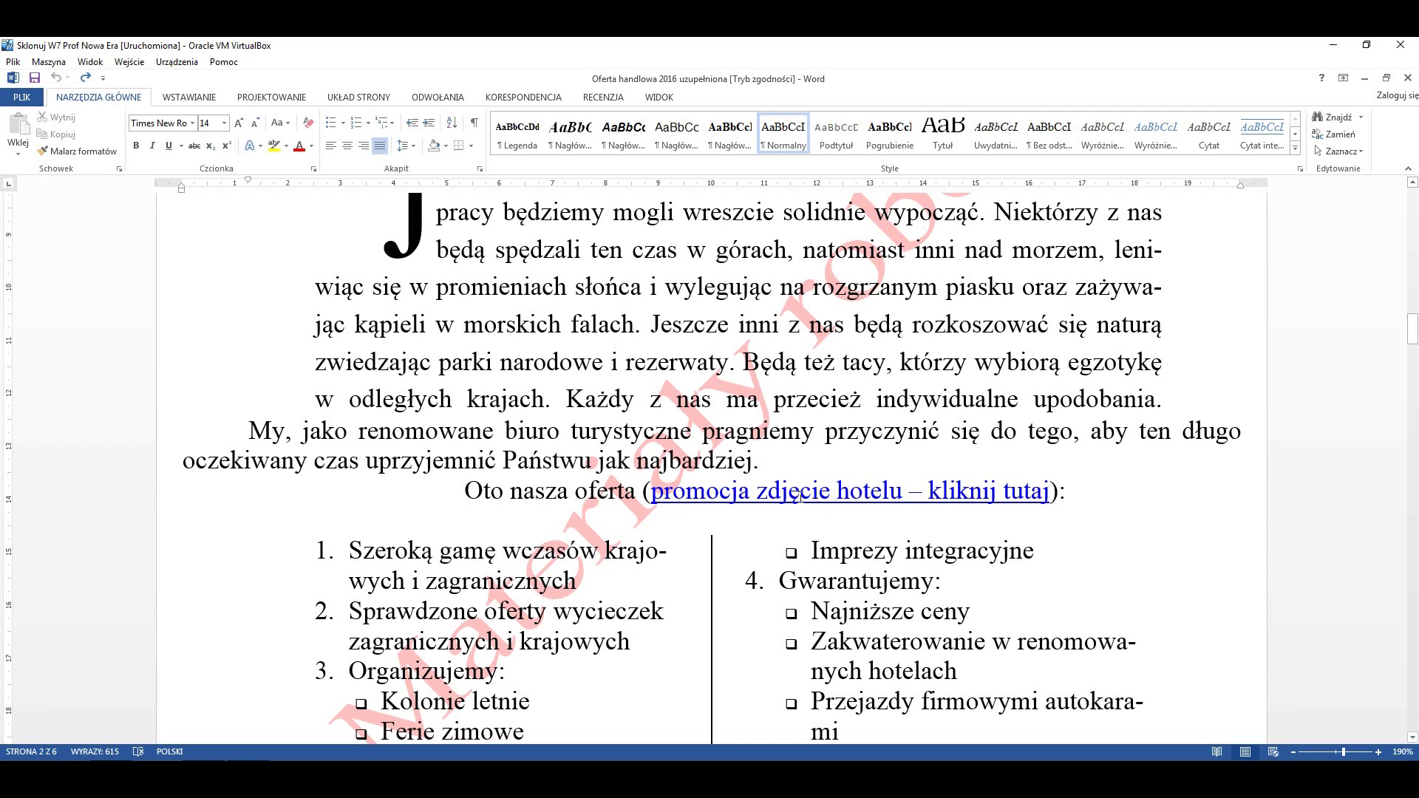
{"action": "left_click", "coordinate": [800, 493]}
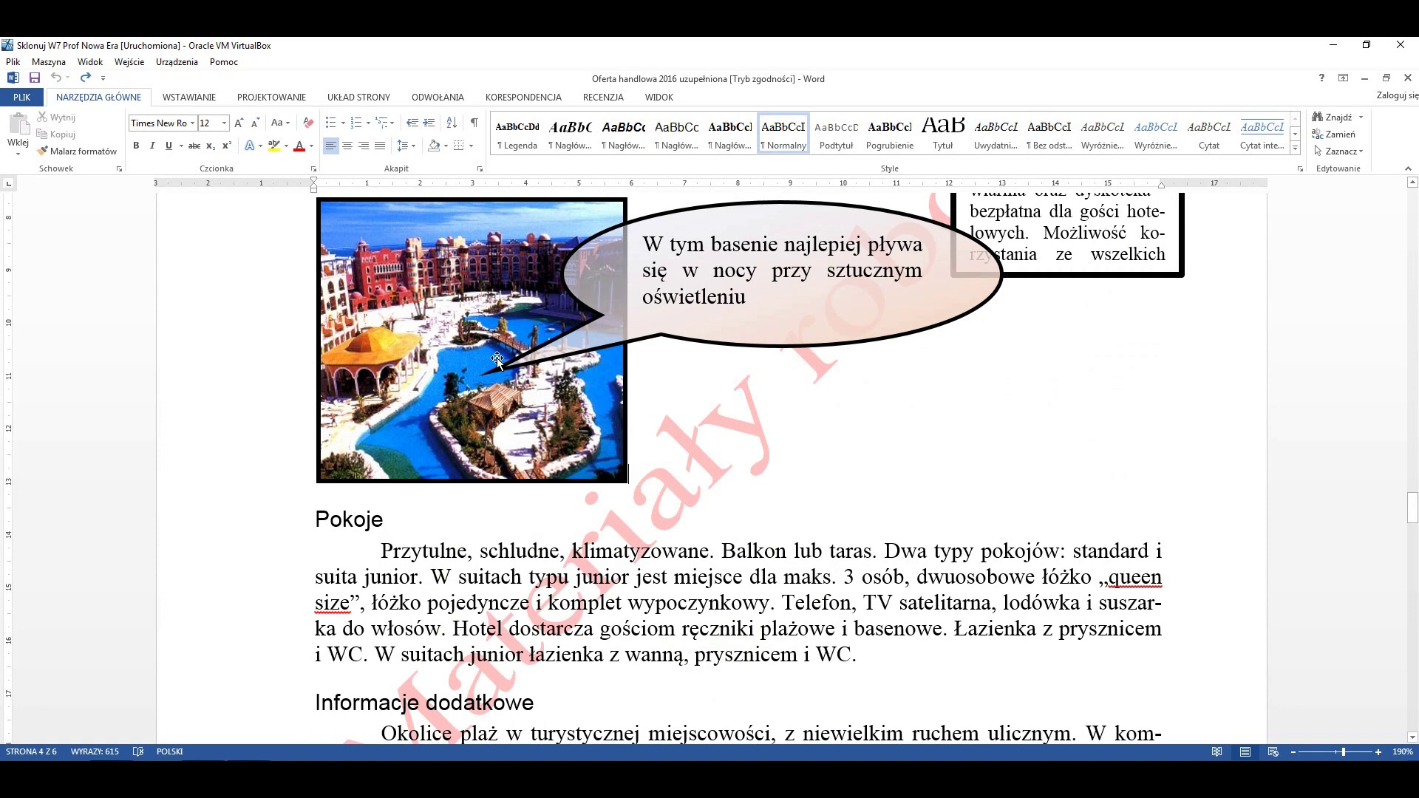
{"action": "left_click_drag", "start_coordinate": [793, 607], "coordinate": [840, 608]}
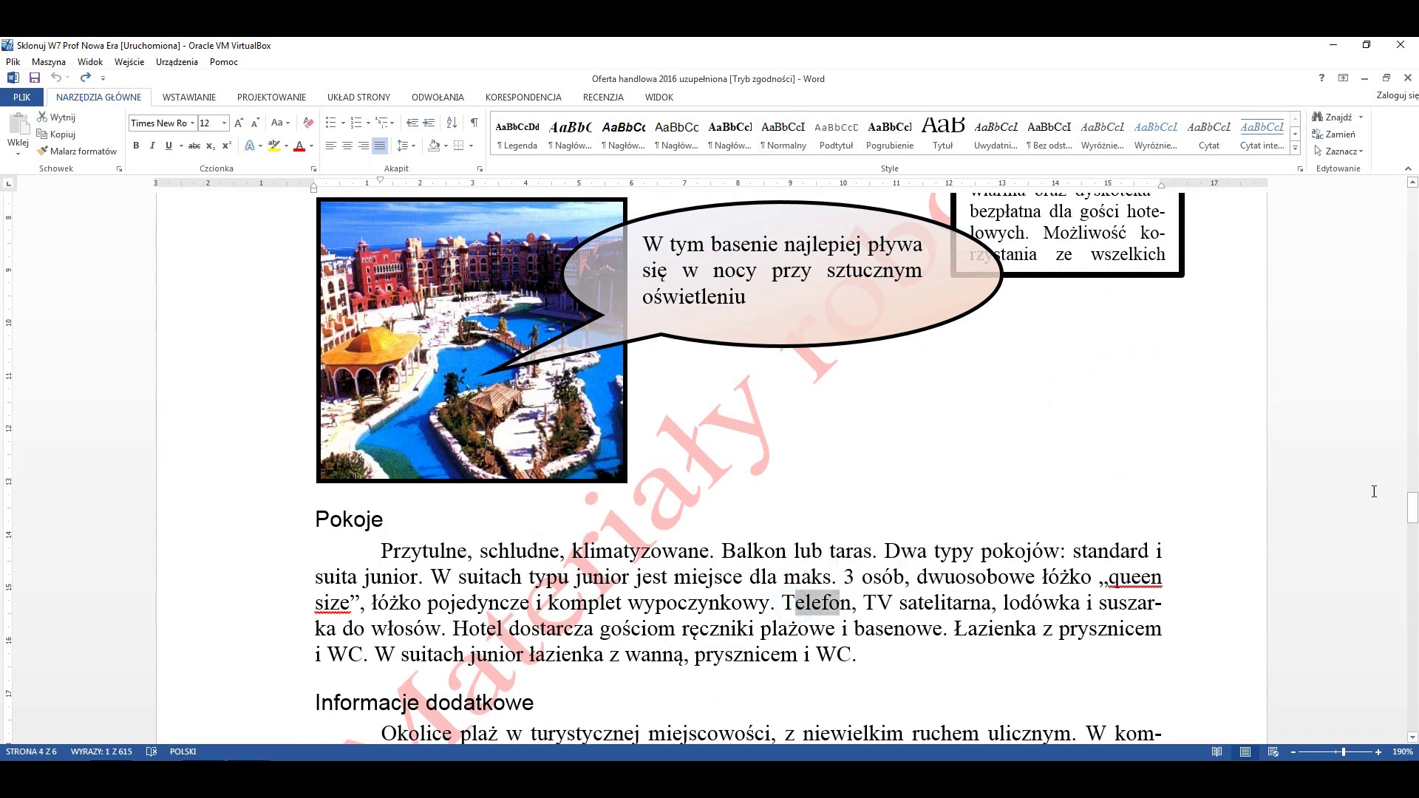
{"action": "mouse_move", "coordinate": [1412, 508]}
{"action": "left_mouse_down"}
{"action": "mouse_move", "coordinate": [1411, 286]}
{"action": "mouse_move", "coordinate": [1413, 361]}
{"action": "left_mouse_up"}
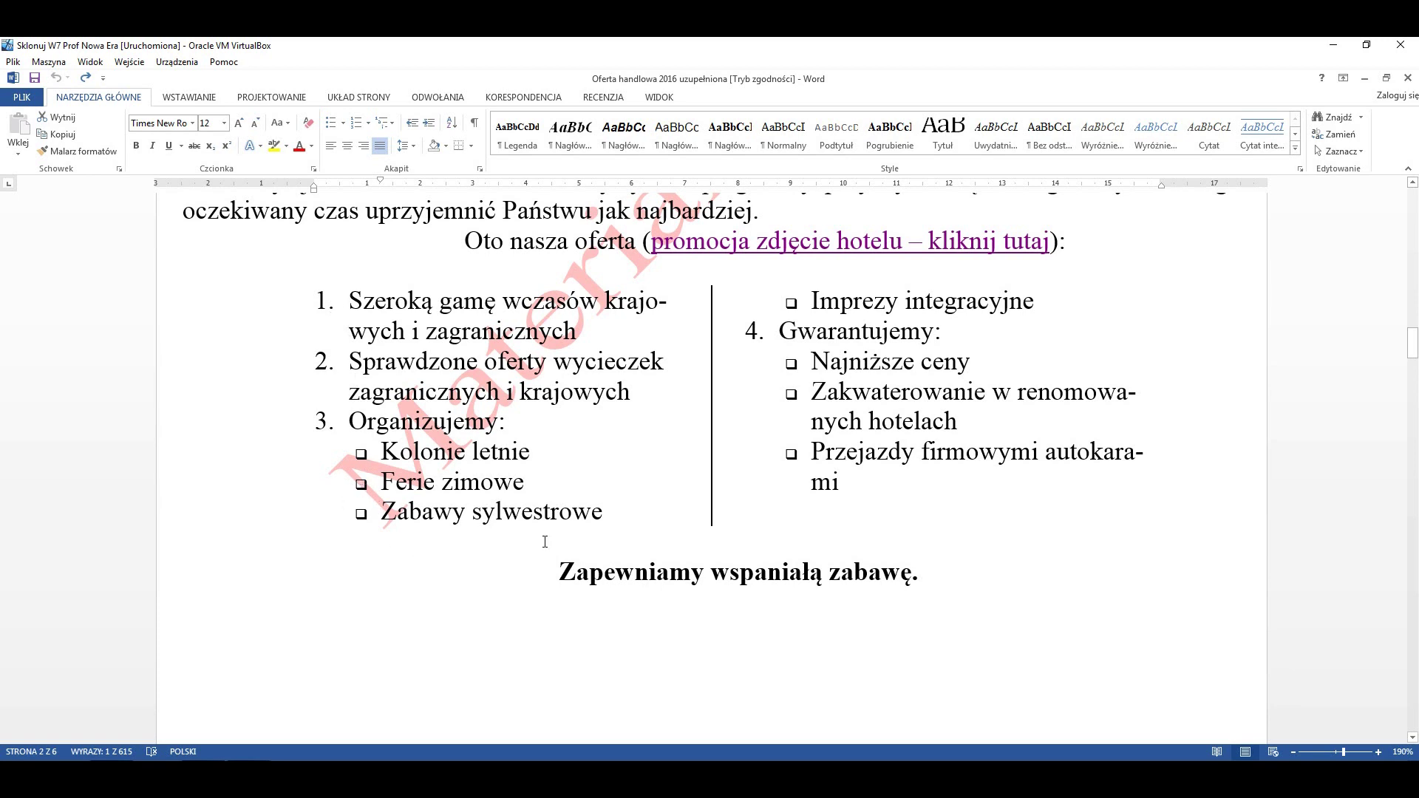
{"action": "left_click", "coordinate": [849, 484]}
{"action": "scroll", "coordinate": [375, 189], "scroll_direction": "up", "scroll_amount": 2}
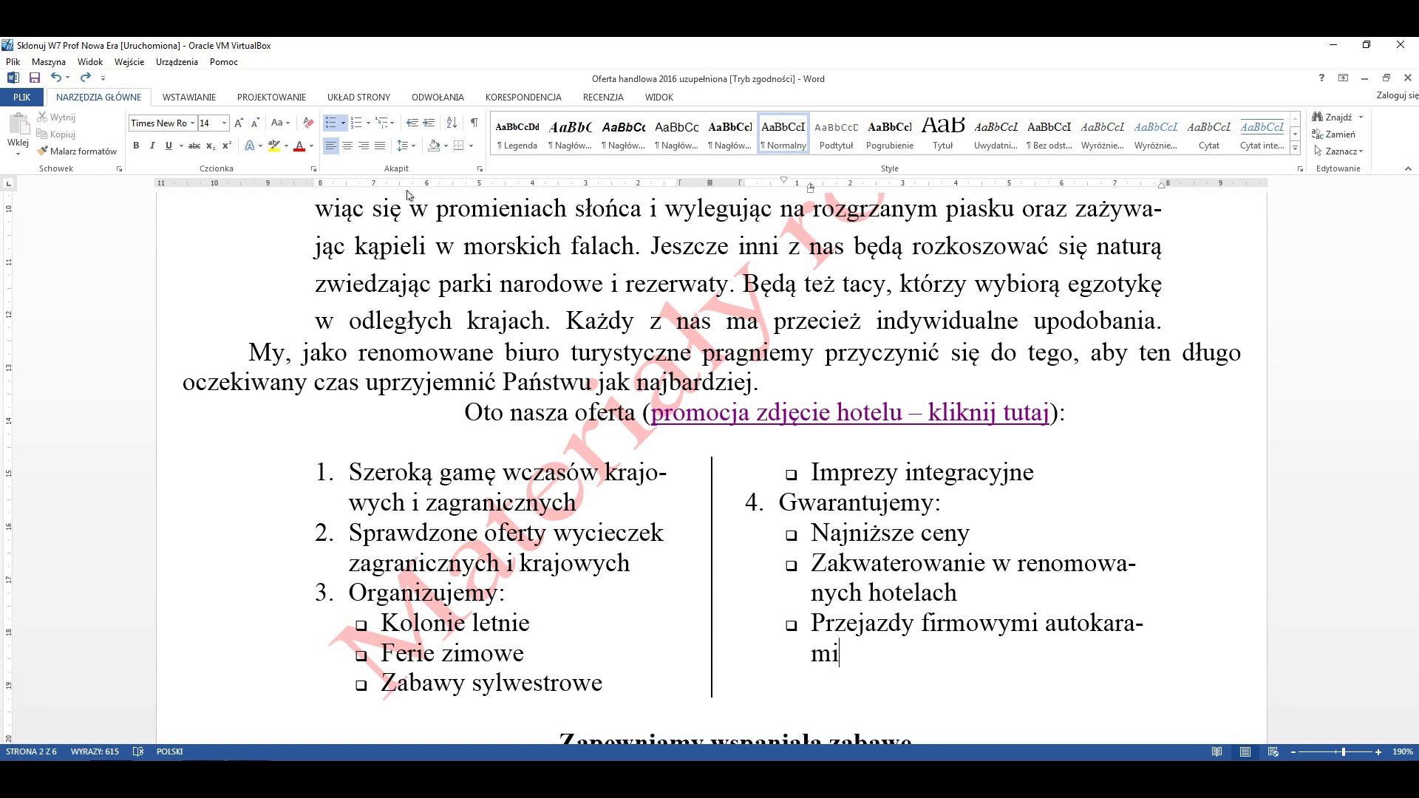
{"action": "key", "text": "Return"}
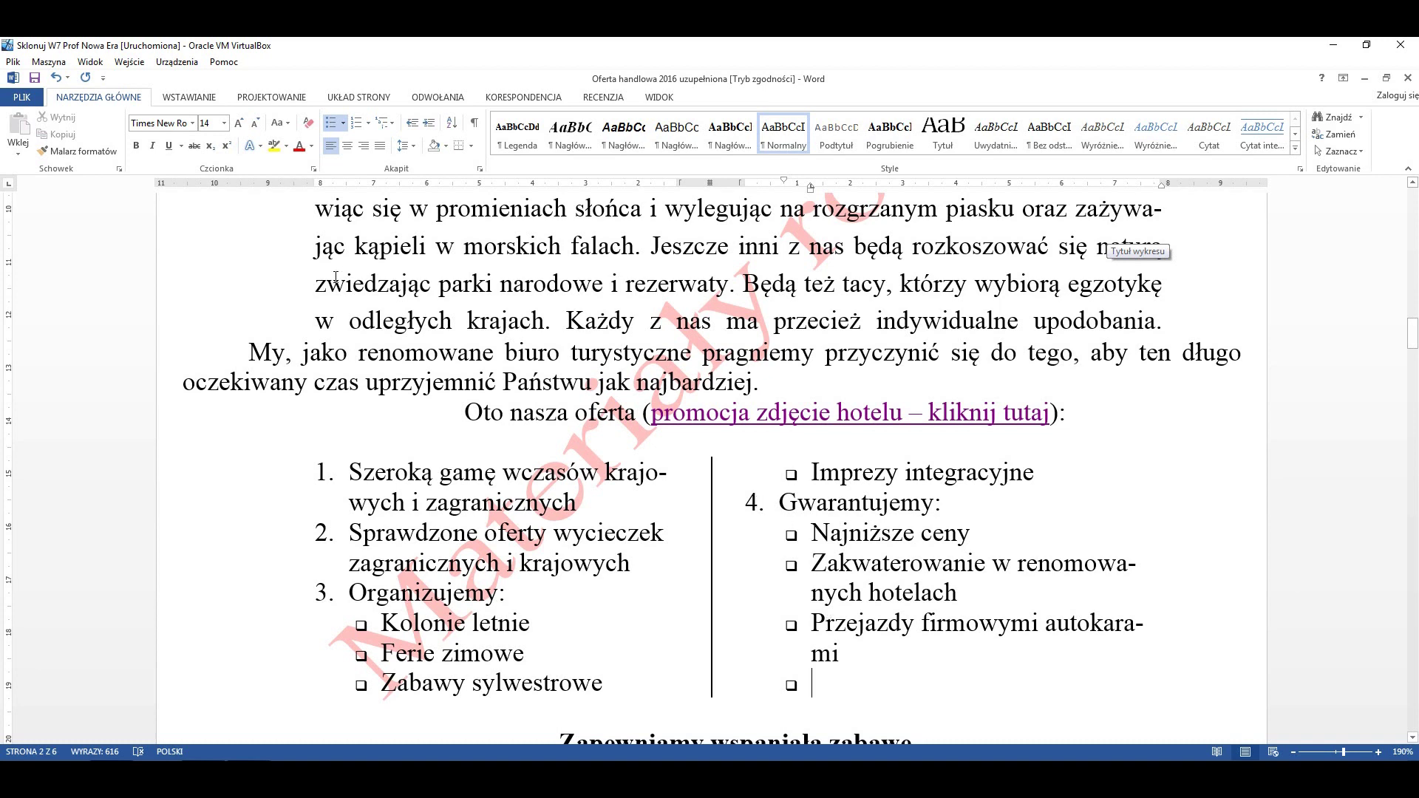
{"action": "left_click", "coordinate": [53, 78]}
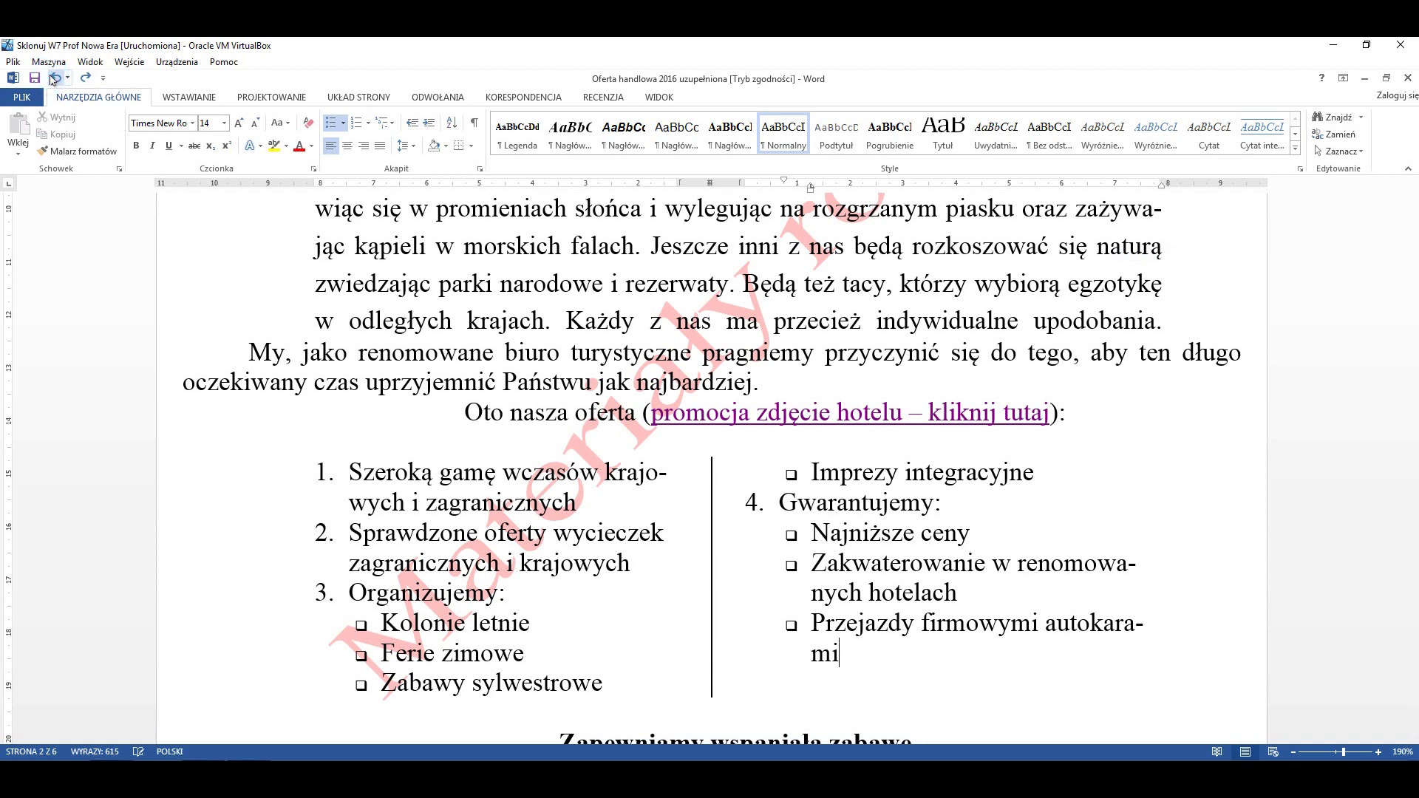
{"action": "scroll", "coordinate": [549, 404], "scroll_direction": "down", "scroll_amount": 3}
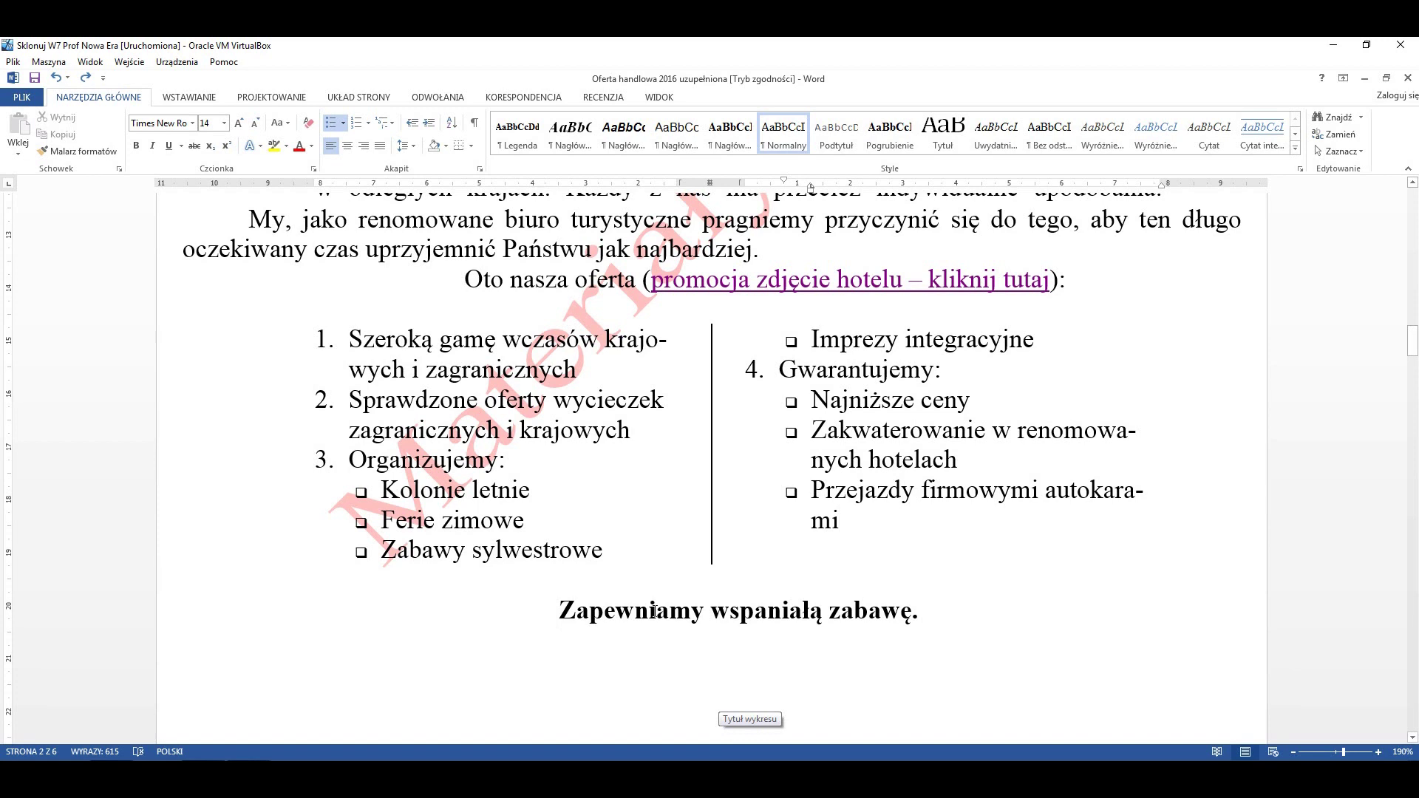
{"action": "scroll", "coordinate": [654, 613], "scroll_direction": "up", "scroll_amount": 2}
{"action": "scroll", "coordinate": [668, 601], "scroll_direction": "up", "scroll_amount": 2}
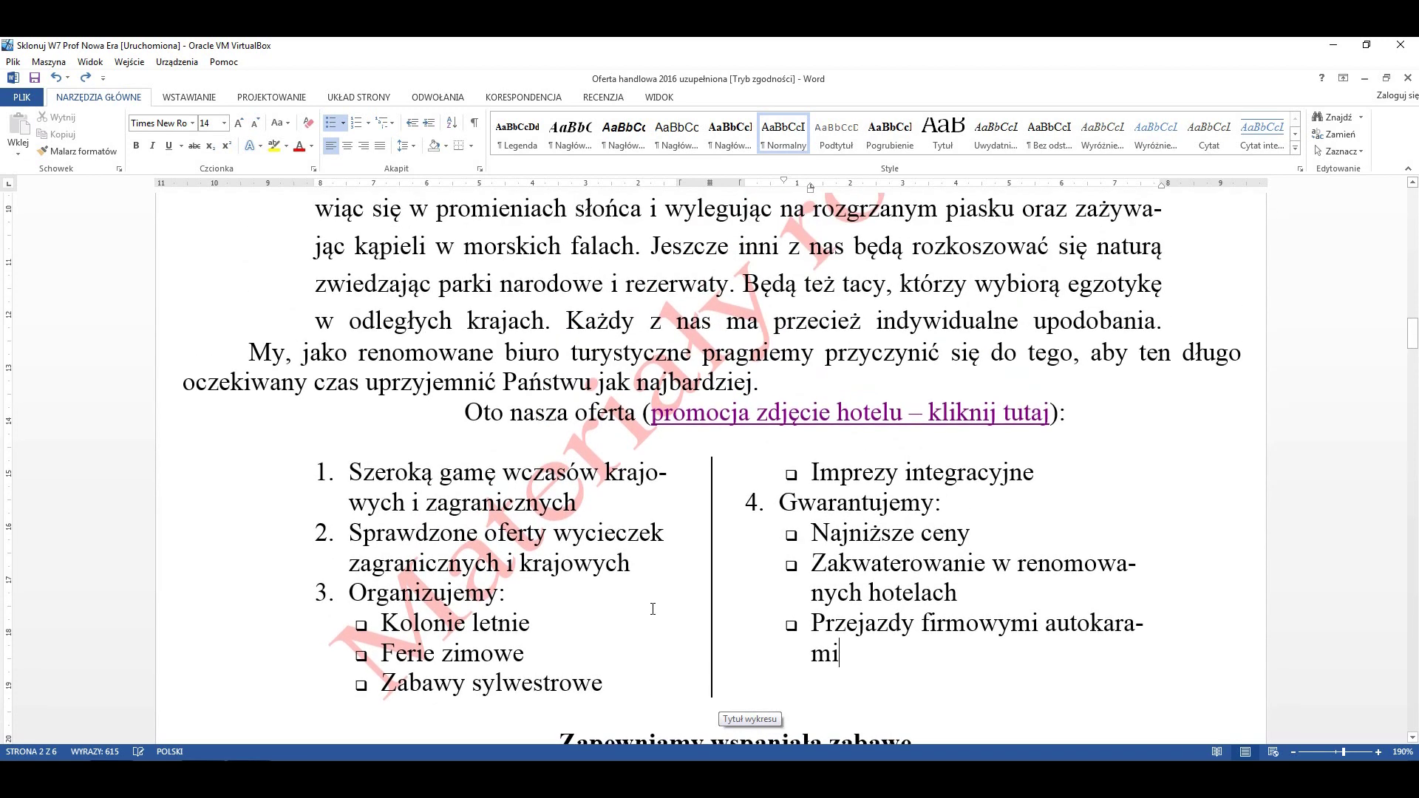
{"action": "scroll", "coordinate": [669, 601], "scroll_direction": "up", "scroll_amount": 2}
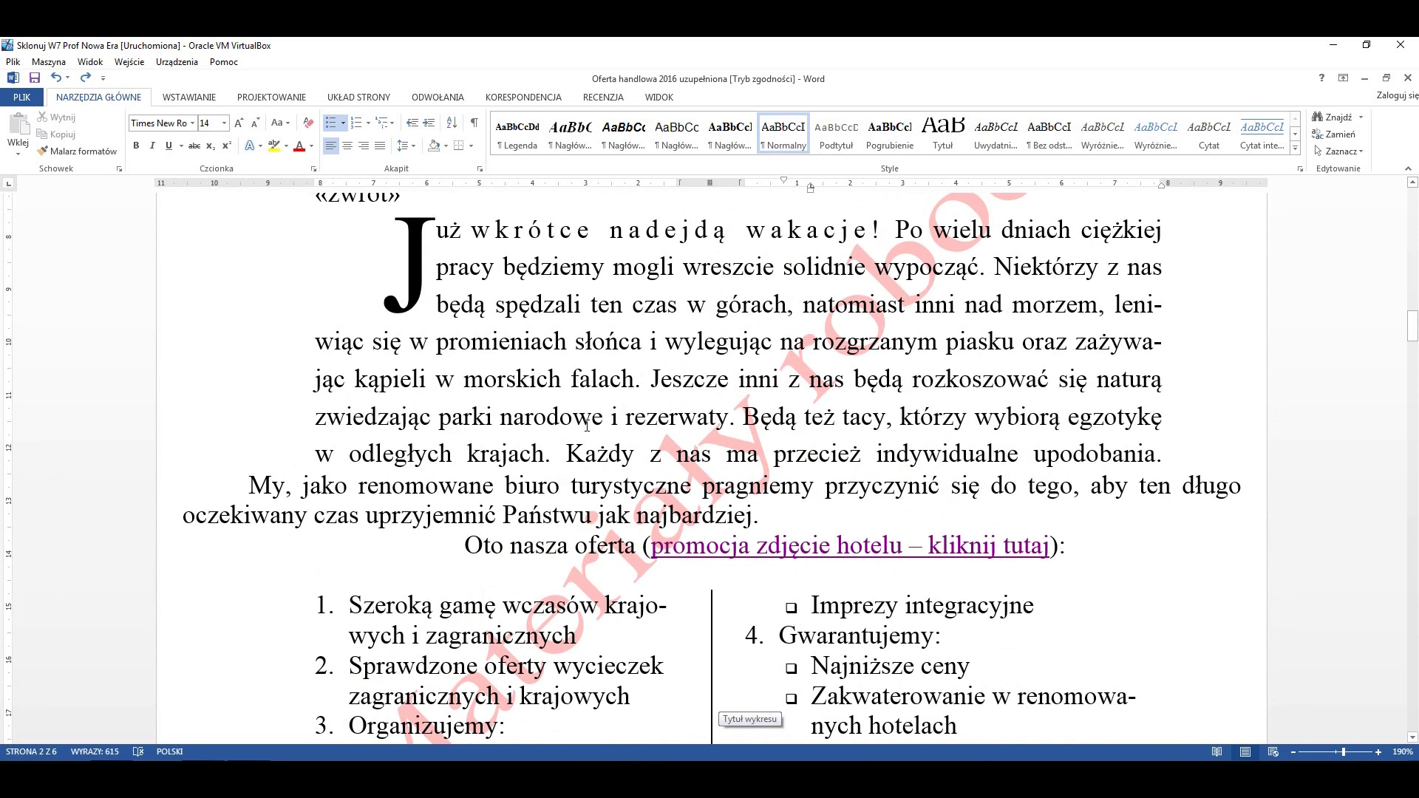
{"action": "scroll", "coordinate": [586, 425], "scroll_direction": "down", "scroll_amount": 3}
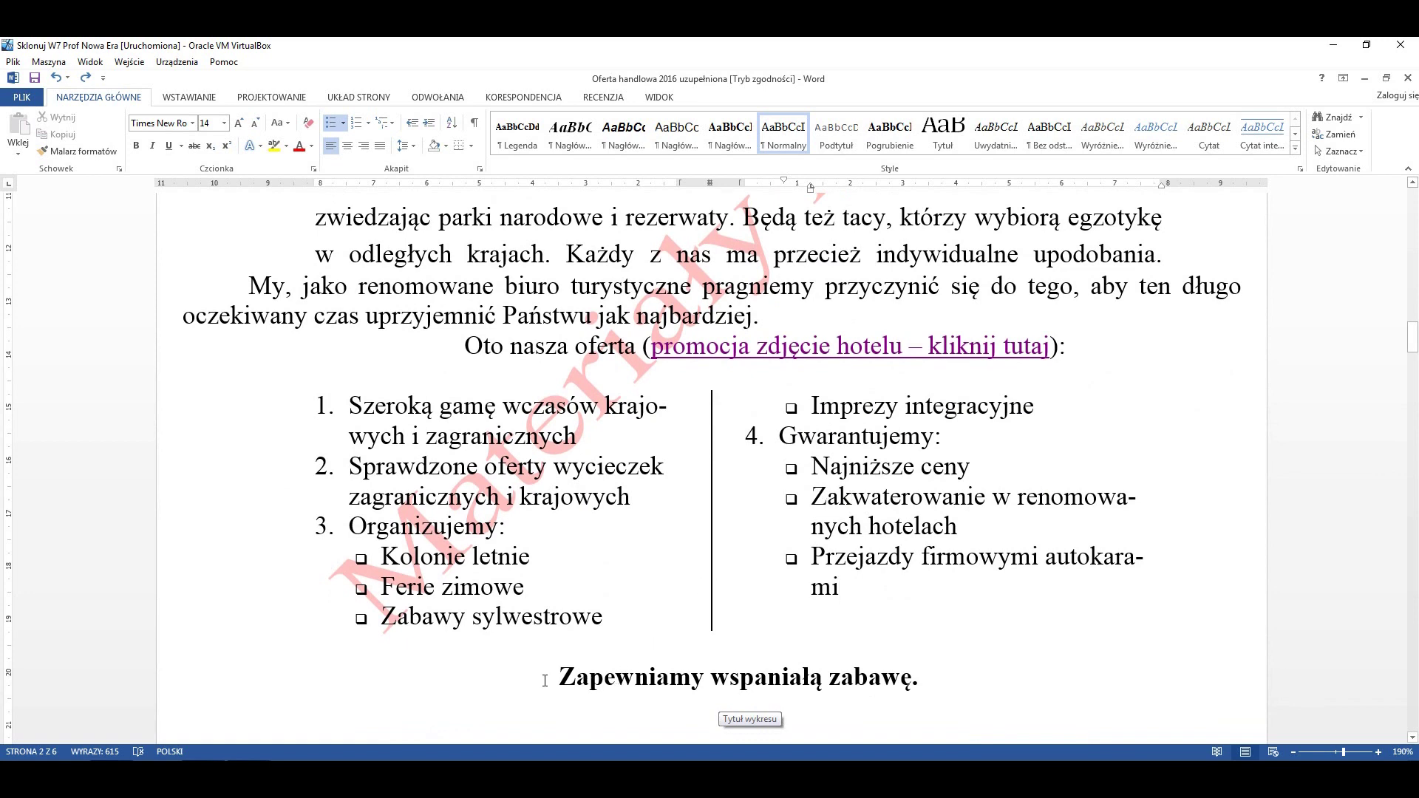
{"action": "scroll", "coordinate": [545, 680], "scroll_direction": "down", "scroll_amount": 2}
{"action": "scroll", "coordinate": [547, 676], "scroll_direction": "down", "scroll_amount": 4}
{"action": "scroll", "coordinate": [547, 675], "scroll_direction": "down", "scroll_amount": 1}
{"action": "scroll", "coordinate": [548, 675], "scroll_direction": "down", "scroll_amount": 5}
{"action": "scroll", "coordinate": [553, 677], "scroll_direction": "up", "scroll_amount": 3}
{"action": "scroll", "coordinate": [584, 643], "scroll_direction": "up", "scroll_amount": 4}
{"action": "scroll", "coordinate": [621, 606], "scroll_direction": "up", "scroll_amount": 5}
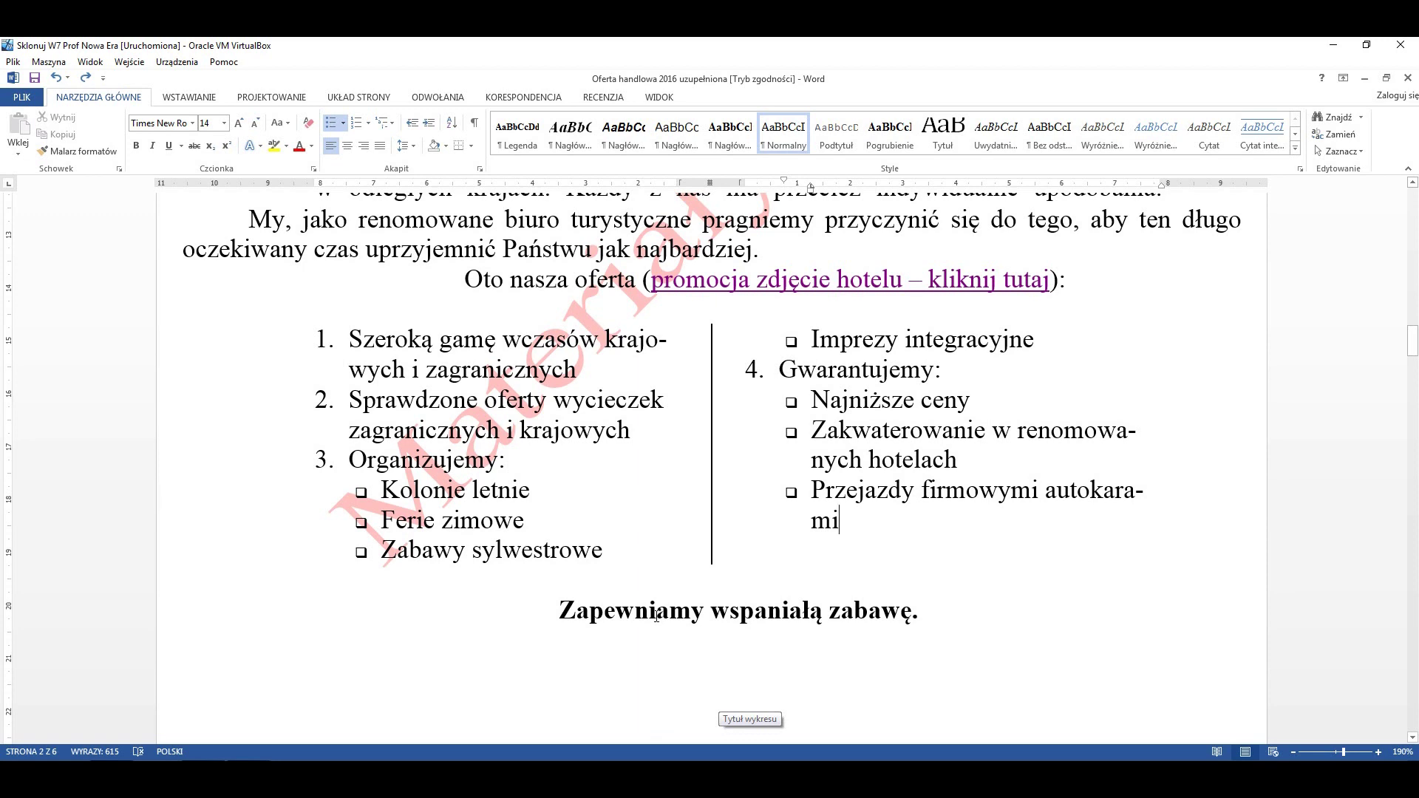
{"action": "scroll", "coordinate": [657, 613], "scroll_direction": "down", "scroll_amount": 1}
{"action": "scroll", "coordinate": [656, 617], "scroll_direction": "down", "scroll_amount": 2}
{"action": "scroll", "coordinate": [739, 643], "scroll_direction": "down", "scroll_amount": 1}
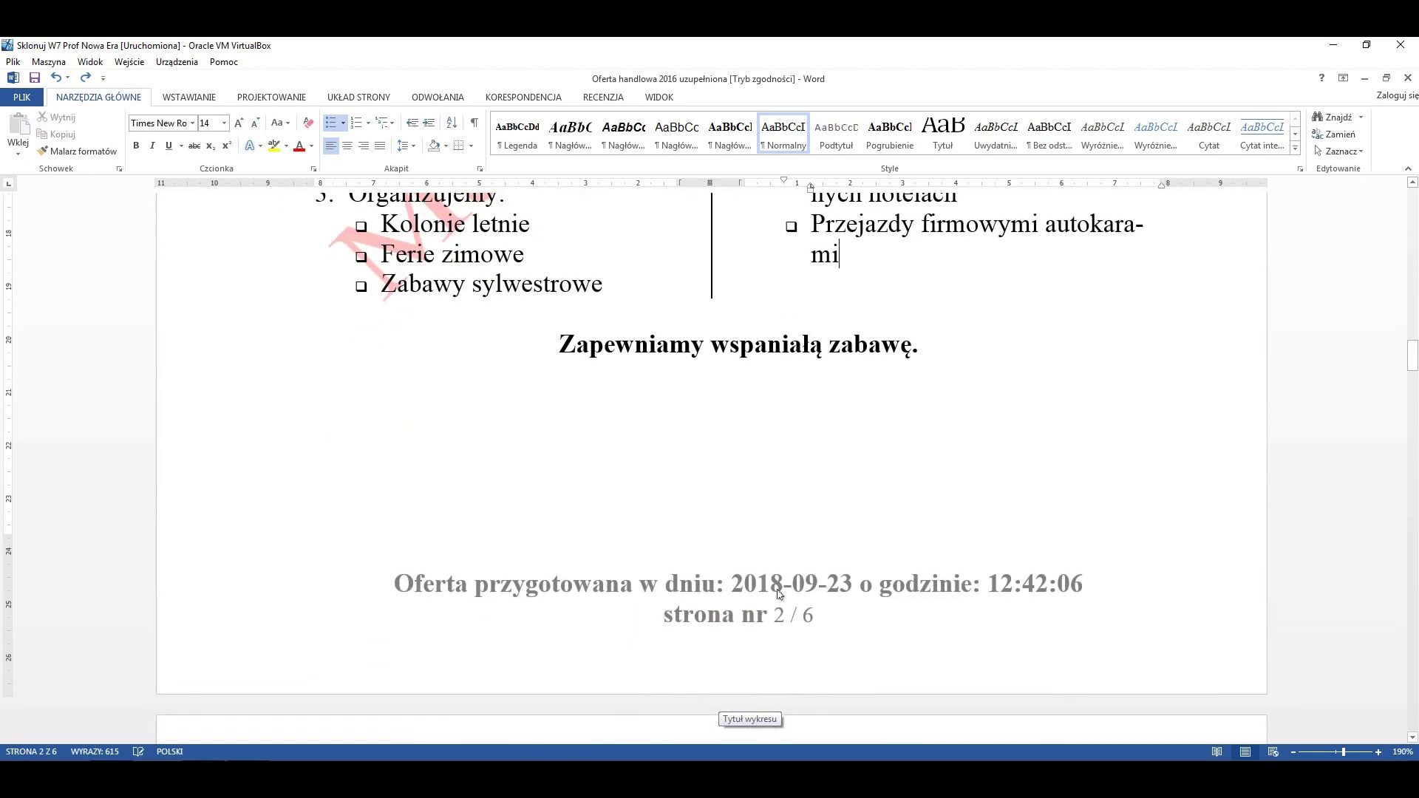
{"action": "scroll", "coordinate": [792, 608], "scroll_direction": "down", "scroll_amount": 2}
{"action": "scroll", "coordinate": [788, 606], "scroll_direction": "down", "scroll_amount": 2}
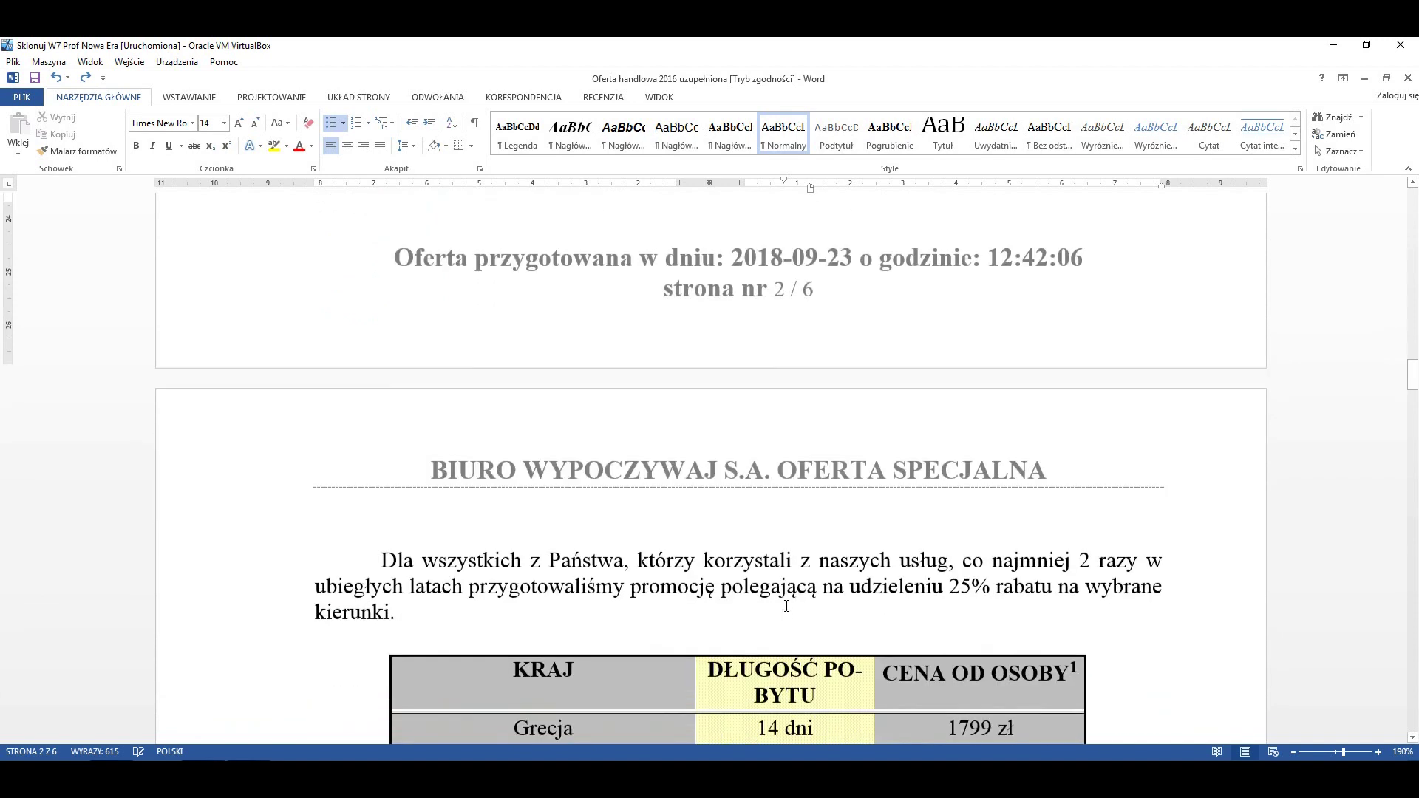
{"action": "scroll", "coordinate": [786, 606], "scroll_direction": "down", "scroll_amount": 1}
{"action": "scroll", "coordinate": [785, 606], "scroll_direction": "down", "scroll_amount": 2}
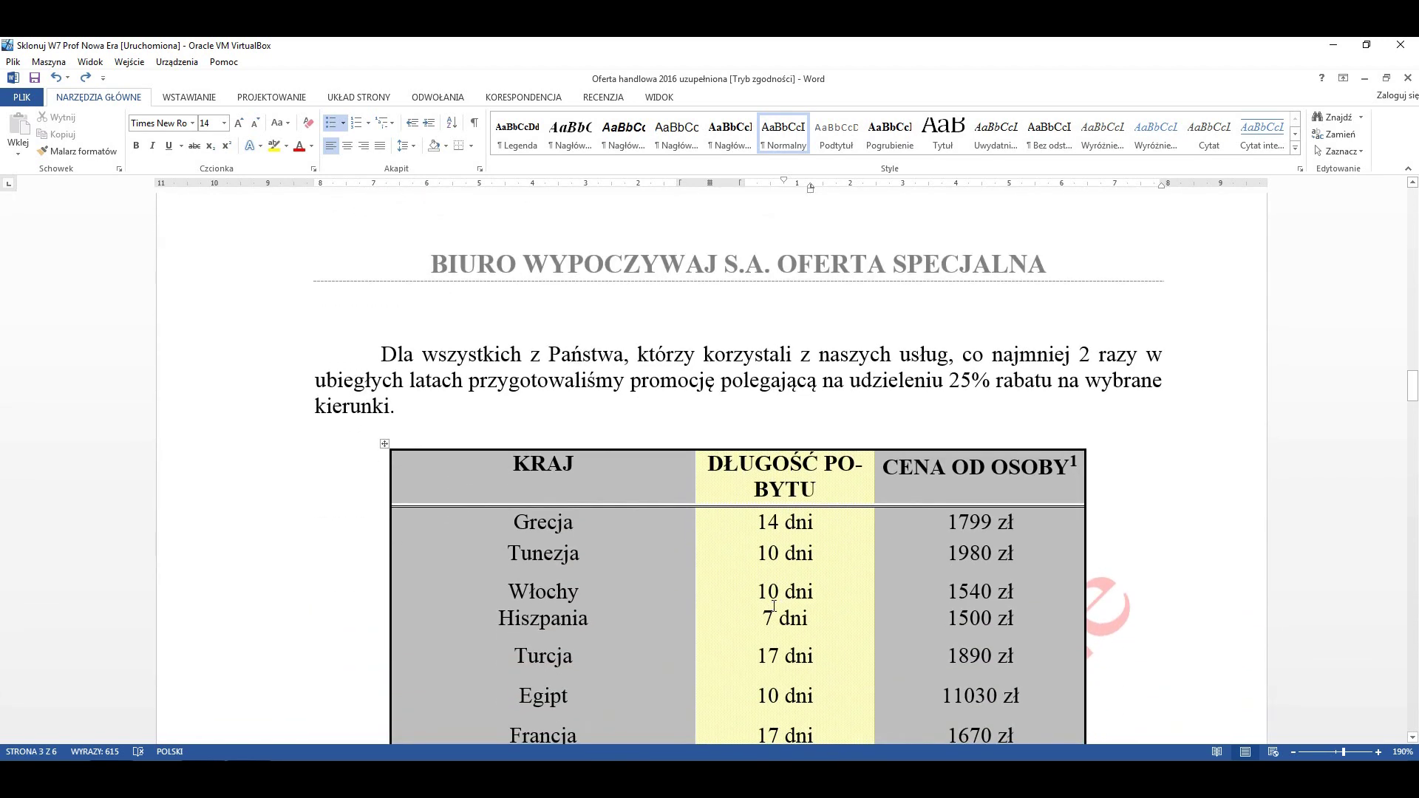
{"action": "scroll", "coordinate": [773, 606], "scroll_direction": "down", "scroll_amount": 2}
{"action": "scroll", "coordinate": [773, 605], "scroll_direction": "down", "scroll_amount": 1}
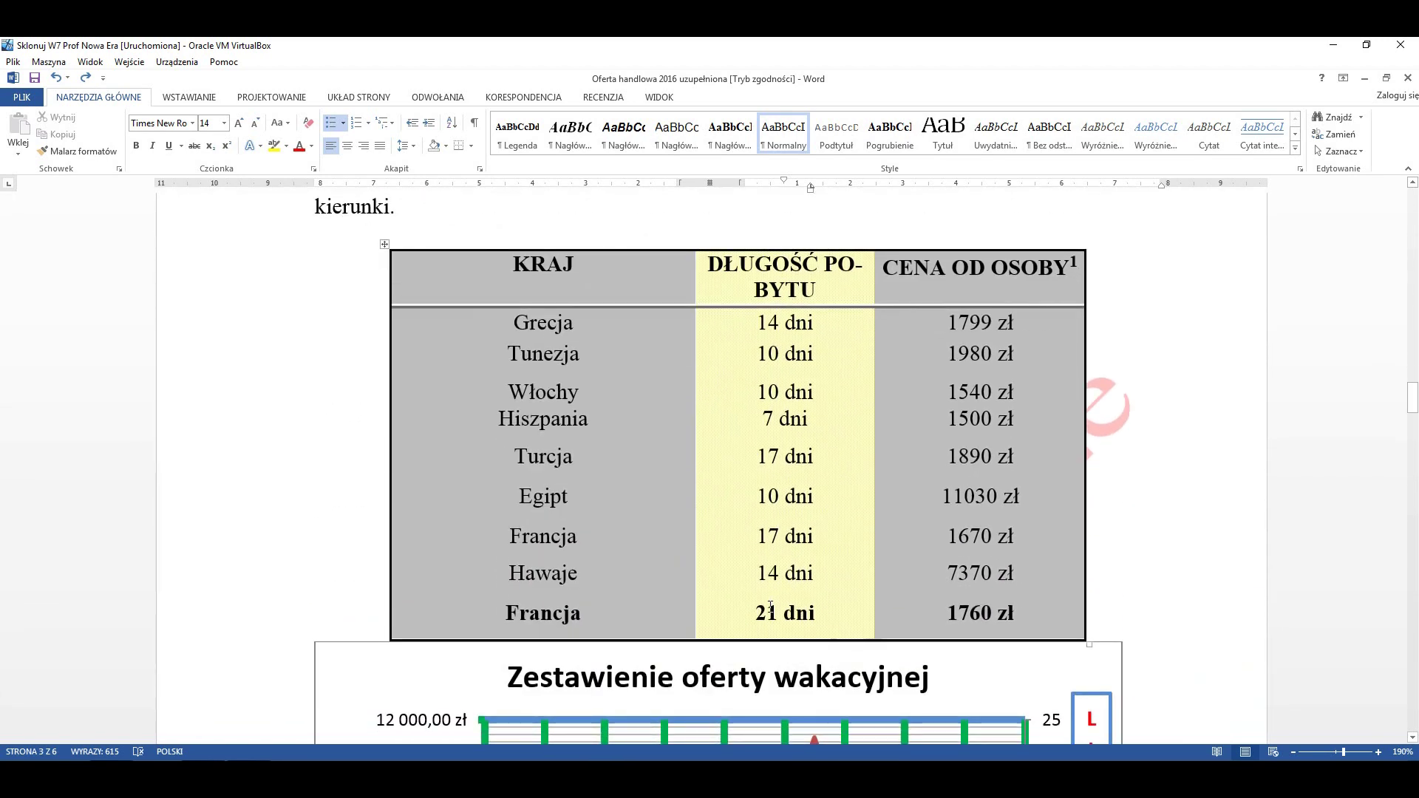
{"action": "scroll", "coordinate": [768, 606], "scroll_direction": "up", "scroll_amount": 1}
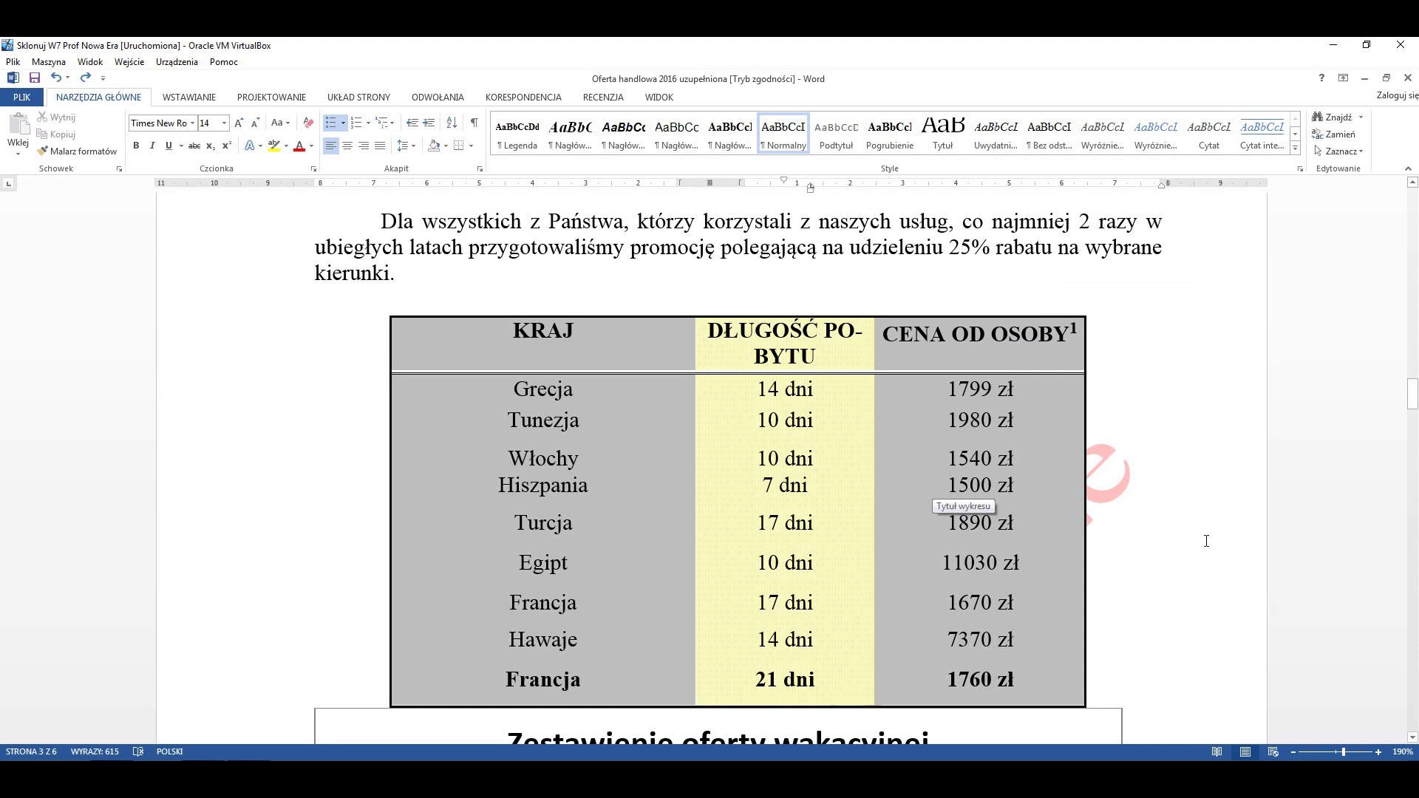
{"action": "scroll", "coordinate": [1207, 541], "scroll_direction": "down", "scroll_amount": 1}
{"action": "scroll", "coordinate": [1201, 540], "scroll_direction": "down", "scroll_amount": 6}
{"action": "scroll", "coordinate": [1196, 538], "scroll_direction": "down", "scroll_amount": 5}
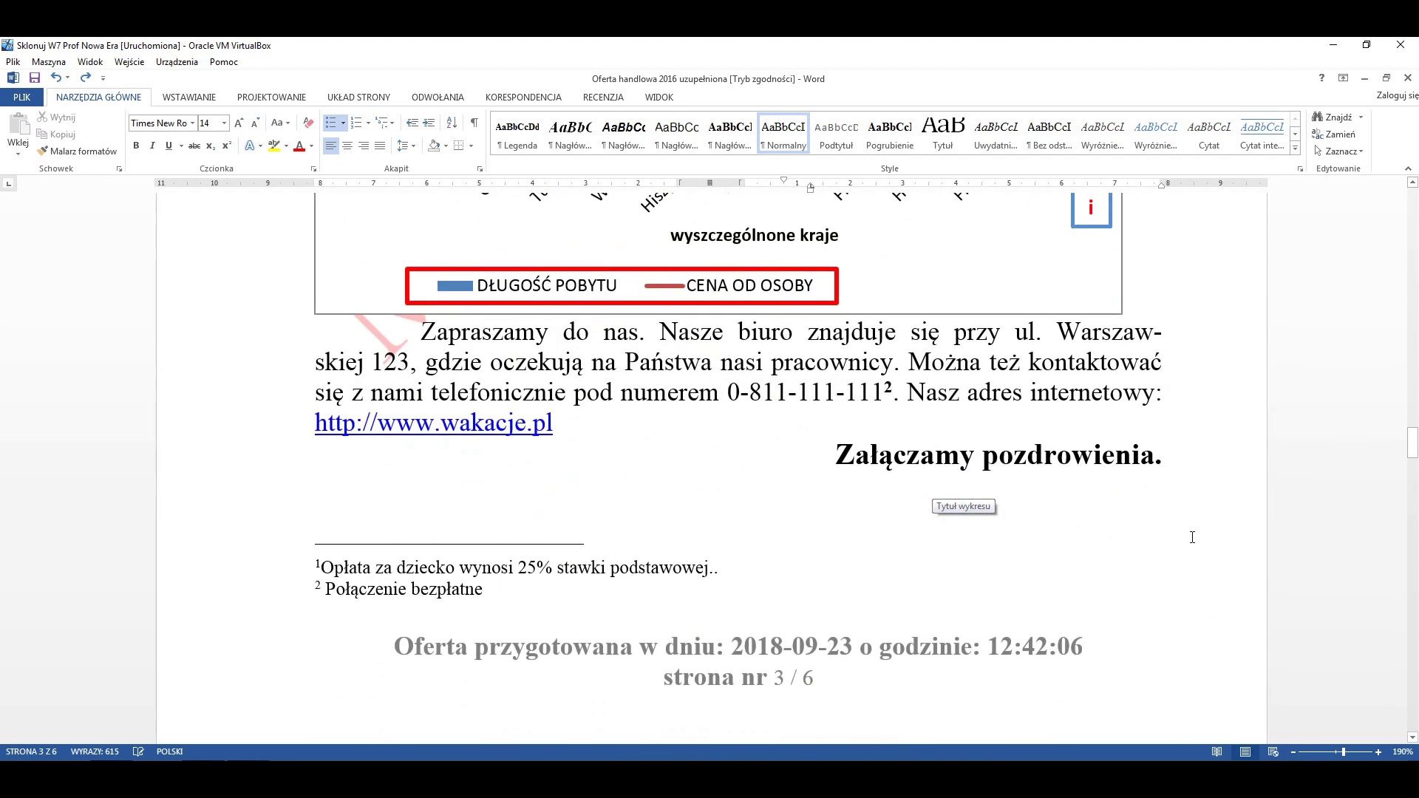
{"action": "mouse_move", "coordinate": [890, 388]}
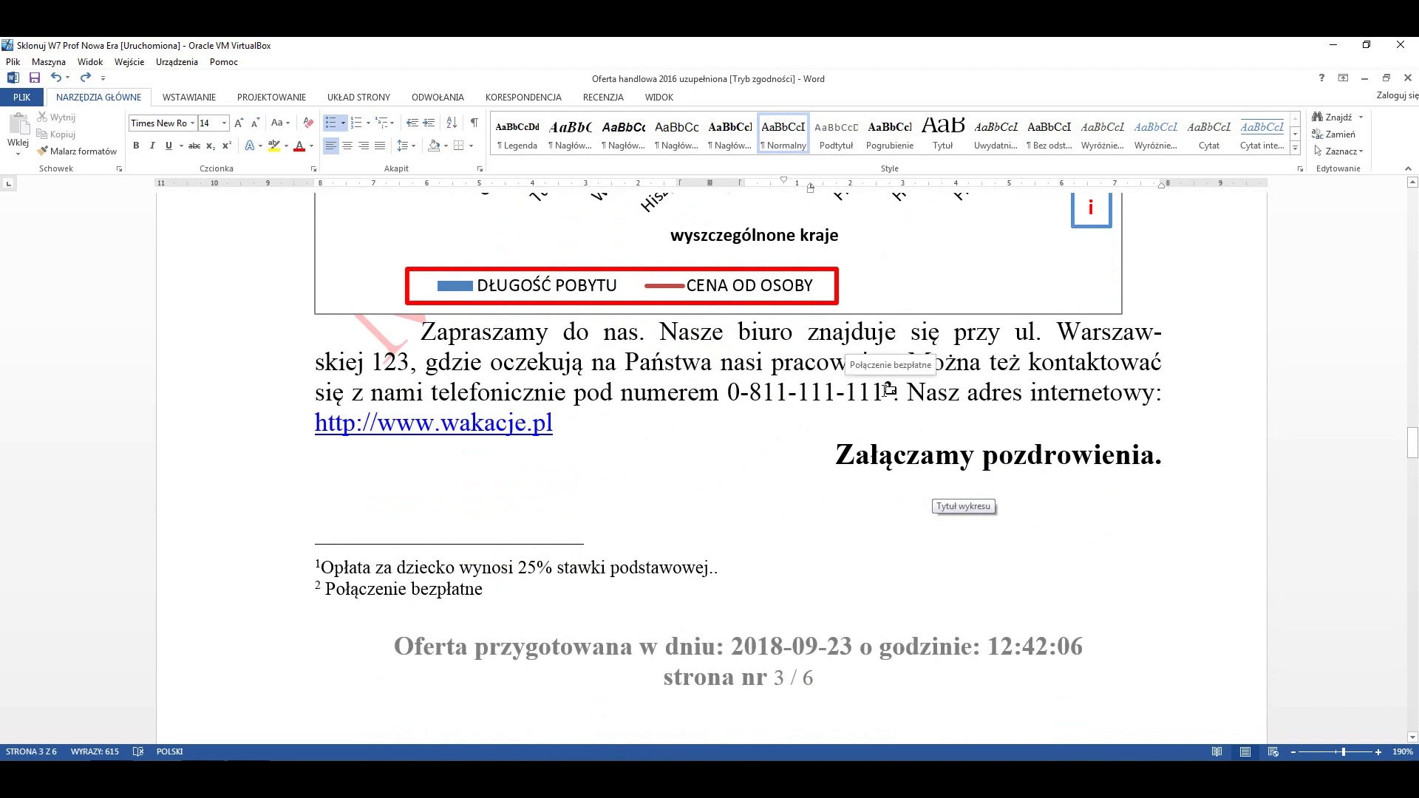
{"action": "scroll", "coordinate": [680, 484], "scroll_direction": "down", "scroll_amount": 2}
{"action": "scroll", "coordinate": [681, 485], "scroll_direction": "down", "scroll_amount": 1}
{"action": "scroll", "coordinate": [681, 485], "scroll_direction": "down", "scroll_amount": 1}
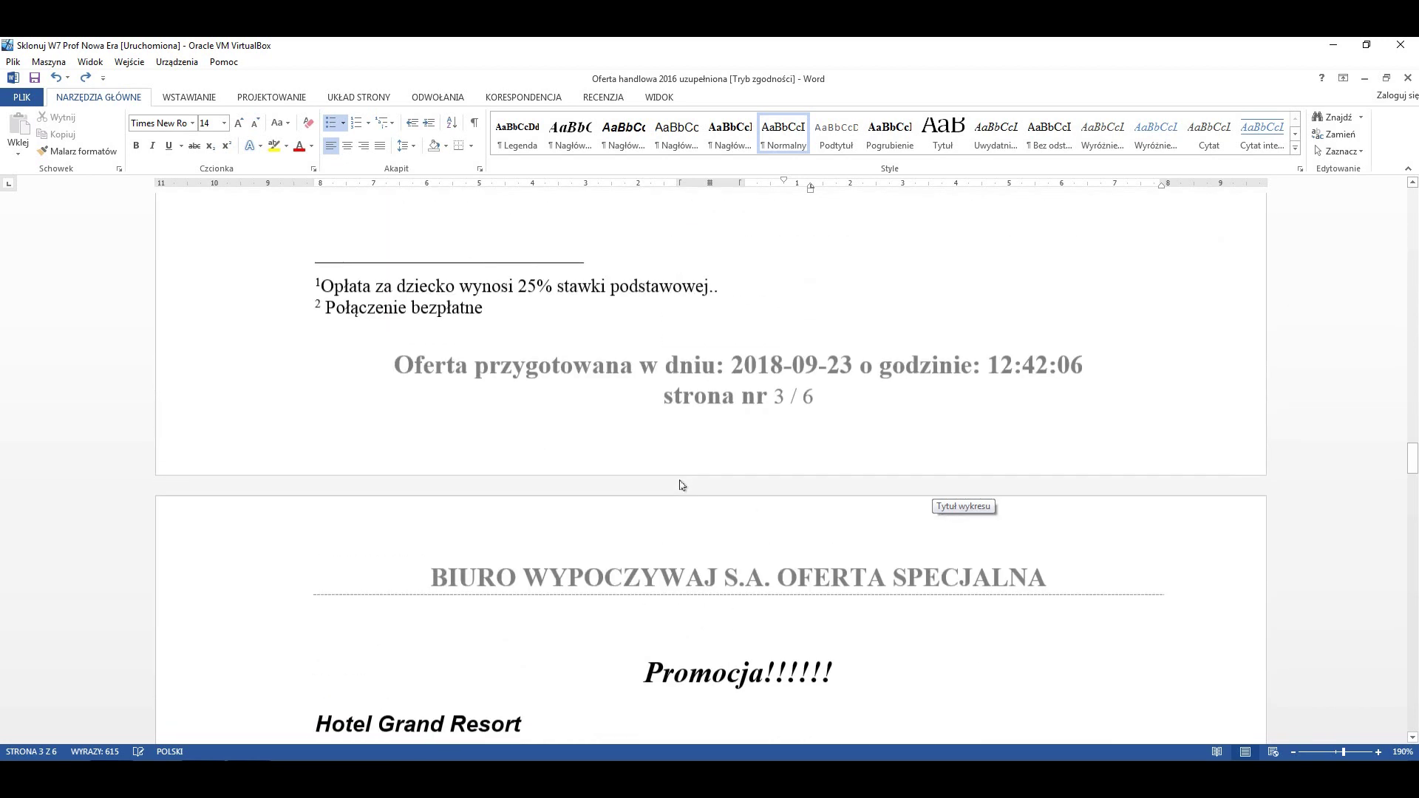
{"action": "scroll", "coordinate": [681, 484], "scroll_direction": "up", "scroll_amount": 1}
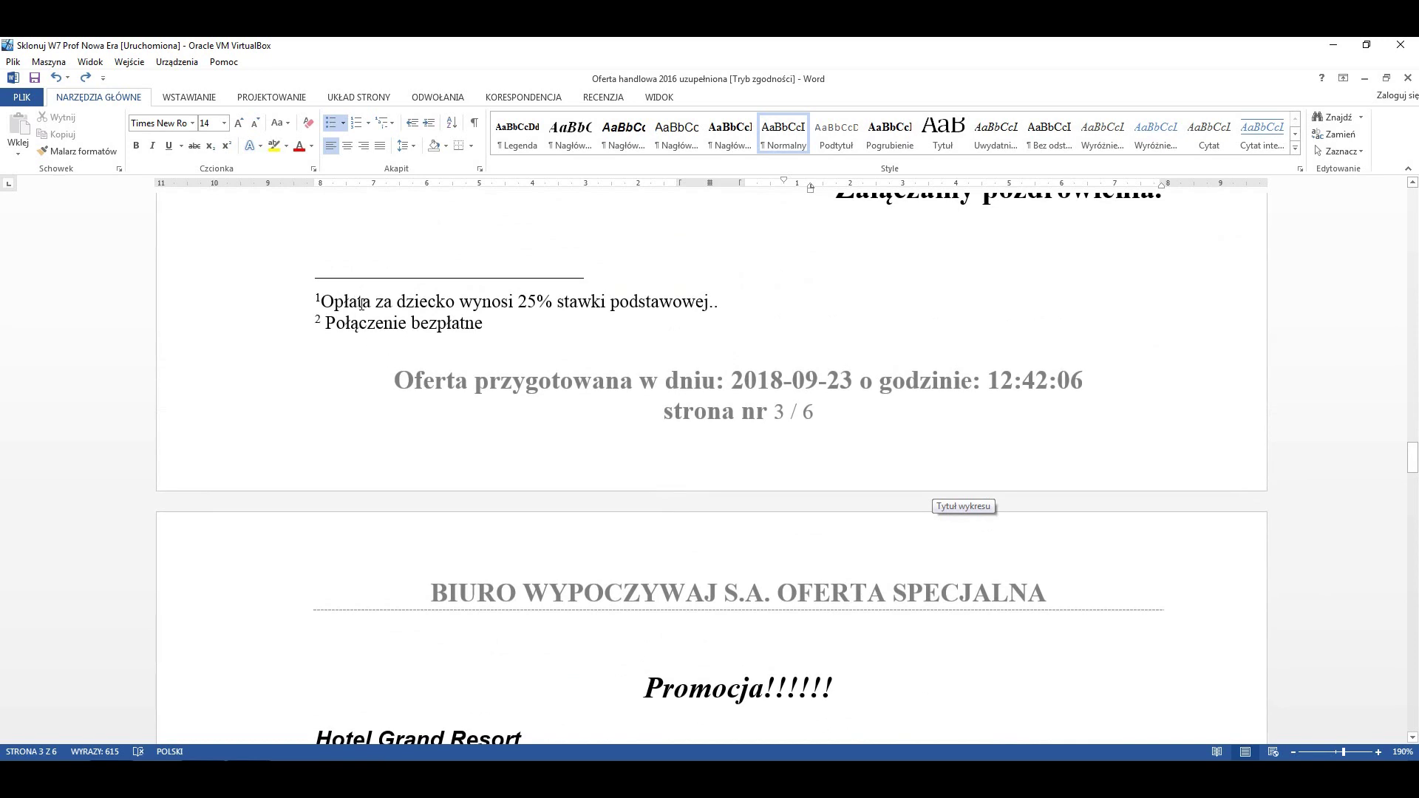
{"action": "scroll", "coordinate": [661, 378], "scroll_direction": "up", "scroll_amount": 3}
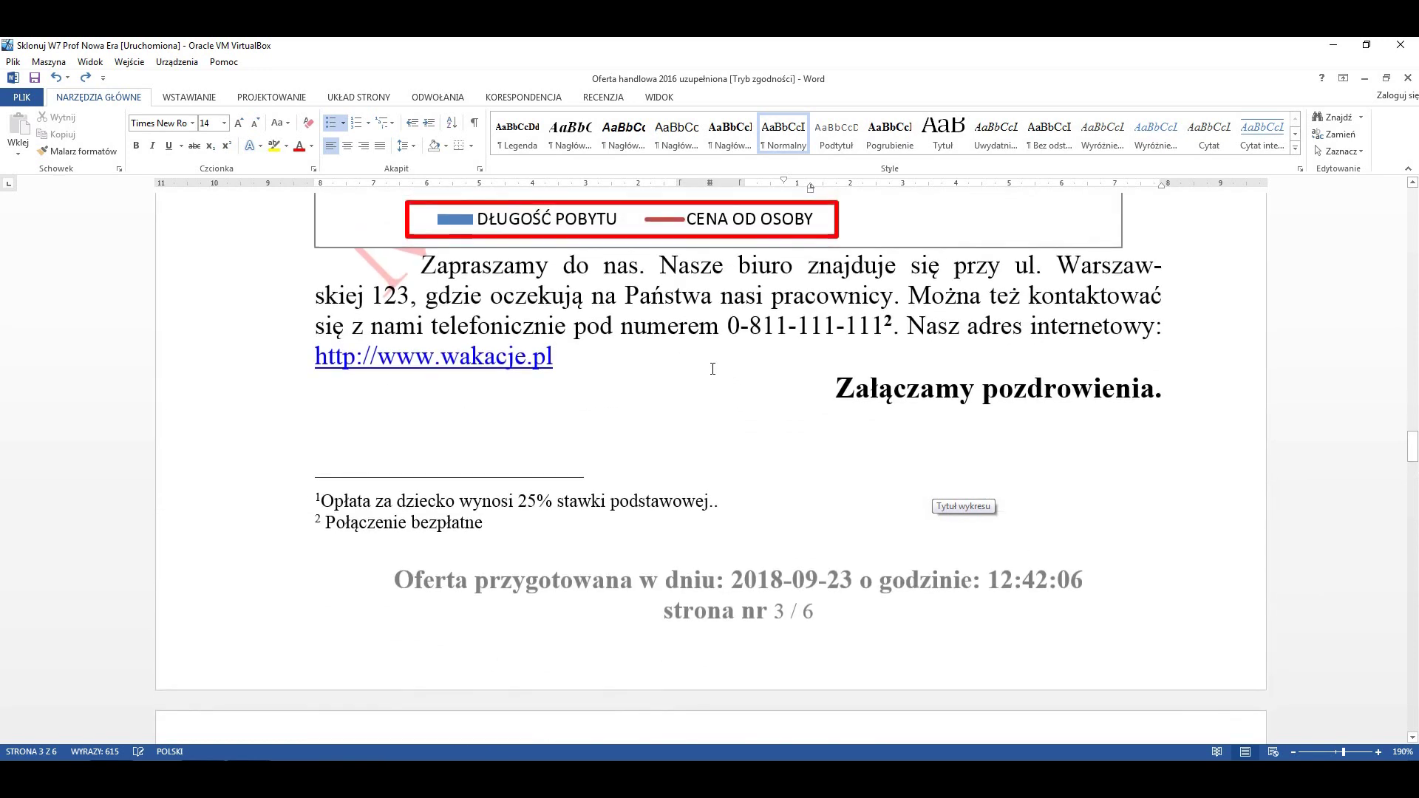
Split the Zapraszamy paragraph after 'pod' with blank lines, pushing the phone sentence to page 4
{"action": "left_click", "coordinate": [611, 326]}
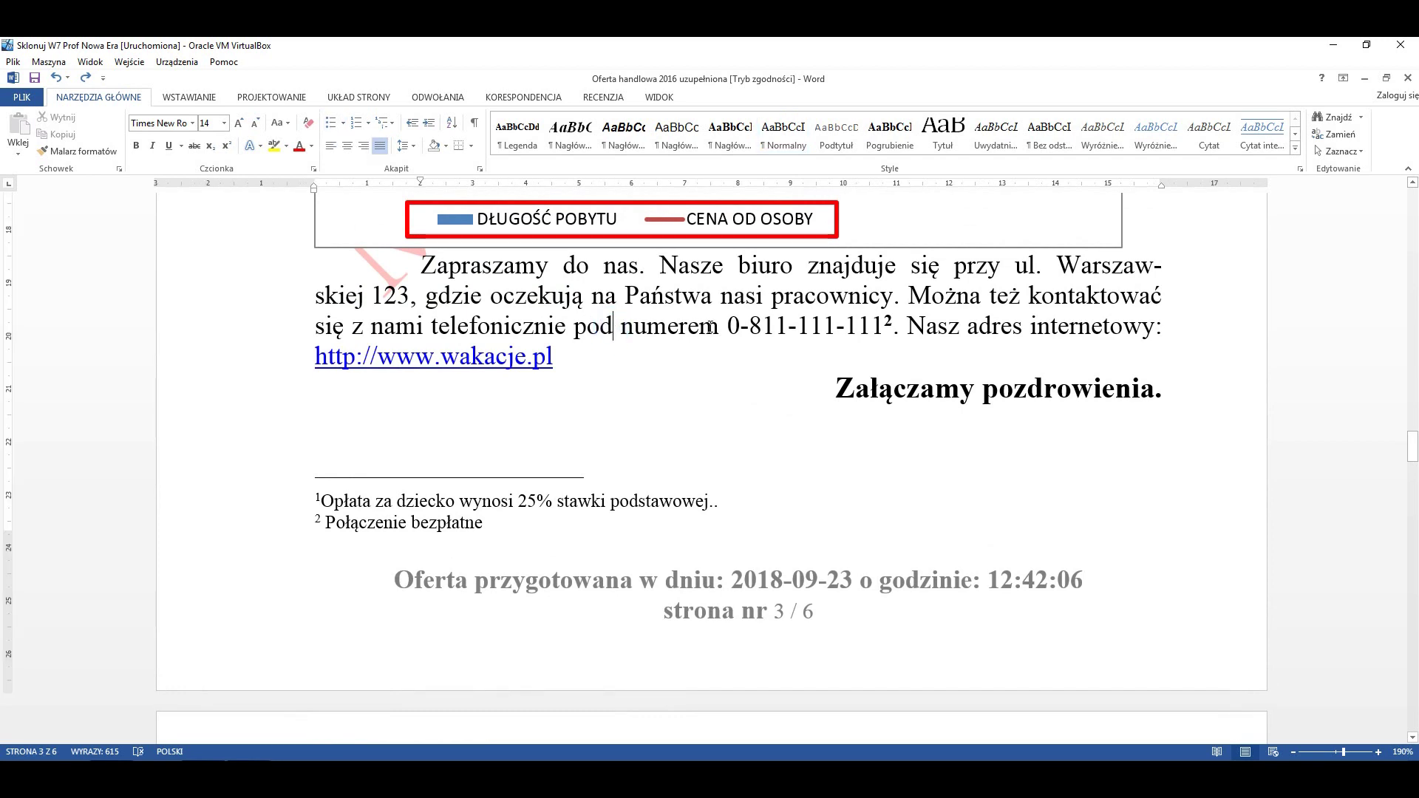
{"action": "key", "text": "Return"}
{"action": "key", "text": "Return"}
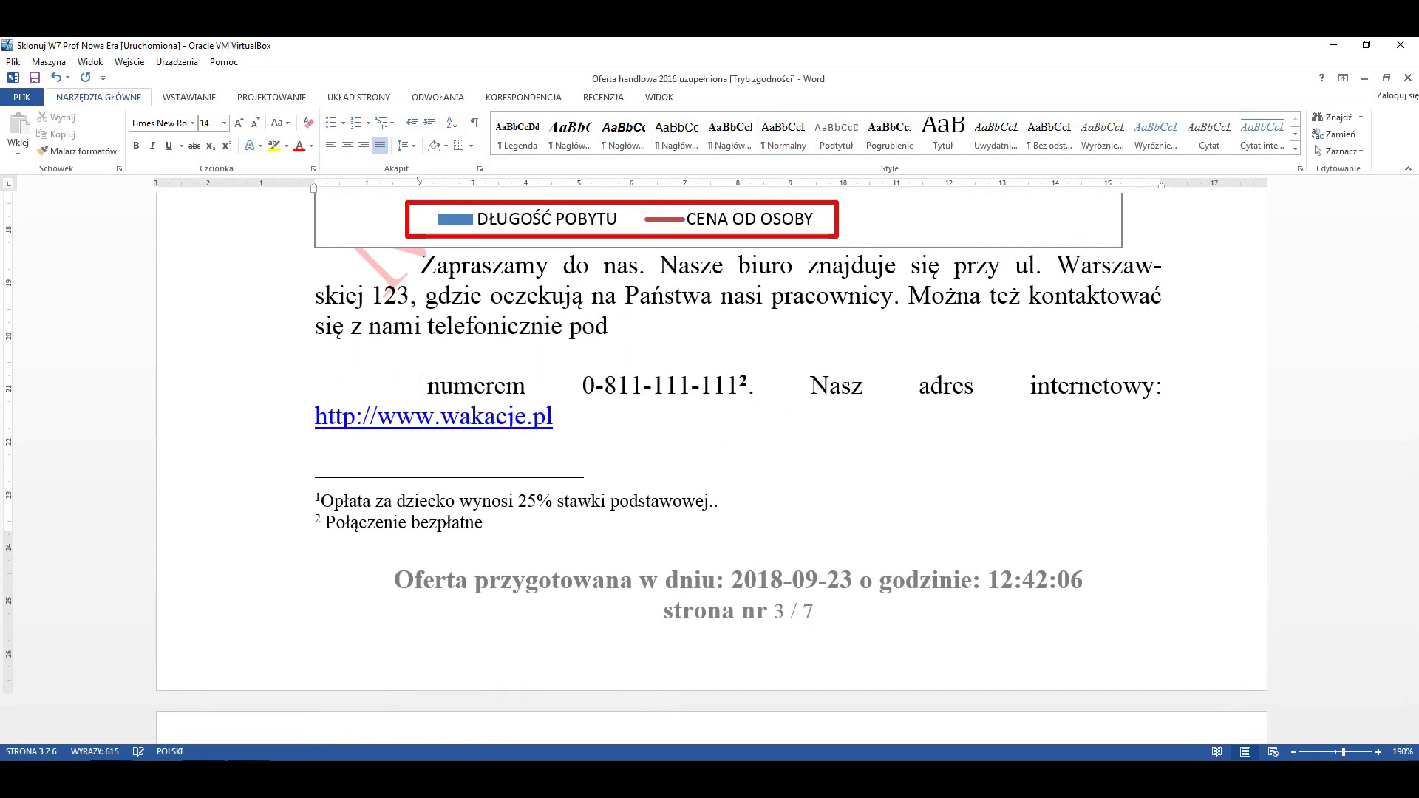
{"action": "key", "text": "Return"}
{"action": "key", "text": "Return"}
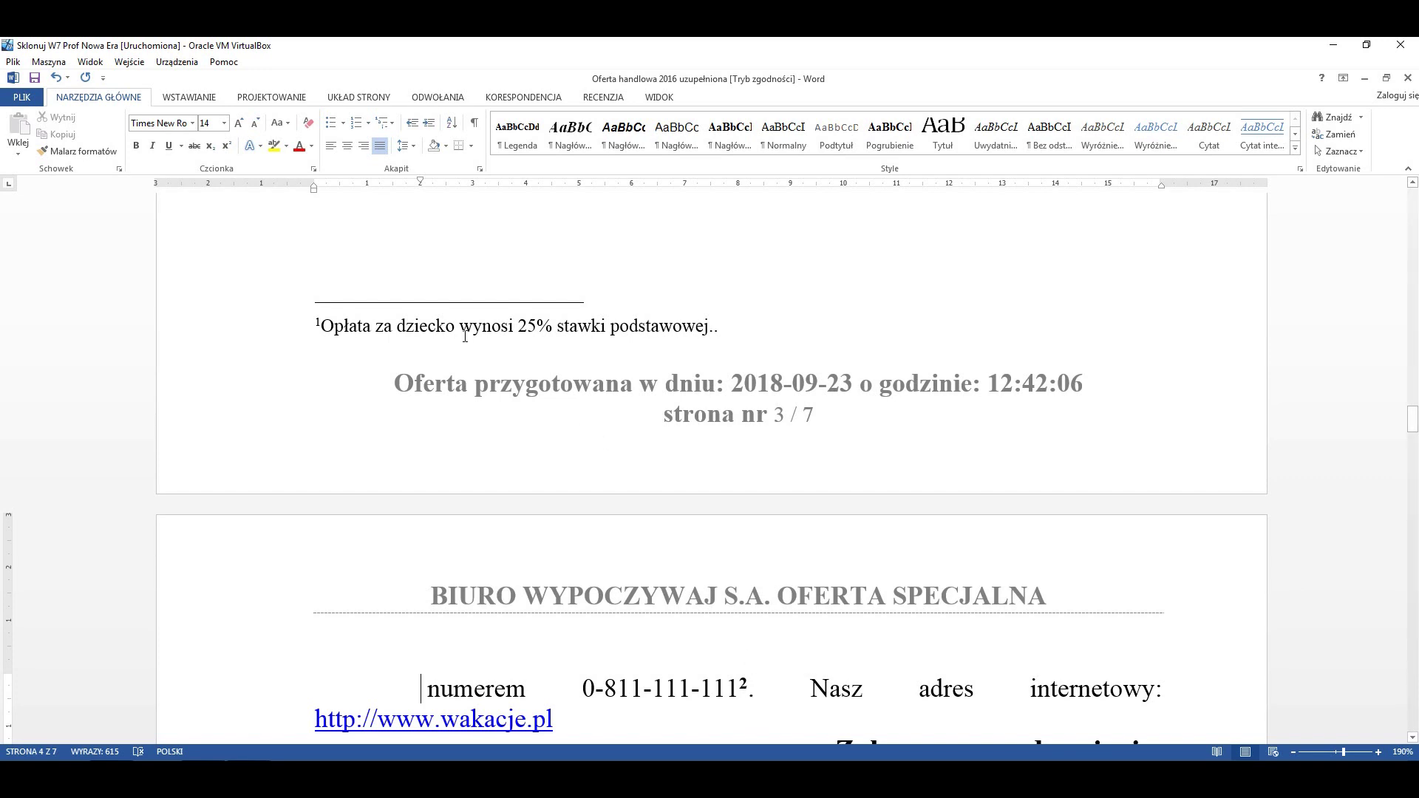
{"action": "scroll", "coordinate": [571, 535], "scroll_direction": "down", "scroll_amount": 15}
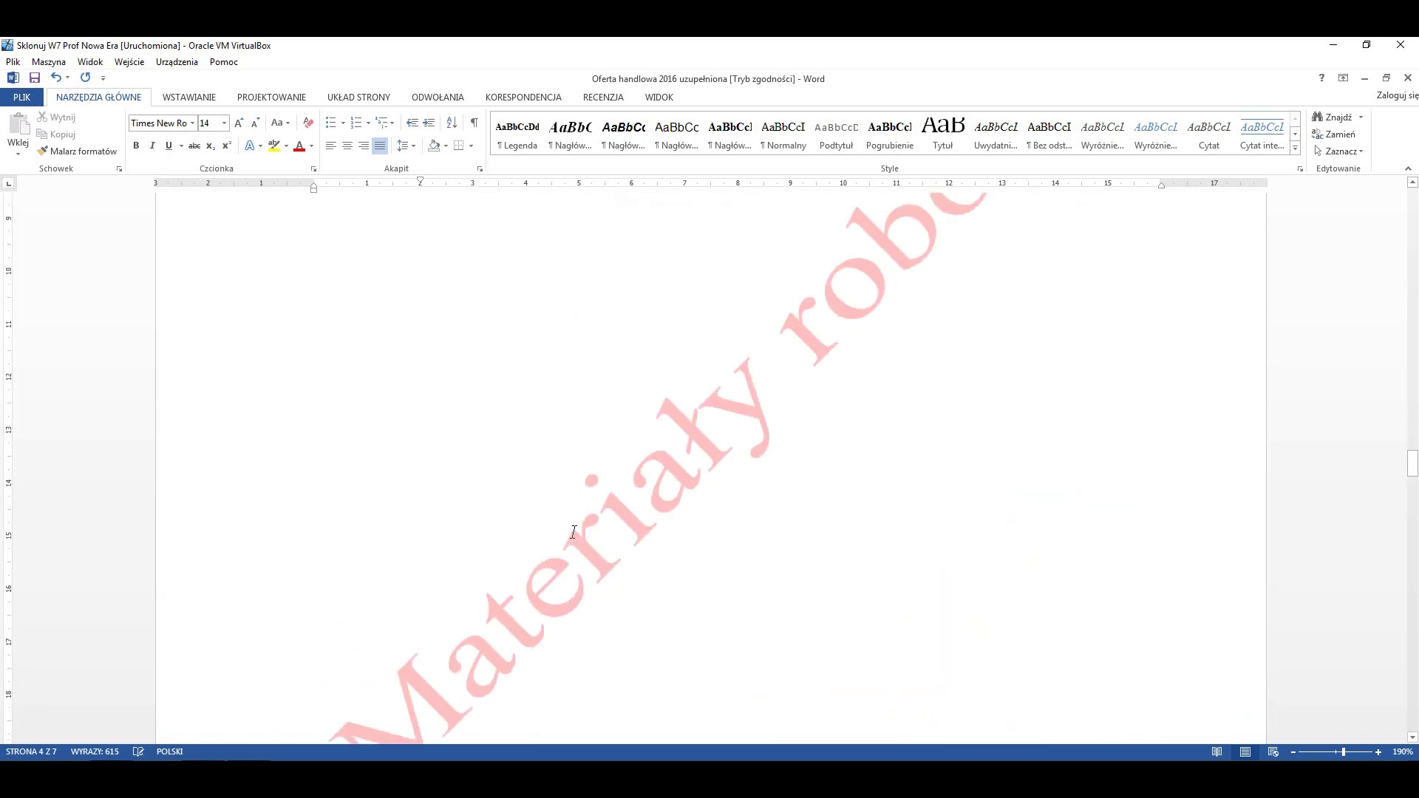
{"action": "scroll", "coordinate": [571, 535], "scroll_direction": "down", "scroll_amount": 3}
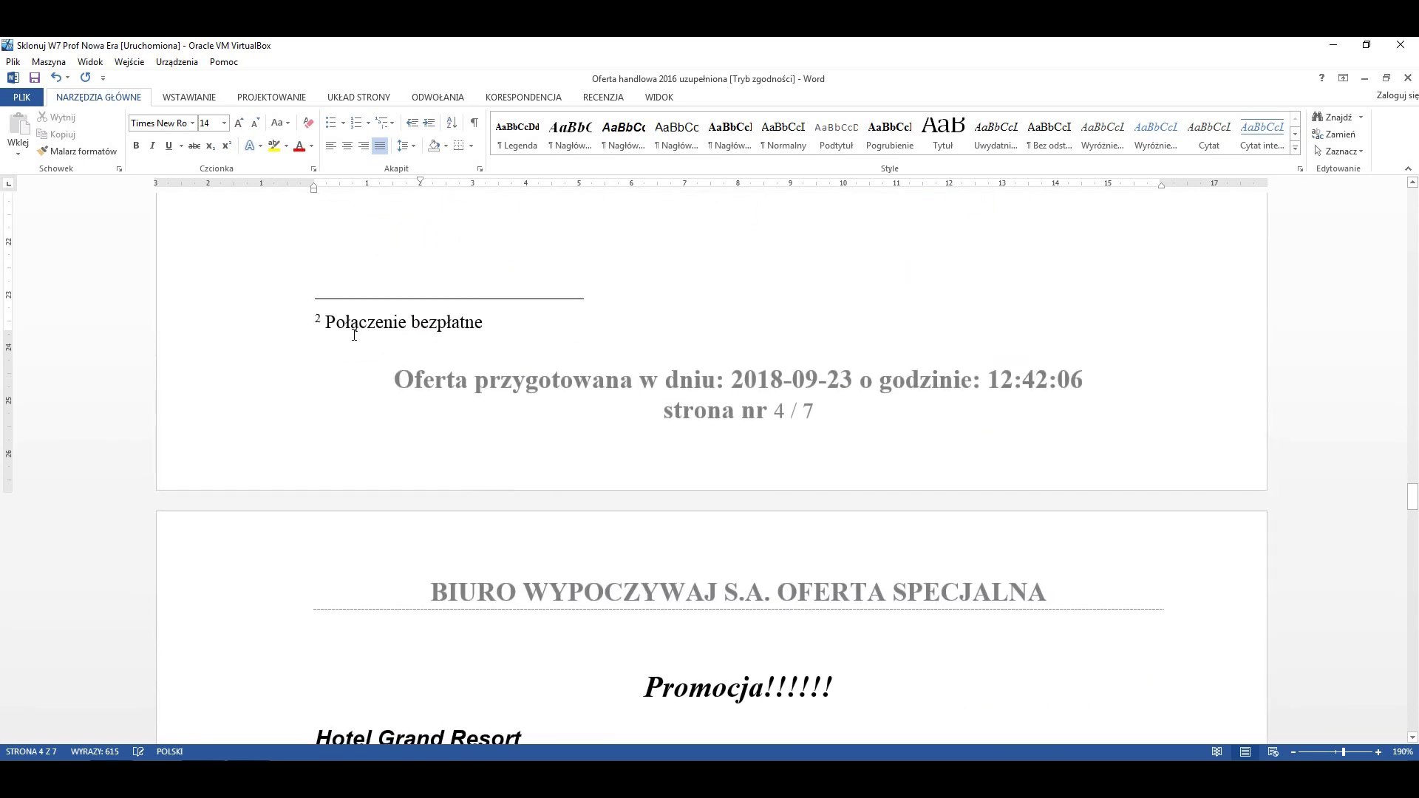
{"action": "scroll", "coordinate": [354, 335], "scroll_direction": "up", "scroll_amount": 8}
{"action": "scroll", "coordinate": [358, 349], "scroll_direction": "up", "scroll_amount": 15}
{"action": "scroll", "coordinate": [386, 370], "scroll_direction": "up", "scroll_amount": 10}
{"action": "scroll", "coordinate": [448, 432], "scroll_direction": "up", "scroll_amount": 2}
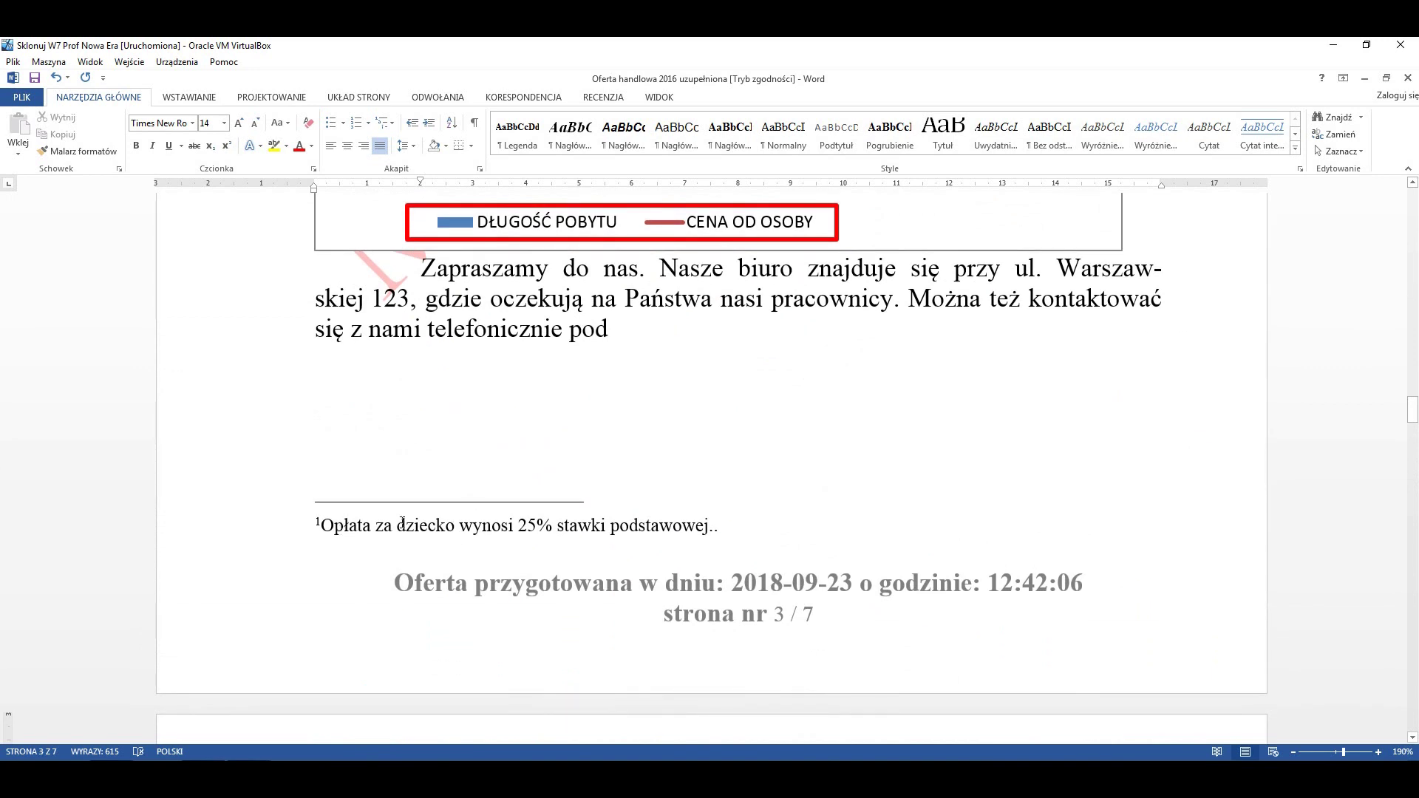
{"action": "scroll", "coordinate": [401, 525], "scroll_direction": "up", "scroll_amount": 4}
{"action": "scroll", "coordinate": [396, 501], "scroll_direction": "up", "scroll_amount": 10}
{"action": "scroll", "coordinate": [724, 517], "scroll_direction": "up", "scroll_amount": 10}
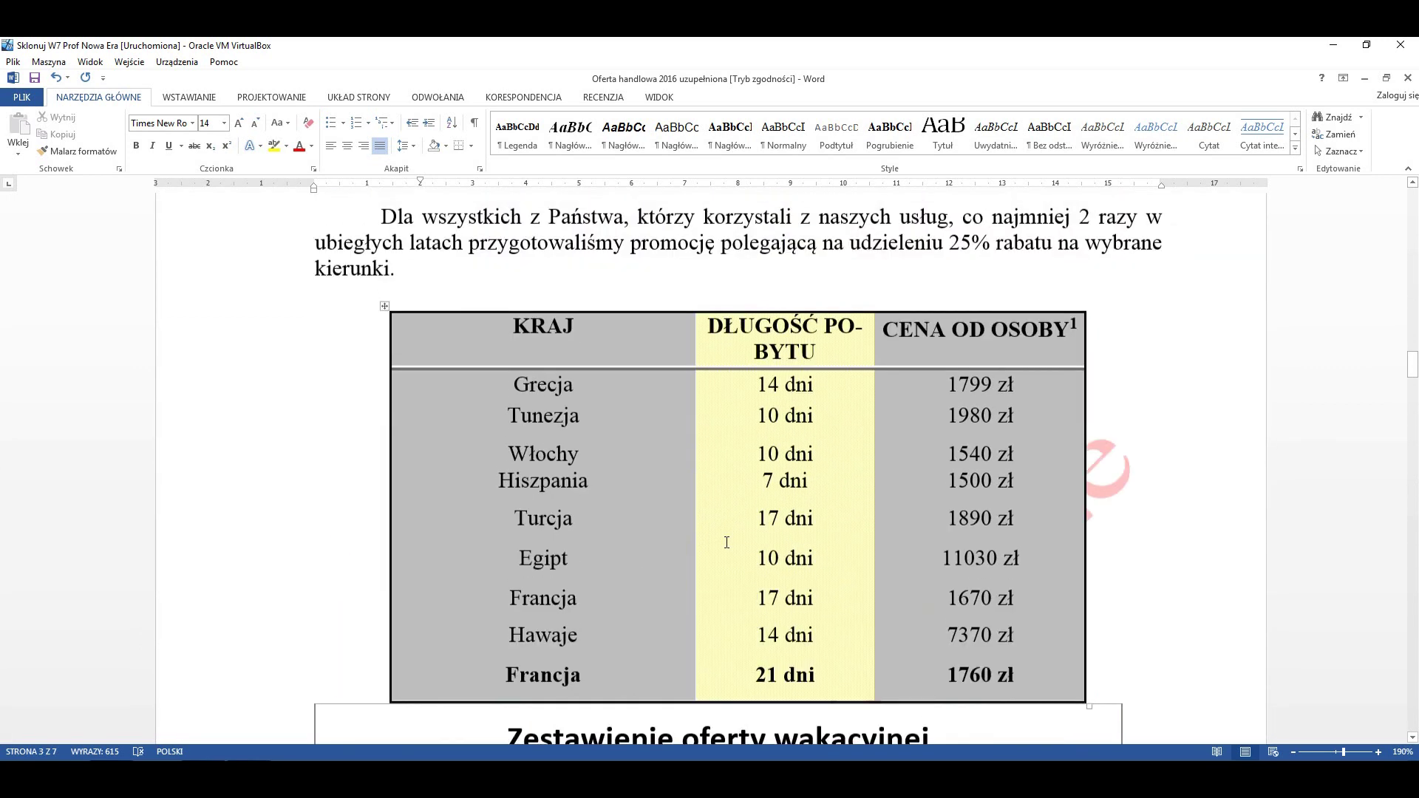
{"action": "scroll", "coordinate": [973, 428], "scroll_direction": "up", "scroll_amount": 2}
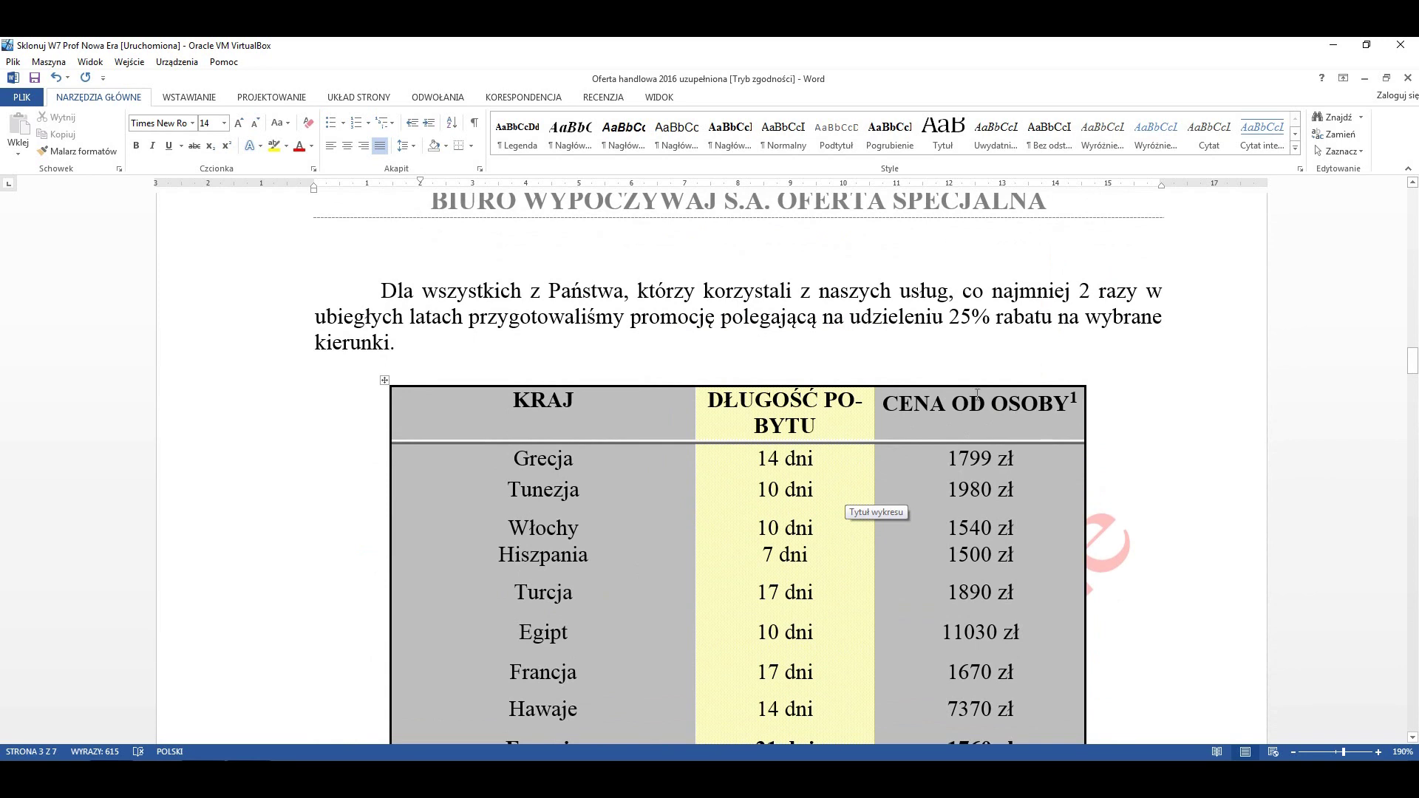
Undo the paragraph break so the Zapraszamy paragraph is whole and the document returns to 6 pages
{"action": "left_click", "coordinate": [58, 77]}
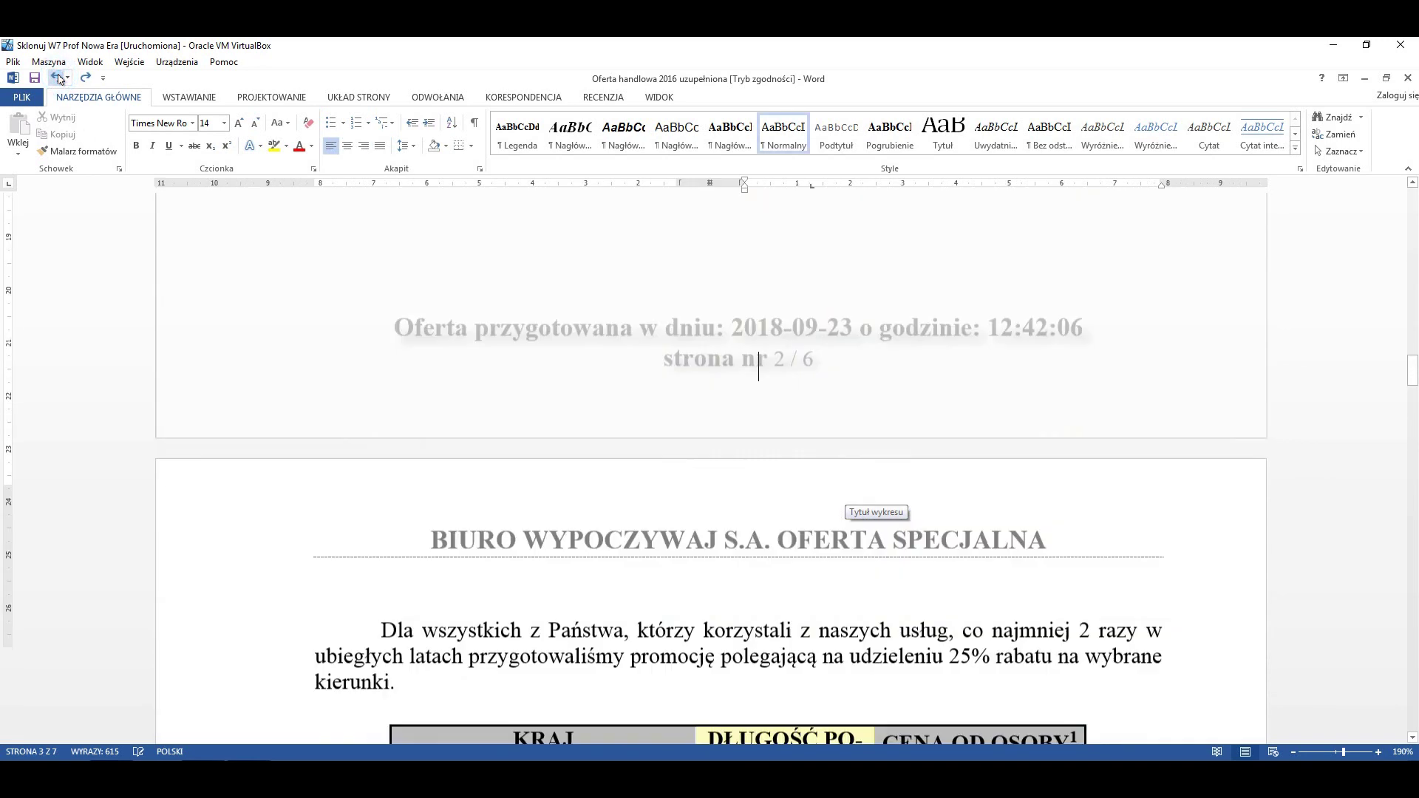
{"action": "left_click", "coordinate": [57, 77]}
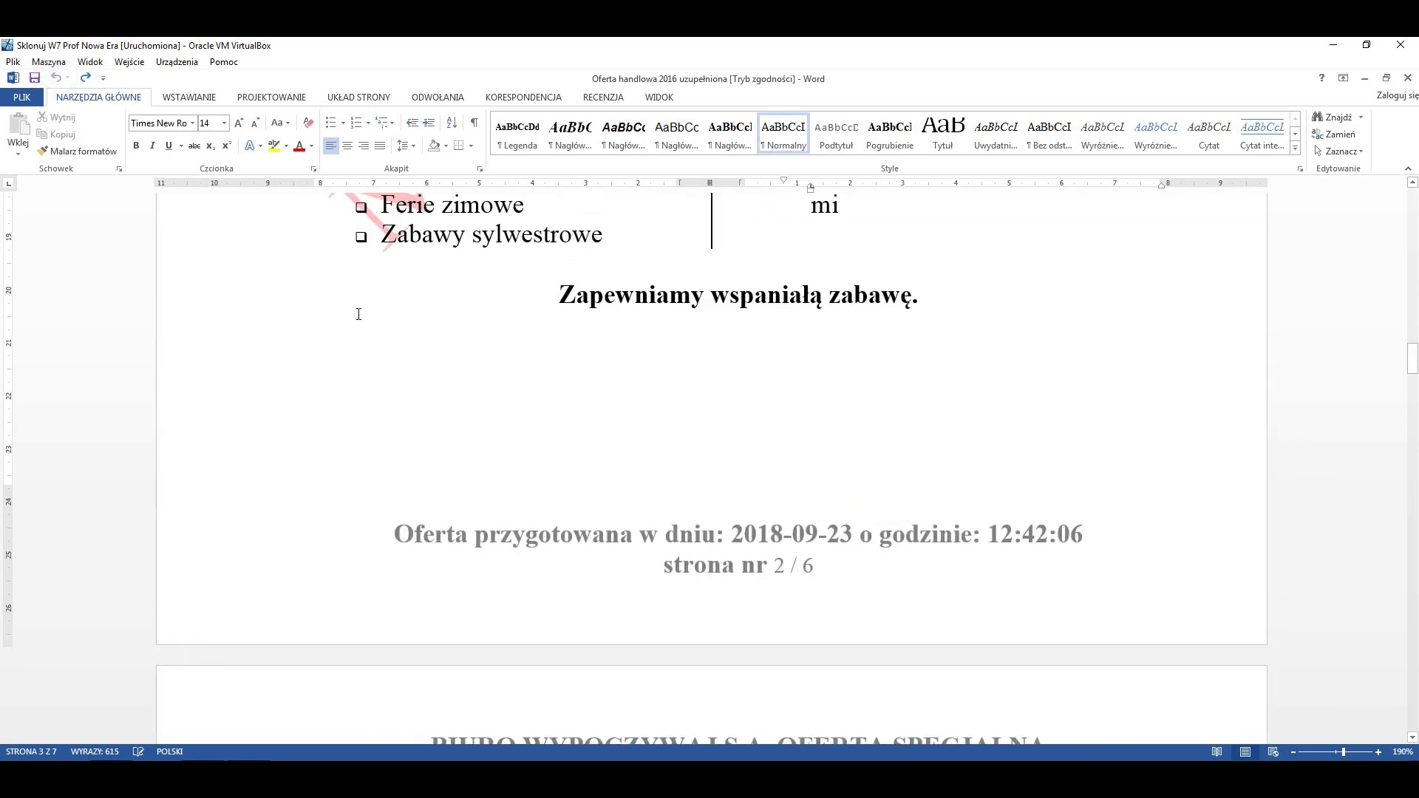
{"action": "scroll", "coordinate": [239, 463], "scroll_direction": "down", "scroll_amount": 5}
{"action": "scroll", "coordinate": [239, 464], "scroll_direction": "down", "scroll_amount": 3}
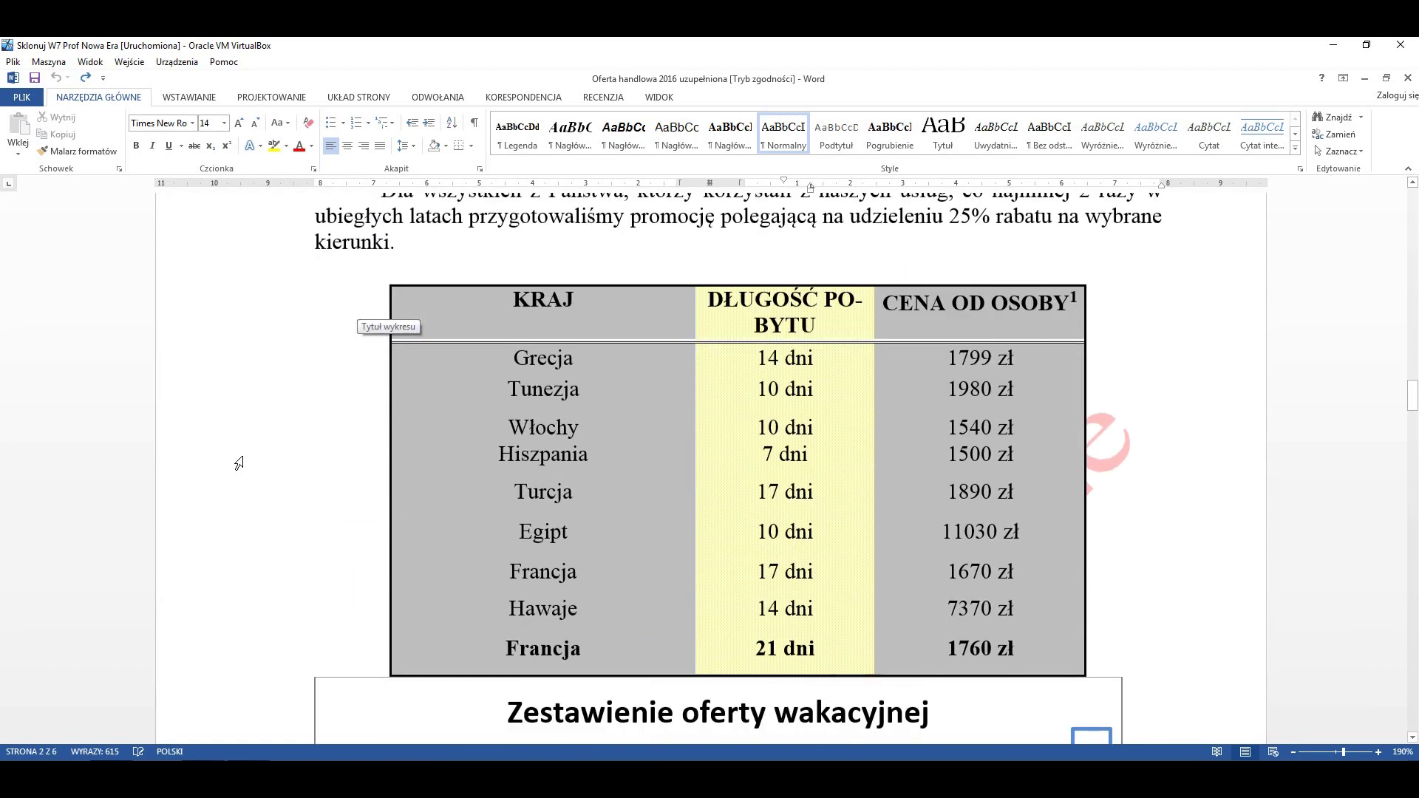
{"action": "scroll", "coordinate": [239, 463], "scroll_direction": "down", "scroll_amount": 3}
{"action": "scroll", "coordinate": [241, 462], "scroll_direction": "up", "scroll_amount": 3}
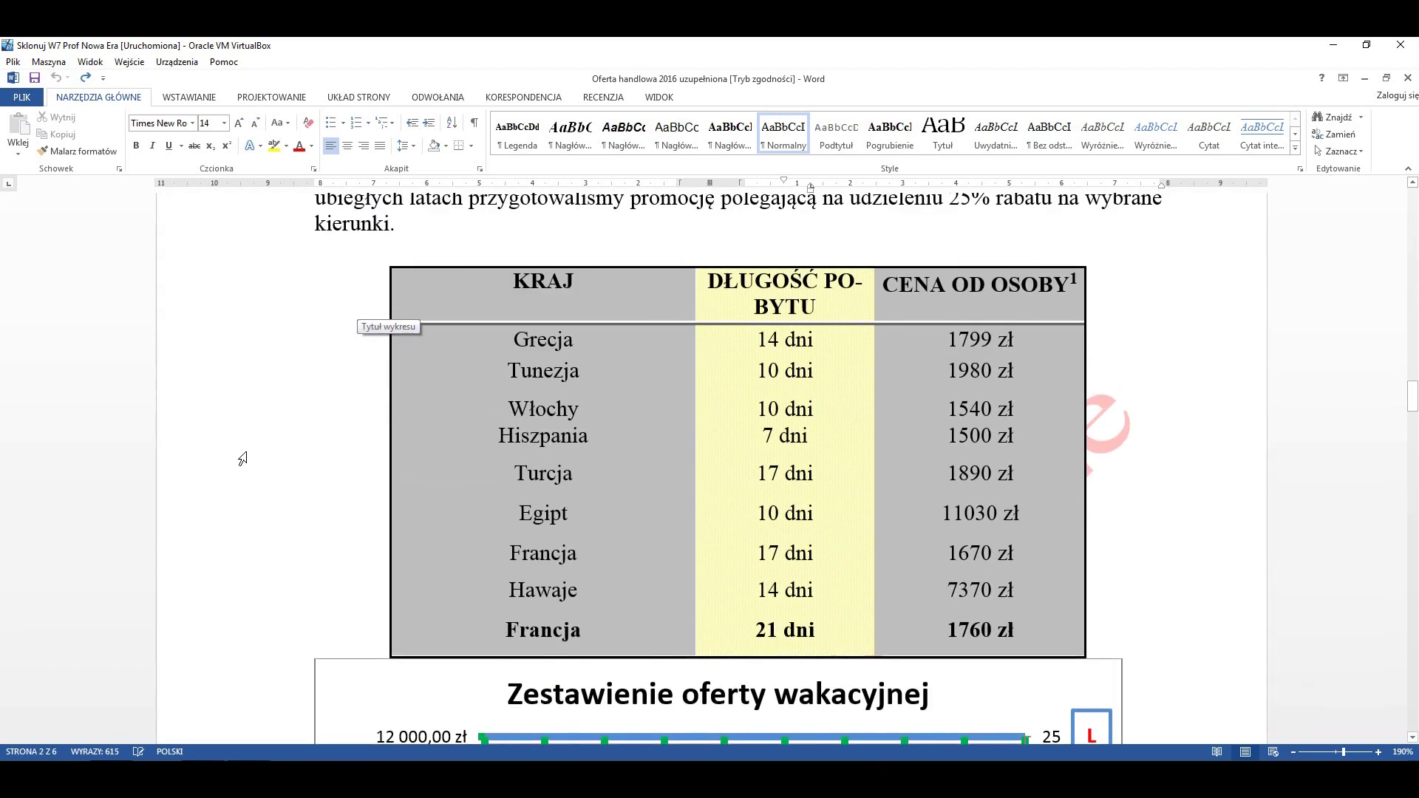
Review the price table, holiday-offer chart and footnotes, ending at the Promocja heading on page 4
{"action": "scroll", "coordinate": [243, 459], "scroll_direction": "down", "scroll_amount": 1}
{"action": "scroll", "coordinate": [242, 459], "scroll_direction": "down", "scroll_amount": 2}
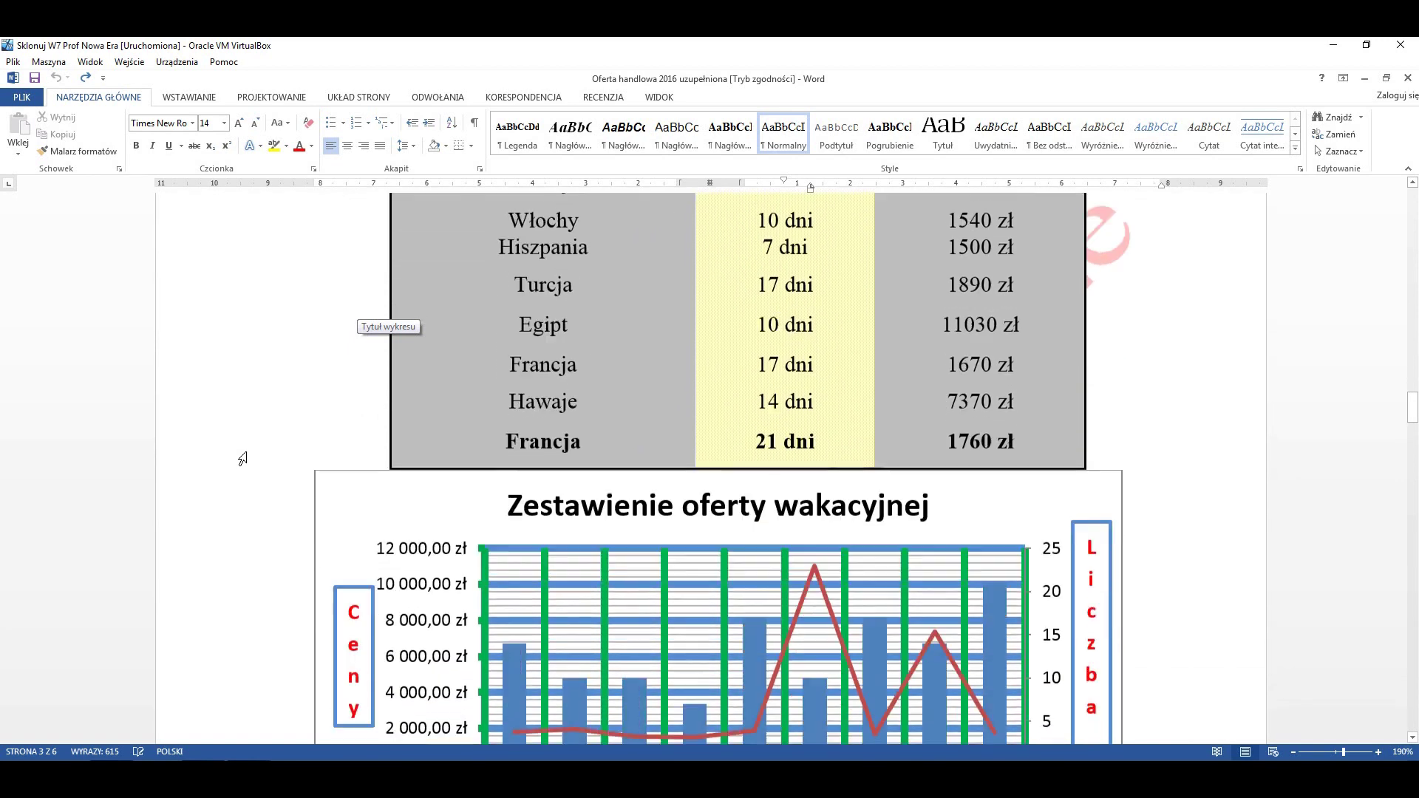
{"action": "scroll", "coordinate": [242, 459], "scroll_direction": "down", "scroll_amount": 2}
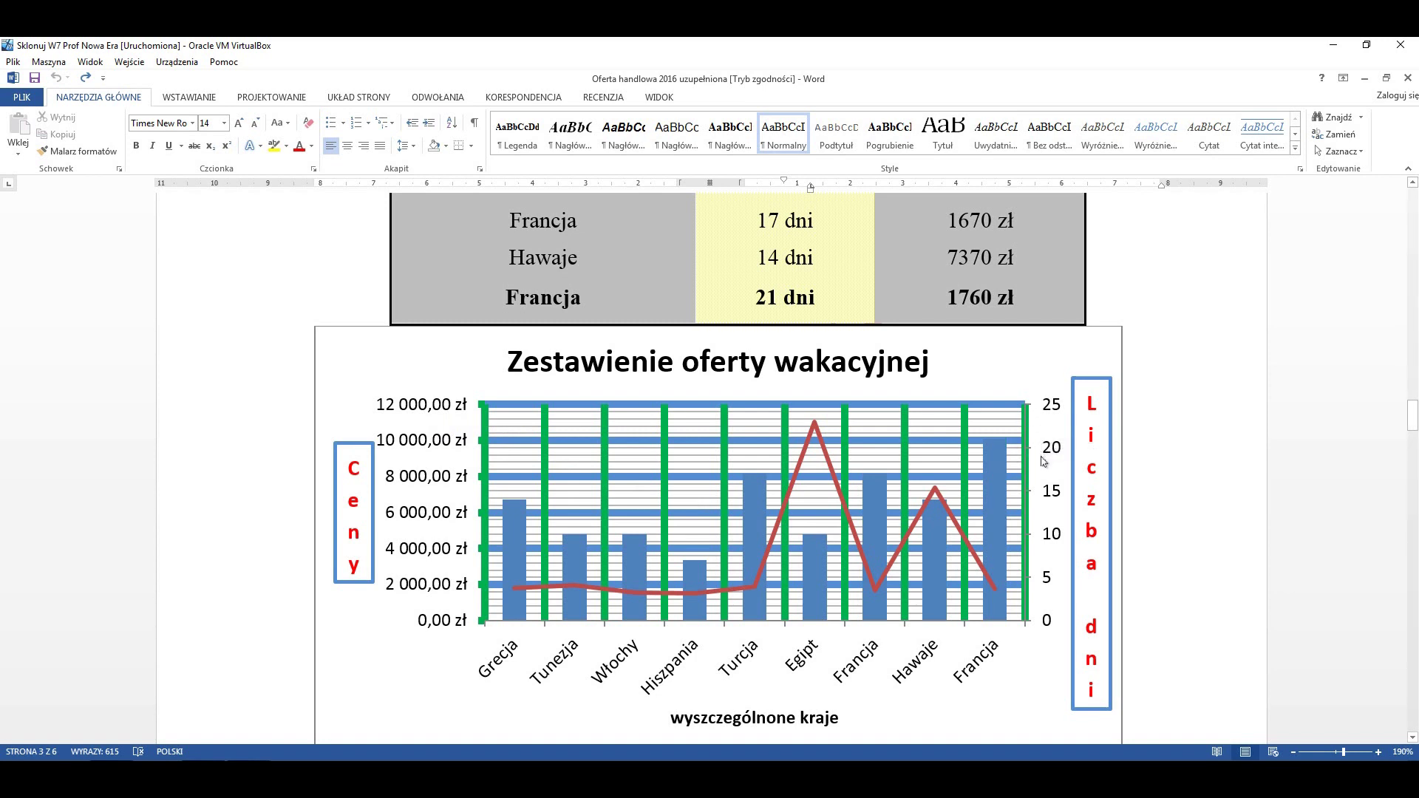
{"action": "scroll", "coordinate": [1032, 513], "scroll_direction": "down", "scroll_amount": 1}
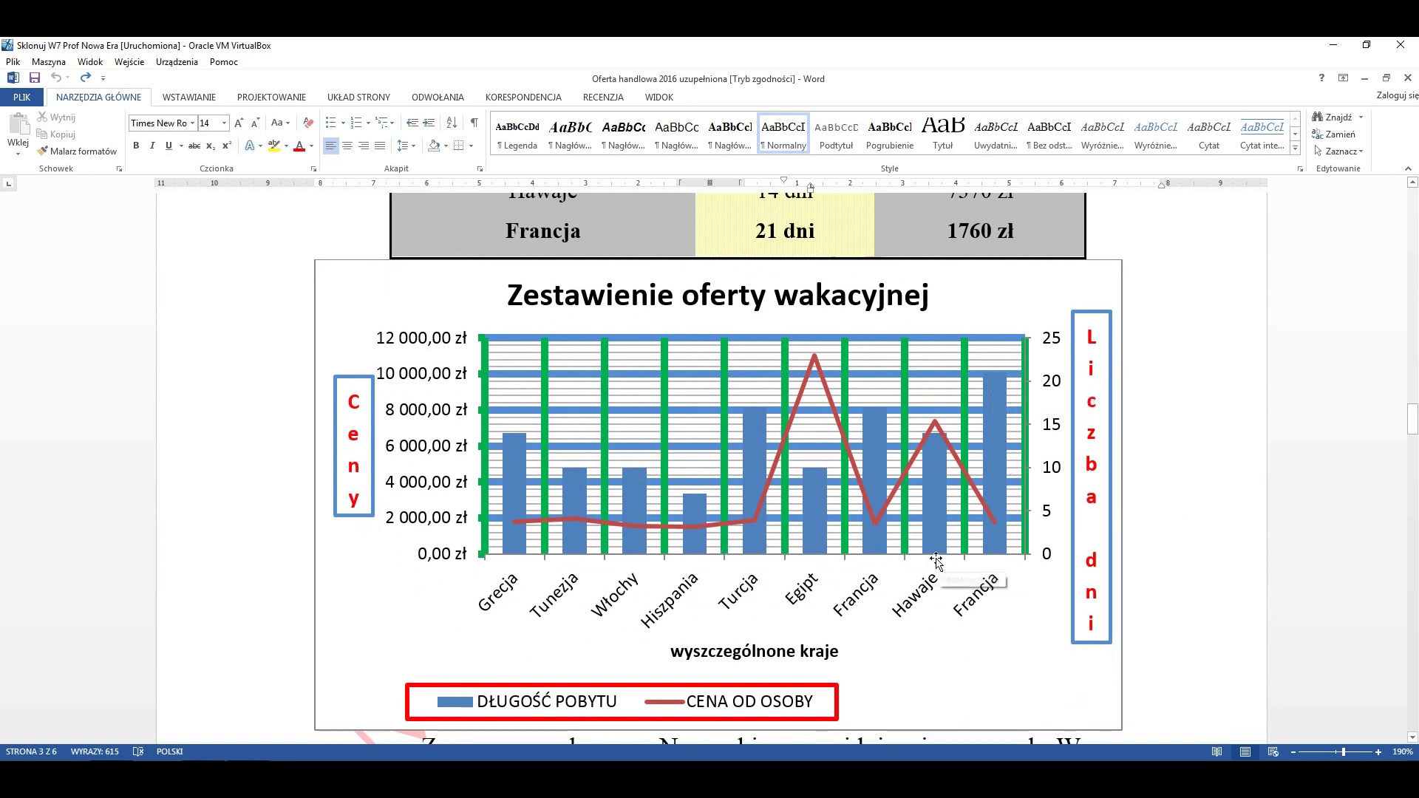
{"action": "scroll", "coordinate": [937, 559], "scroll_direction": "down", "scroll_amount": 1}
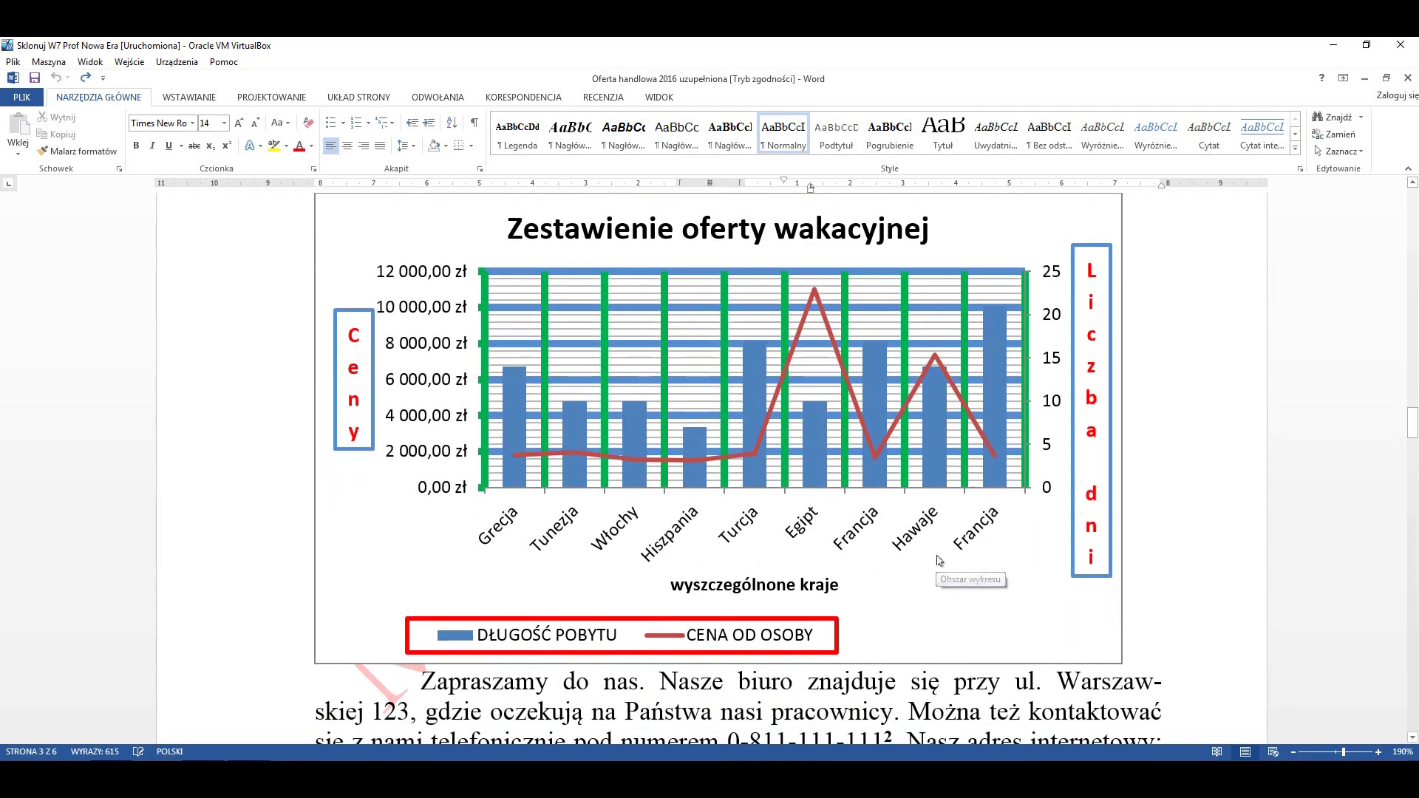
{"action": "scroll", "coordinate": [945, 516], "scroll_direction": "down", "scroll_amount": 3}
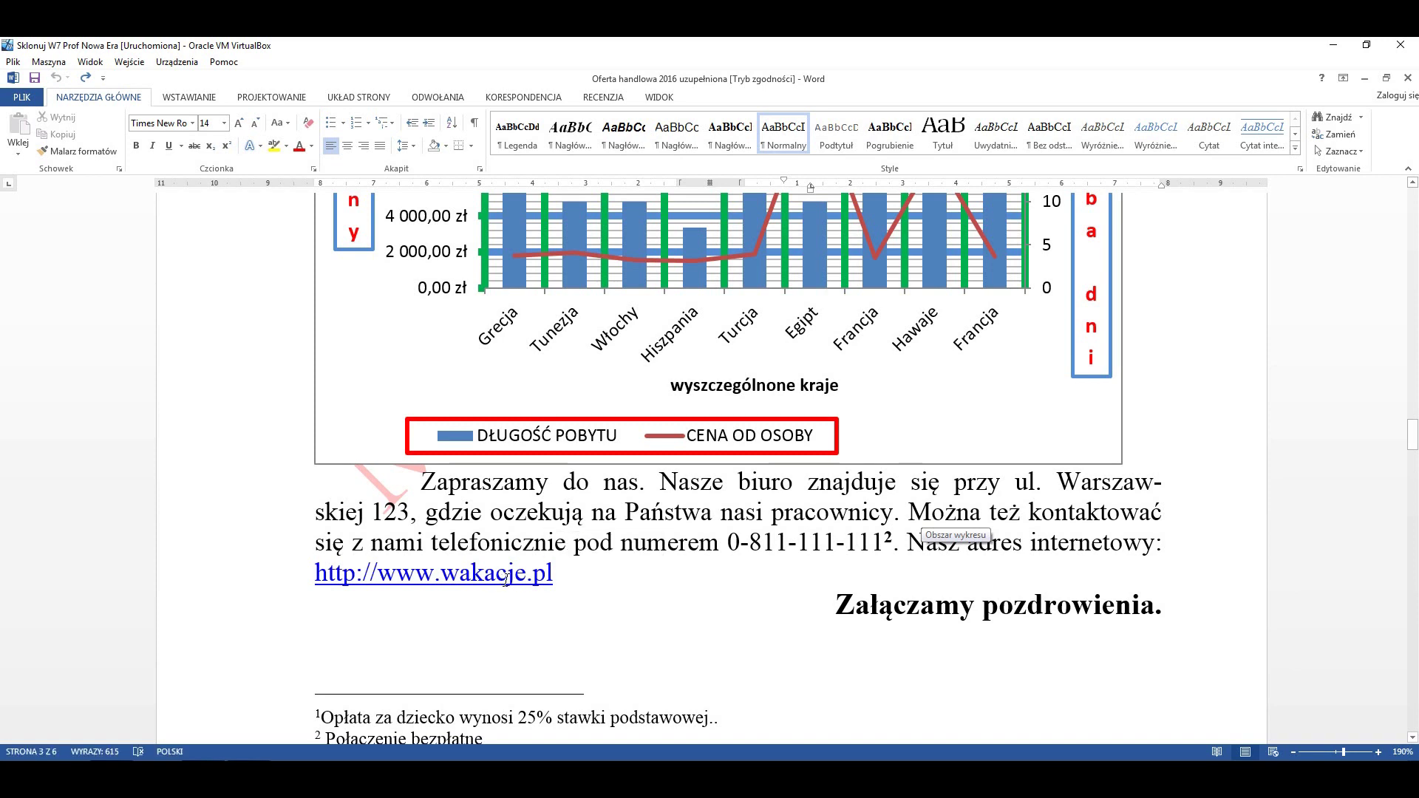
{"action": "scroll", "coordinate": [505, 580], "scroll_direction": "down", "scroll_amount": 3}
{"action": "scroll", "coordinate": [506, 583], "scroll_direction": "down", "scroll_amount": 2}
{"action": "scroll", "coordinate": [508, 586], "scroll_direction": "down", "scroll_amount": 3}
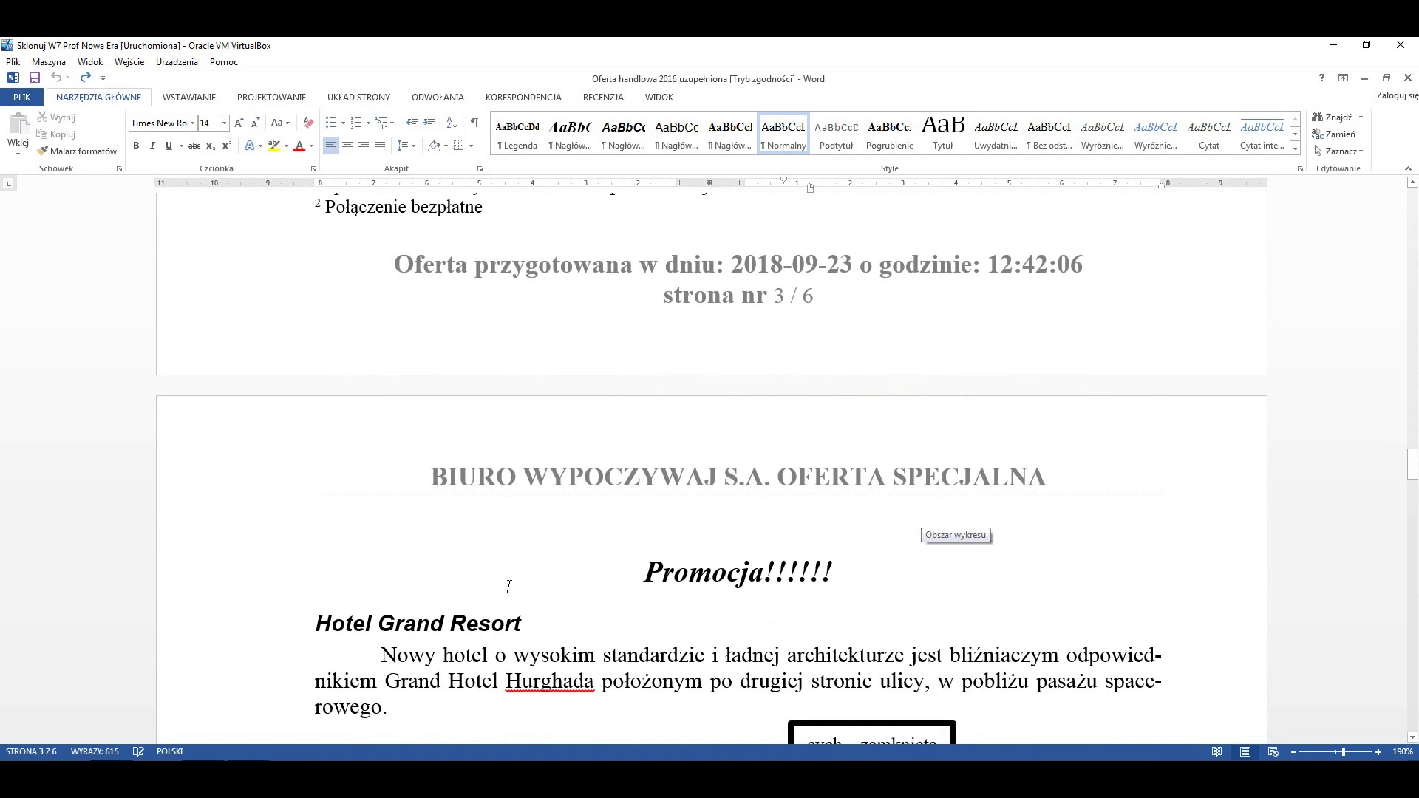
Scroll down past the Hotel Grand Resort sections to the Cennik price tables on page 5
{"action": "scroll", "coordinate": [509, 587], "scroll_direction": "down", "scroll_amount": 1}
{"action": "scroll", "coordinate": [509, 588], "scroll_direction": "down", "scroll_amount": 3}
{"action": "scroll", "coordinate": [510, 589], "scroll_direction": "down", "scroll_amount": 1}
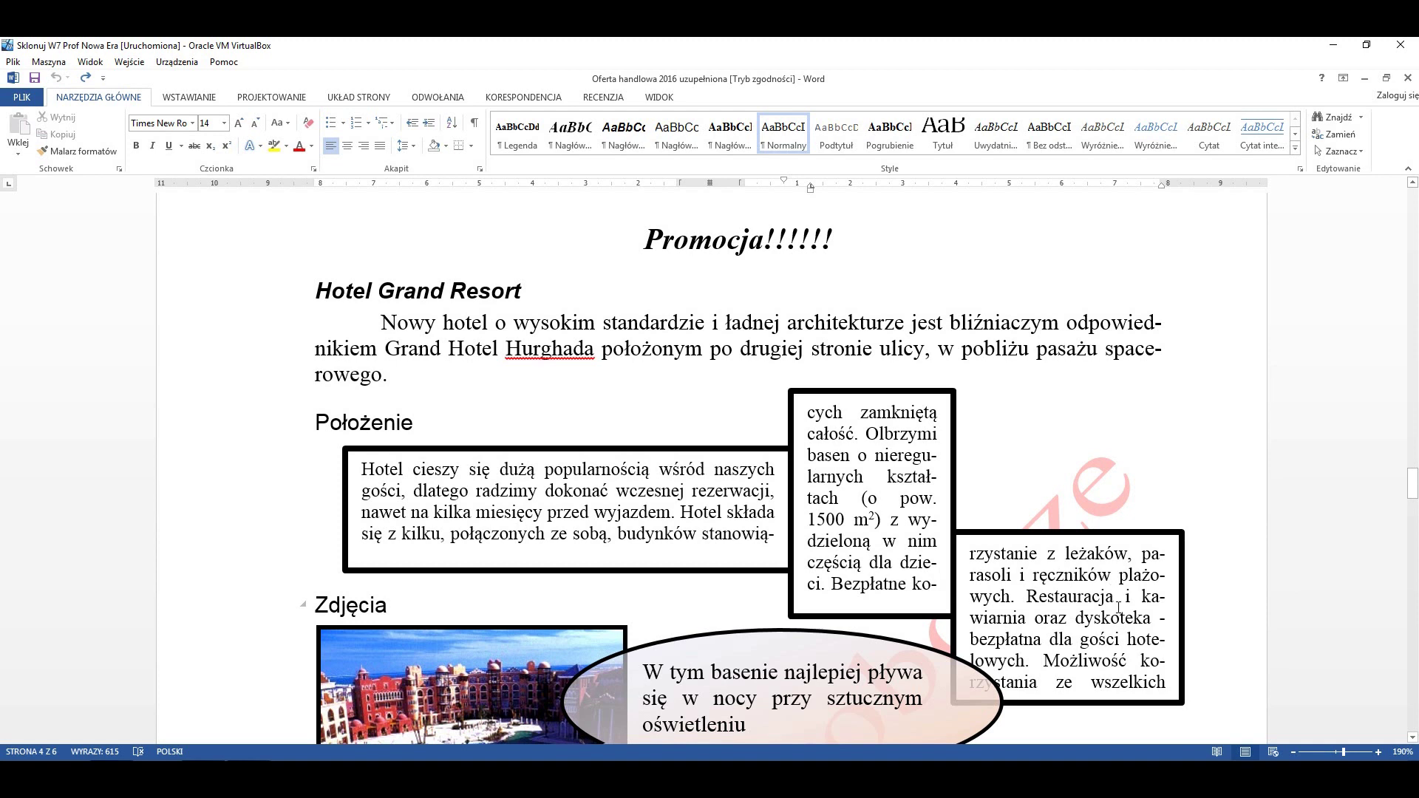
{"action": "scroll", "coordinate": [1114, 638], "scroll_direction": "down", "scroll_amount": 2}
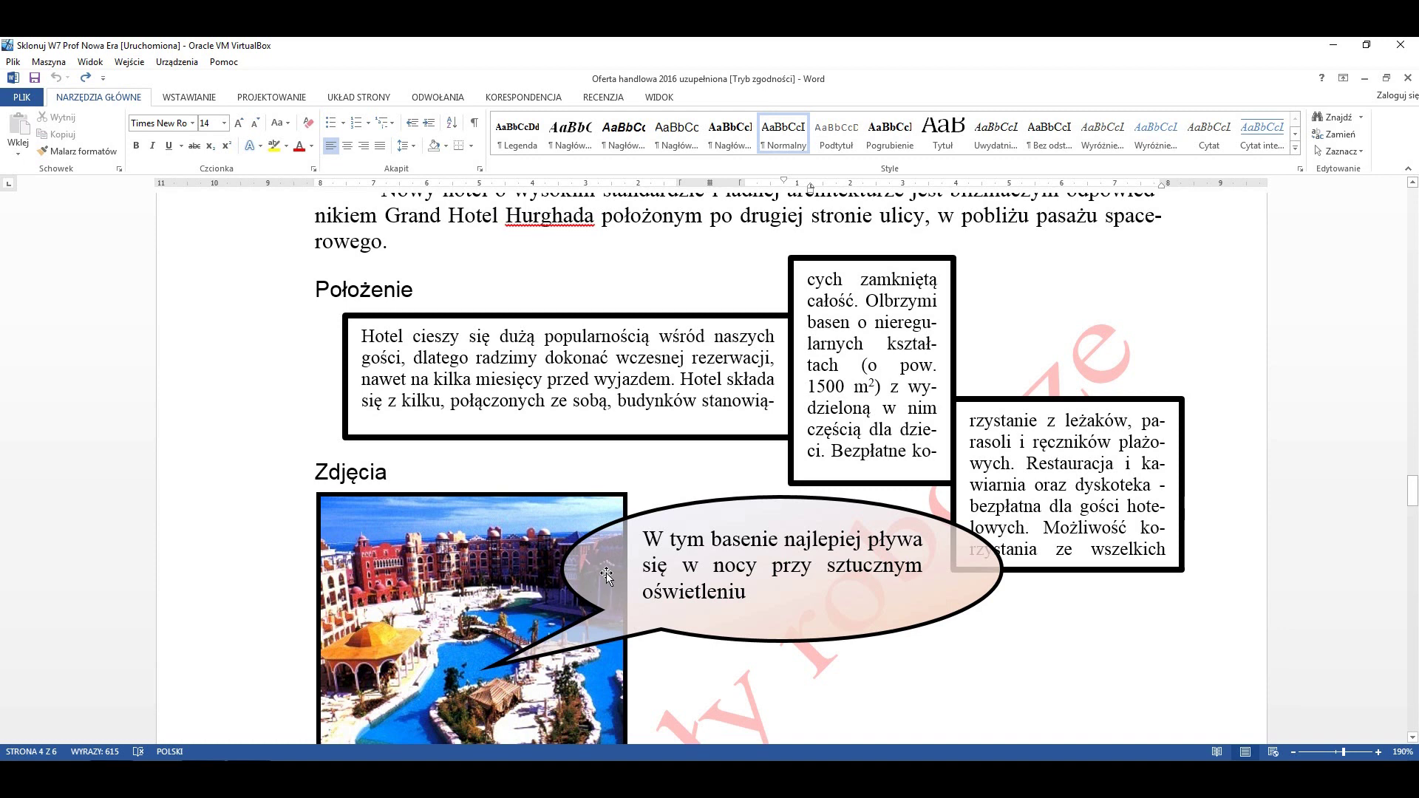
{"action": "scroll", "coordinate": [606, 575], "scroll_direction": "down", "scroll_amount": 1}
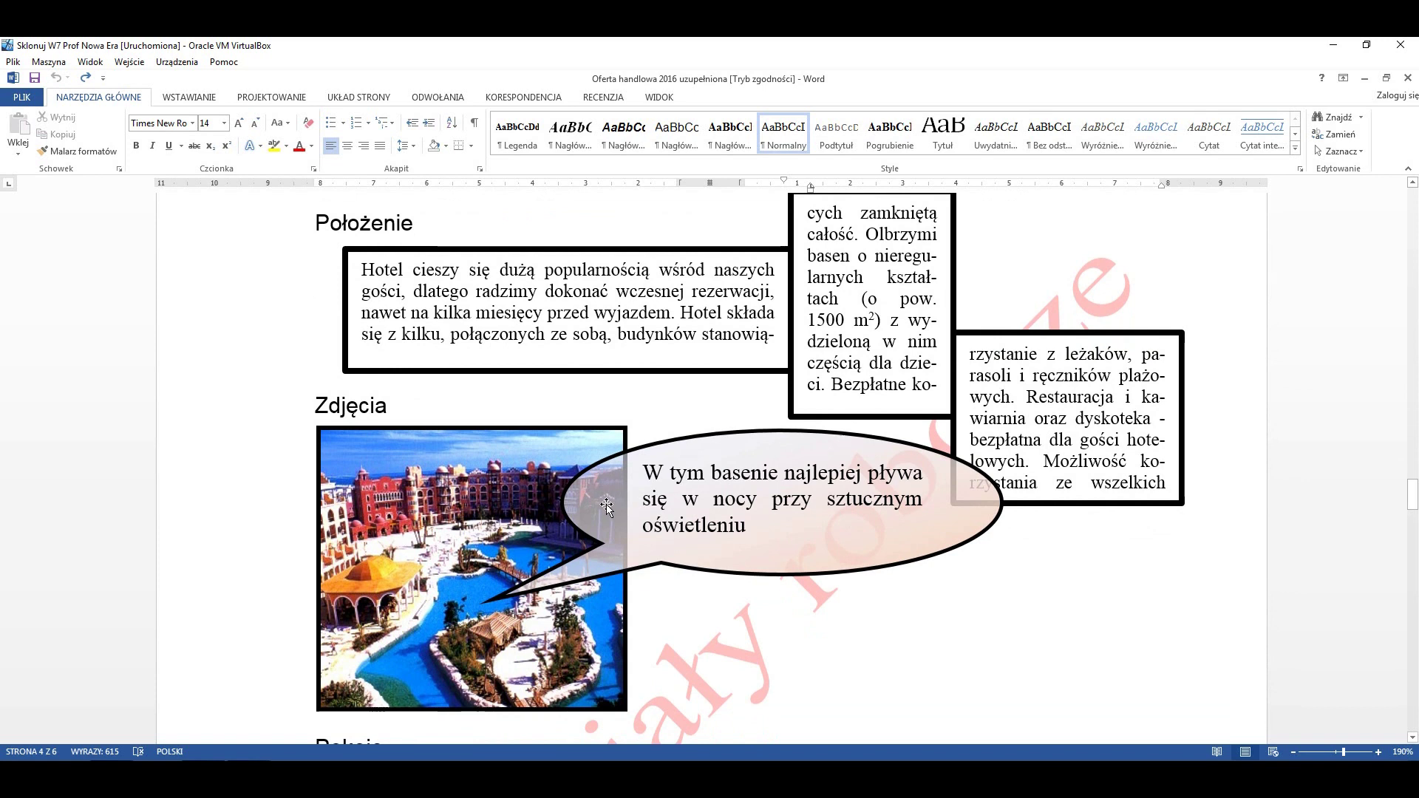
{"action": "scroll", "coordinate": [607, 500], "scroll_direction": "down", "scroll_amount": 2}
{"action": "scroll", "coordinate": [606, 508], "scroll_direction": "down", "scroll_amount": 2}
{"action": "scroll", "coordinate": [613, 518], "scroll_direction": "down", "scroll_amount": 1}
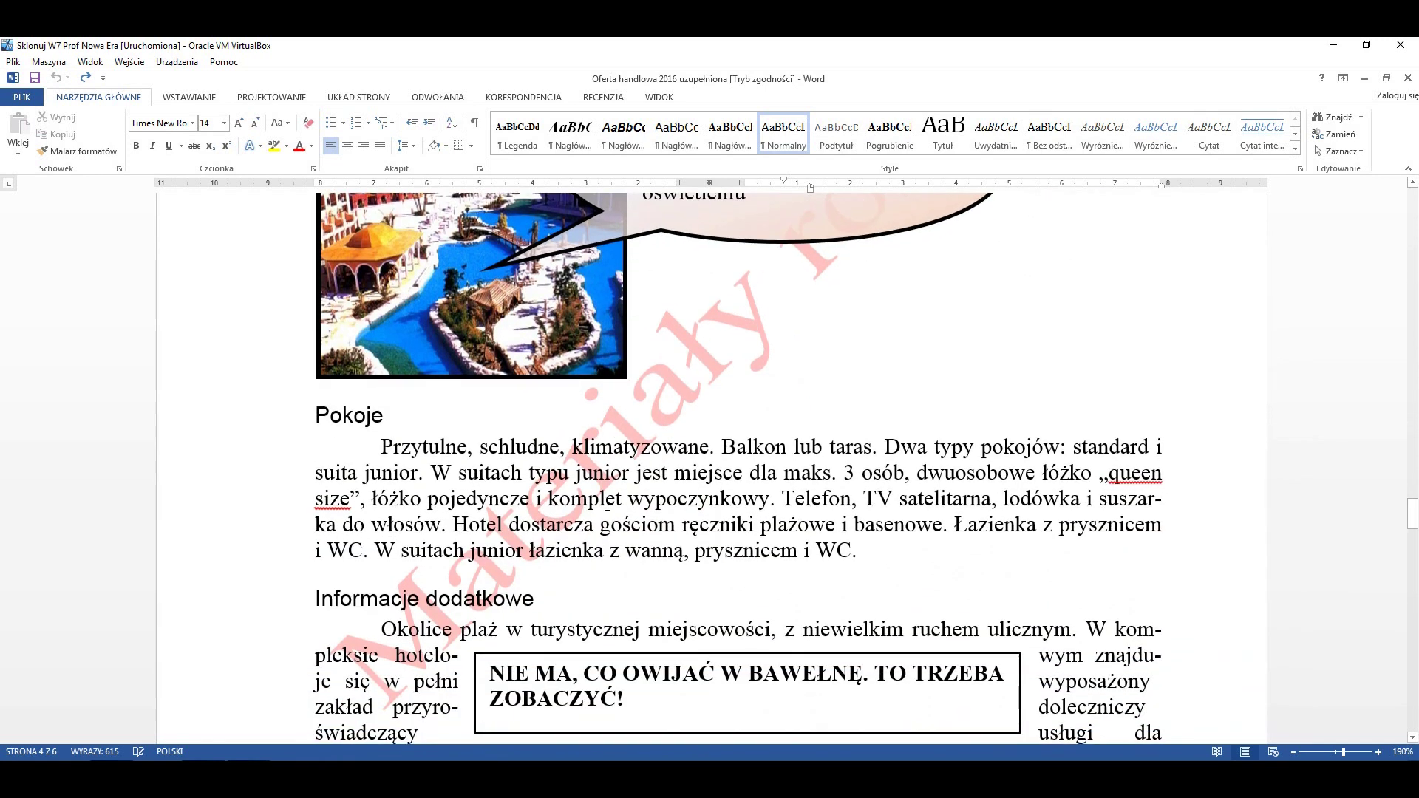
{"action": "scroll", "coordinate": [628, 529], "scroll_direction": "down", "scroll_amount": 1}
{"action": "scroll", "coordinate": [646, 544], "scroll_direction": "down", "scroll_amount": 2}
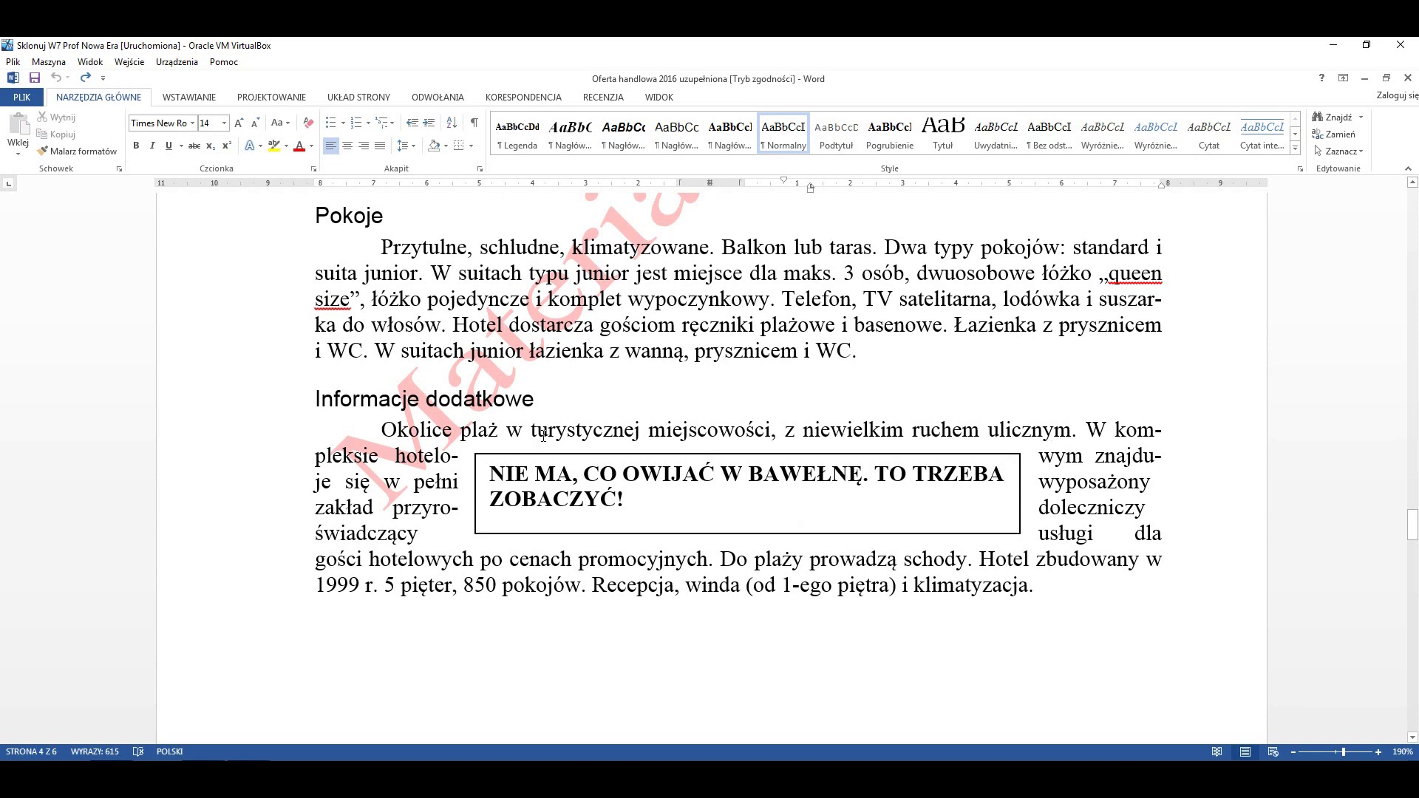
{"action": "scroll", "coordinate": [609, 537], "scroll_direction": "down", "scroll_amount": 2}
{"action": "scroll", "coordinate": [602, 535], "scroll_direction": "down", "scroll_amount": 2}
{"action": "scroll", "coordinate": [591, 534], "scroll_direction": "down", "scroll_amount": 2}
{"action": "scroll", "coordinate": [580, 531], "scroll_direction": "down", "scroll_amount": 3}
{"action": "scroll", "coordinate": [574, 531], "scroll_direction": "down", "scroll_amount": 1}
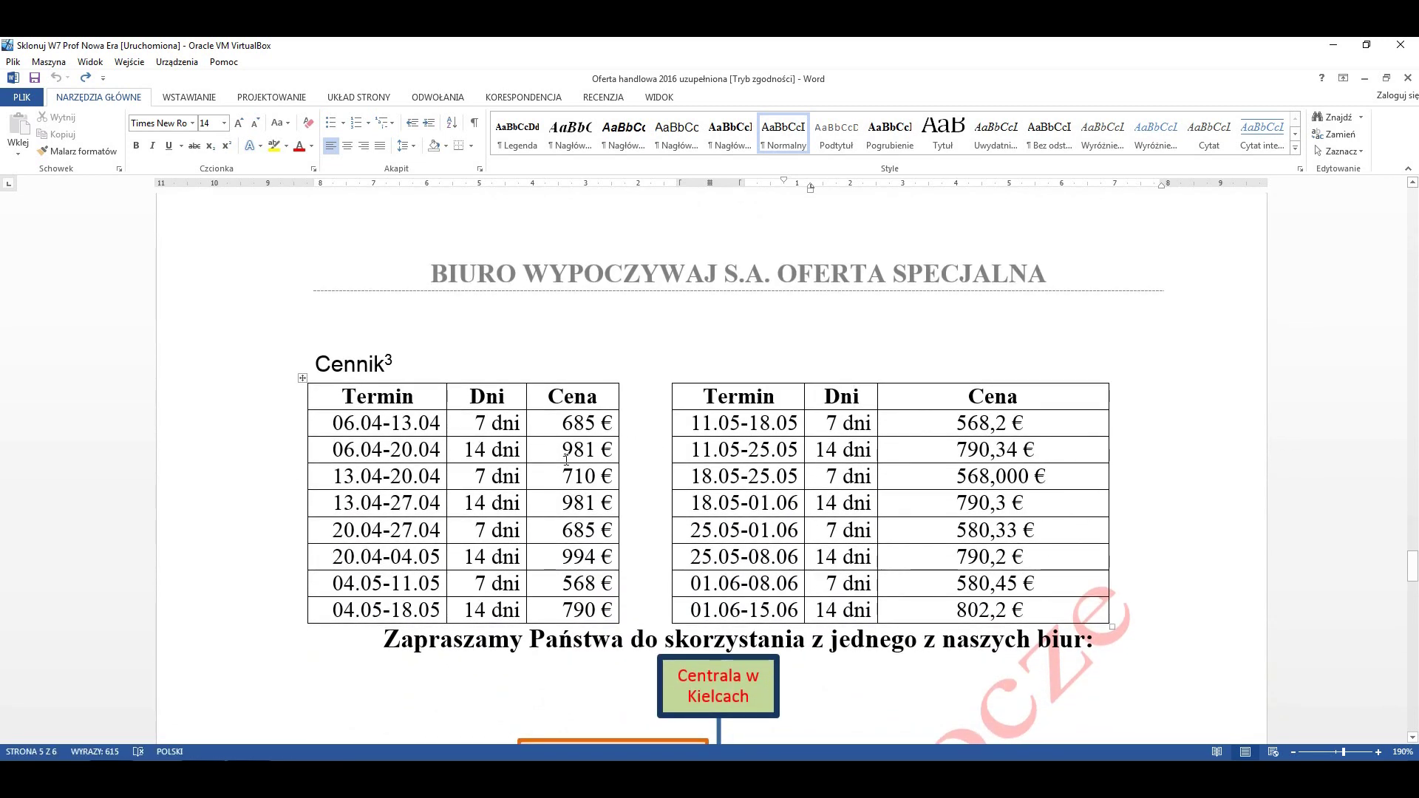
Select the empty column between the two Cennik tables, click its top cell, then scroll toward the org chart
{"action": "left_click_drag", "start_coordinate": [640, 390], "coordinate": [640, 610]}
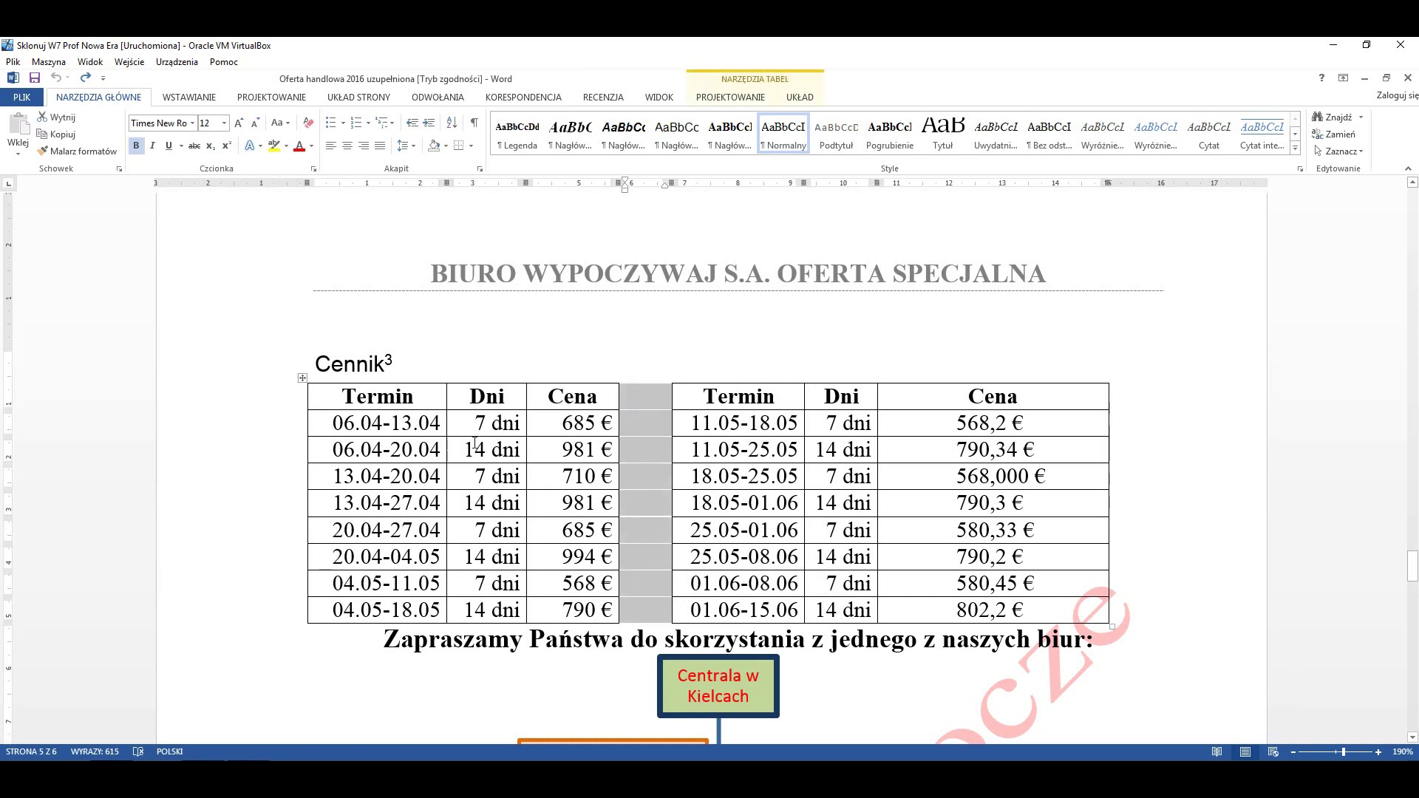
{"action": "left_click", "coordinate": [649, 396]}
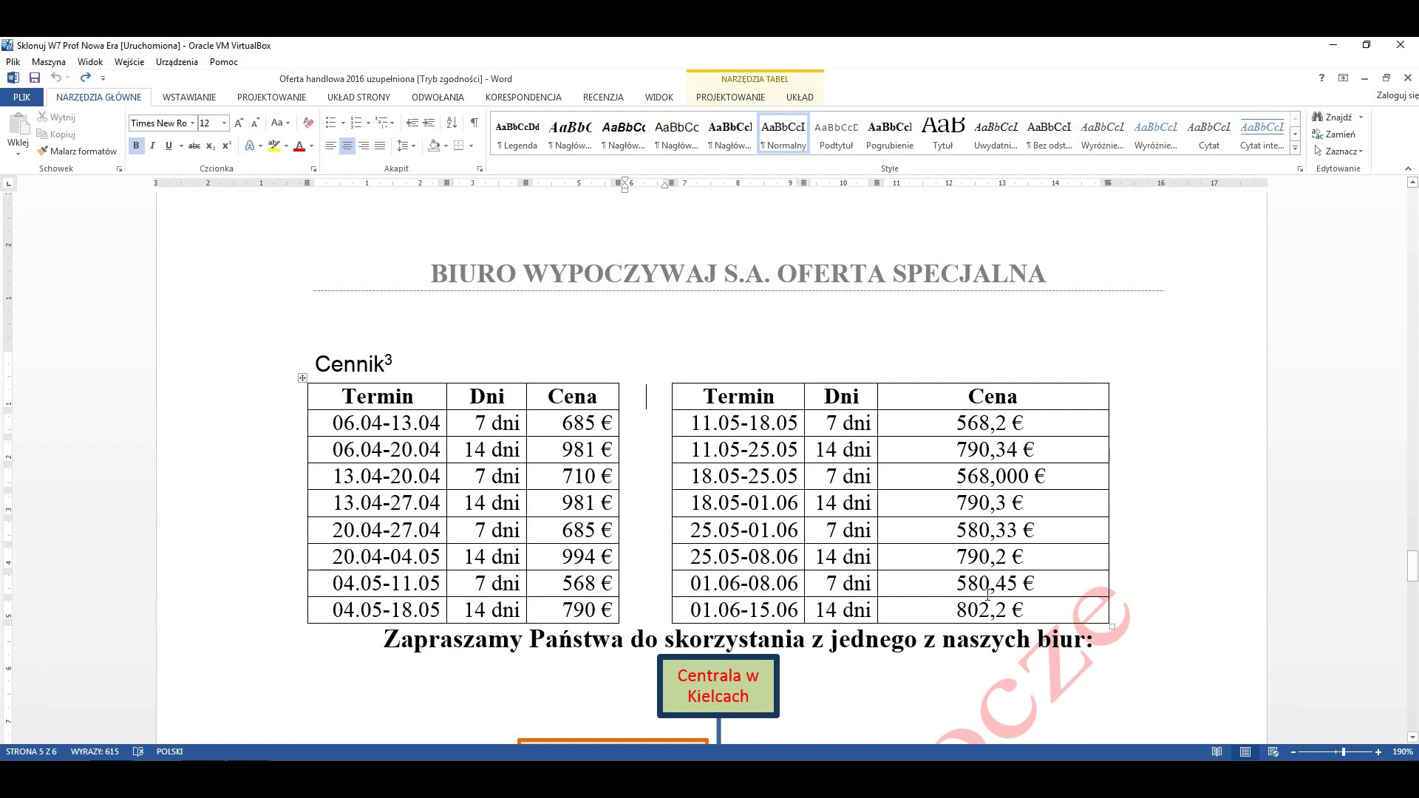
{"action": "scroll", "coordinate": [771, 544], "scroll_direction": "down", "scroll_amount": 8}
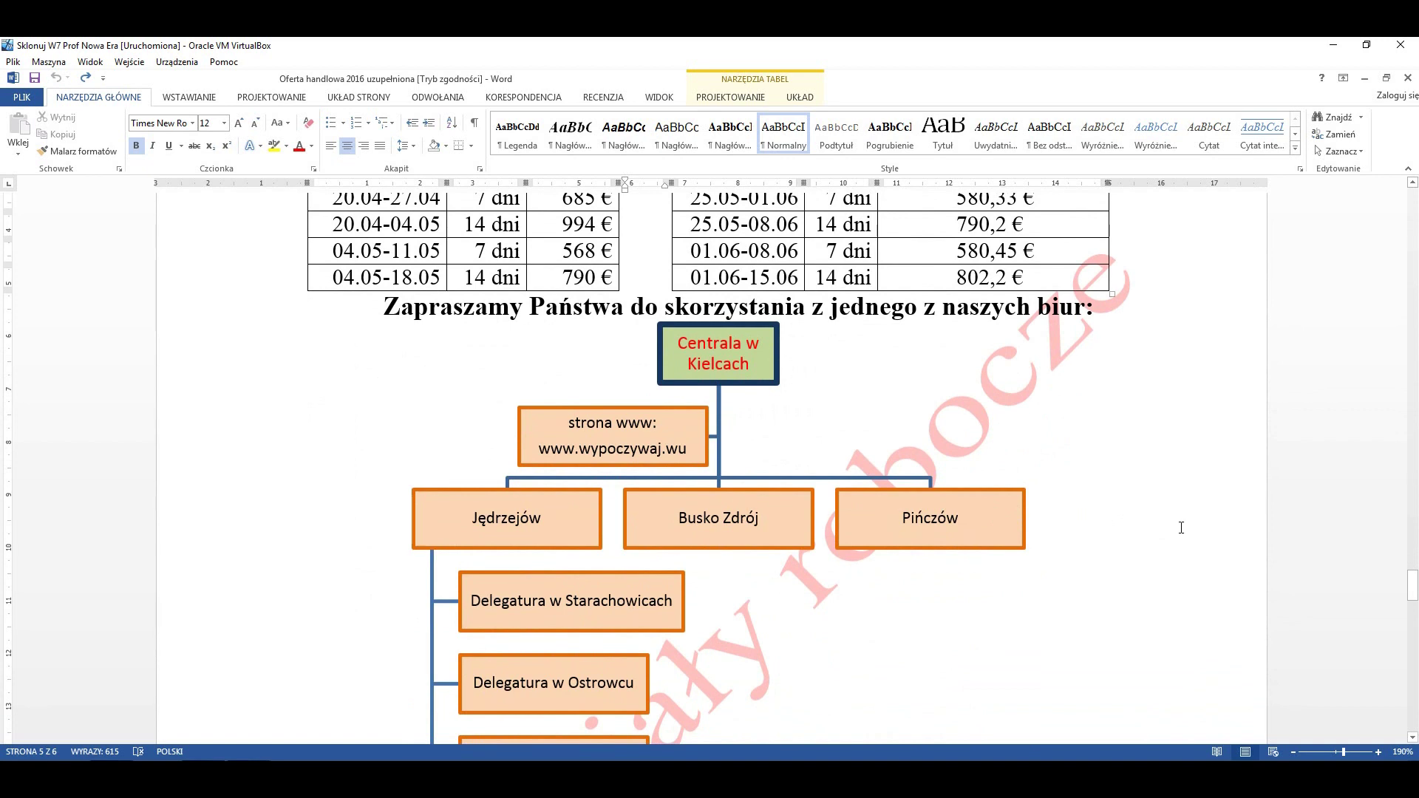
Scroll down and place the insertion point in the price-formula footnote
{"action": "scroll", "coordinate": [1175, 527], "scroll_direction": "down", "scroll_amount": 3}
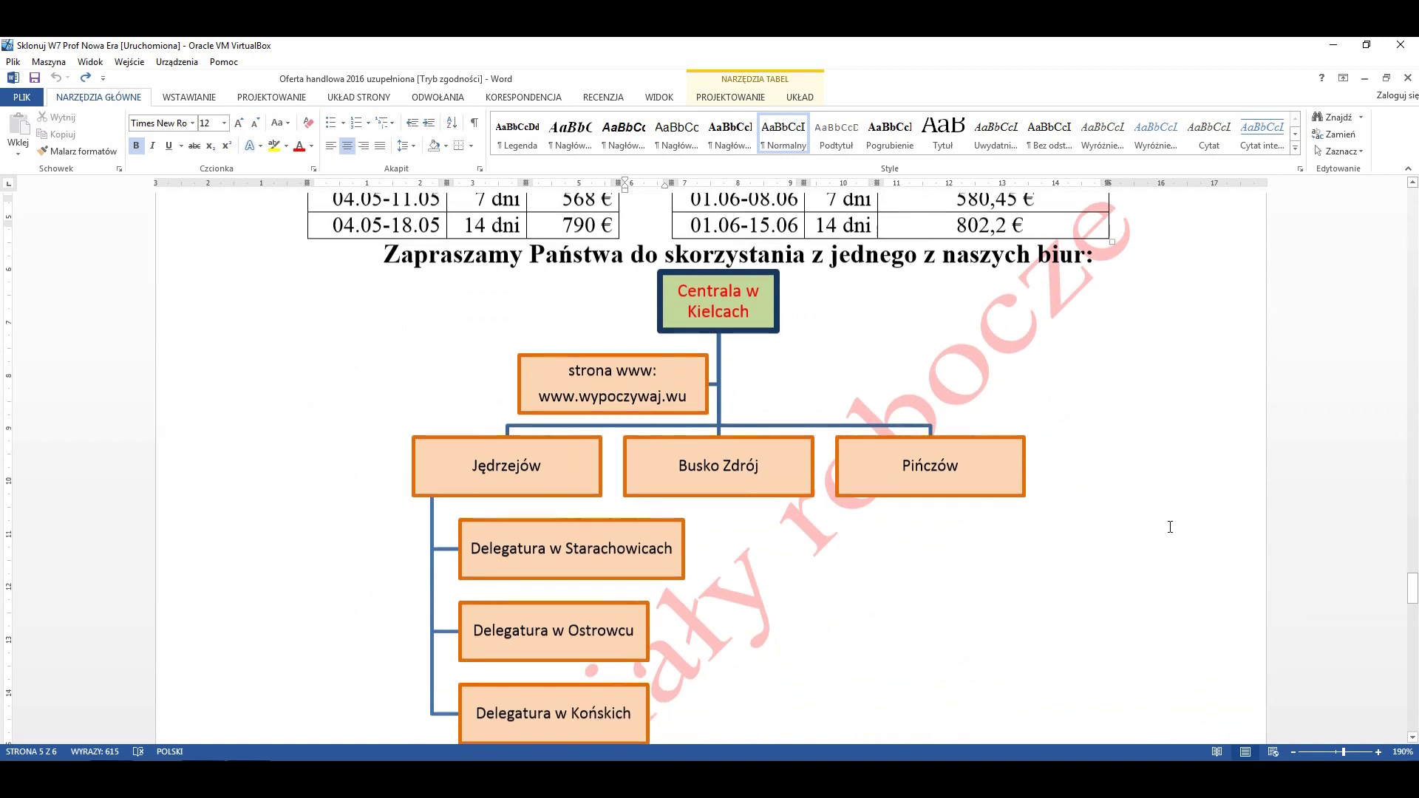
{"action": "scroll", "coordinate": [1169, 527], "scroll_direction": "down", "scroll_amount": 1}
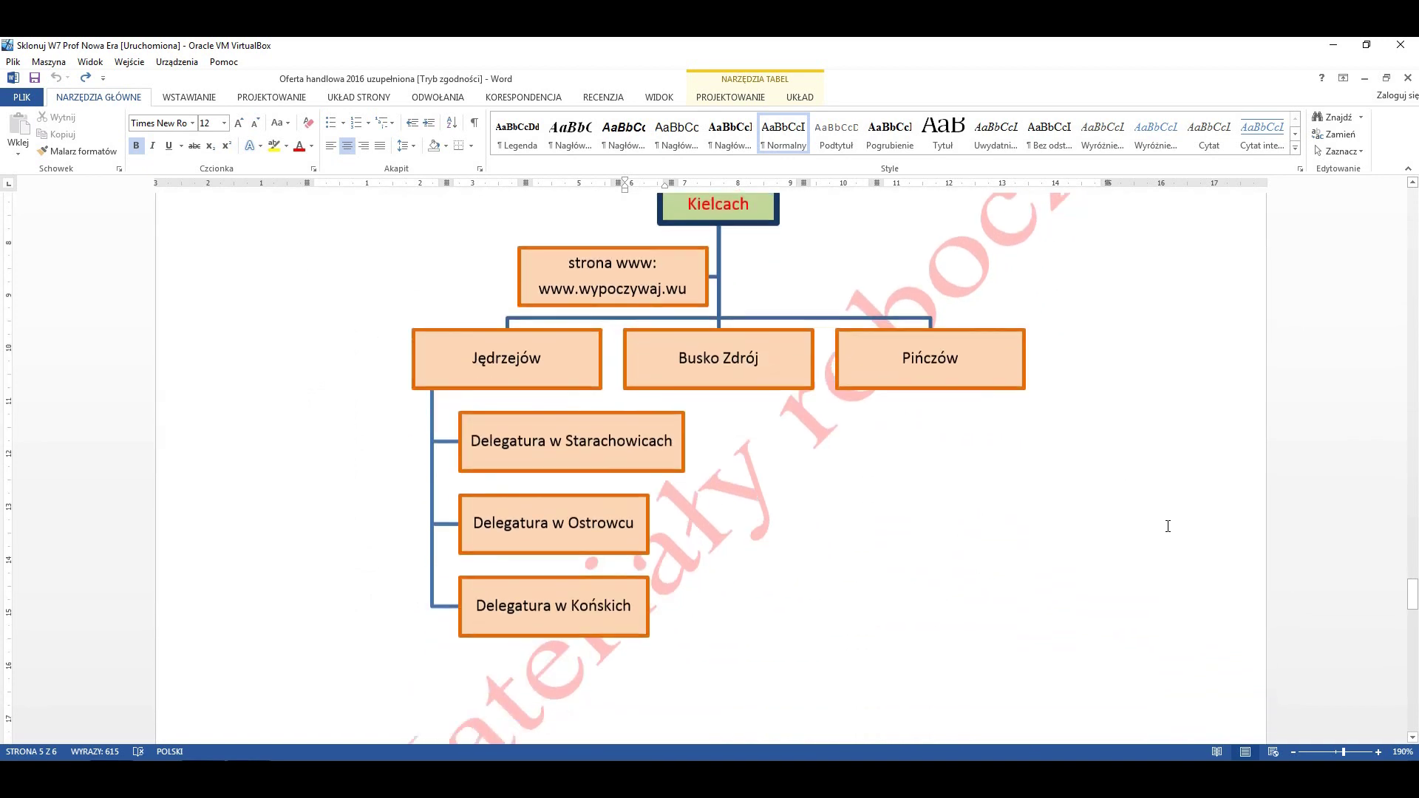
{"action": "scroll", "coordinate": [1169, 527], "scroll_direction": "down", "scroll_amount": 1}
{"action": "scroll", "coordinate": [1168, 526], "scroll_direction": "down", "scroll_amount": 2}
{"action": "scroll", "coordinate": [1064, 517], "scroll_direction": "down", "scroll_amount": 5}
{"action": "scroll", "coordinate": [1064, 517], "scroll_direction": "down", "scroll_amount": 1}
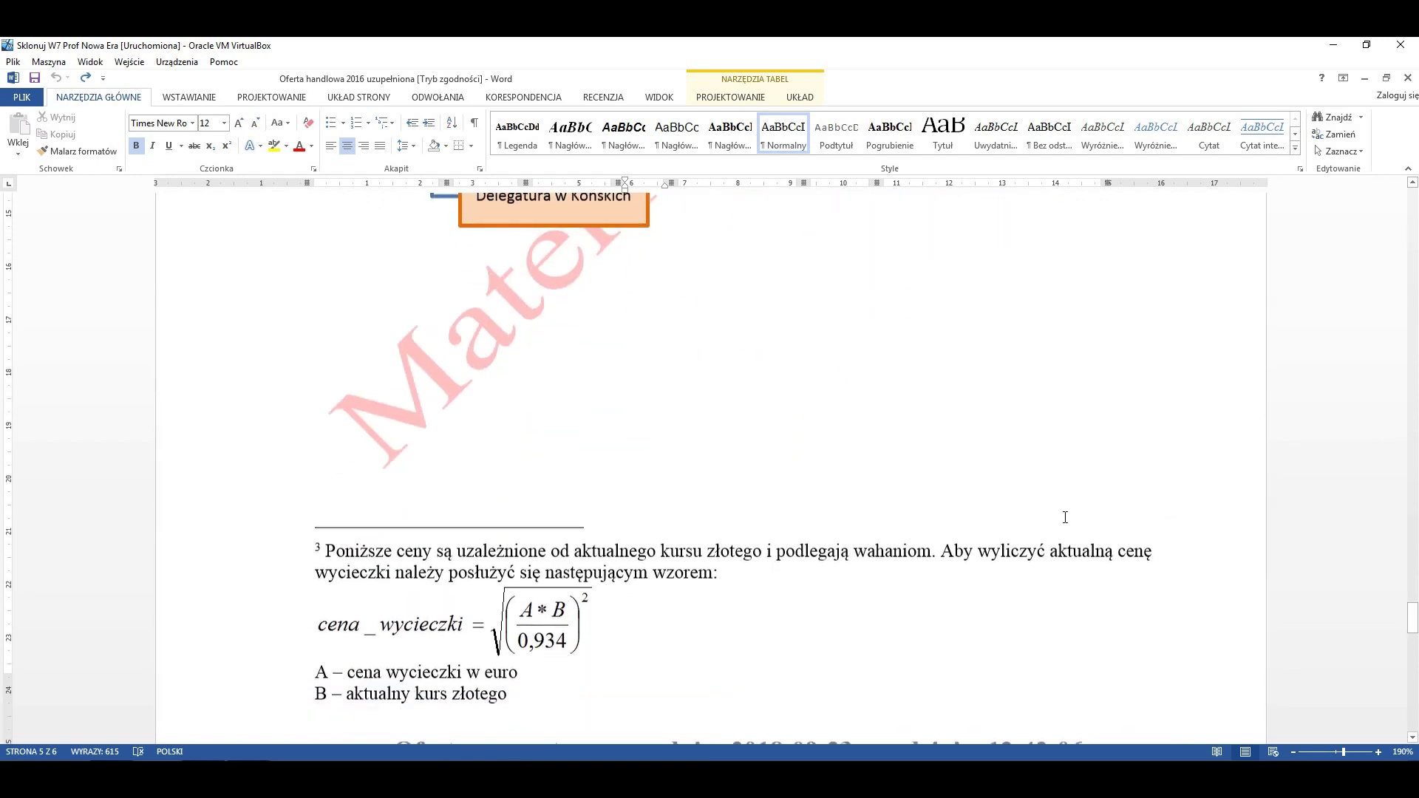
{"action": "scroll", "coordinate": [1066, 515], "scroll_direction": "down", "scroll_amount": 1}
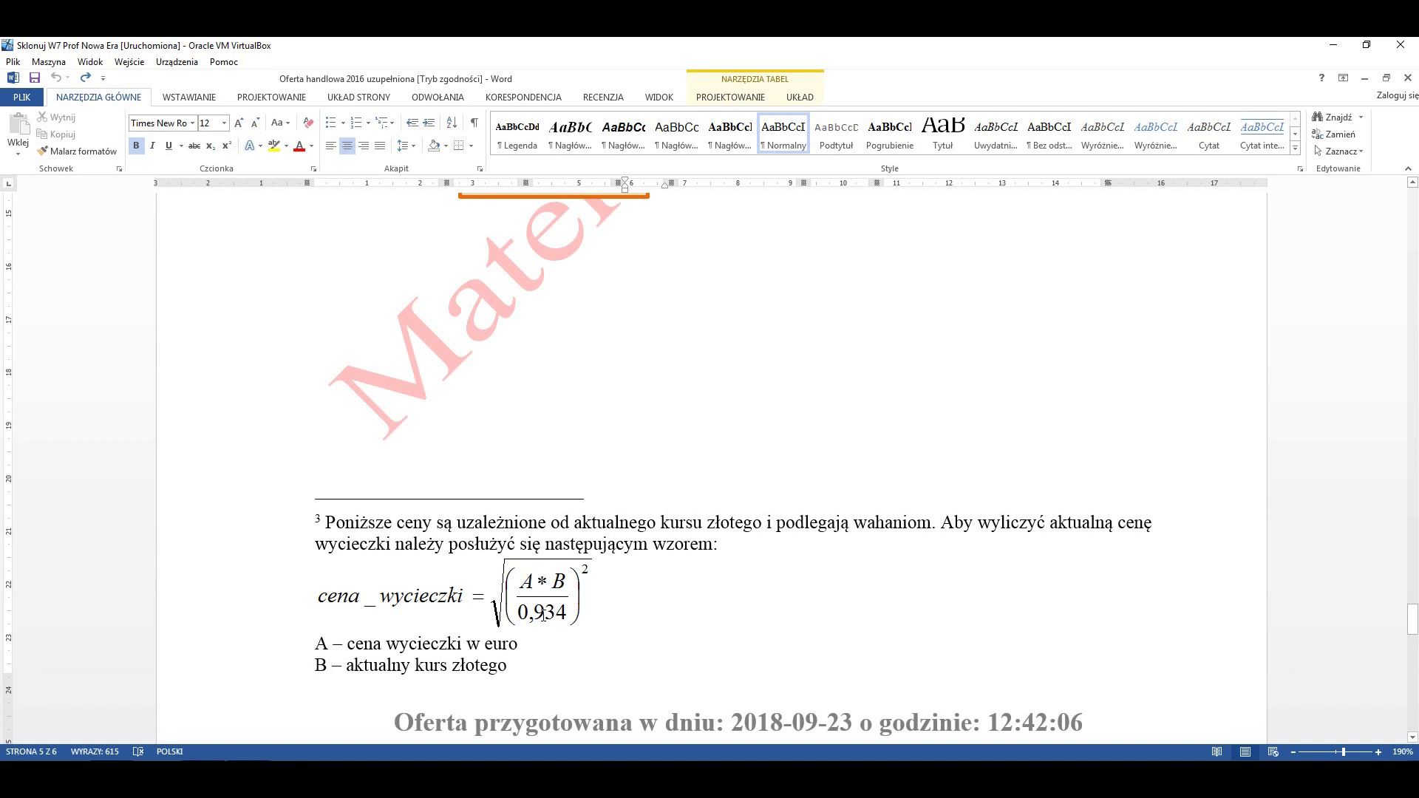
{"action": "left_click", "coordinate": [633, 545]}
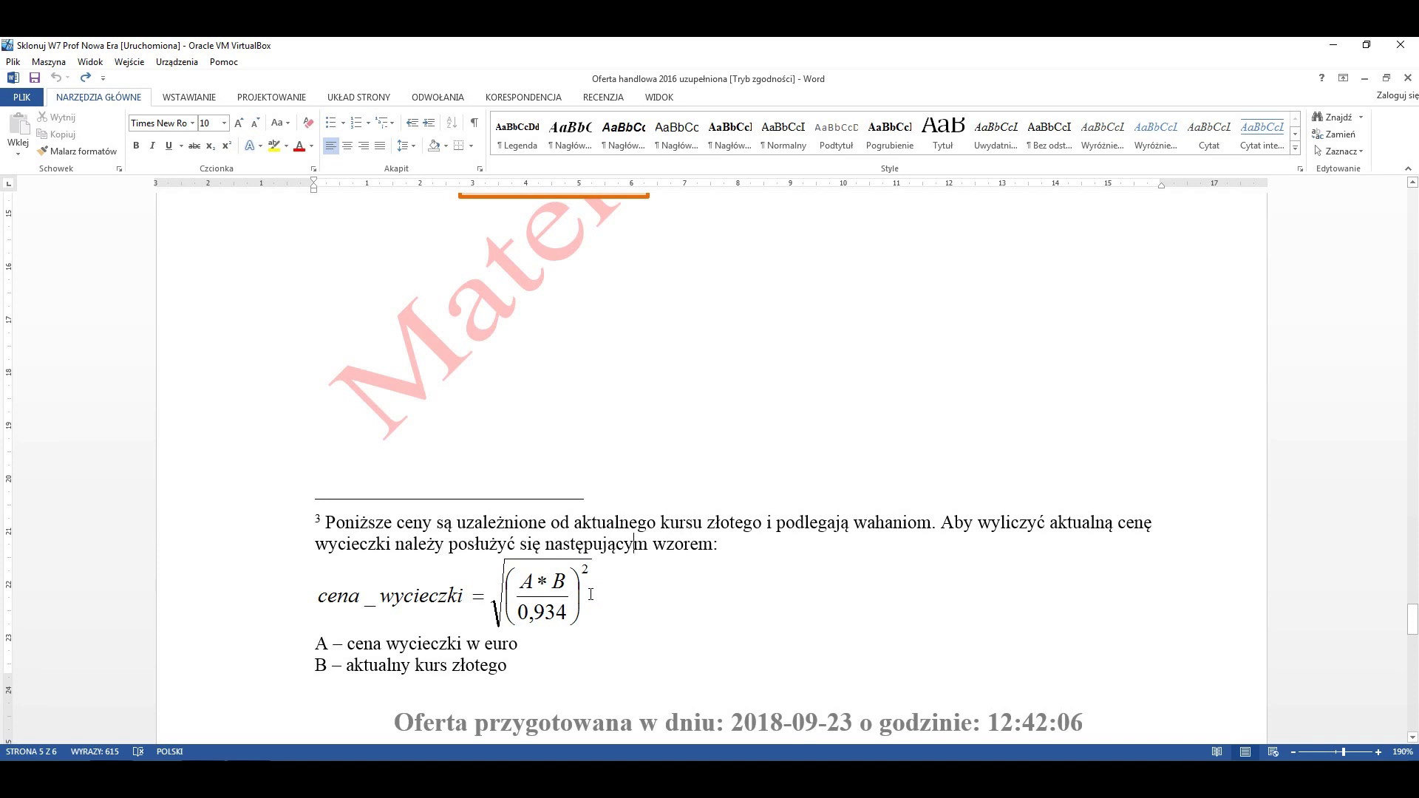
Scroll on to the 'Baza do korespondencji seryjnej' contact table on page 6
{"action": "scroll", "coordinate": [561, 593], "scroll_direction": "down", "scroll_amount": 3}
{"action": "scroll", "coordinate": [561, 593], "scroll_direction": "down", "scroll_amount": 1}
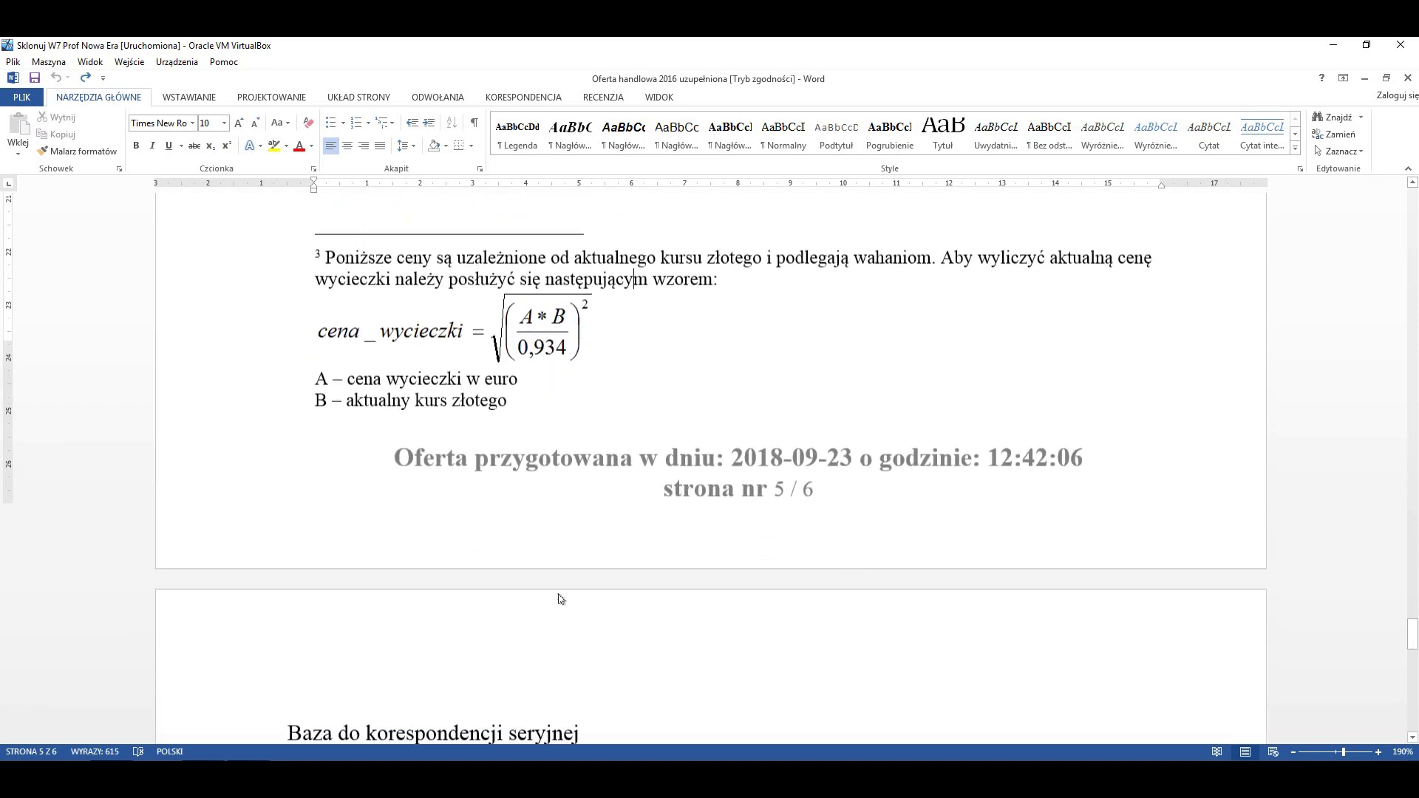
{"action": "scroll", "coordinate": [562, 593], "scroll_direction": "down", "scroll_amount": 1}
{"action": "scroll", "coordinate": [563, 592], "scroll_direction": "down", "scroll_amount": 4}
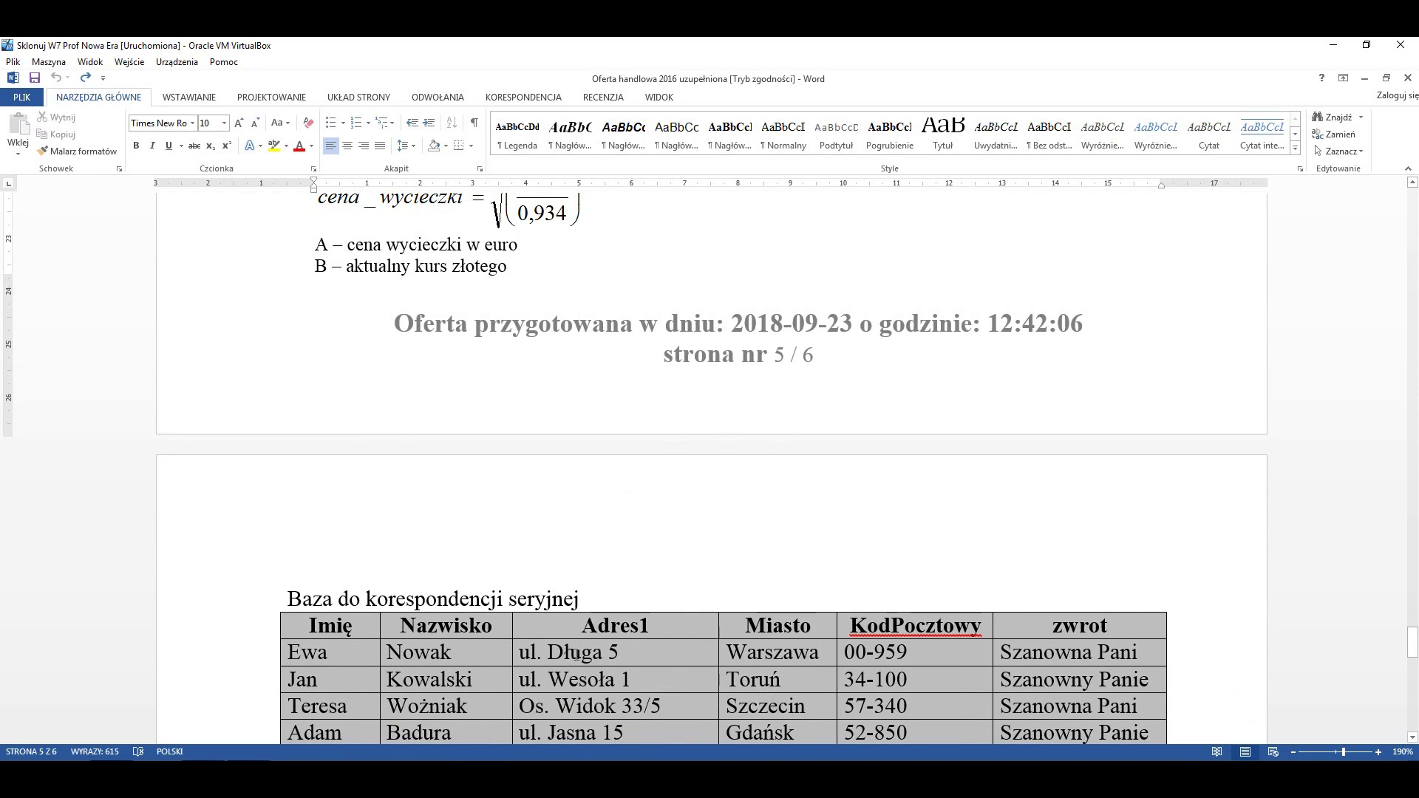
{"action": "scroll", "coordinate": [632, 622], "scroll_direction": "down", "scroll_amount": 3}
{"action": "scroll", "coordinate": [639, 617], "scroll_direction": "down", "scroll_amount": 2}
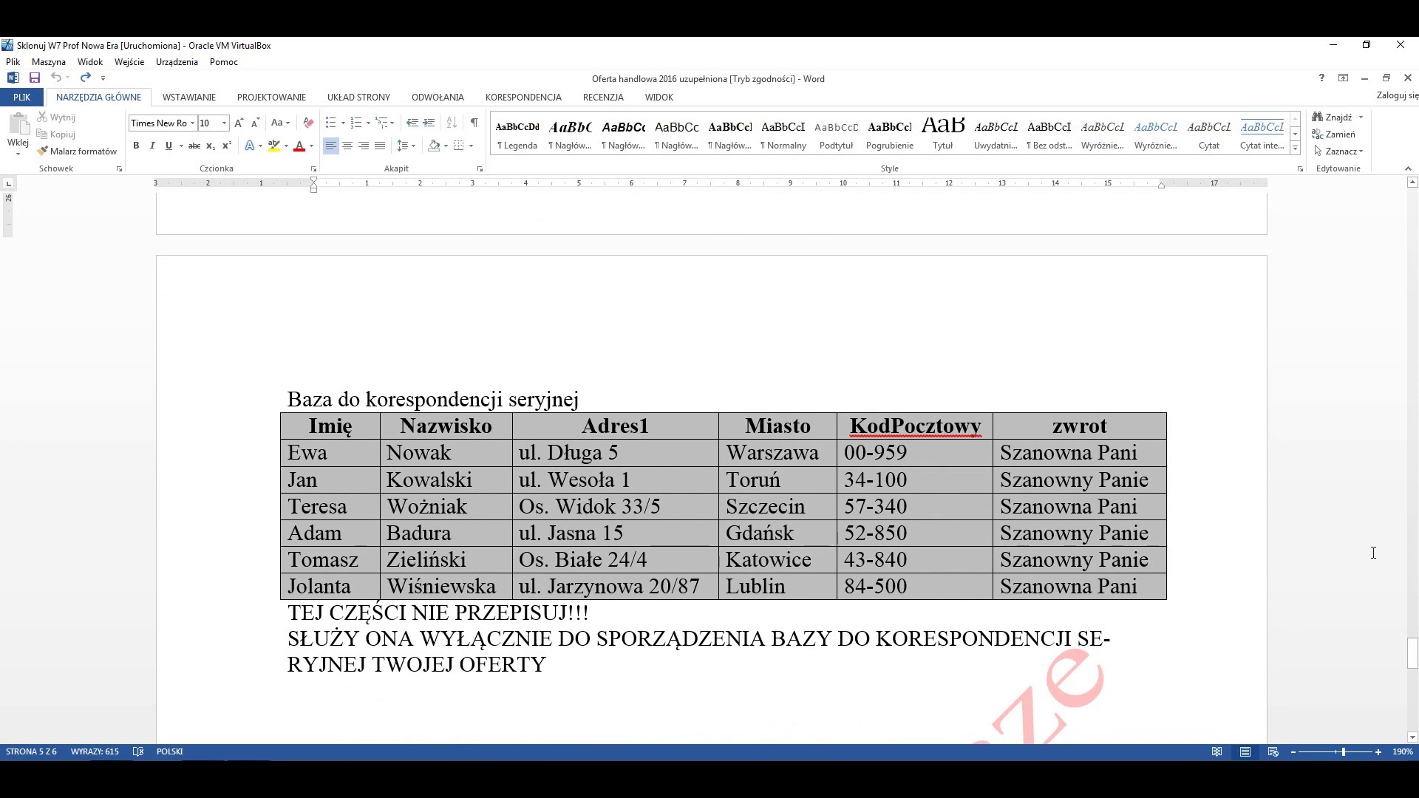
{"action": "left_click_drag", "start_coordinate": [1412, 652], "coordinate": [1414, 265]}
{"action": "scroll", "coordinate": [1030, 323], "scroll_direction": "down", "scroll_amount": 10}
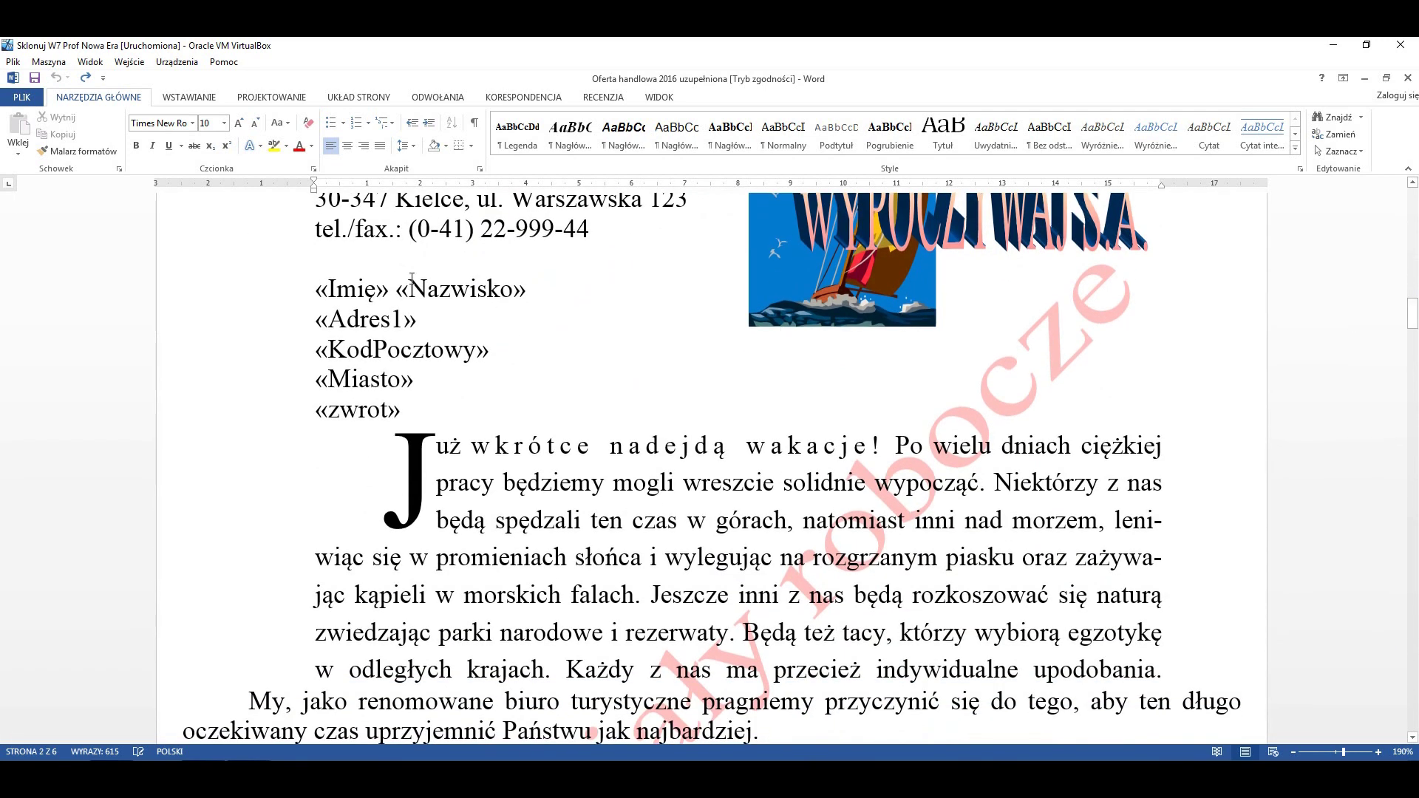
{"action": "left_click", "coordinate": [337, 305]}
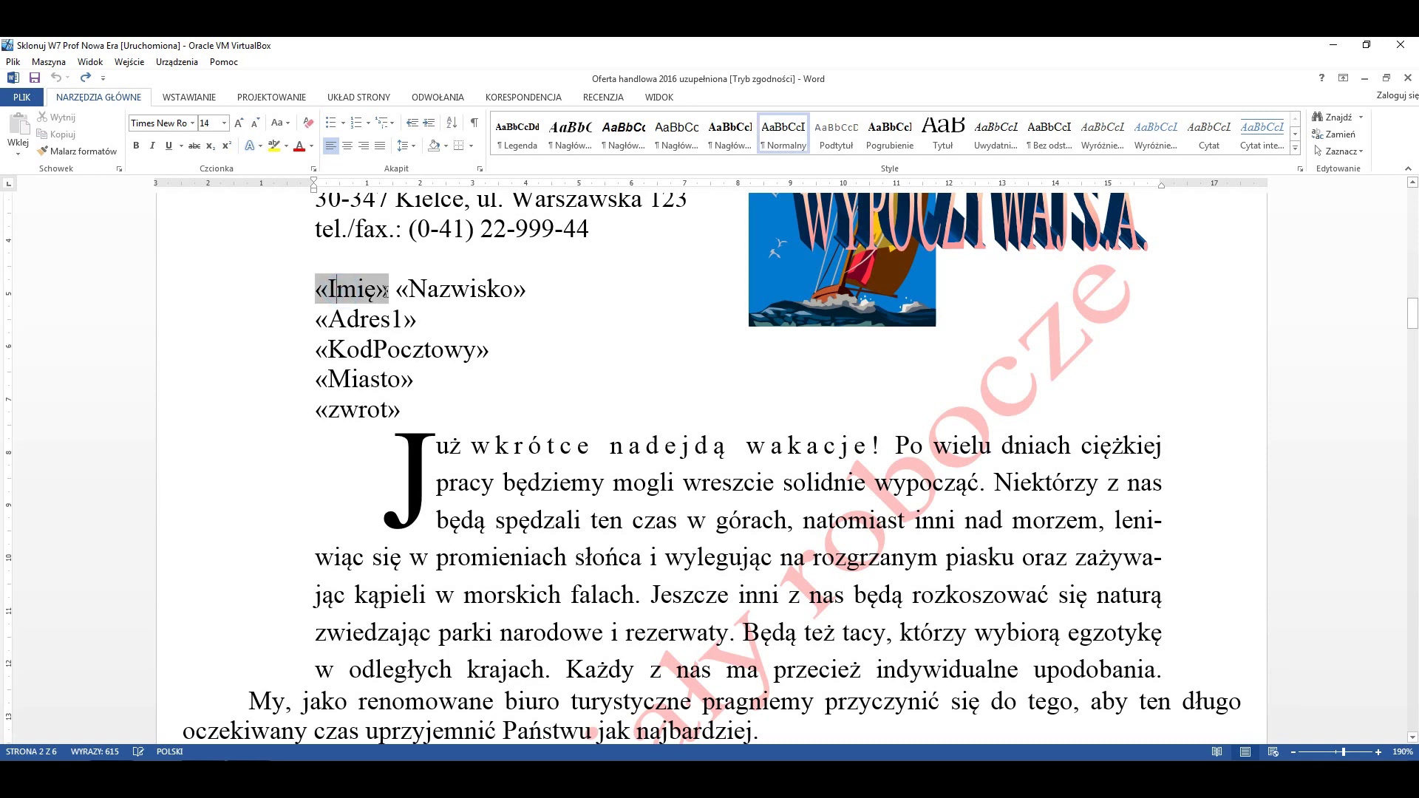
{"action": "left_click", "coordinate": [458, 289]}
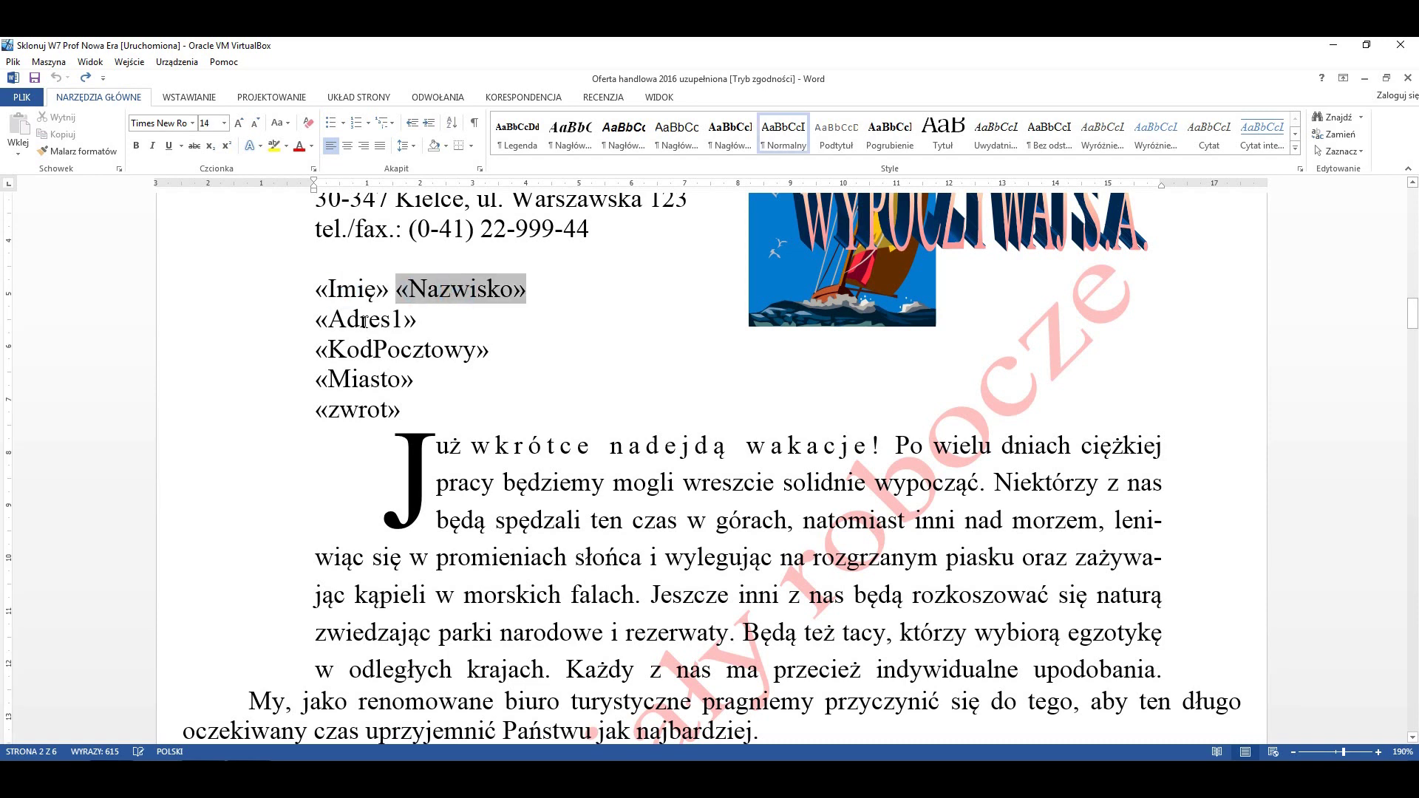
{"action": "left_click", "coordinate": [362, 319]}
{"action": "left_click_drag", "start_coordinate": [1412, 310], "coordinate": [1413, 570]}
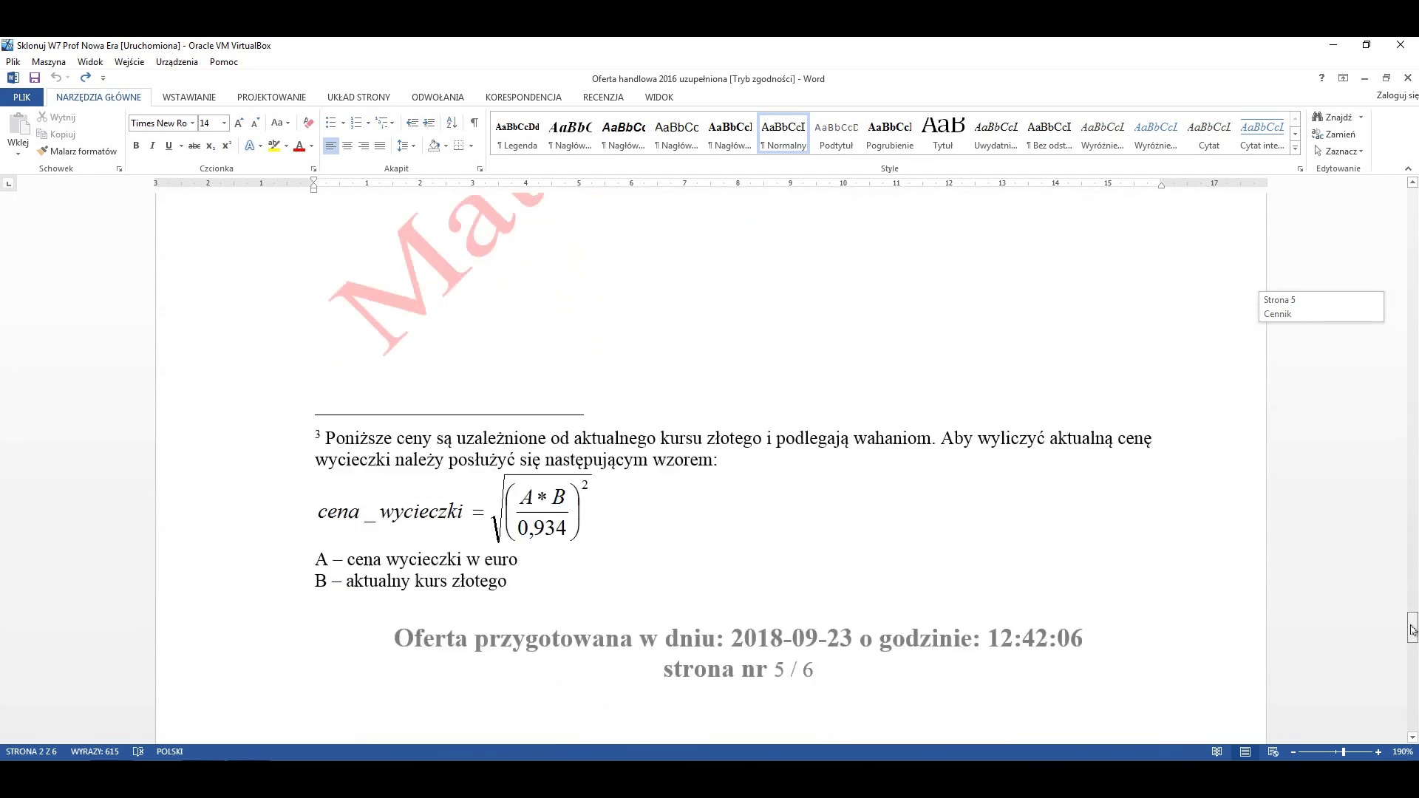
{"action": "left_click_drag", "start_coordinate": [1413, 570], "coordinate": [1412, 647]}
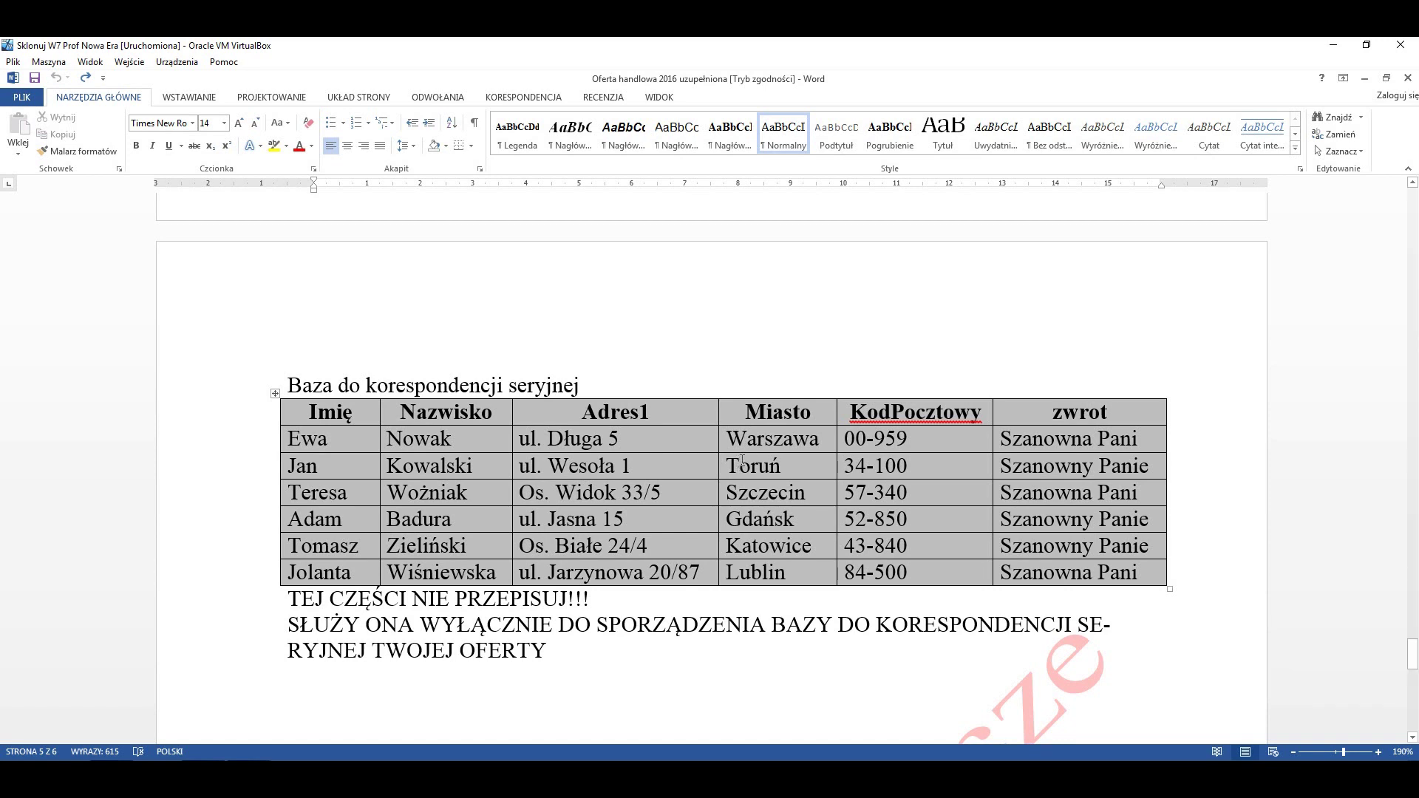
Scroll down and back up through pages 5–6 of the Word offer document to review them
{"action": "scroll", "coordinate": [830, 452], "scroll_direction": "down", "scroll_amount": 1}
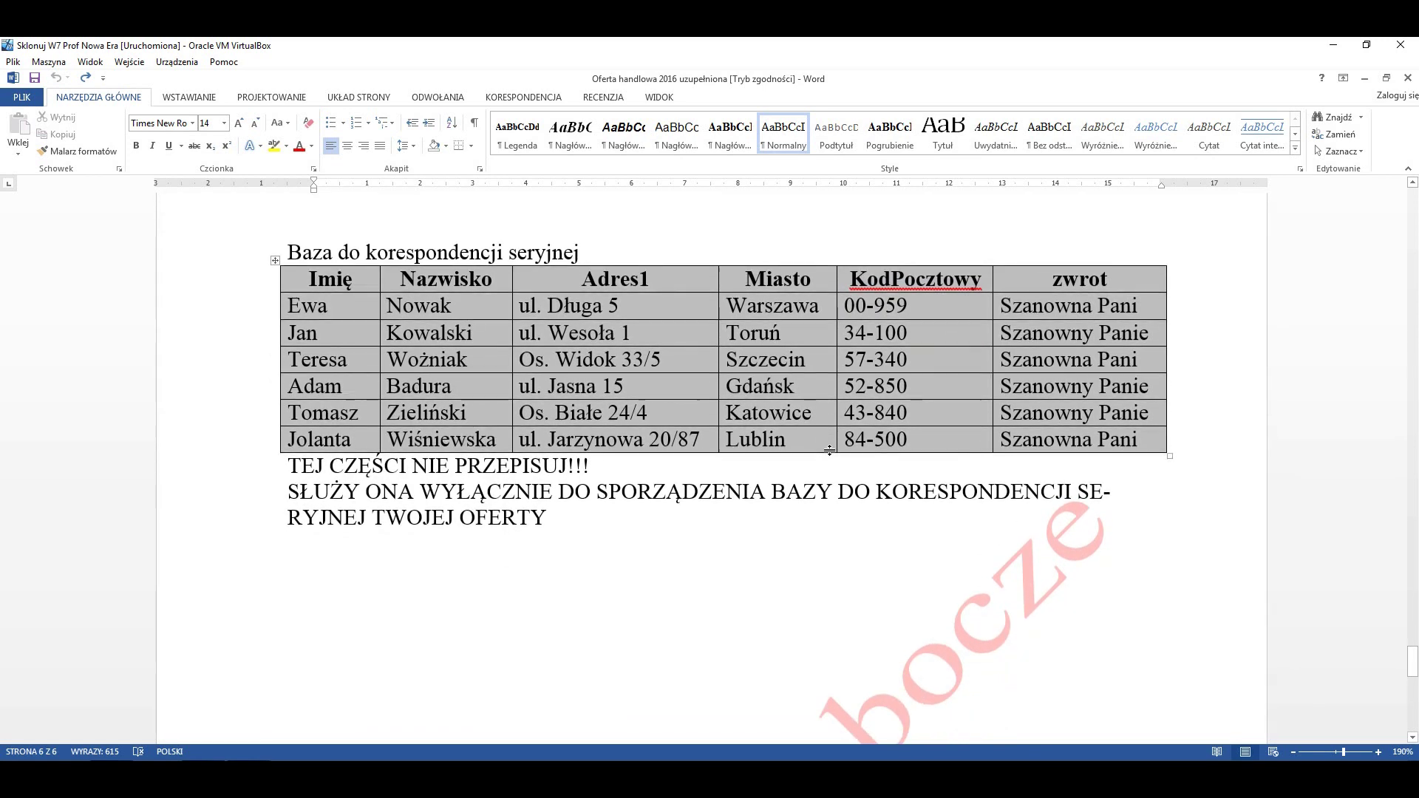
{"action": "scroll", "coordinate": [831, 448], "scroll_direction": "up", "scroll_amount": 2}
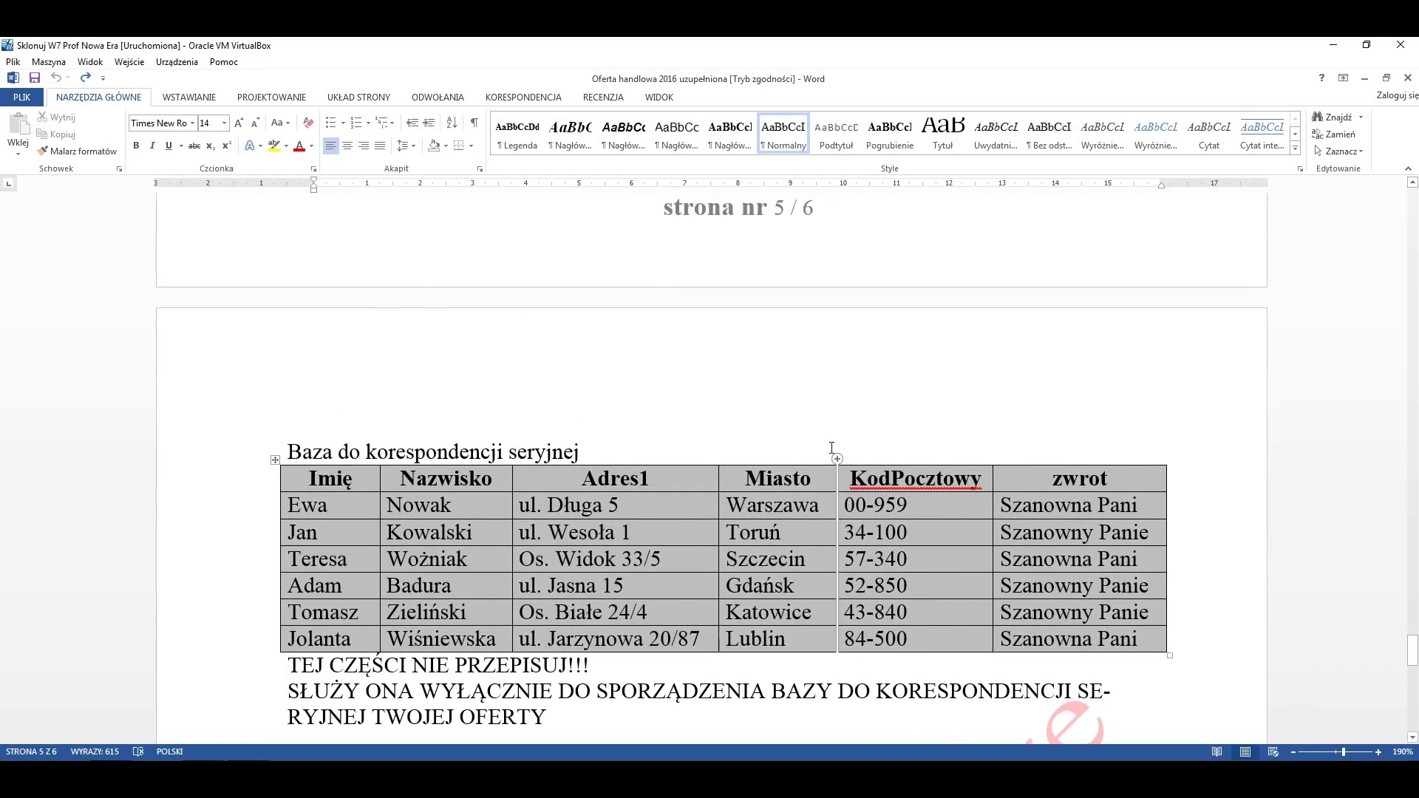
{"action": "scroll", "coordinate": [831, 448], "scroll_direction": "down", "scroll_amount": 2}
{"action": "scroll", "coordinate": [831, 448], "scroll_direction": "down", "scroll_amount": 3}
{"action": "scroll", "coordinate": [828, 449], "scroll_direction": "down", "scroll_amount": 2}
{"action": "scroll", "coordinate": [824, 449], "scroll_direction": "down", "scroll_amount": 2}
{"action": "scroll", "coordinate": [817, 450], "scroll_direction": "down", "scroll_amount": 1}
{"action": "scroll", "coordinate": [818, 450], "scroll_direction": "down", "scroll_amount": 1}
{"action": "scroll", "coordinate": [817, 450], "scroll_direction": "down", "scroll_amount": 2}
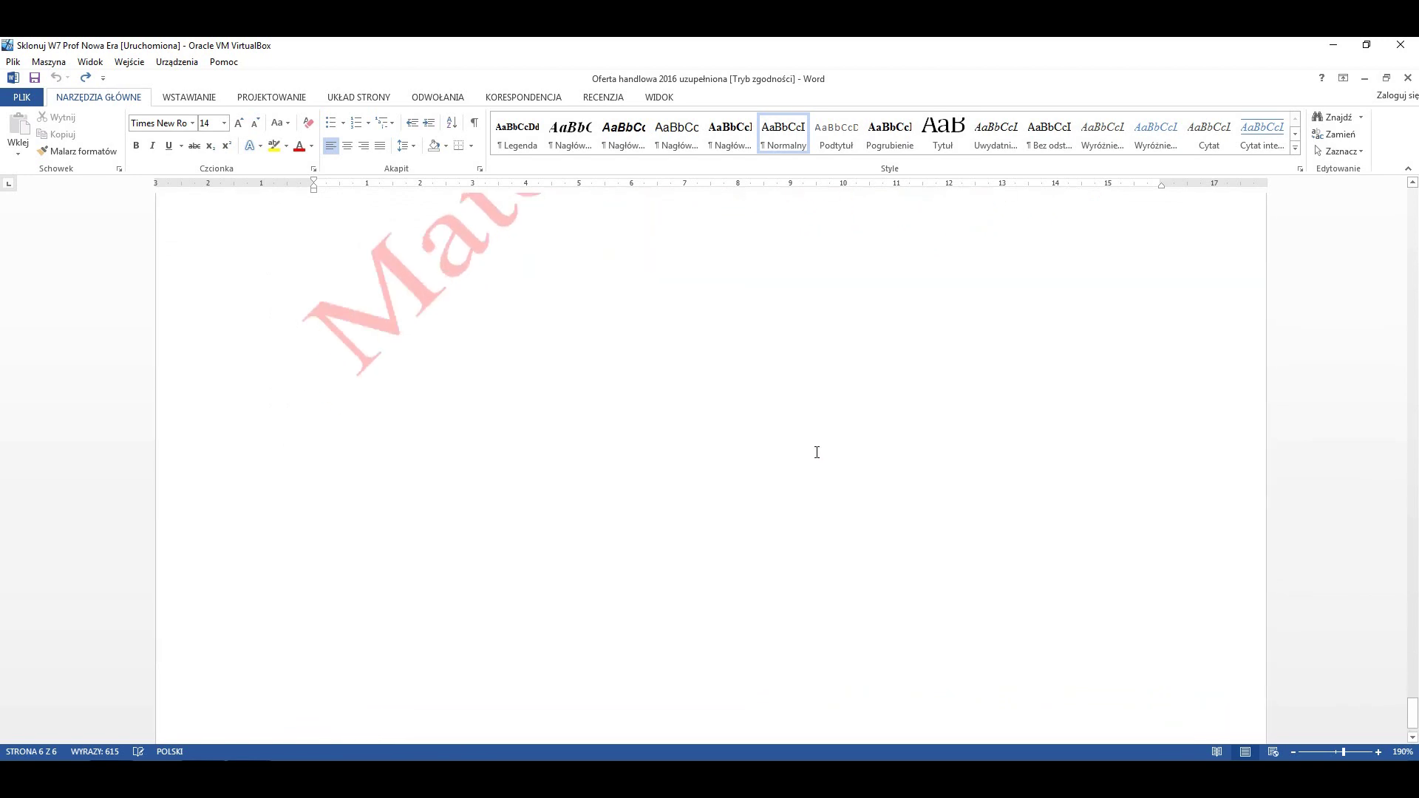
{"action": "scroll", "coordinate": [816, 451], "scroll_direction": "down", "scroll_amount": 2}
{"action": "scroll", "coordinate": [815, 453], "scroll_direction": "up", "scroll_amount": 3}
{"action": "scroll", "coordinate": [815, 452], "scroll_direction": "up", "scroll_amount": 3}
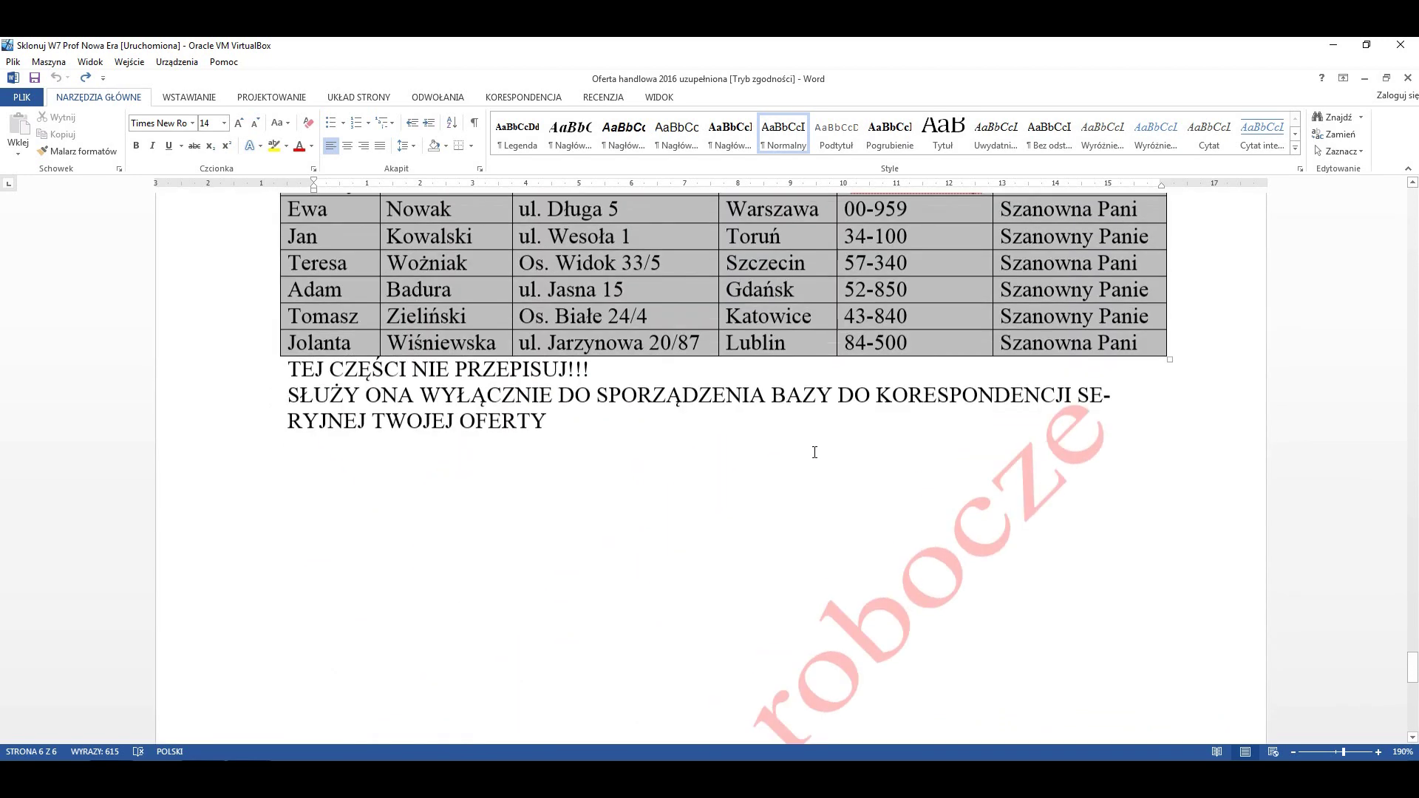
{"action": "scroll", "coordinate": [815, 452], "scroll_direction": "up", "scroll_amount": 3}
{"action": "scroll", "coordinate": [814, 452], "scroll_direction": "up", "scroll_amount": 1}
{"action": "scroll", "coordinate": [814, 452], "scroll_direction": "up", "scroll_amount": 2}
{"action": "scroll", "coordinate": [815, 453], "scroll_direction": "up", "scroll_amount": 1}
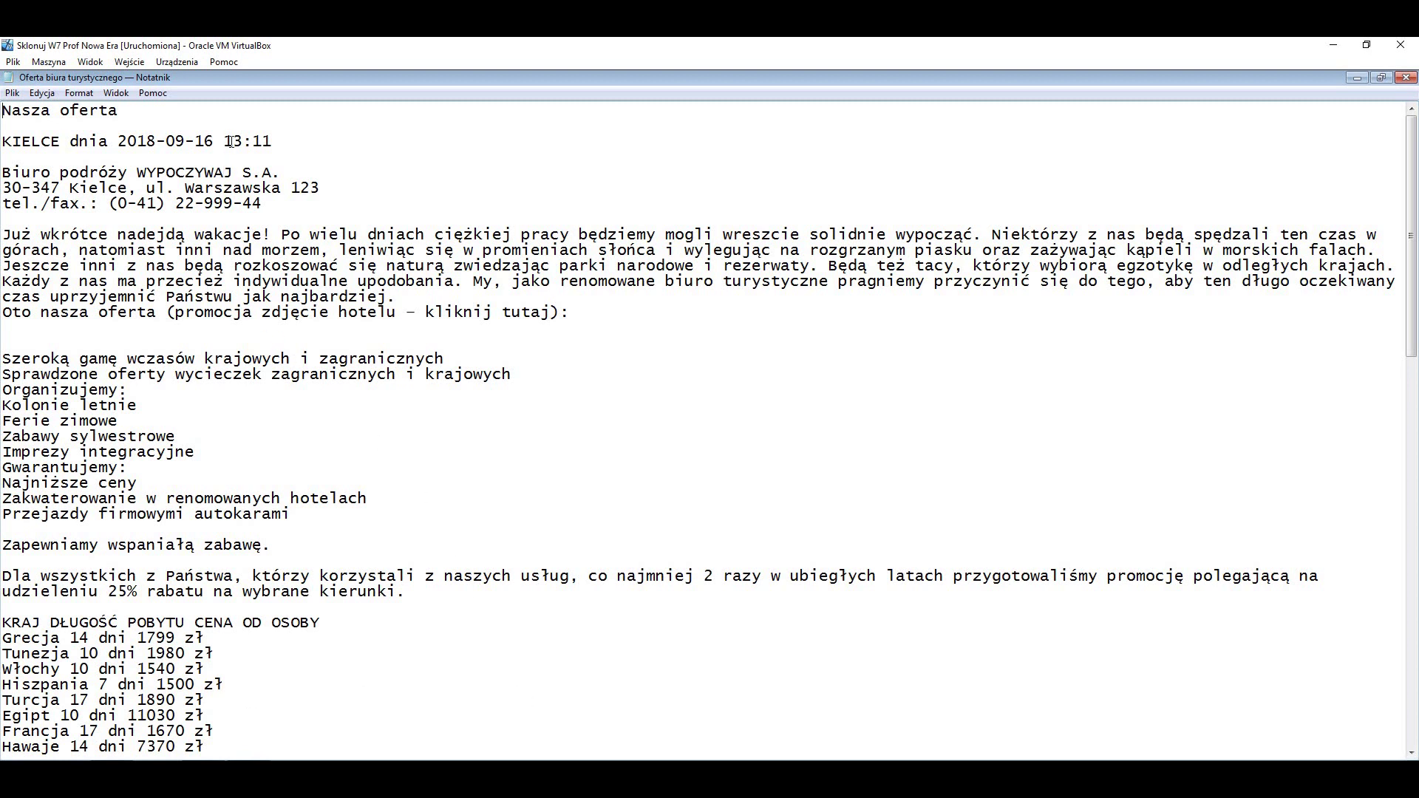
Set Notepad's display font size to 24 through Format > Czcionka
{"action": "left_click", "coordinate": [79, 93]}
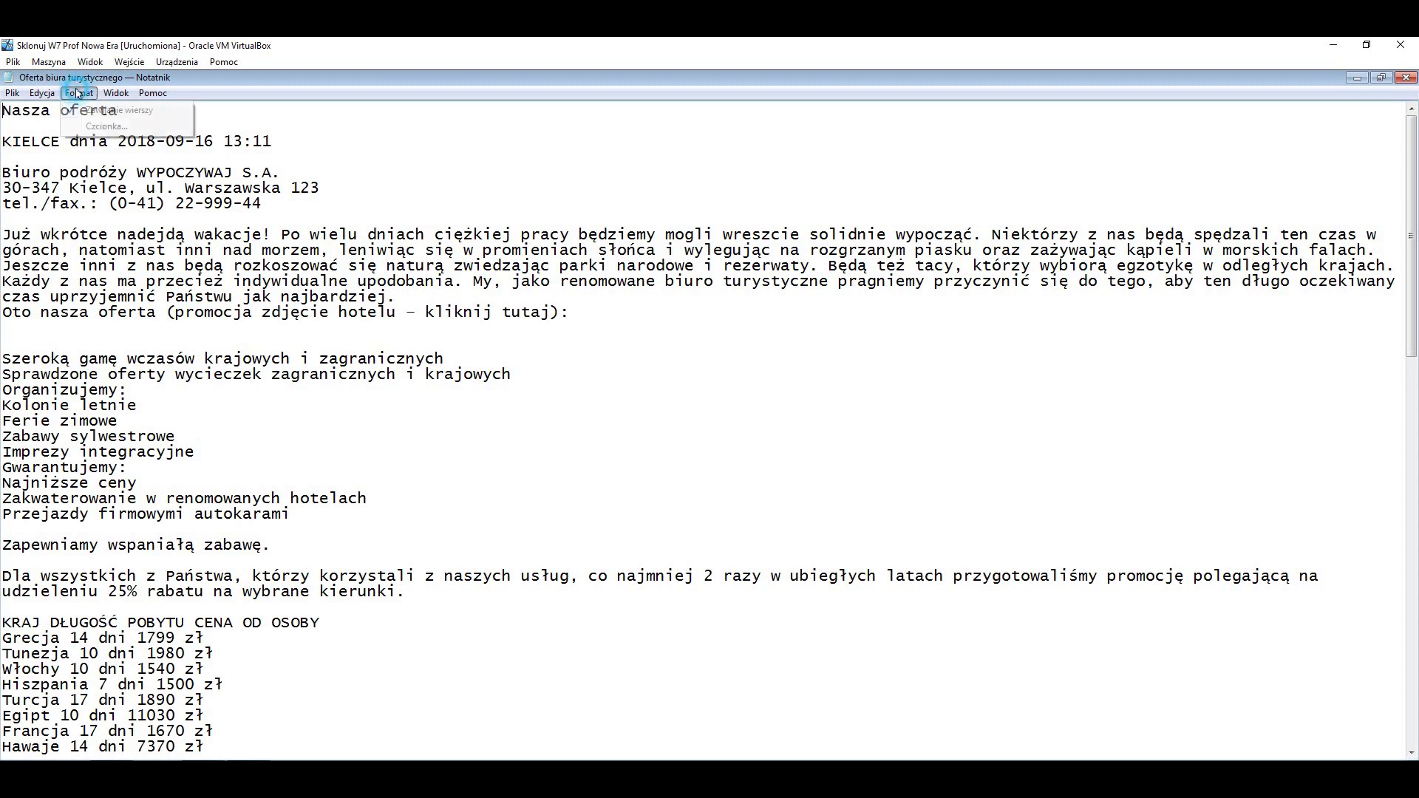
{"action": "left_click", "coordinate": [96, 125]}
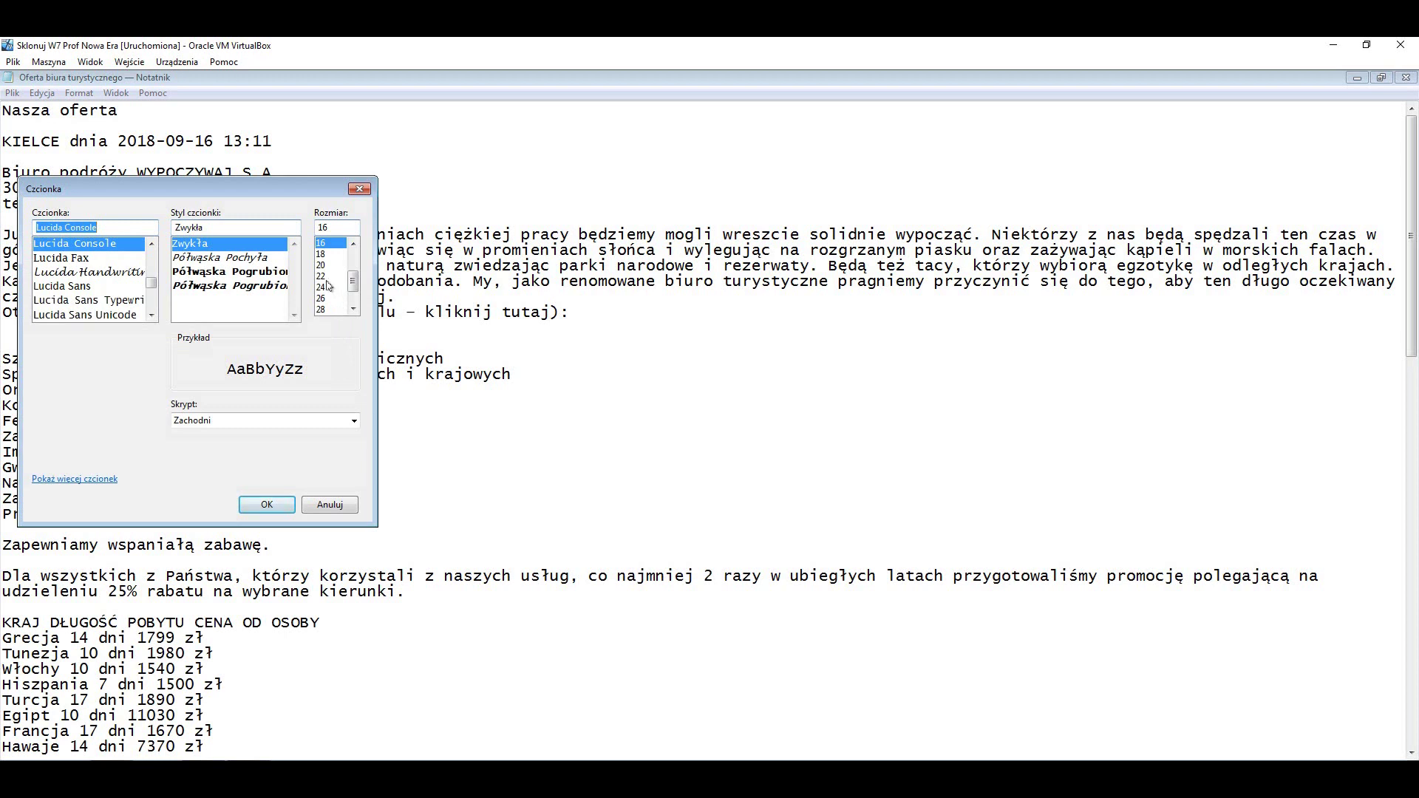
{"action": "left_click", "coordinate": [326, 287]}
{"action": "left_click", "coordinate": [275, 504]}
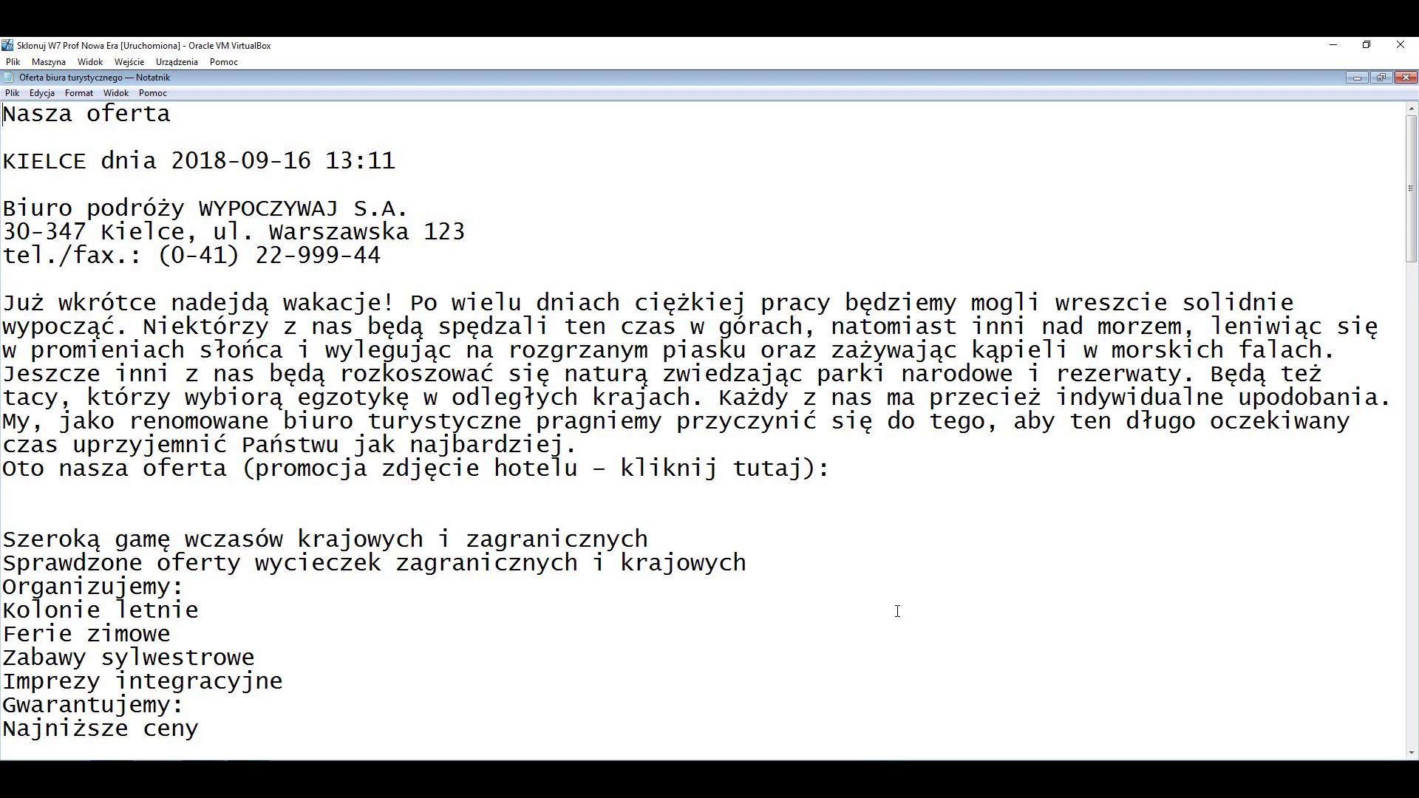
{"action": "scroll", "coordinate": [897, 611], "scroll_direction": "down", "scroll_amount": 1}
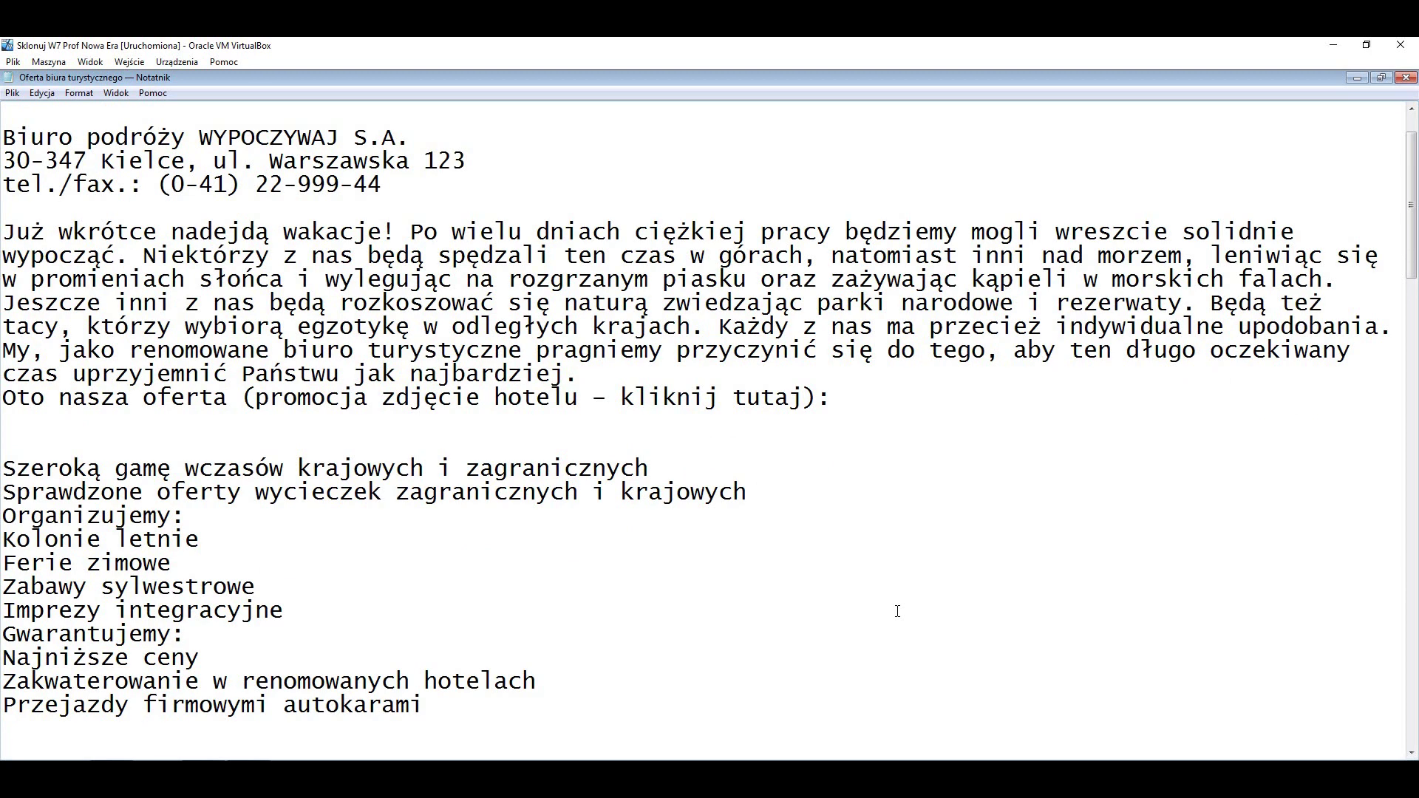
{"action": "scroll", "coordinate": [897, 611], "scroll_direction": "down", "scroll_amount": 1}
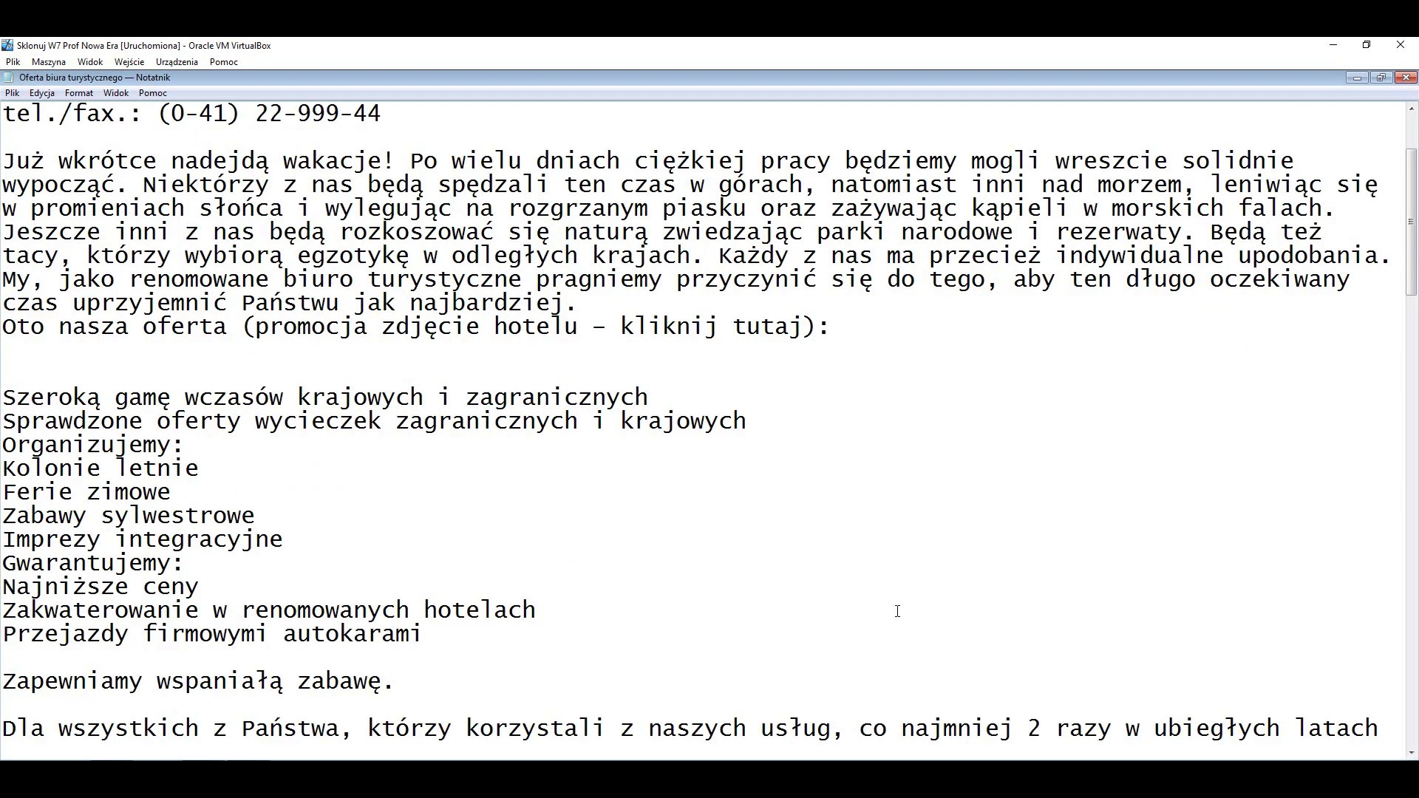
{"action": "scroll", "coordinate": [897, 611], "scroll_direction": "down", "scroll_amount": 1}
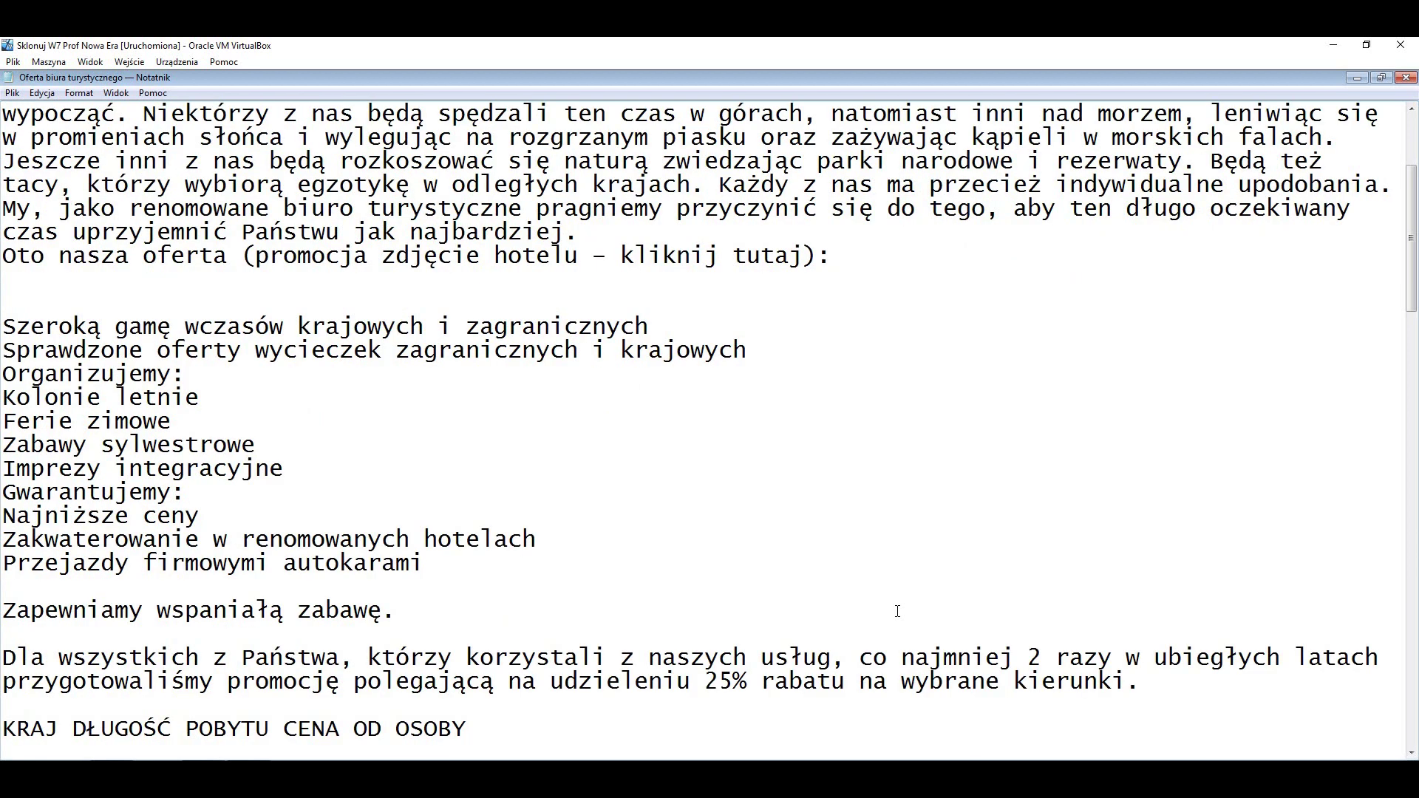
{"action": "scroll", "coordinate": [897, 612], "scroll_direction": "down", "scroll_amount": 1}
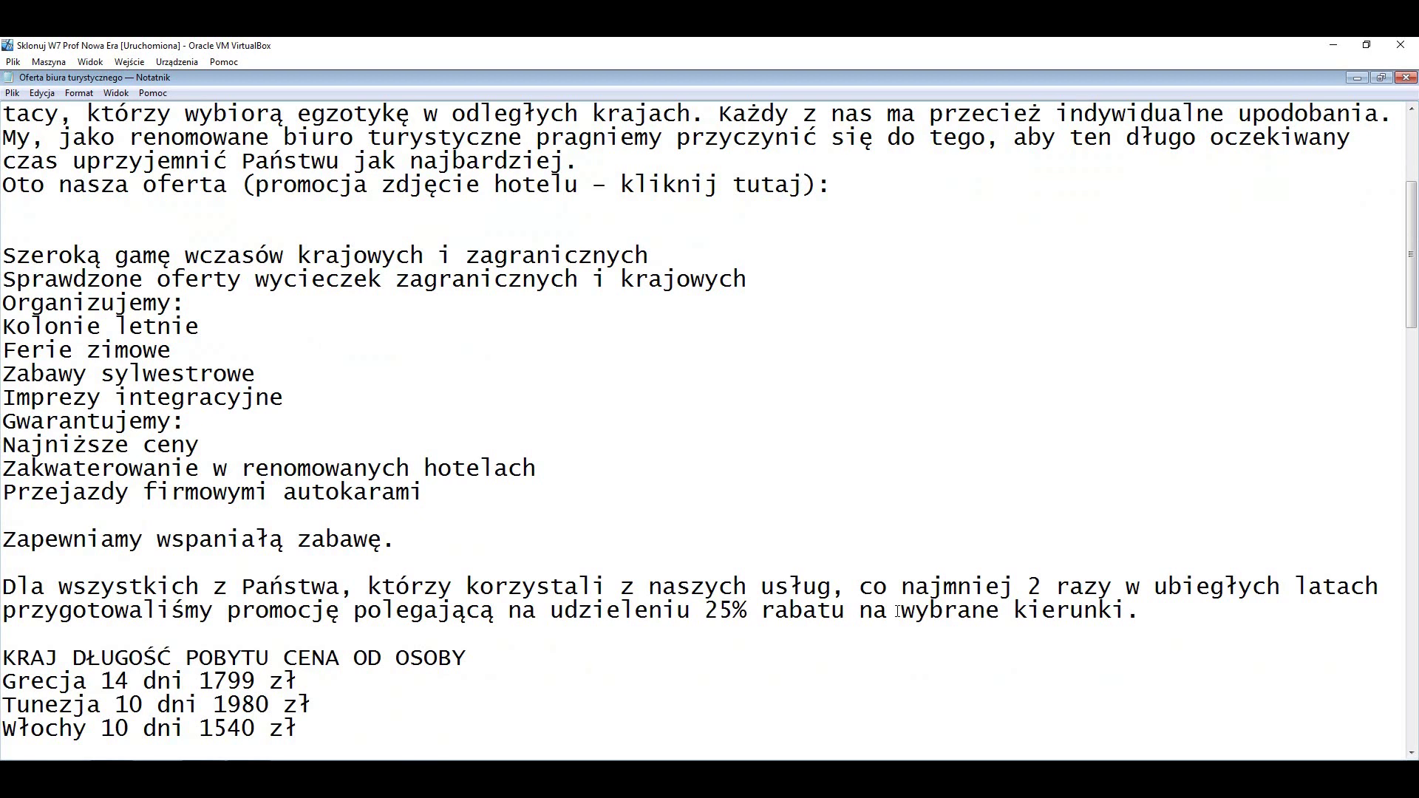
{"action": "scroll", "coordinate": [897, 611], "scroll_direction": "down", "scroll_amount": 1}
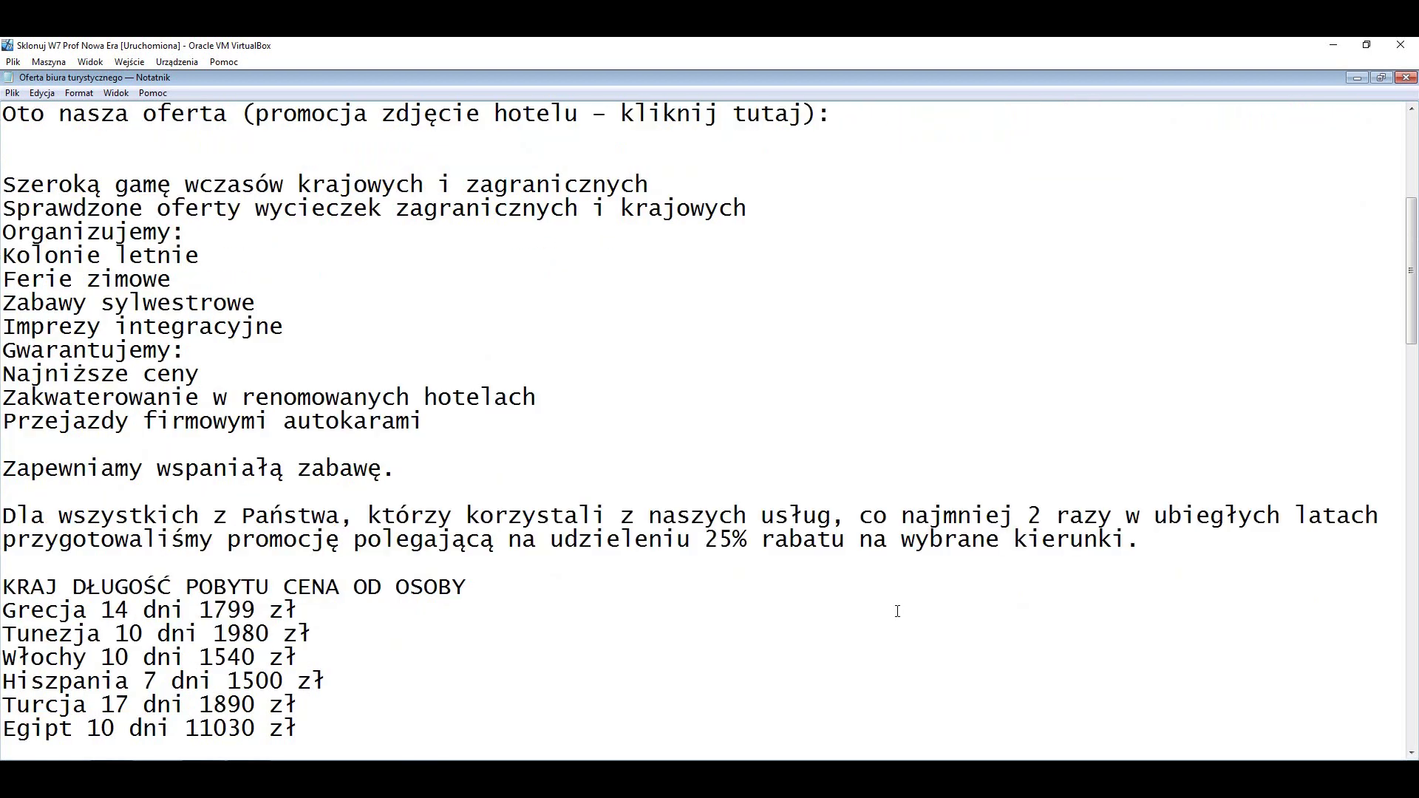
{"action": "scroll", "coordinate": [897, 611], "scroll_direction": "down", "scroll_amount": 1}
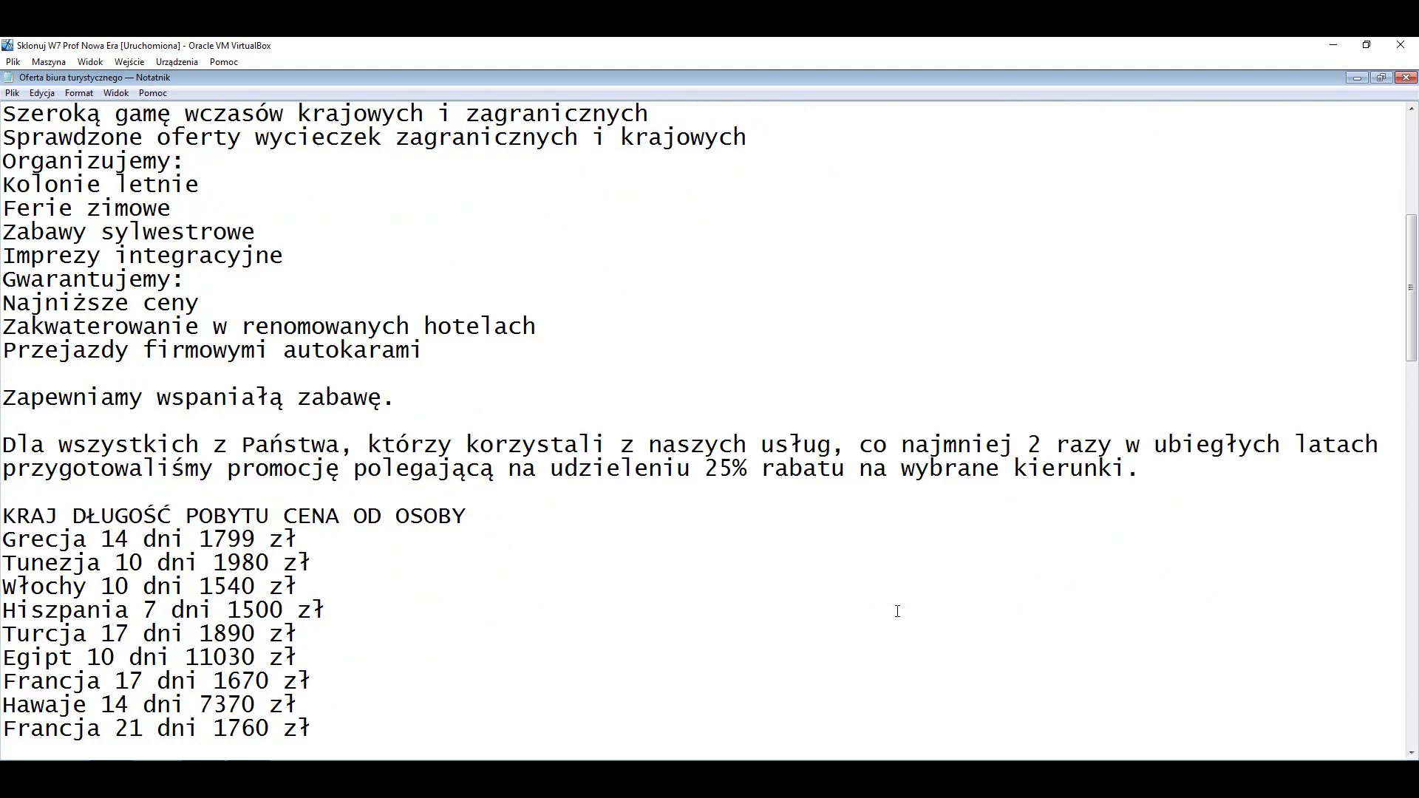
{"action": "scroll", "coordinate": [897, 611], "scroll_direction": "down", "scroll_amount": 1}
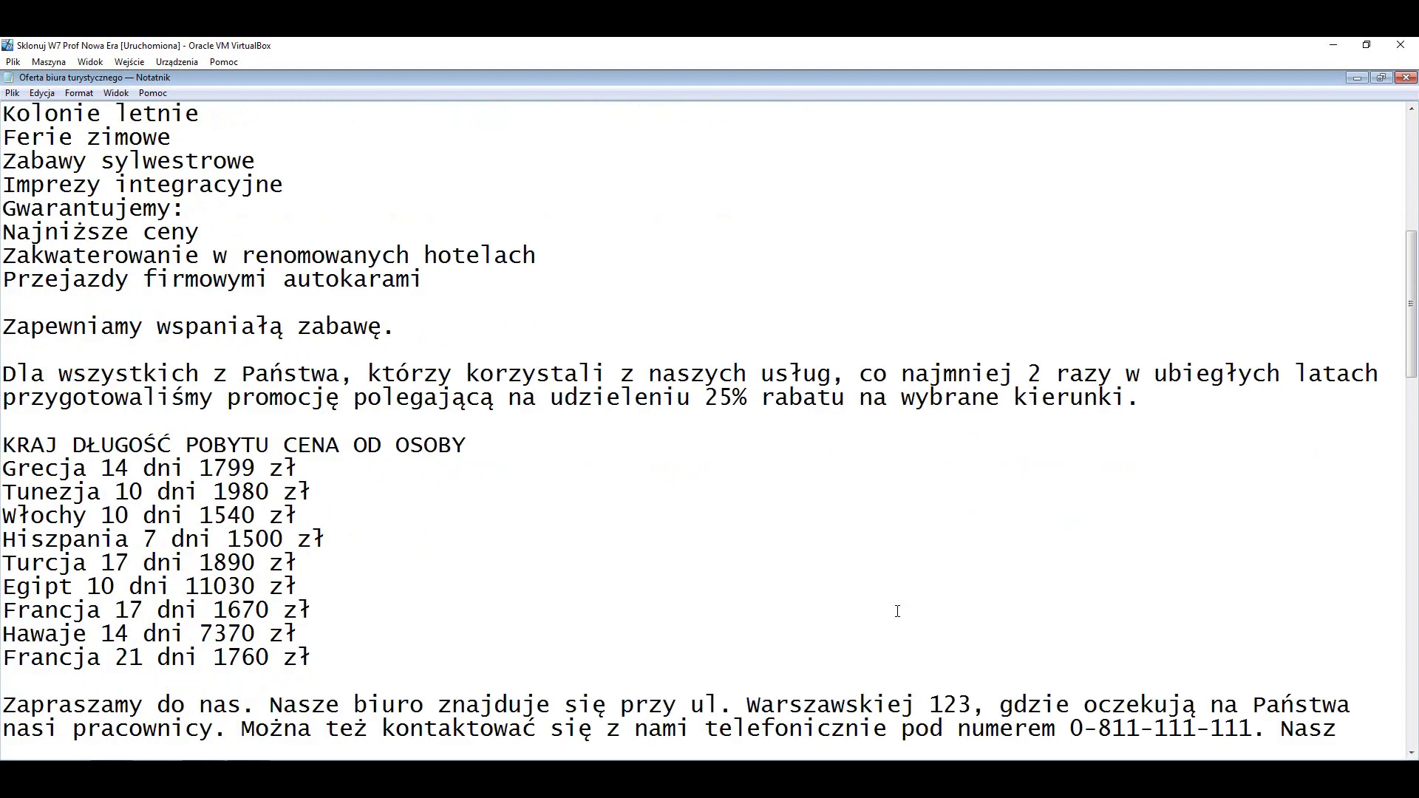
{"action": "scroll", "coordinate": [897, 611], "scroll_direction": "down", "scroll_amount": 1}
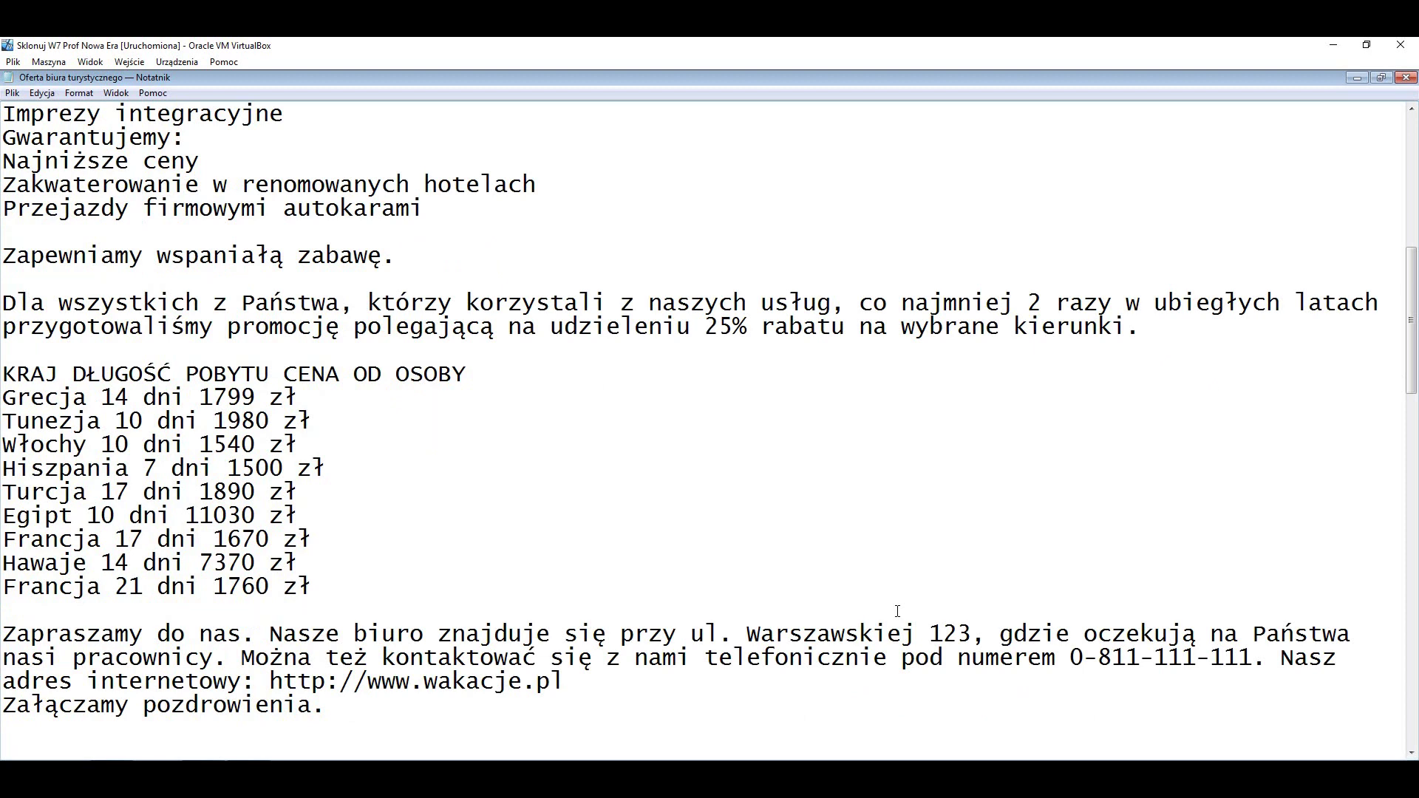
{"action": "scroll", "coordinate": [897, 612], "scroll_direction": "down", "scroll_amount": 1}
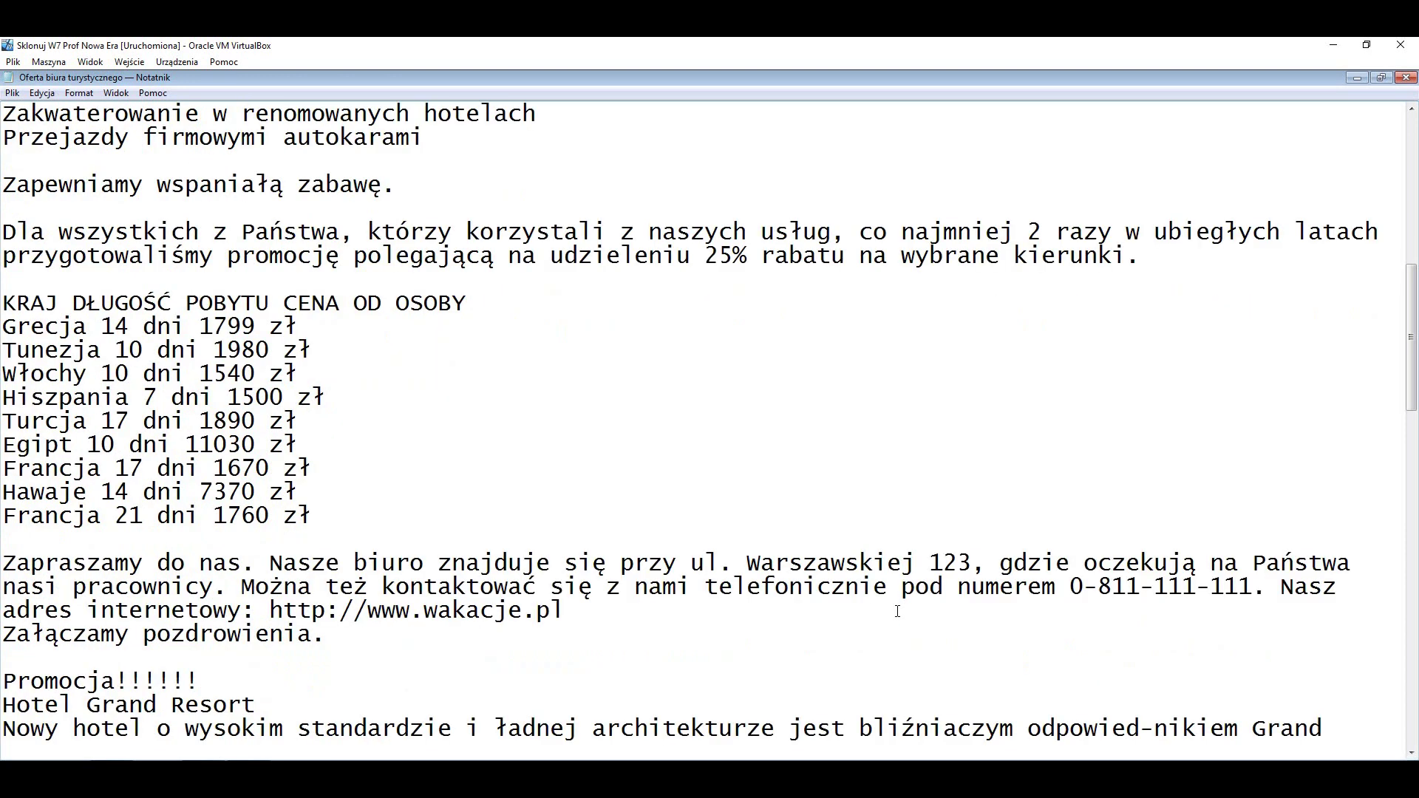
{"action": "scroll", "coordinate": [897, 612], "scroll_direction": "down", "scroll_amount": 1}
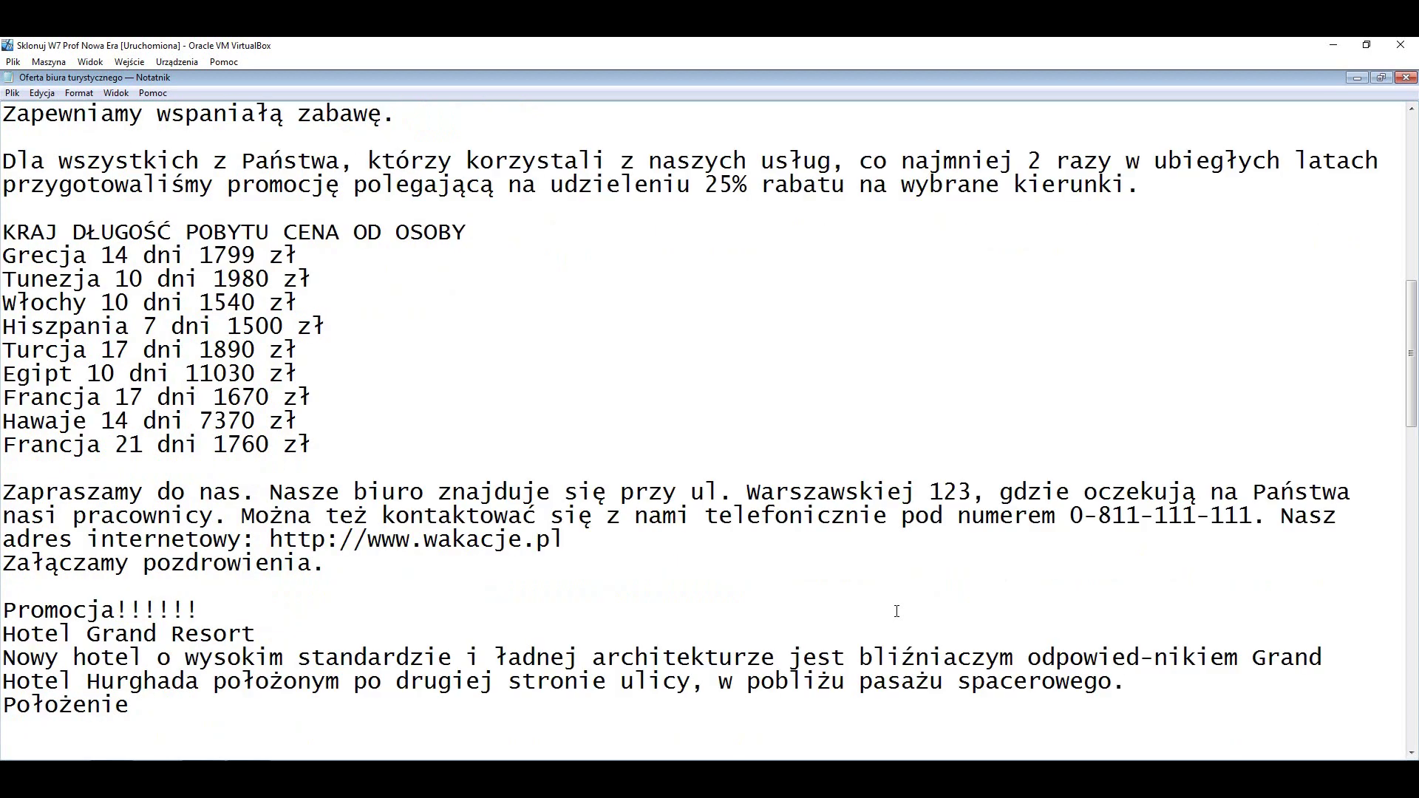
{"action": "scroll", "coordinate": [897, 611], "scroll_direction": "down", "scroll_amount": 1}
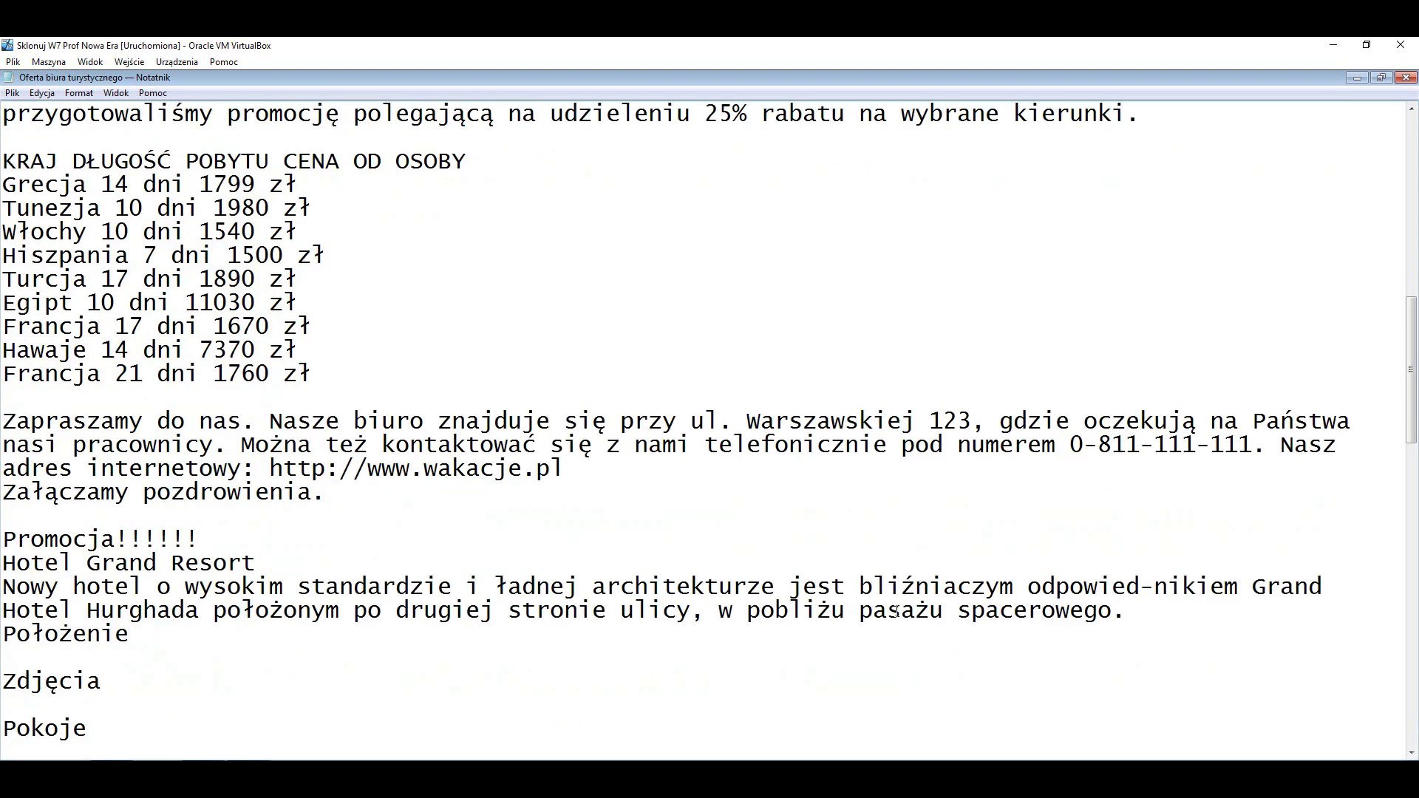
{"action": "scroll", "coordinate": [897, 611], "scroll_direction": "down", "scroll_amount": 1}
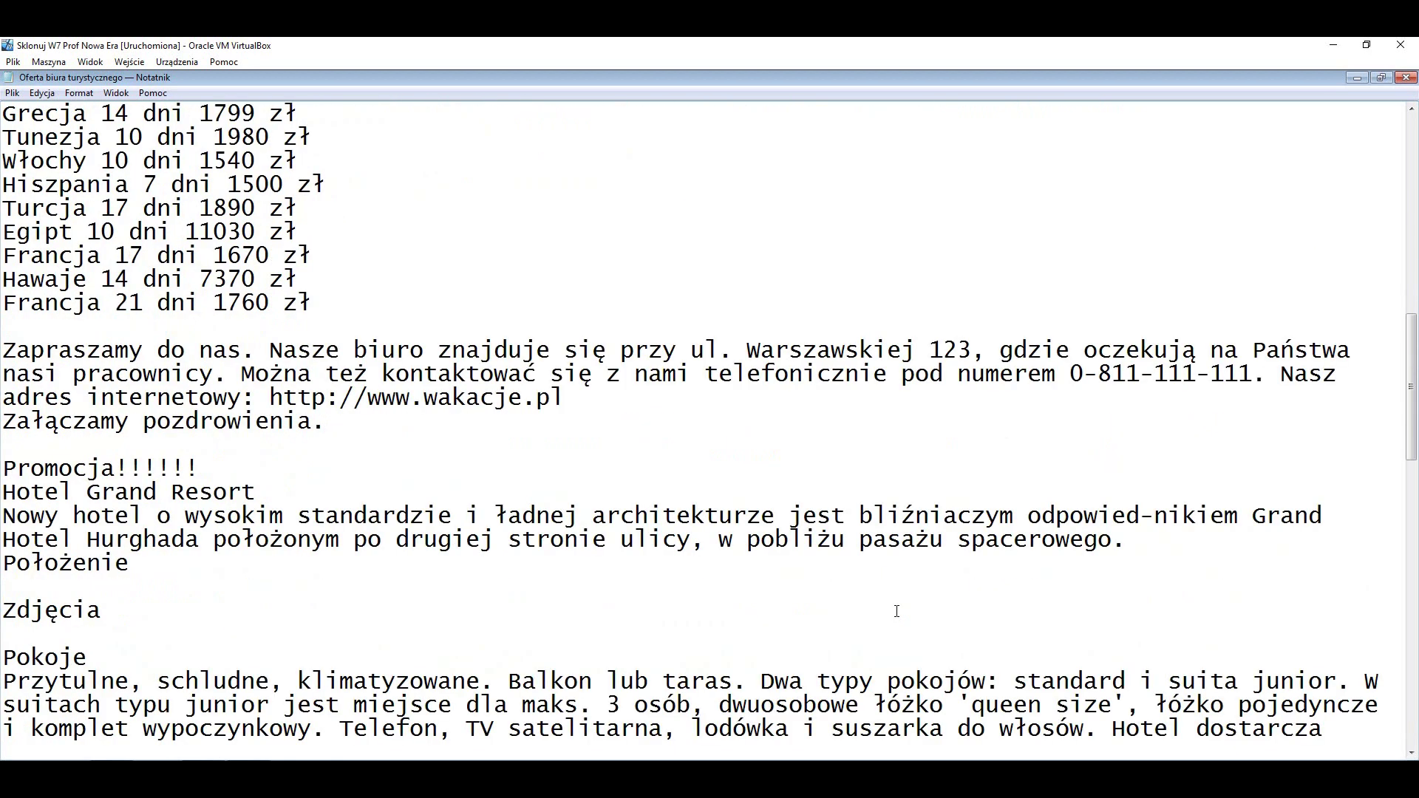
{"action": "scroll", "coordinate": [897, 611], "scroll_direction": "down", "scroll_amount": 1}
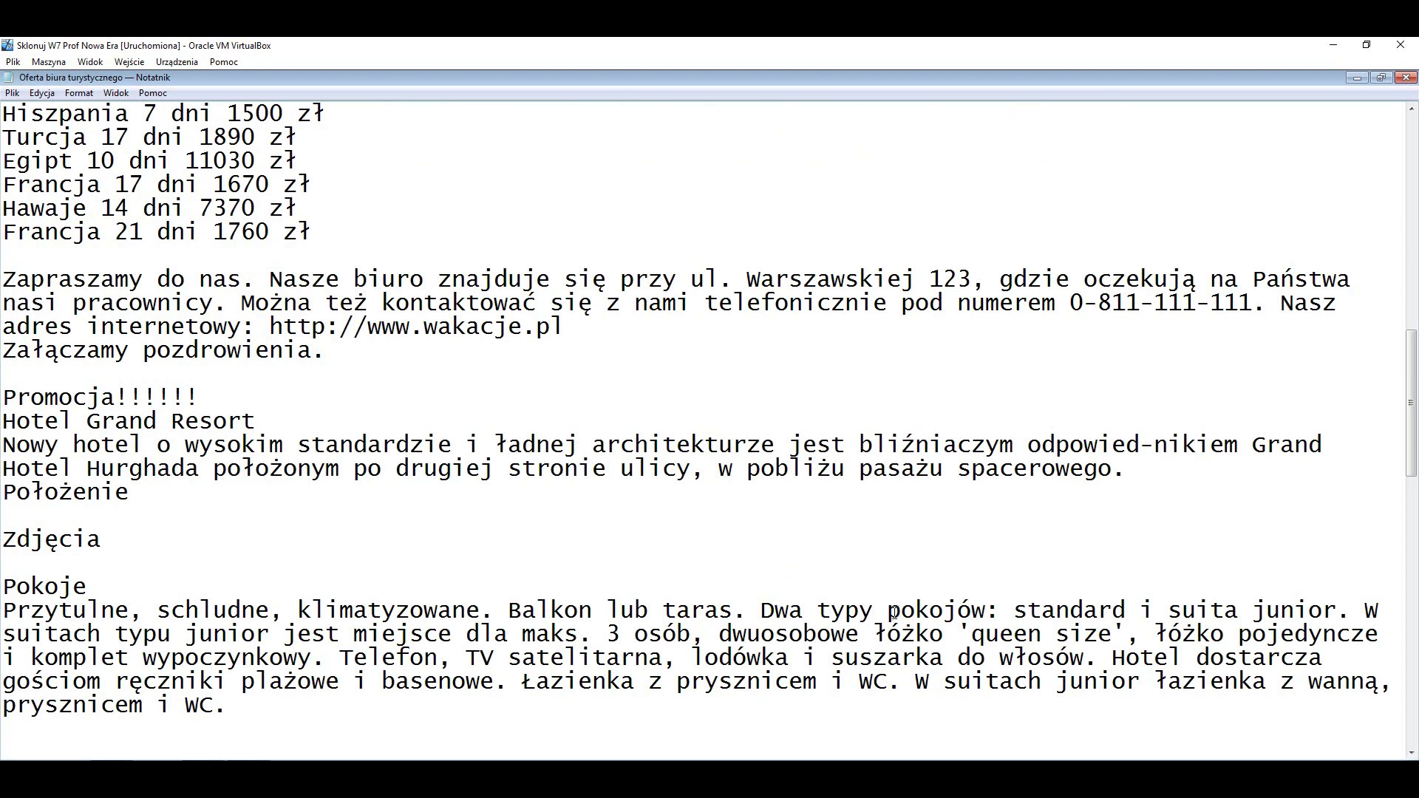
{"action": "scroll", "coordinate": [894, 613], "scroll_direction": "down", "scroll_amount": 1}
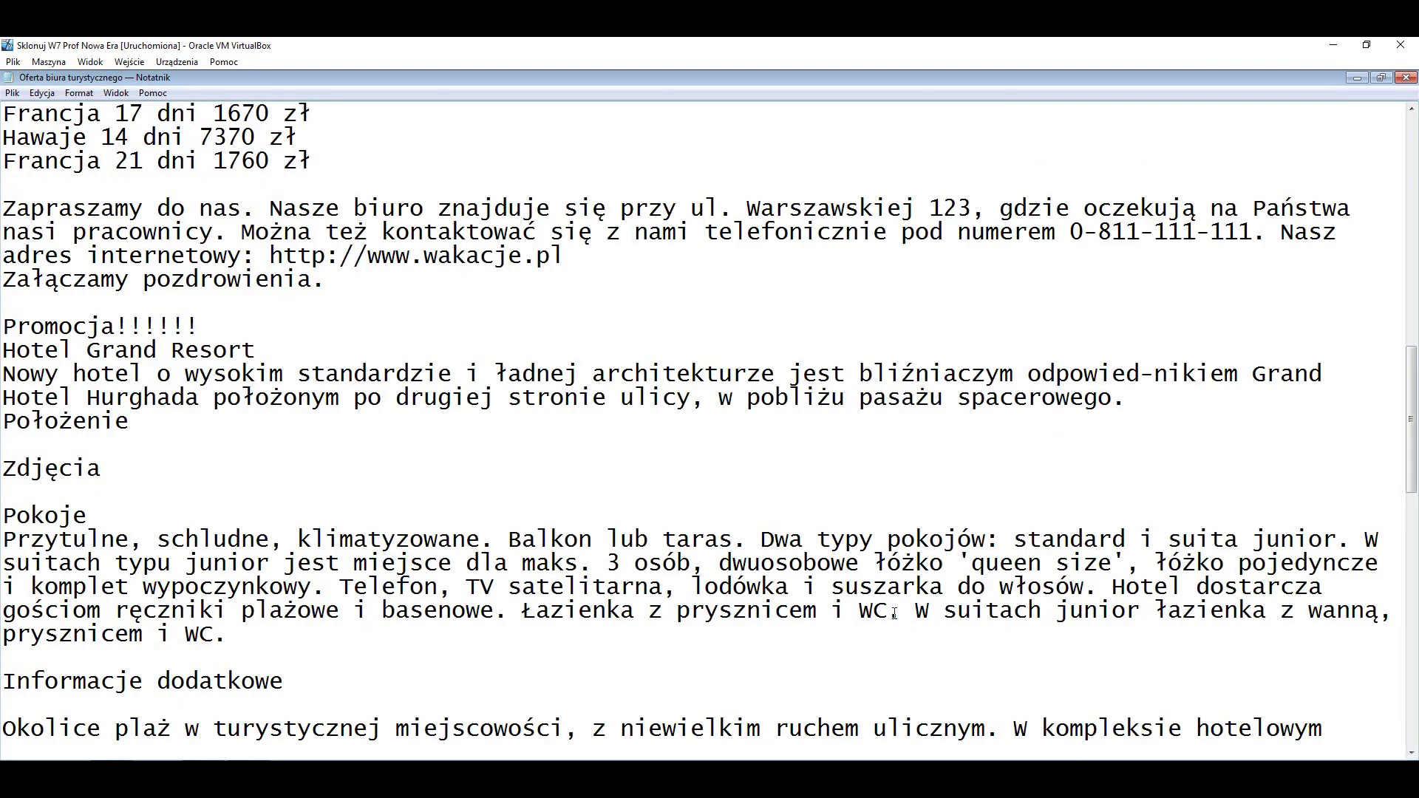
{"action": "scroll", "coordinate": [894, 613], "scroll_direction": "down", "scroll_amount": 1}
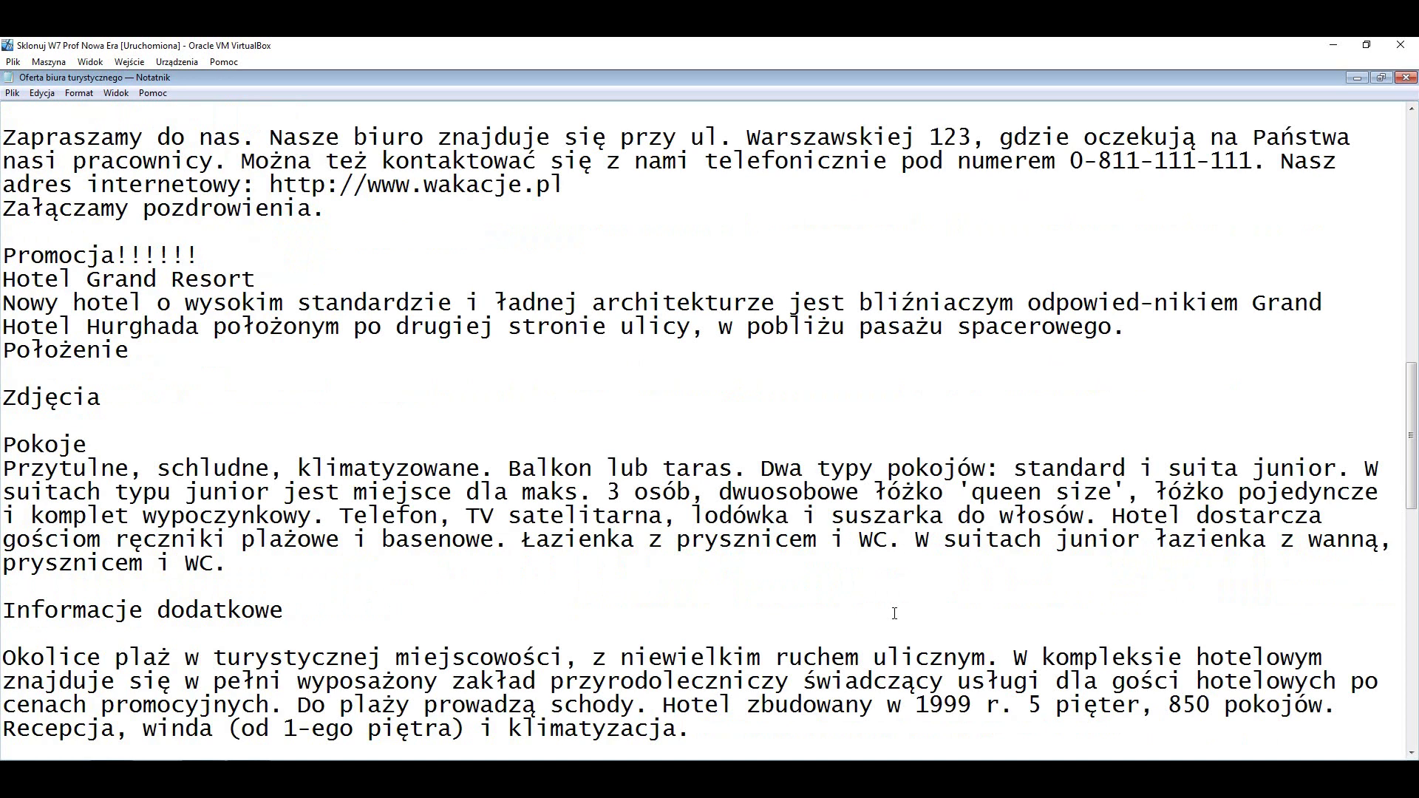
{"action": "scroll", "coordinate": [894, 614], "scroll_direction": "down", "scroll_amount": 1}
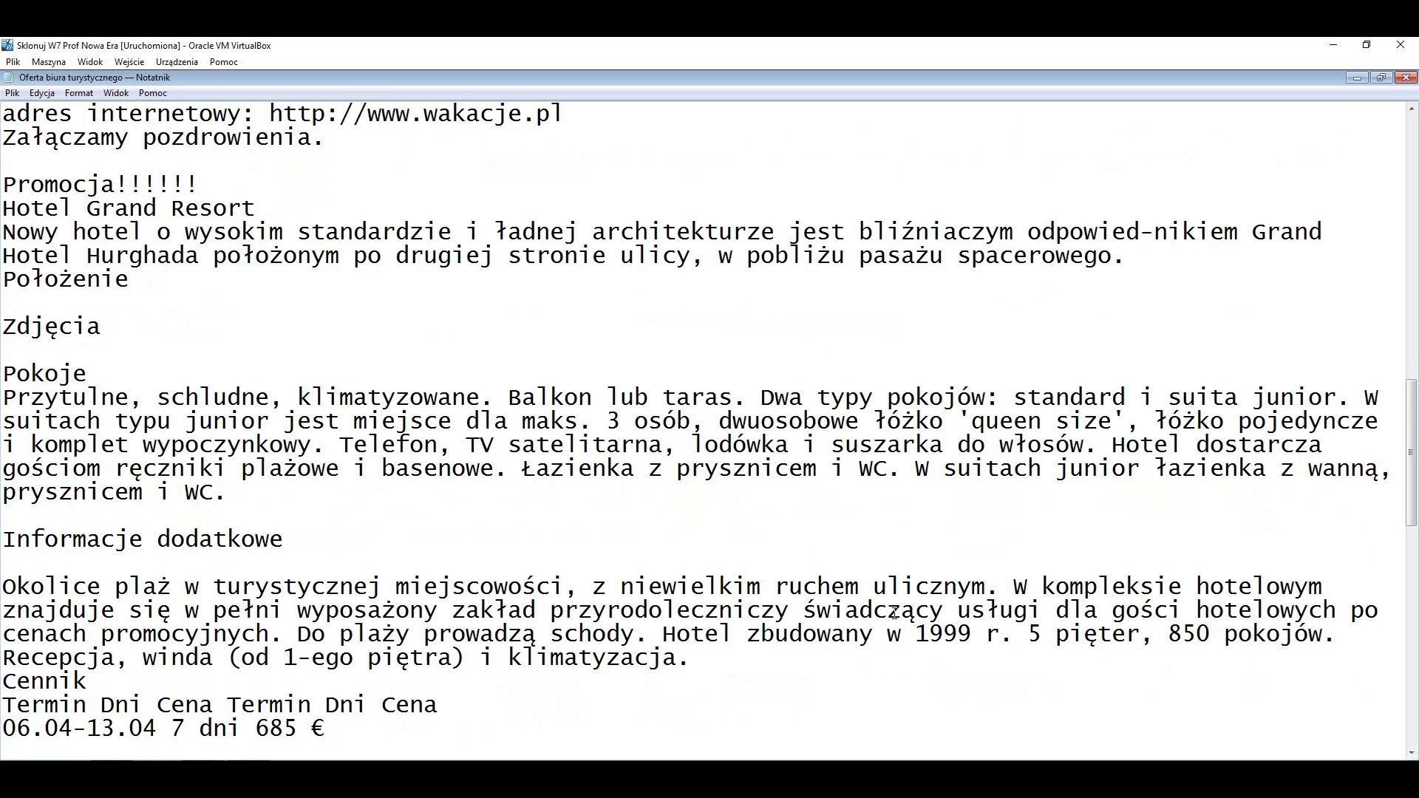
{"action": "left_click_drag", "start_coordinate": [6, 399], "coordinate": [233, 489]}
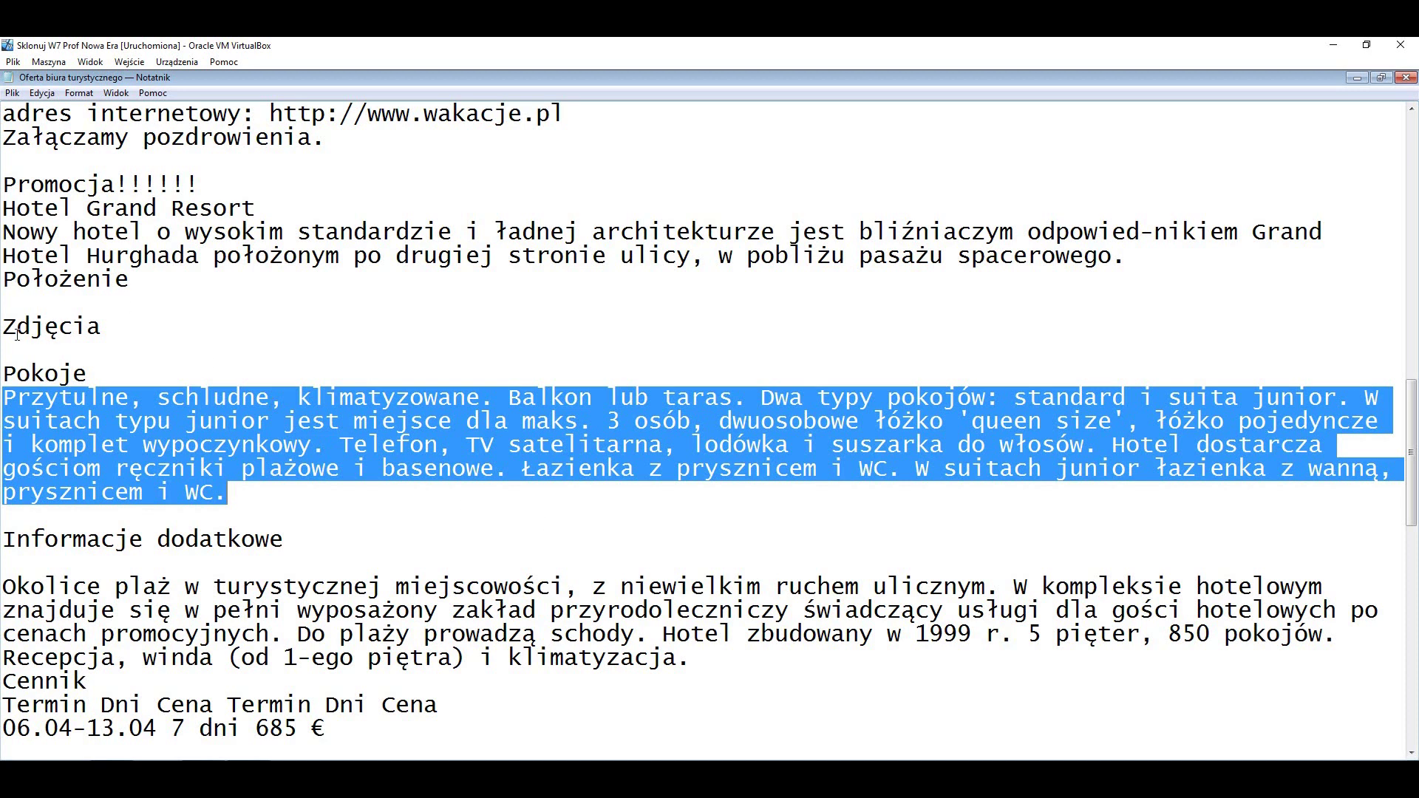
{"action": "left_click_drag", "start_coordinate": [3, 328], "coordinate": [104, 334]}
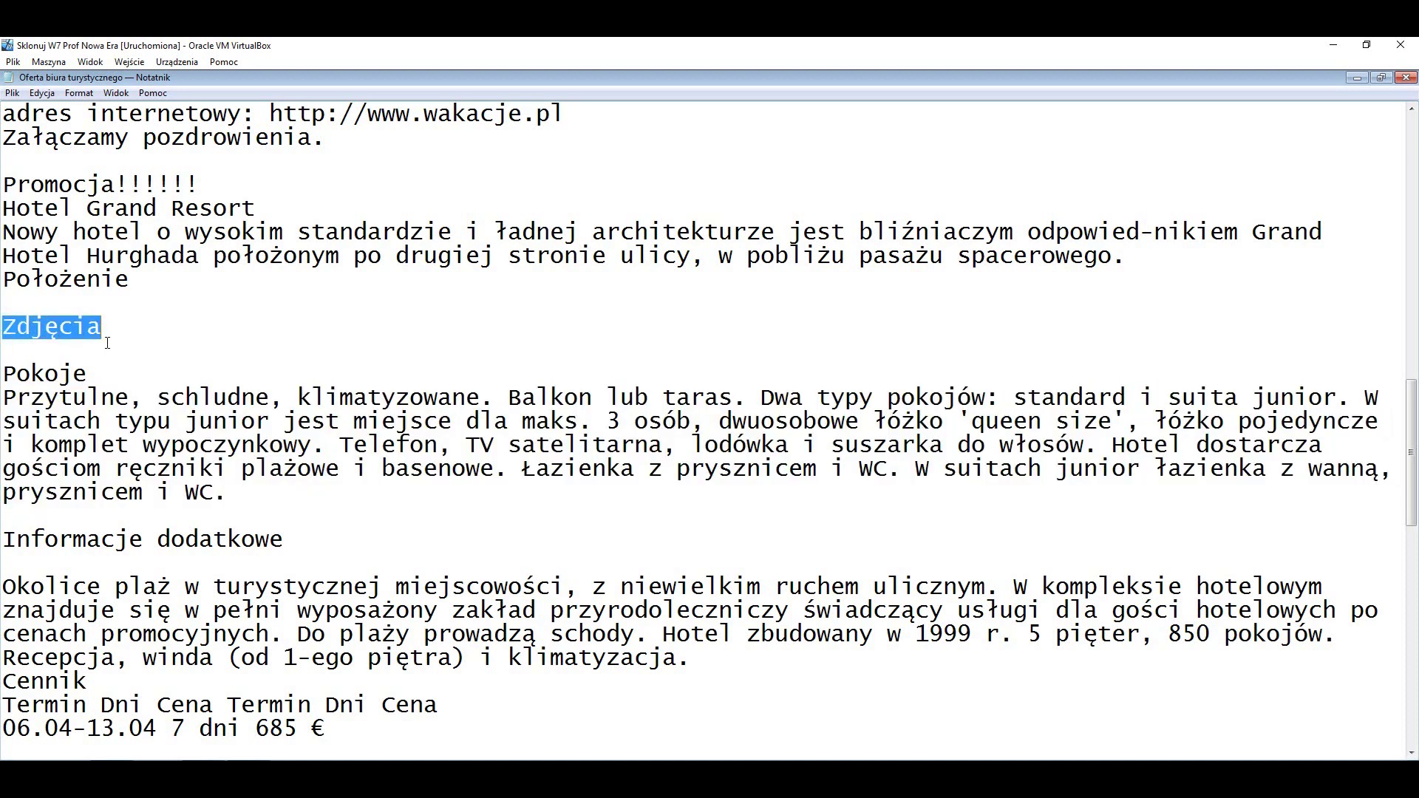
{"action": "left_click", "coordinate": [86, 372]}
{"action": "scroll", "coordinate": [86, 372], "scroll_direction": "up", "scroll_amount": 5}
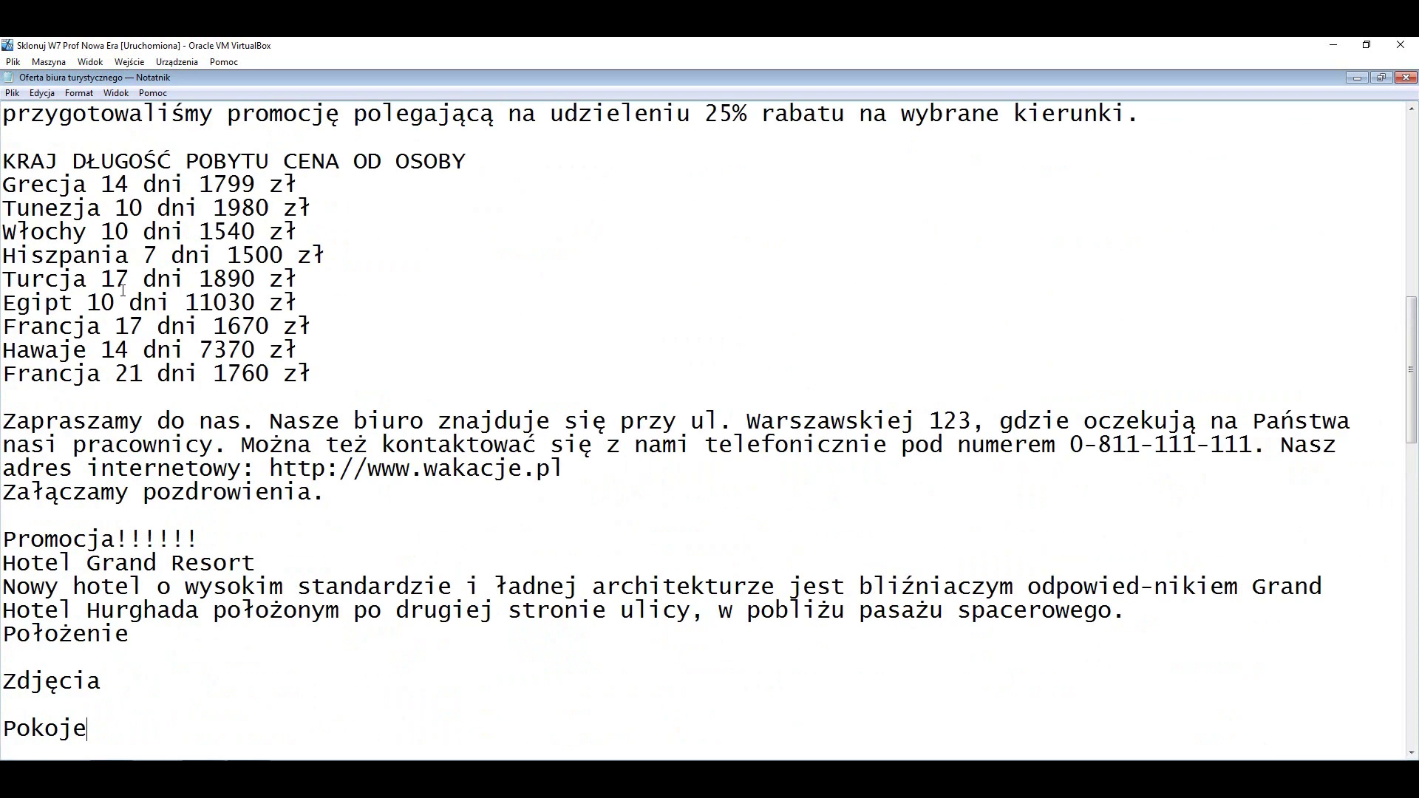
{"action": "scroll", "coordinate": [140, 331], "scroll_direction": "up", "scroll_amount": 4}
{"action": "left_click_drag", "start_coordinate": [4, 468], "coordinate": [312, 470]}
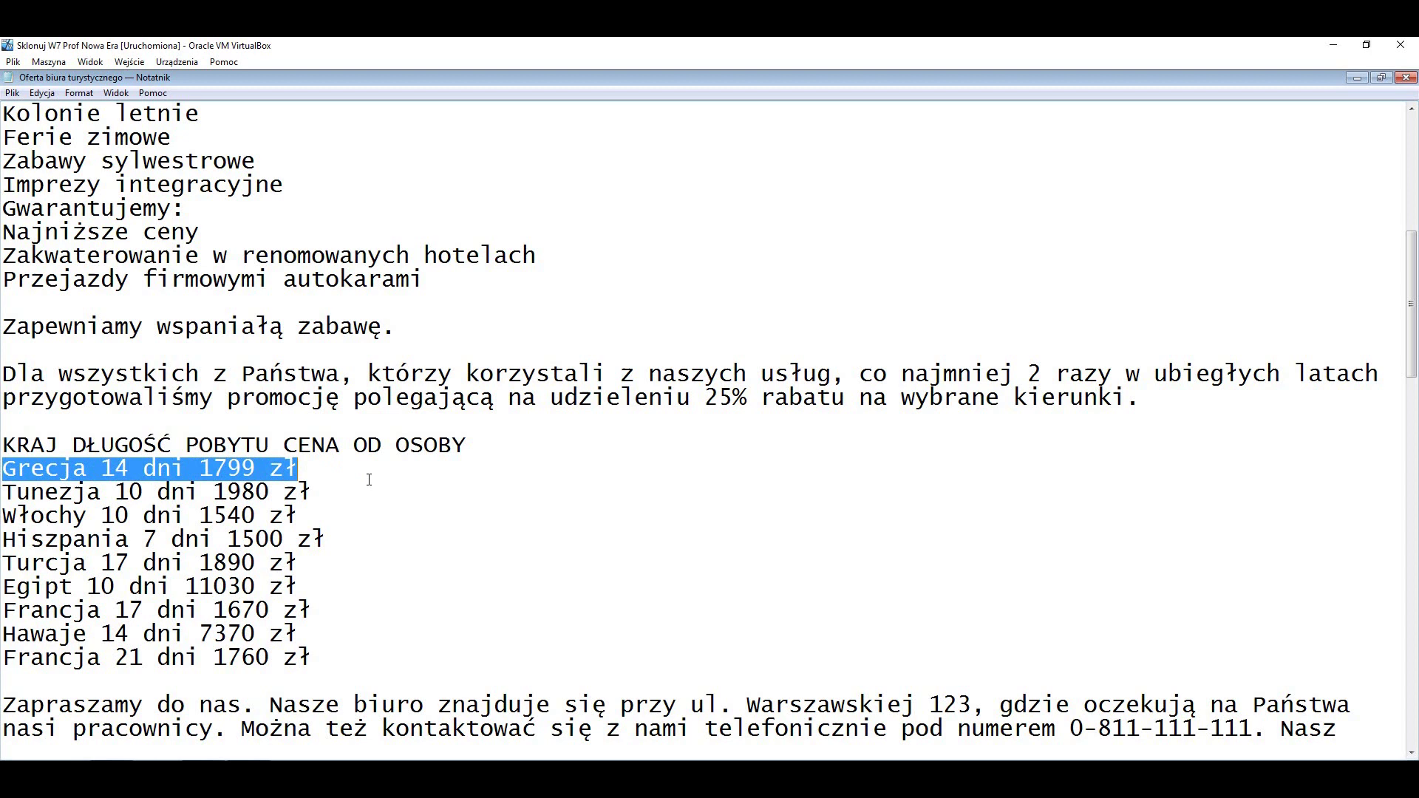
{"action": "left_click", "coordinate": [315, 470]}
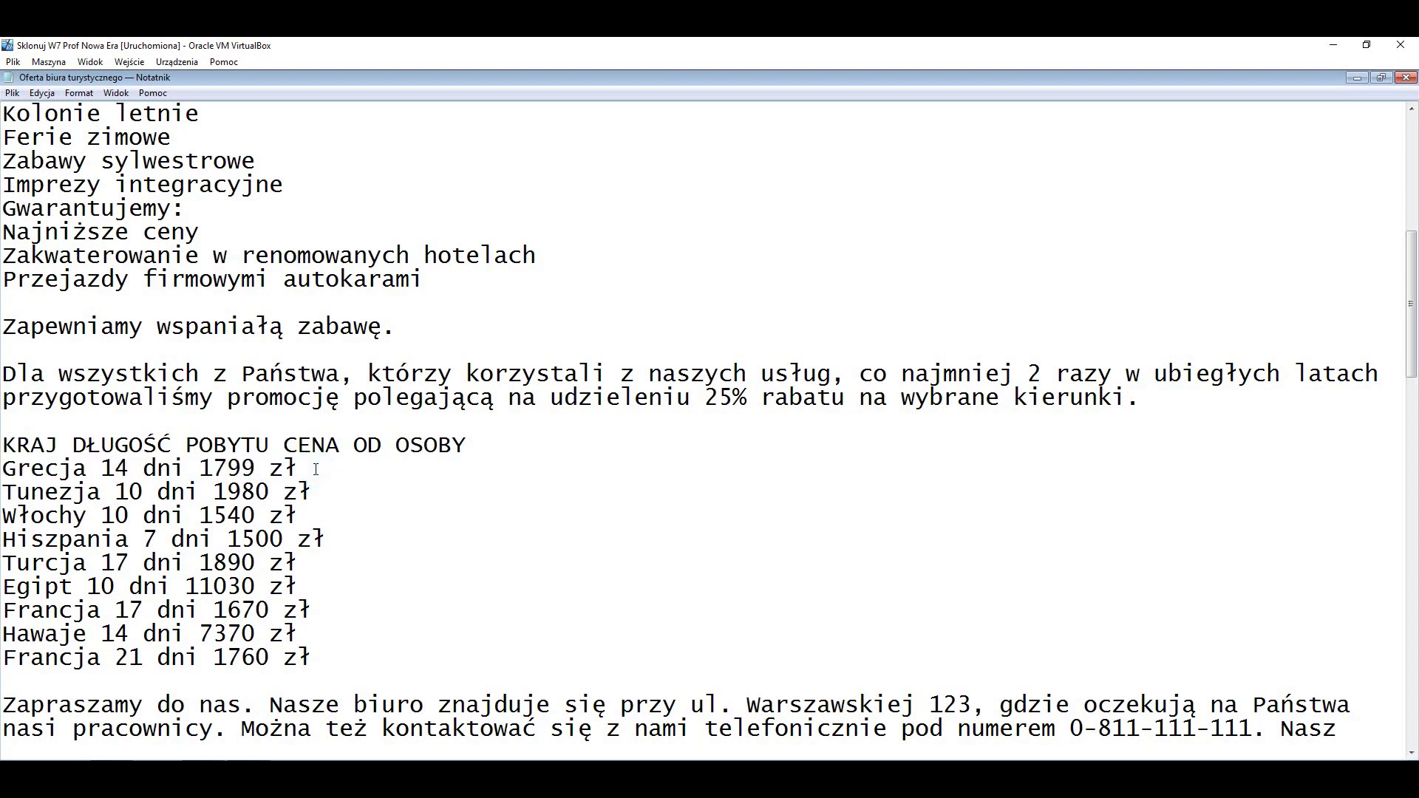
{"action": "scroll", "coordinate": [315, 469], "scroll_direction": "down", "scroll_amount": 2}
{"action": "scroll", "coordinate": [315, 470], "scroll_direction": "down", "scroll_amount": 7}
{"action": "scroll", "coordinate": [316, 470], "scroll_direction": "down", "scroll_amount": 3}
{"action": "scroll", "coordinate": [315, 469], "scroll_direction": "down", "scroll_amount": 2}
{"action": "scroll", "coordinate": [316, 469], "scroll_direction": "up", "scroll_amount": 2}
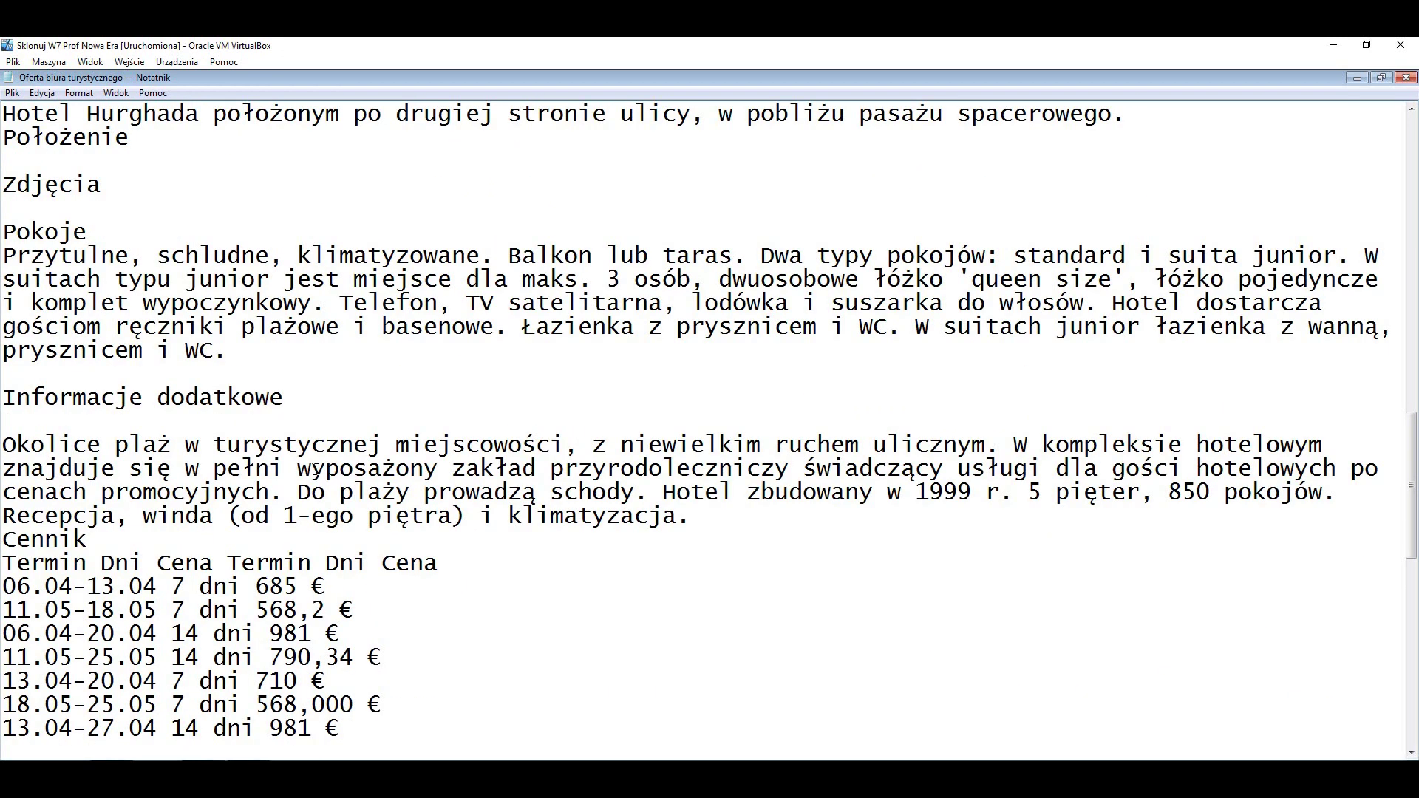
{"action": "scroll", "coordinate": [316, 469], "scroll_direction": "down", "scroll_amount": 1}
{"action": "scroll", "coordinate": [315, 469], "scroll_direction": "down", "scroll_amount": 1}
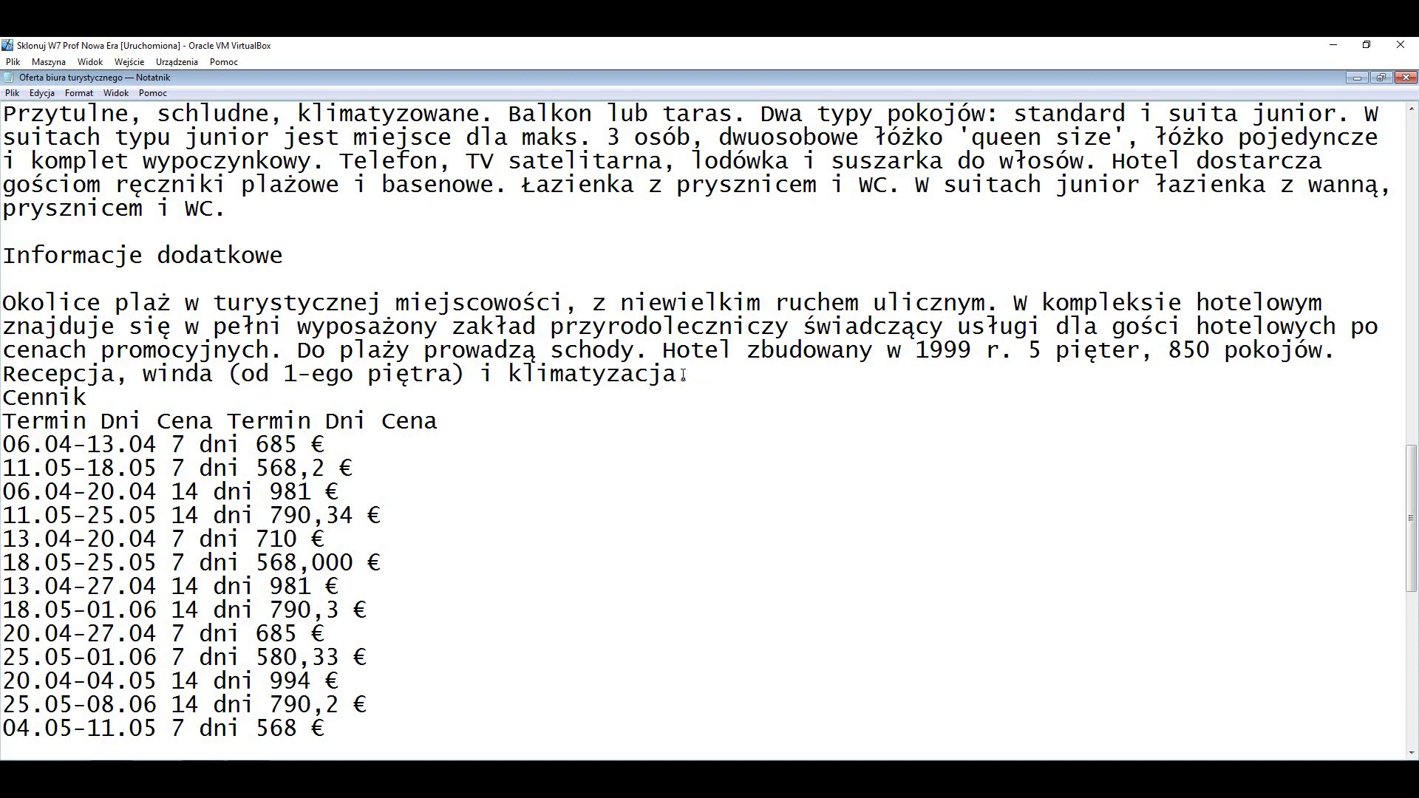
{"action": "scroll", "coordinate": [683, 375], "scroll_direction": "down", "scroll_amount": 1}
{"action": "scroll", "coordinate": [683, 375], "scroll_direction": "down", "scroll_amount": 1}
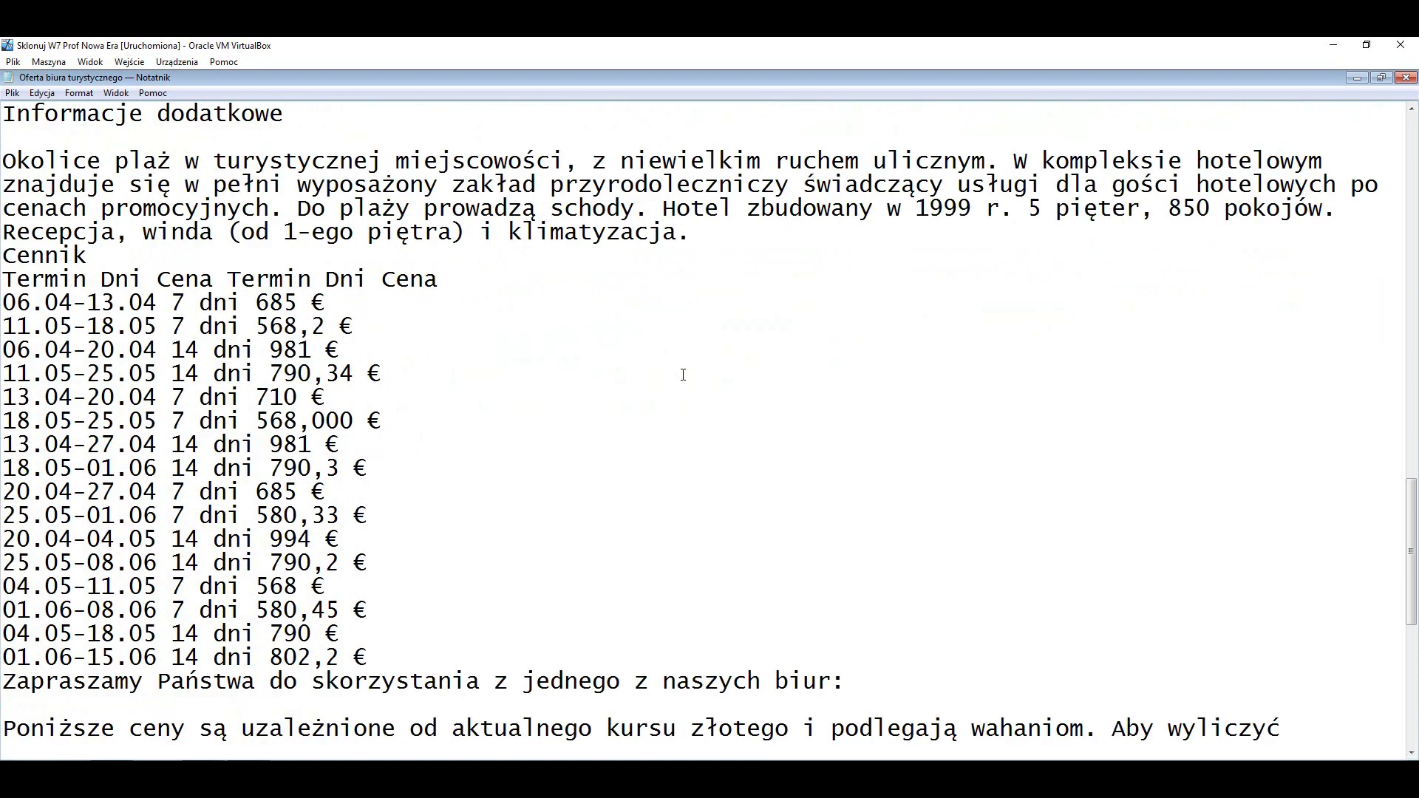
{"action": "scroll", "coordinate": [683, 375], "scroll_direction": "down", "scroll_amount": 1}
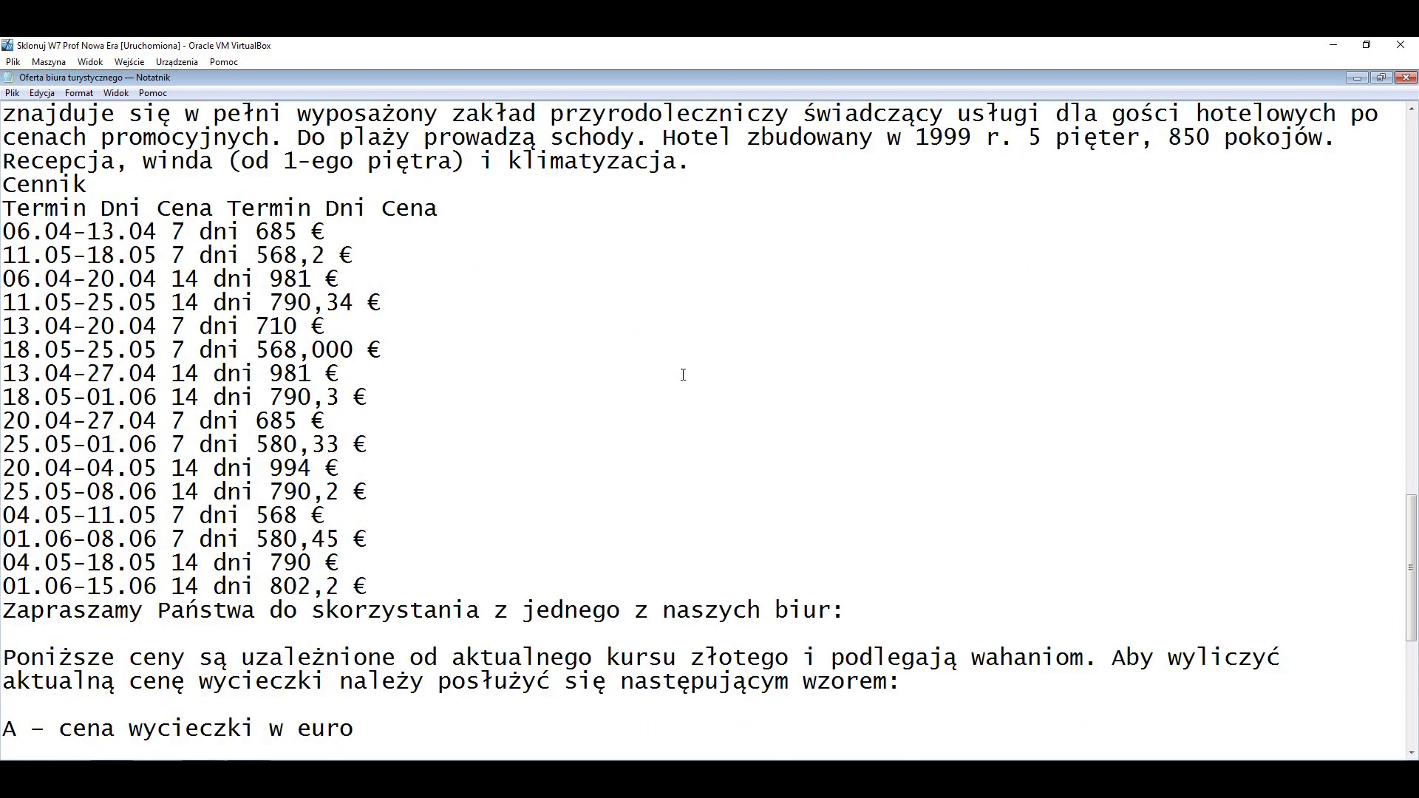
{"action": "scroll", "coordinate": [683, 375], "scroll_direction": "down", "scroll_amount": 1}
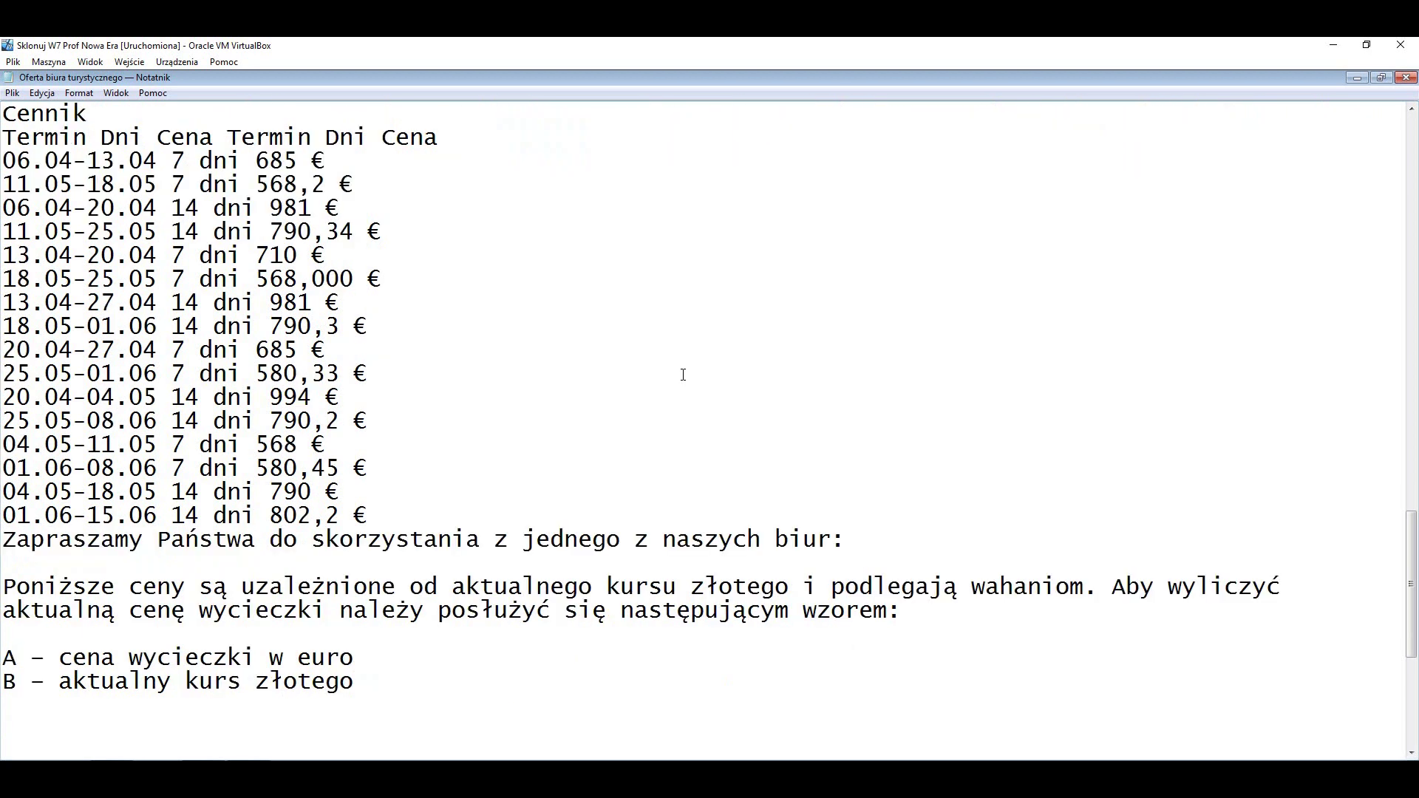
{"action": "scroll", "coordinate": [682, 375], "scroll_direction": "down", "scroll_amount": 1}
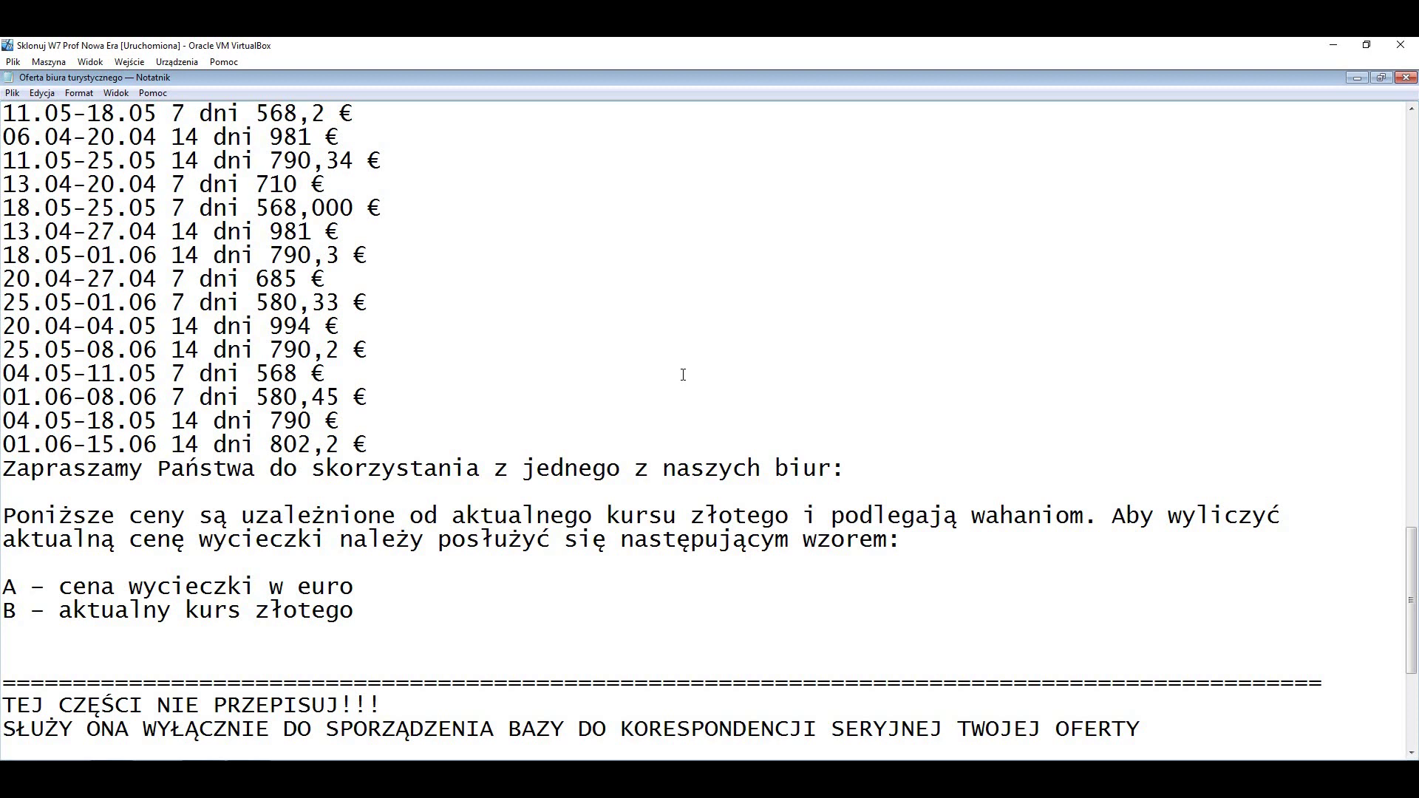
{"action": "scroll", "coordinate": [683, 375], "scroll_direction": "down", "scroll_amount": 1}
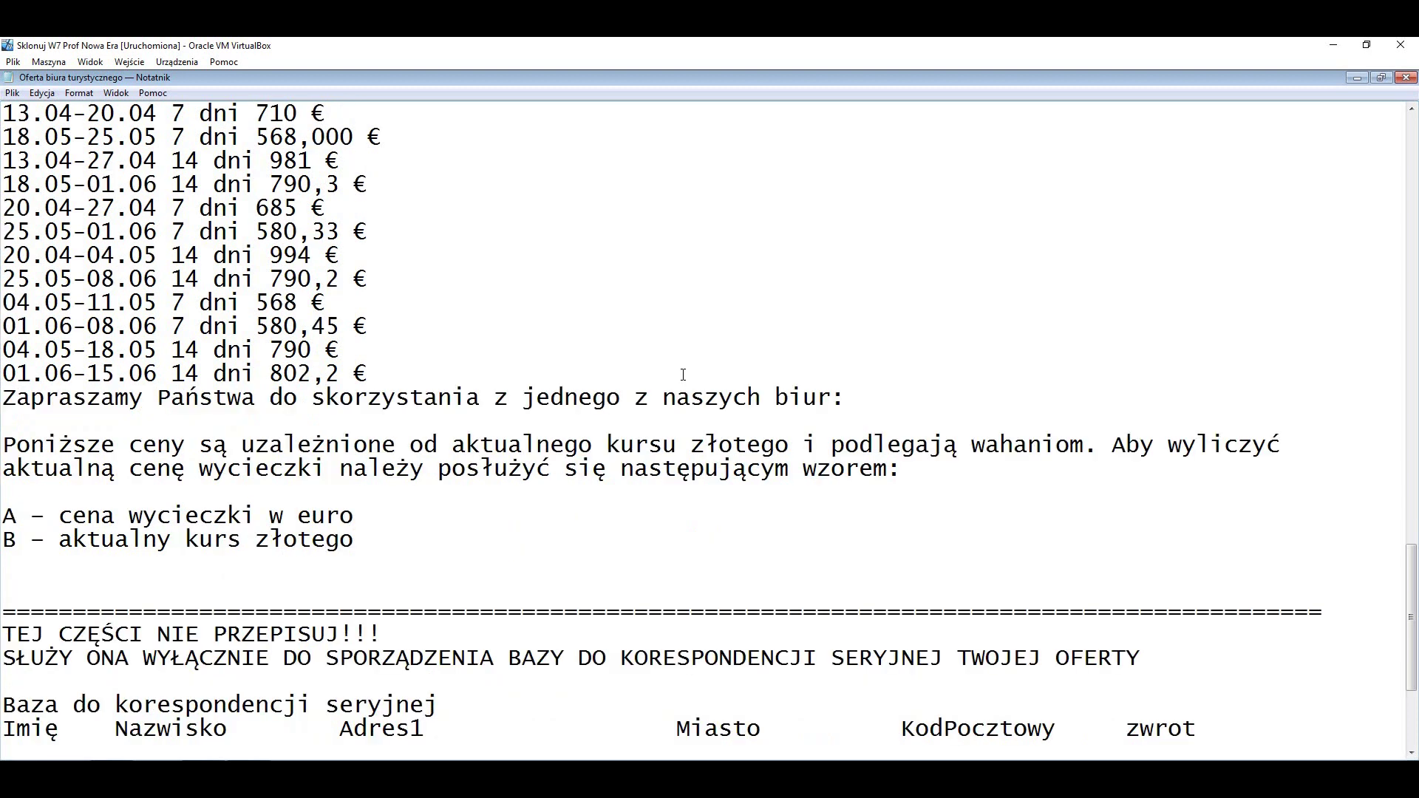
{"action": "scroll", "coordinate": [682, 375], "scroll_direction": "down", "scroll_amount": 1}
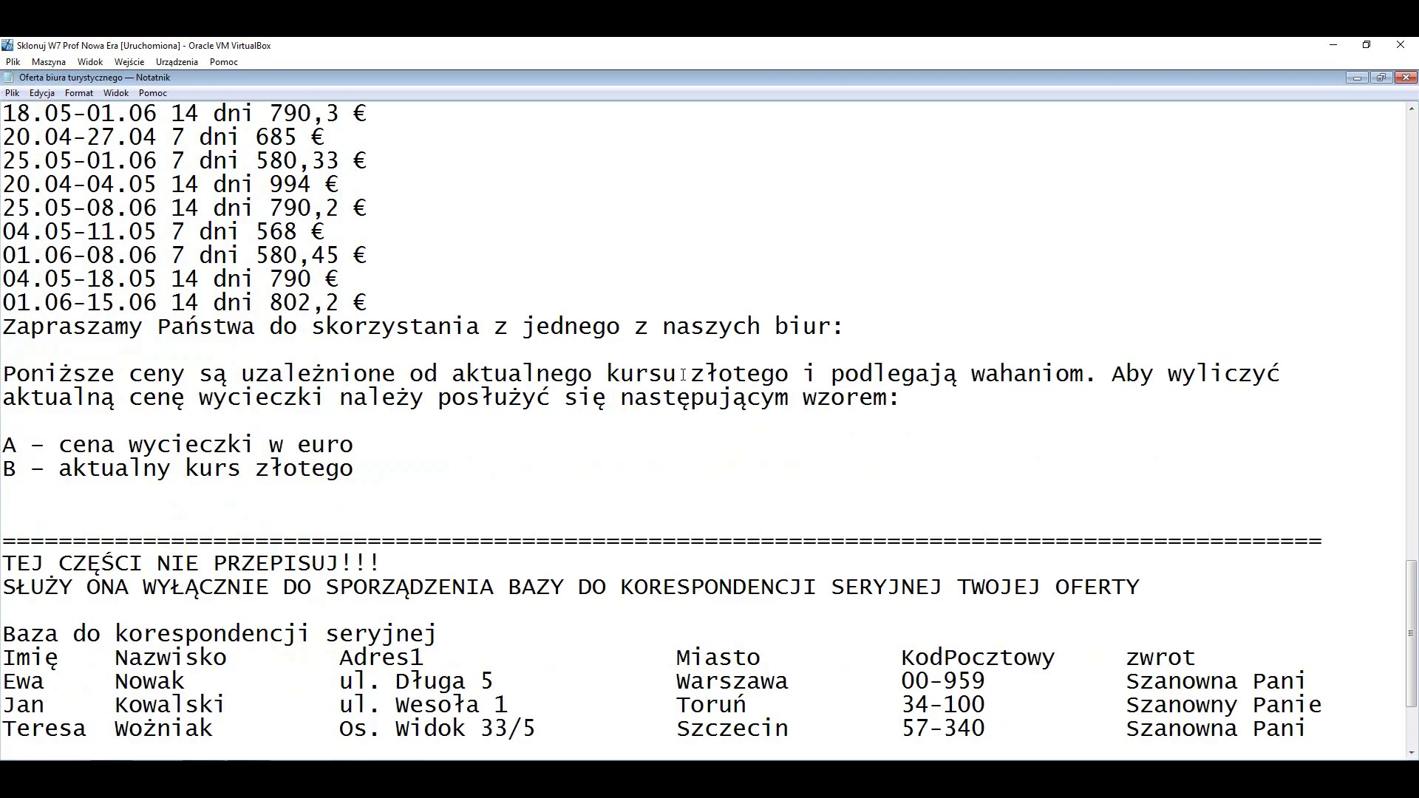
{"action": "scroll", "coordinate": [683, 374], "scroll_direction": "down", "scroll_amount": 1}
{"action": "scroll", "coordinate": [683, 375], "scroll_direction": "down", "scroll_amount": 1}
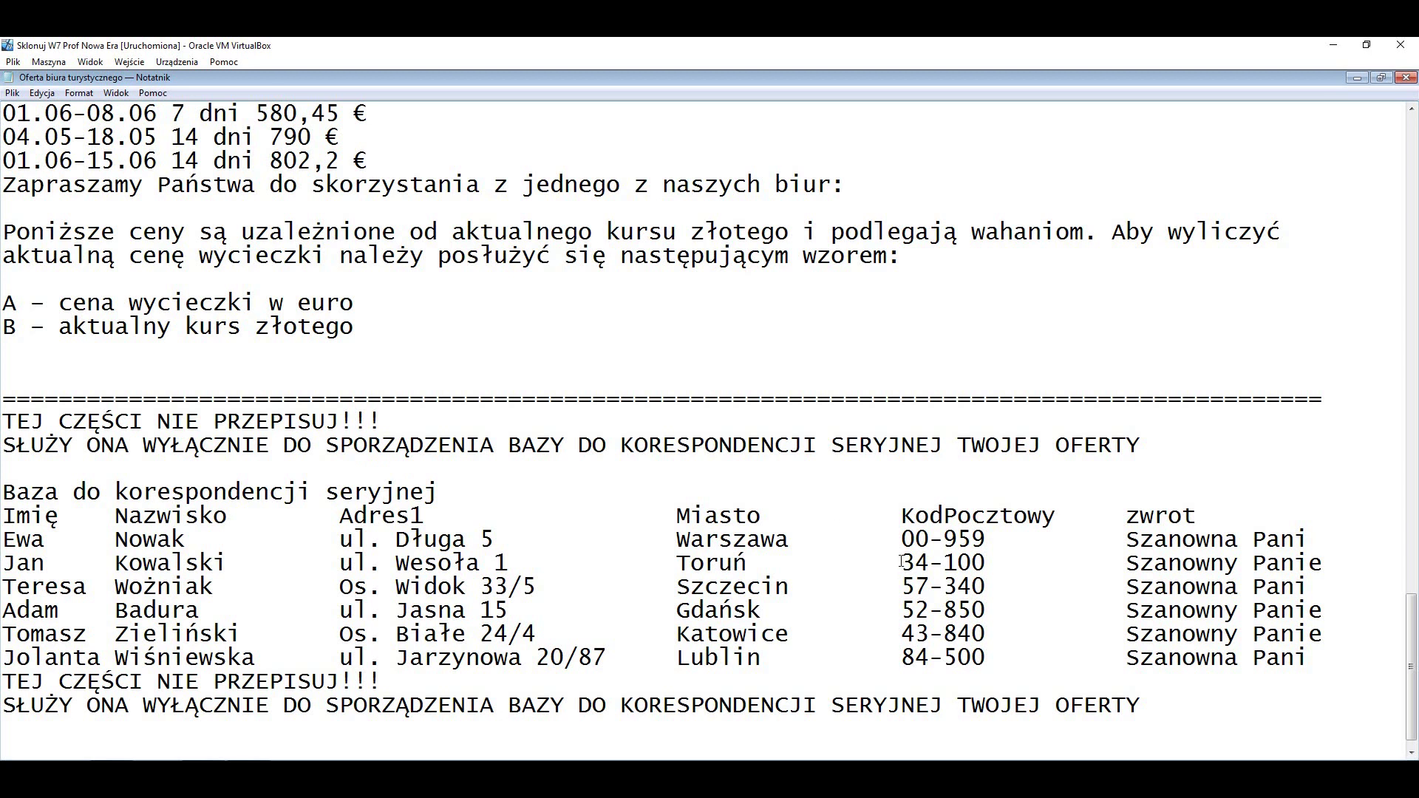
{"action": "scroll", "coordinate": [902, 561], "scroll_direction": "down", "scroll_amount": 1}
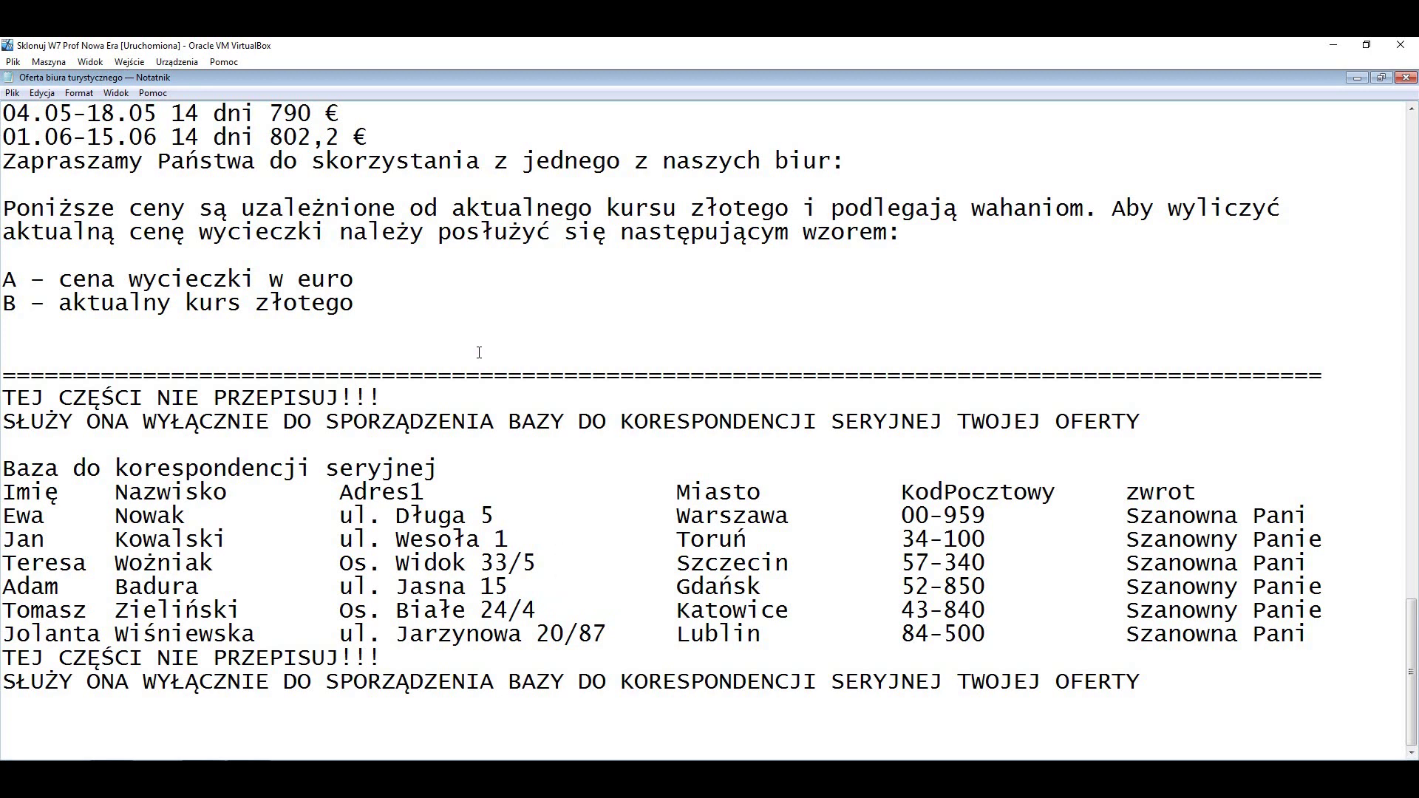
Select all of the offer text in Notepad and switch to Word
{"action": "left_click", "coordinate": [371, 309]}
{"action": "key", "text": "ctrl+a"}
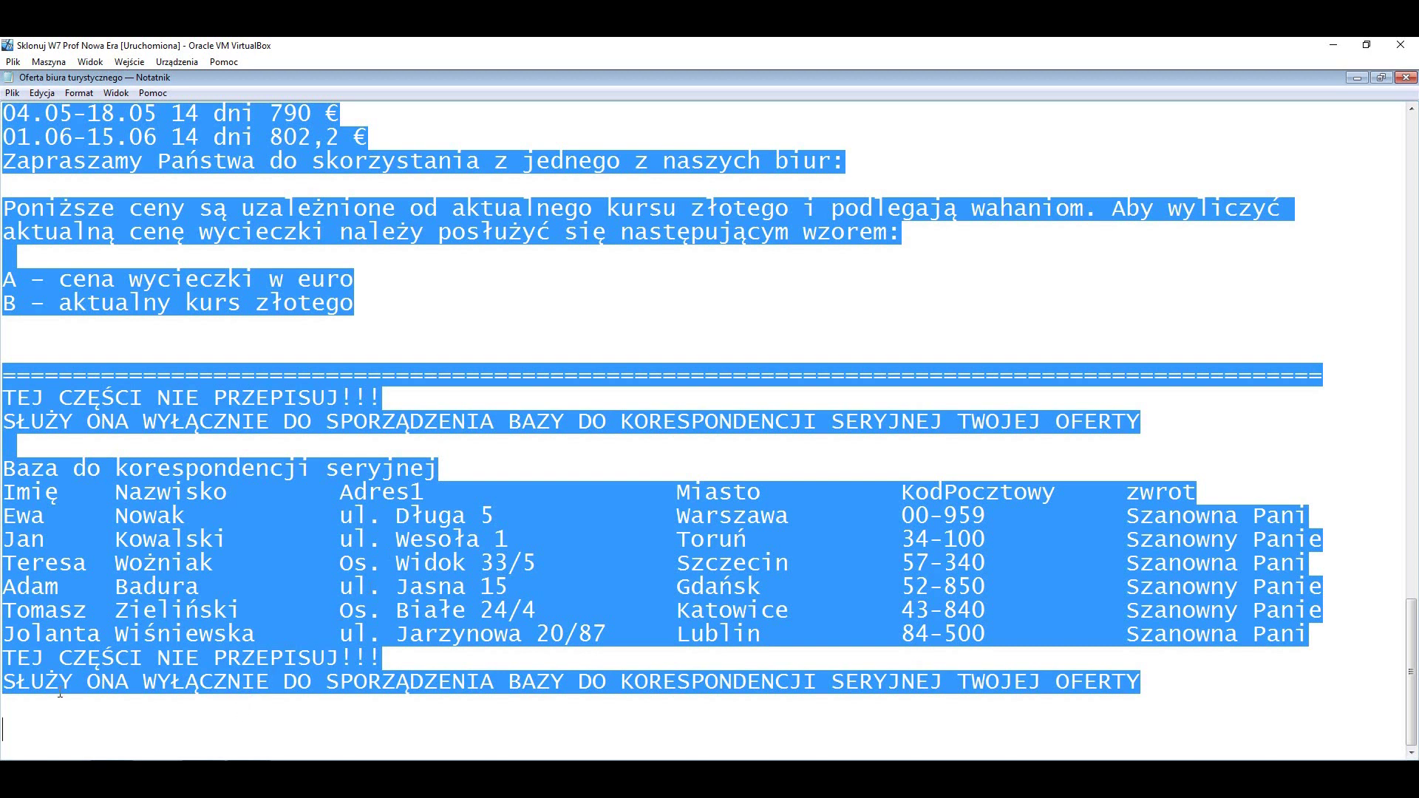
{"action": "key", "text": "alt+Tab"}
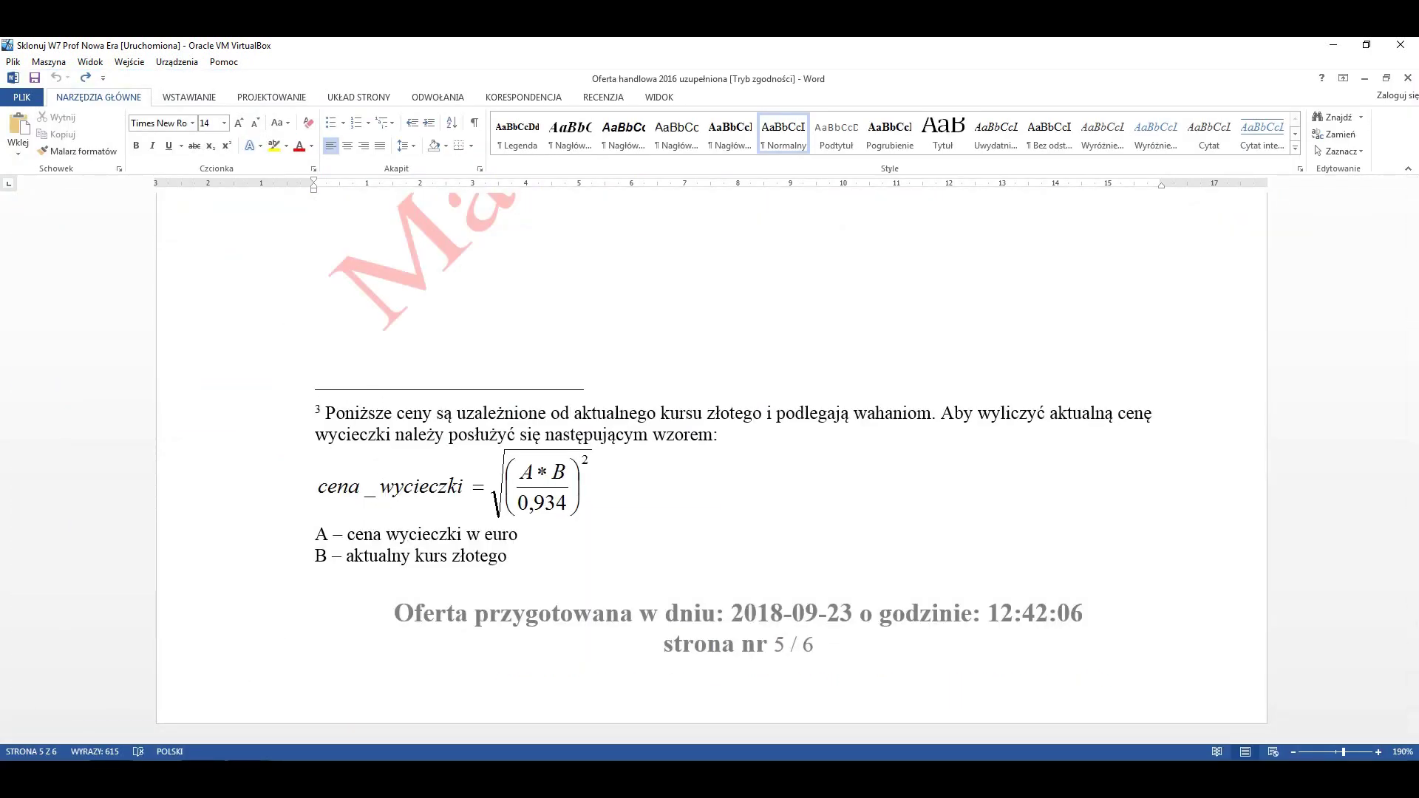
Create a new blank document, paste the offer text into it, and return to its top
{"action": "left_click", "coordinate": [17, 100]}
{"action": "left_click", "coordinate": [31, 160]}
{"action": "left_click", "coordinate": [243, 274]}
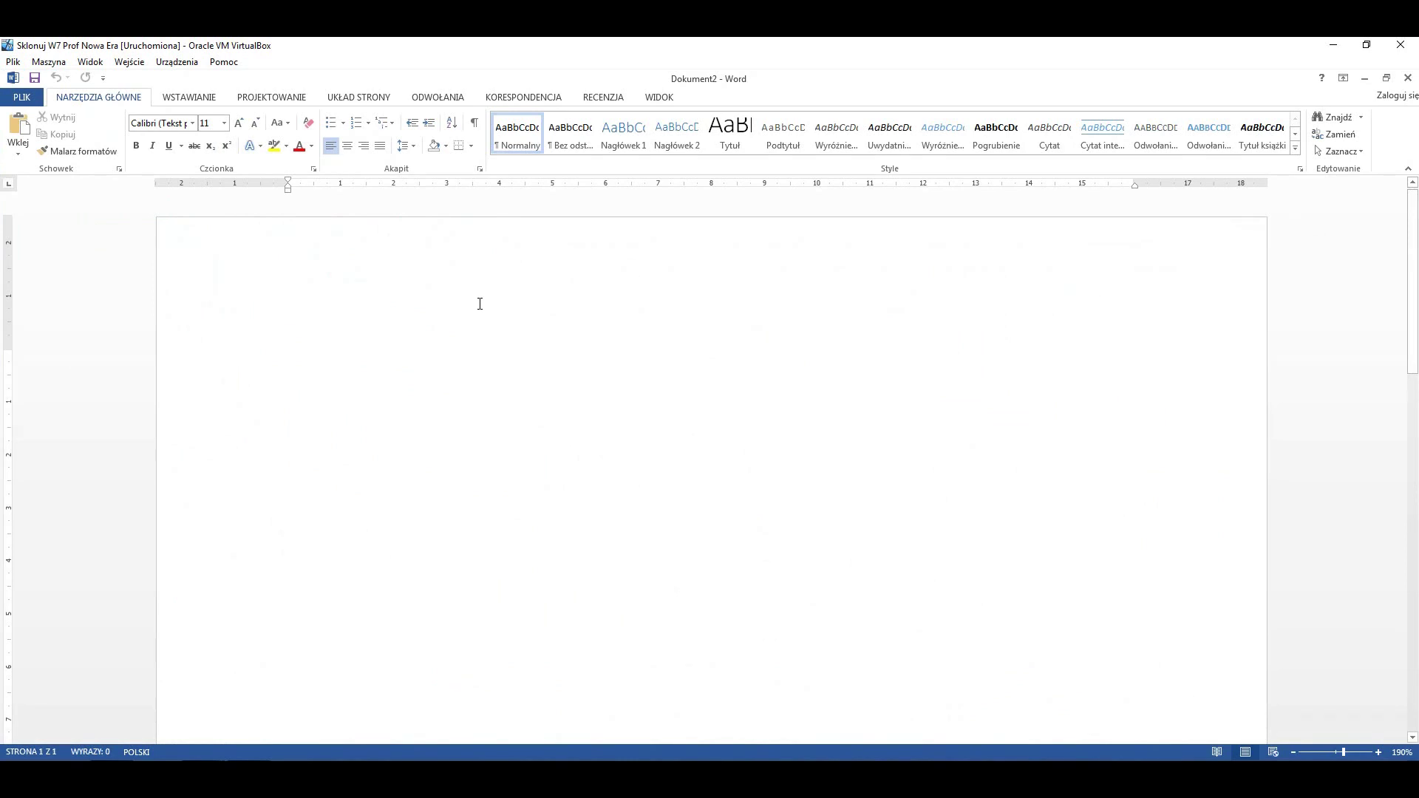
{"action": "key", "text": "ctrl+v"}
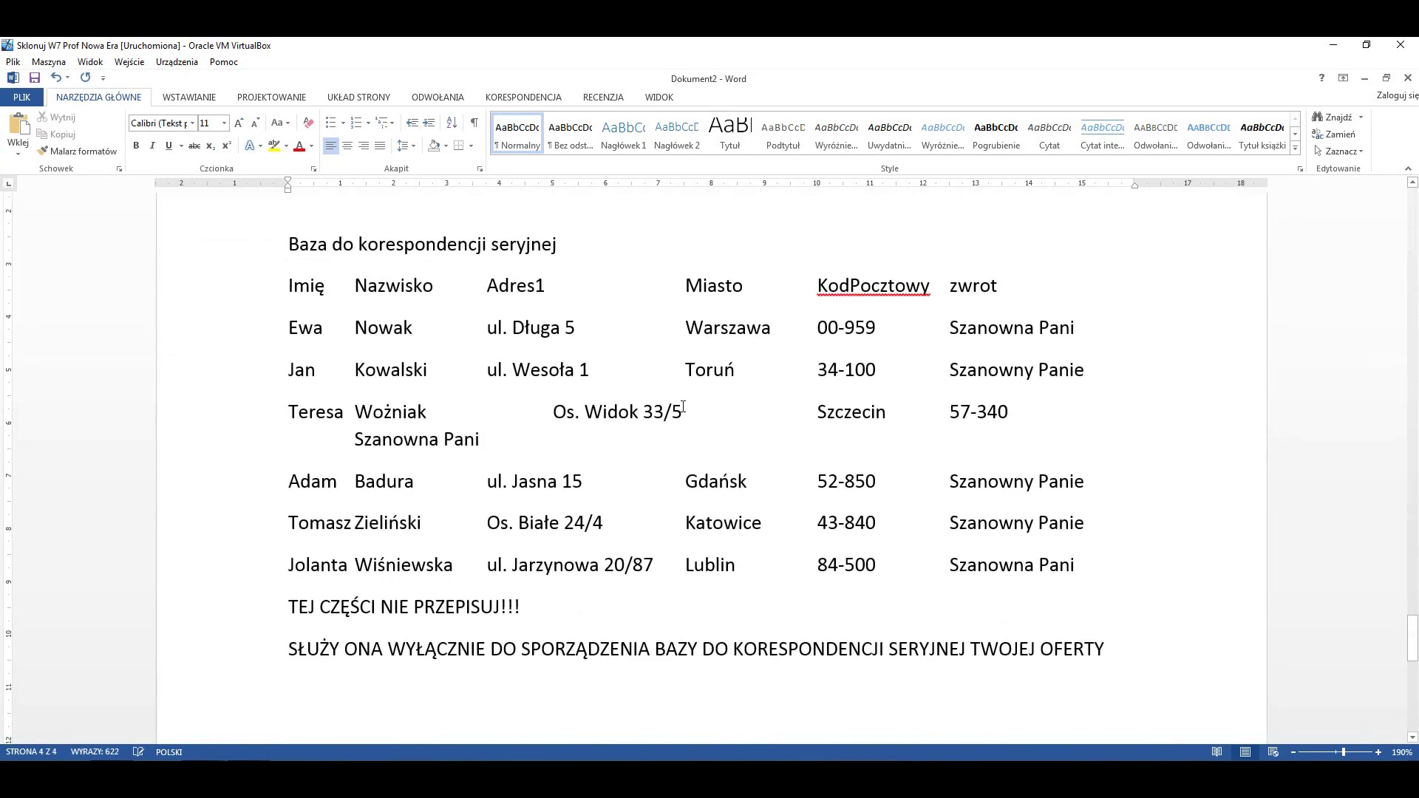
{"action": "scroll", "coordinate": [595, 397], "scroll_direction": "up", "scroll_amount": 1}
{"action": "scroll", "coordinate": [595, 397], "scroll_direction": "up", "scroll_amount": 2}
{"action": "scroll", "coordinate": [595, 397], "scroll_direction": "up", "scroll_amount": 5}
{"action": "scroll", "coordinate": [595, 396], "scroll_direction": "up", "scroll_amount": 3}
{"action": "scroll", "coordinate": [594, 397], "scroll_direction": "up", "scroll_amount": 5}
{"action": "scroll", "coordinate": [595, 396], "scroll_direction": "up", "scroll_amount": 4}
{"action": "scroll", "coordinate": [595, 397], "scroll_direction": "up", "scroll_amount": 3}
{"action": "scroll", "coordinate": [596, 390], "scroll_direction": "up", "scroll_amount": 6}
{"action": "scroll", "coordinate": [596, 390], "scroll_direction": "up", "scroll_amount": 5}
{"action": "scroll", "coordinate": [596, 391], "scroll_direction": "up", "scroll_amount": 4}
{"action": "scroll", "coordinate": [596, 388], "scroll_direction": "up", "scroll_amount": 5}
{"action": "scroll", "coordinate": [595, 386], "scroll_direction": "up", "scroll_amount": 4}
{"action": "scroll", "coordinate": [596, 387], "scroll_direction": "up", "scroll_amount": 5}
{"action": "scroll", "coordinate": [595, 387], "scroll_direction": "up", "scroll_amount": 4}
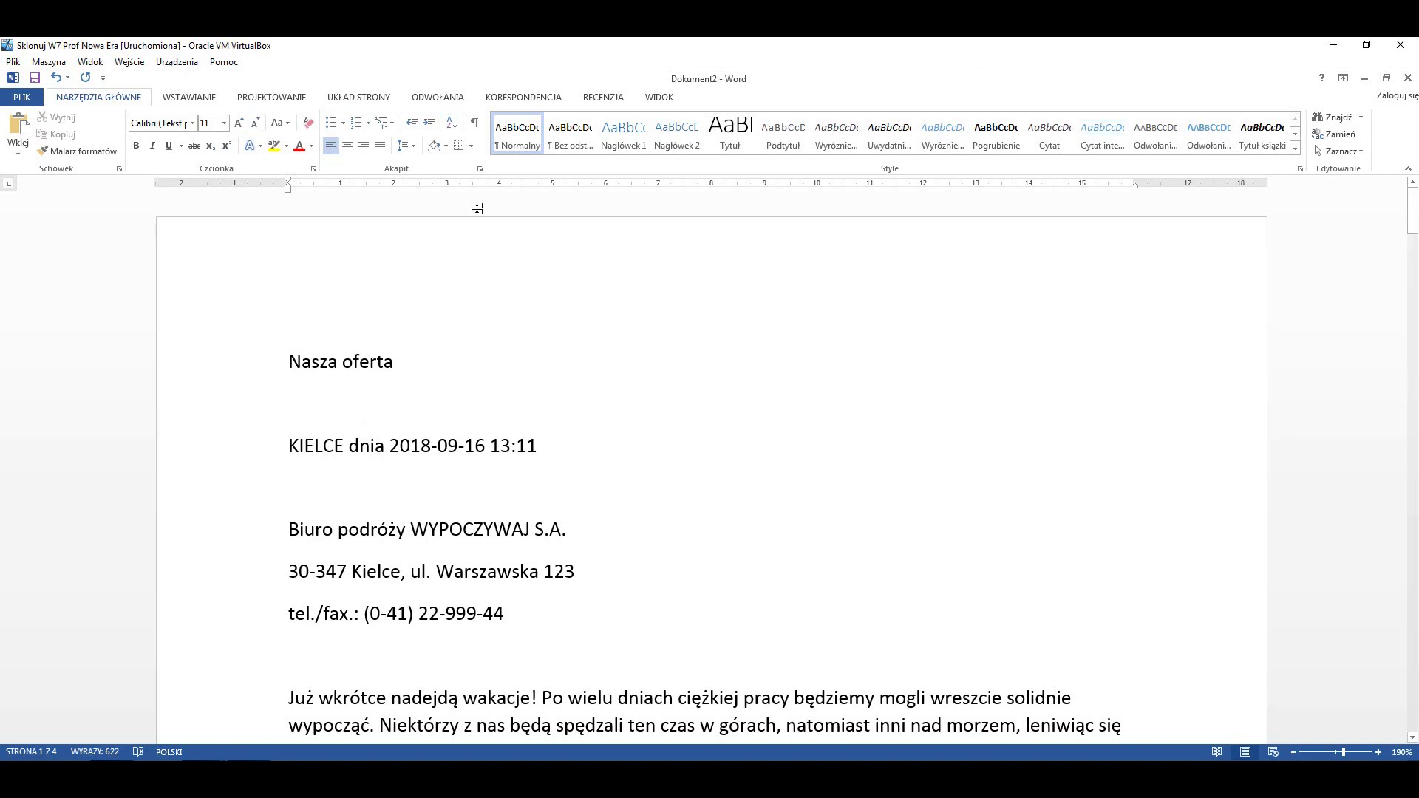
Turn on Pokaż wszystko (¶) formatting marks and inspect the paragraph mark after the date line
{"action": "left_click", "coordinate": [474, 128]}
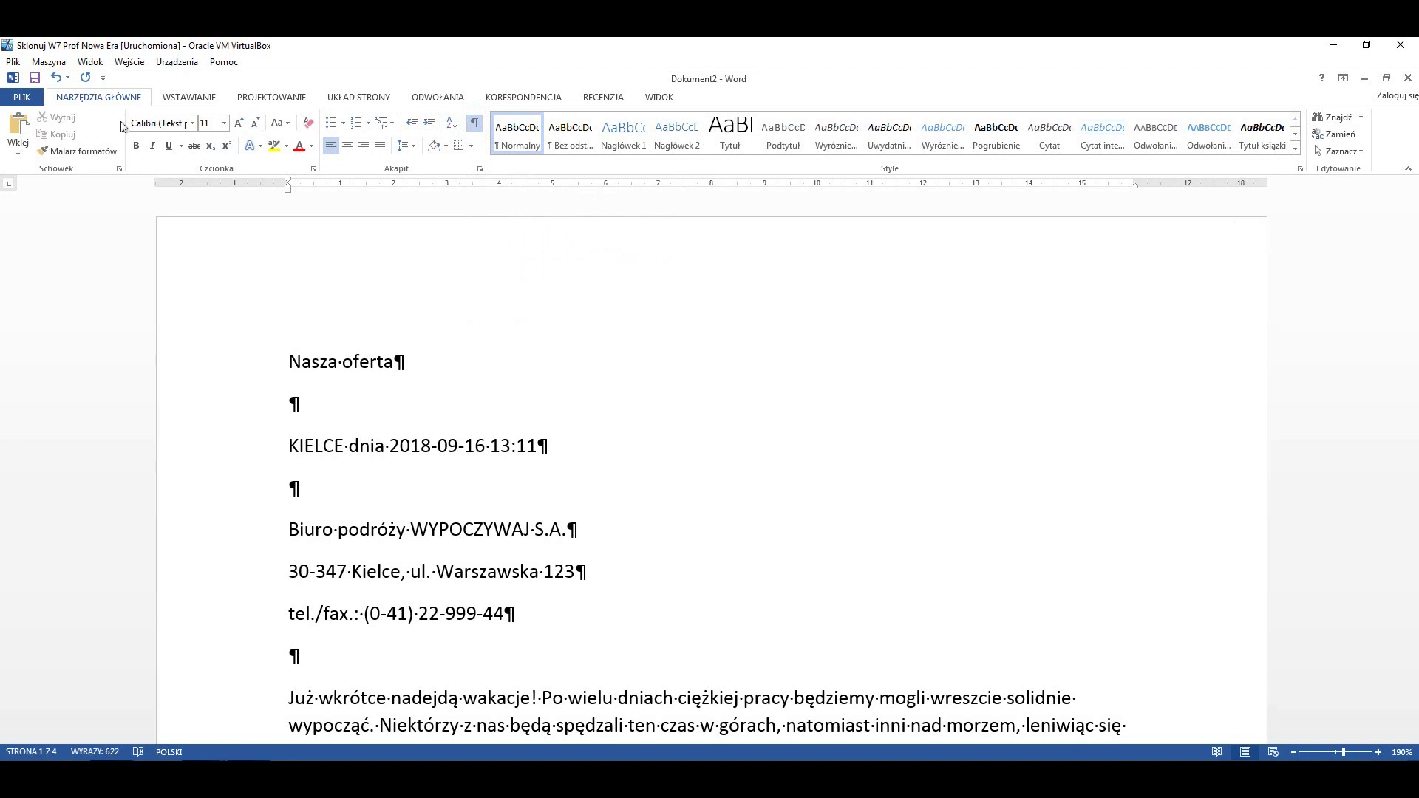
{"action": "left_click_drag", "start_coordinate": [537, 446], "coordinate": [553, 449]}
{"action": "left_click", "coordinate": [589, 469]}
Scroll down and select the space-only line below the intro
{"action": "scroll", "coordinate": [671, 573], "scroll_direction": "down", "scroll_amount": 2}
{"action": "scroll", "coordinate": [672, 571], "scroll_direction": "down", "scroll_amount": 3}
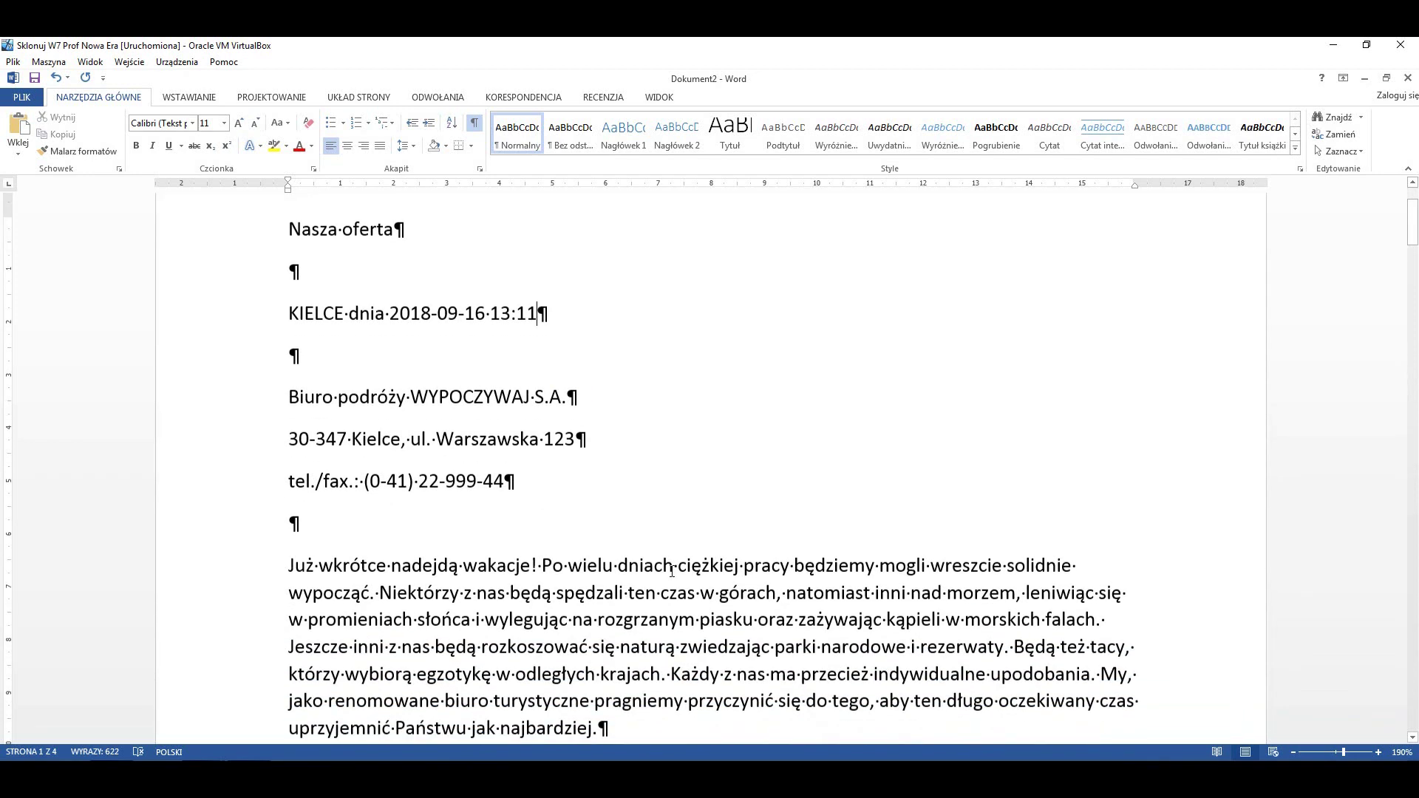
{"action": "scroll", "coordinate": [672, 571], "scroll_direction": "down", "scroll_amount": 1}
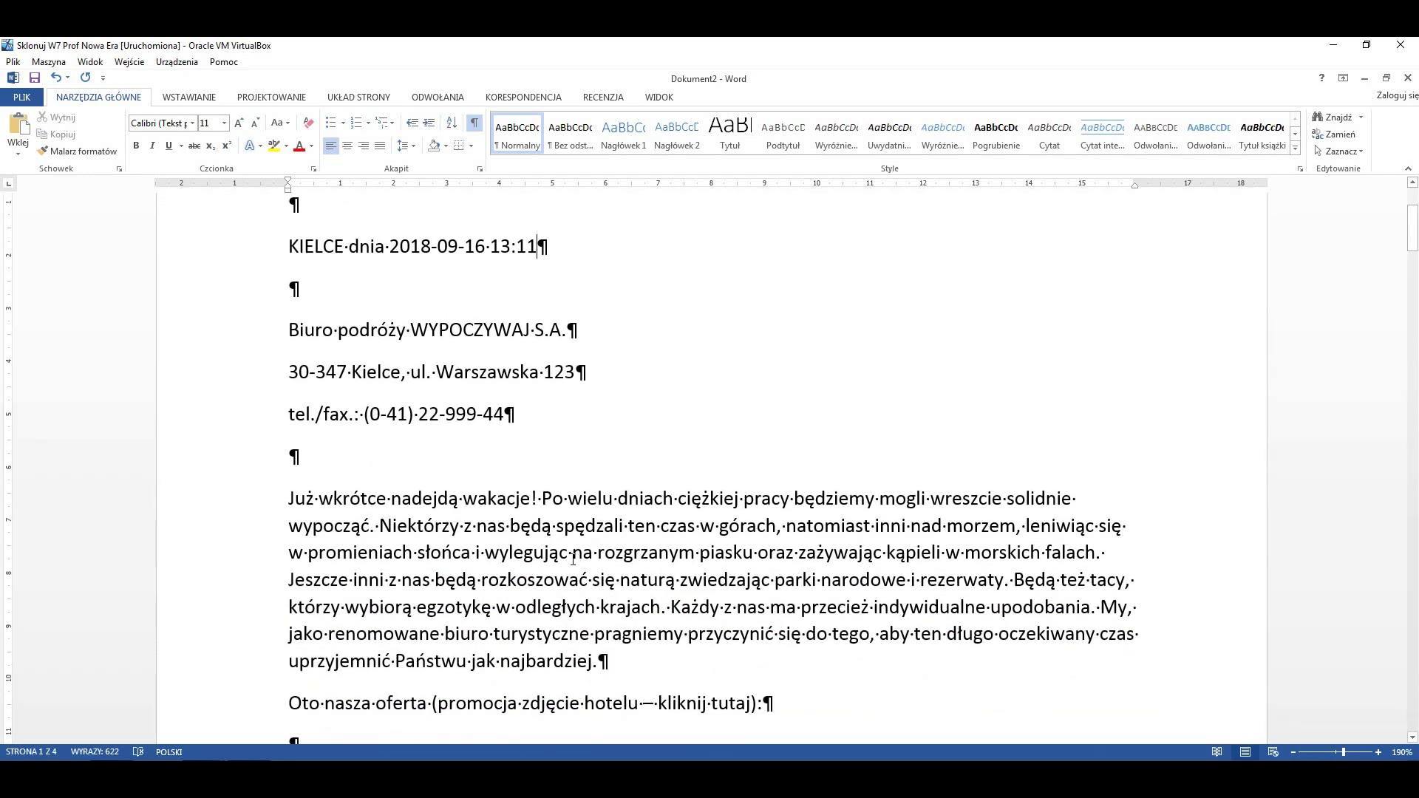
{"action": "scroll", "coordinate": [573, 560], "scroll_direction": "down", "scroll_amount": 2}
{"action": "scroll", "coordinate": [518, 584], "scroll_direction": "down", "scroll_amount": 3}
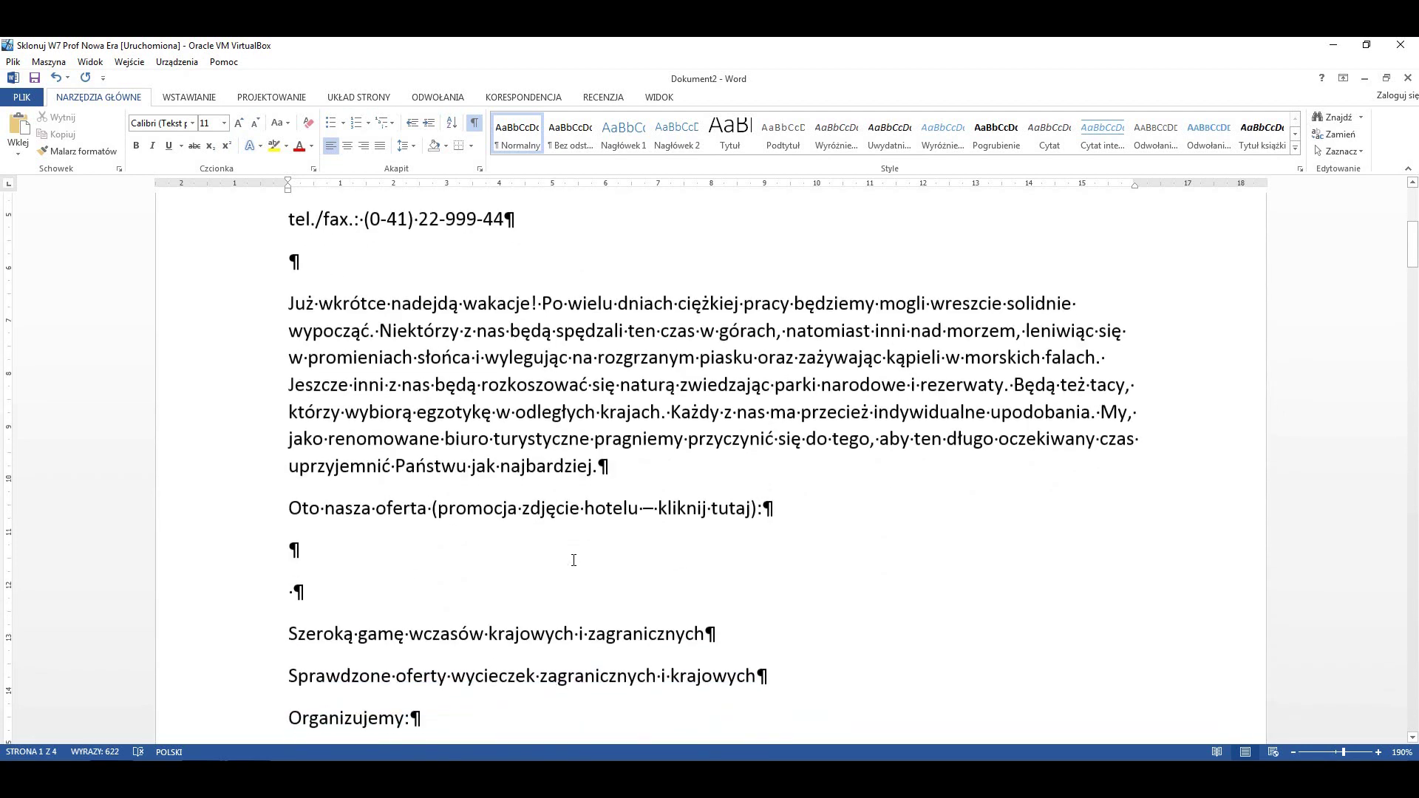
{"action": "scroll", "coordinate": [443, 613], "scroll_direction": "down", "scroll_amount": 2}
{"action": "left_click", "coordinate": [247, 521]}
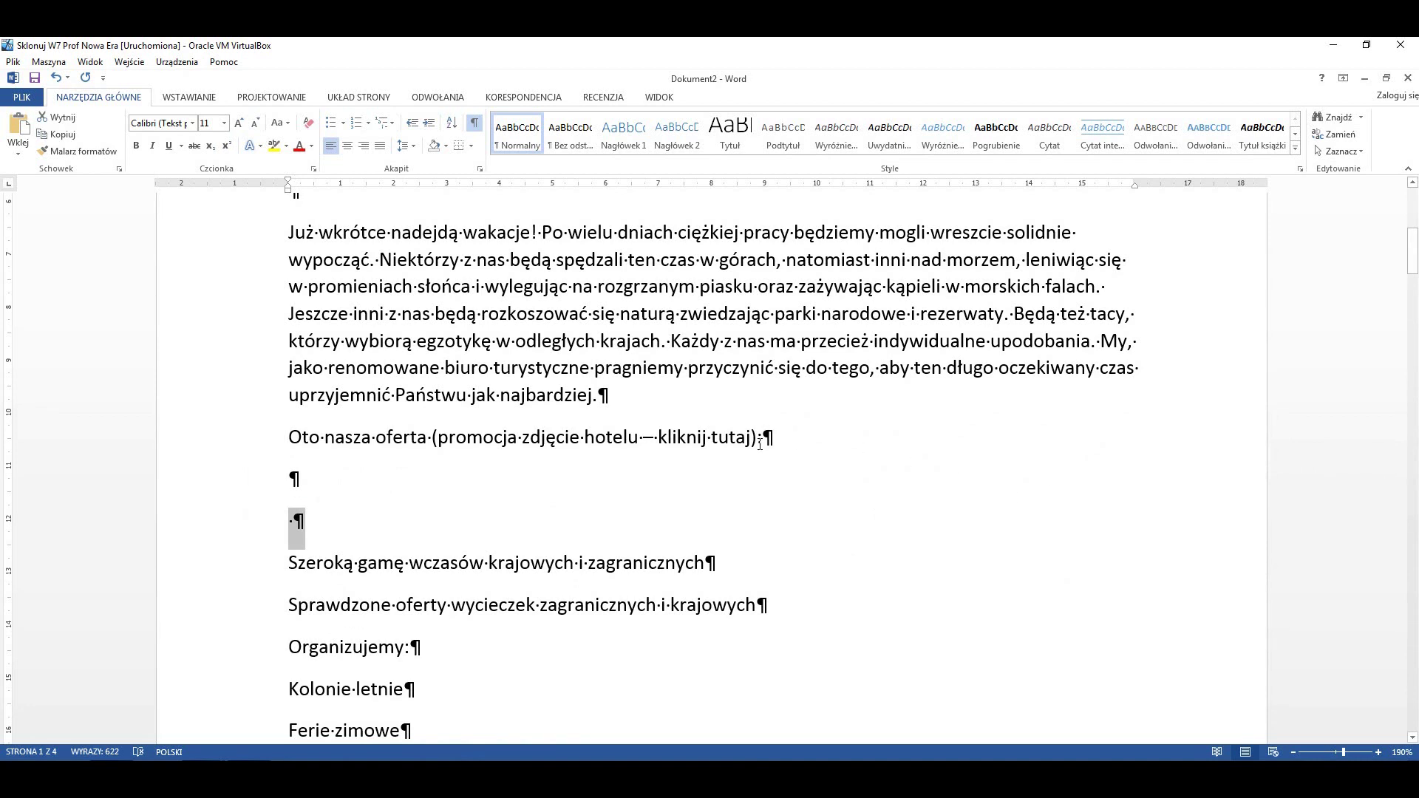
Scroll down through the pasted text to page 2's Promocja and Hotel Grand Resort lines
{"action": "scroll", "coordinate": [535, 506], "scroll_direction": "down", "scroll_amount": 1}
{"action": "scroll", "coordinate": [534, 510], "scroll_direction": "down", "scroll_amount": 2}
{"action": "scroll", "coordinate": [534, 514], "scroll_direction": "down", "scroll_amount": 1}
{"action": "scroll", "coordinate": [534, 517], "scroll_direction": "down", "scroll_amount": 1}
{"action": "scroll", "coordinate": [535, 518], "scroll_direction": "down", "scroll_amount": 2}
{"action": "scroll", "coordinate": [534, 521], "scroll_direction": "down", "scroll_amount": 1}
{"action": "scroll", "coordinate": [534, 524], "scroll_direction": "down", "scroll_amount": 2}
{"action": "scroll", "coordinate": [535, 524], "scroll_direction": "down", "scroll_amount": 1}
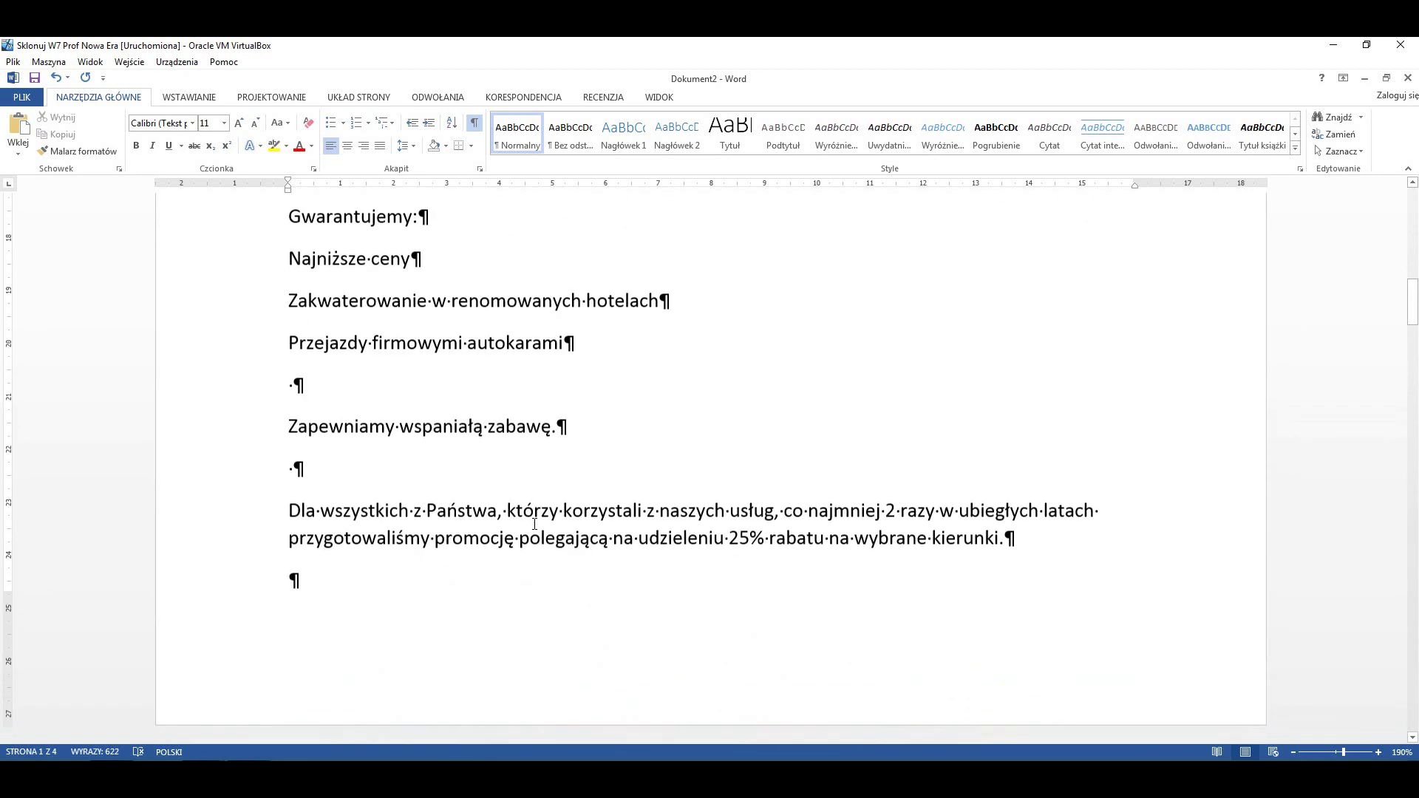
{"action": "scroll", "coordinate": [534, 524], "scroll_direction": "down", "scroll_amount": 1}
{"action": "scroll", "coordinate": [534, 524], "scroll_direction": "down", "scroll_amount": 1}
{"action": "scroll", "coordinate": [534, 525], "scroll_direction": "down", "scroll_amount": 1}
{"action": "scroll", "coordinate": [533, 526], "scroll_direction": "down", "scroll_amount": 1}
{"action": "scroll", "coordinate": [533, 525], "scroll_direction": "down", "scroll_amount": 1}
{"action": "scroll", "coordinate": [533, 526], "scroll_direction": "down", "scroll_amount": 2}
{"action": "scroll", "coordinate": [533, 525], "scroll_direction": "down", "scroll_amount": 1}
{"action": "scroll", "coordinate": [533, 525], "scroll_direction": "down", "scroll_amount": 2}
{"action": "scroll", "coordinate": [533, 526], "scroll_direction": "down", "scroll_amount": 1}
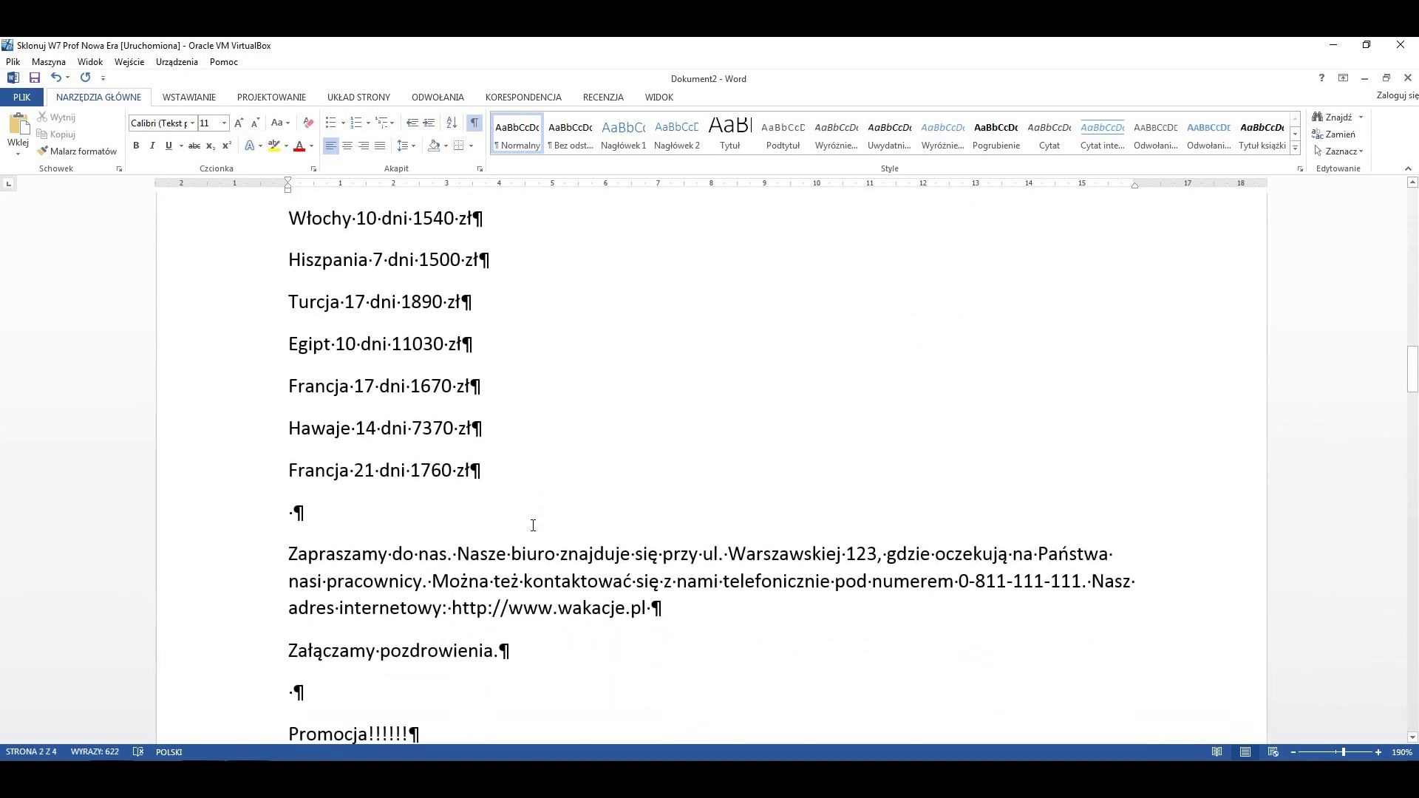
{"action": "scroll", "coordinate": [532, 526], "scroll_direction": "down", "scroll_amount": 1}
{"action": "scroll", "coordinate": [532, 525], "scroll_direction": "down", "scroll_amount": 1}
{"action": "scroll", "coordinate": [532, 526], "scroll_direction": "down", "scroll_amount": 1}
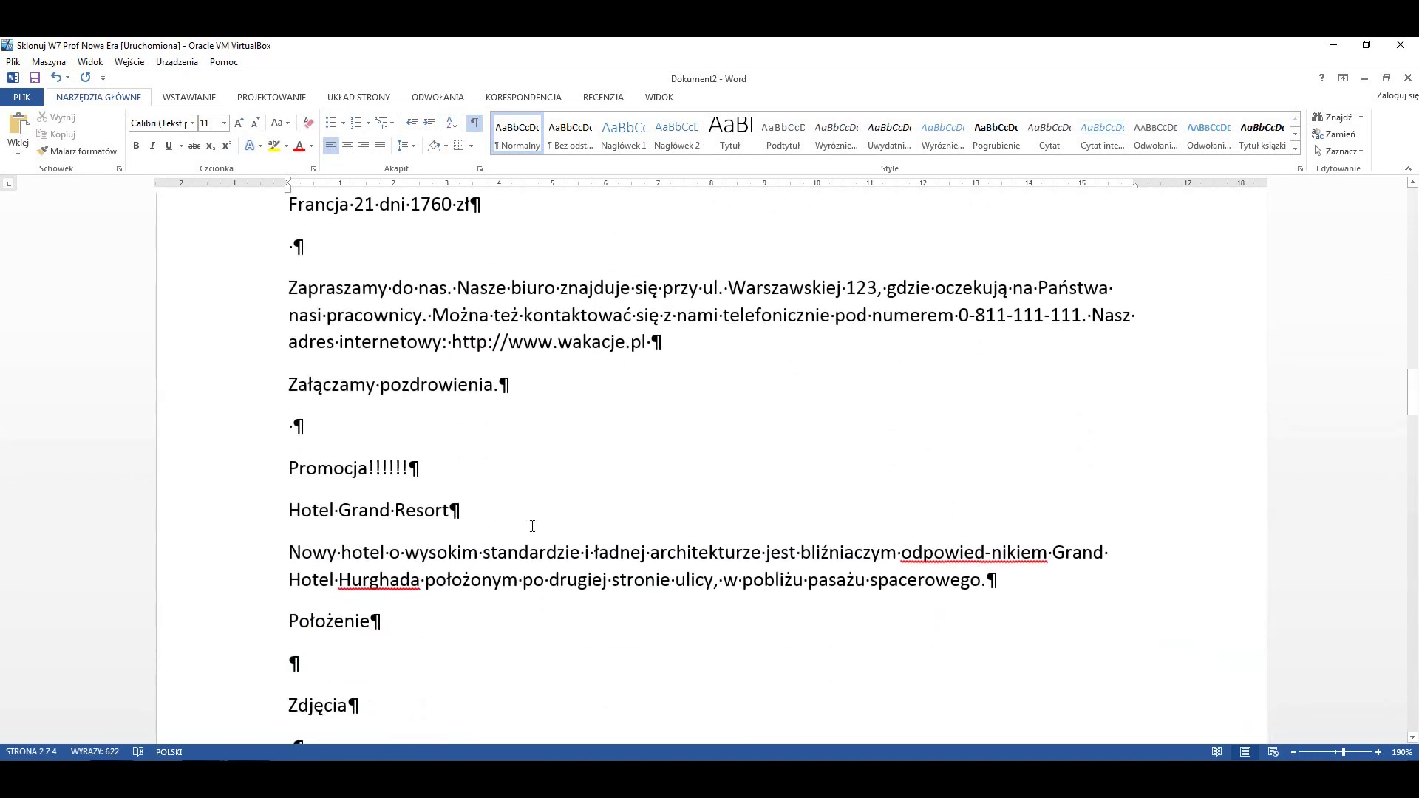
{"action": "scroll", "coordinate": [532, 525], "scroll_direction": "down", "scroll_amount": 1}
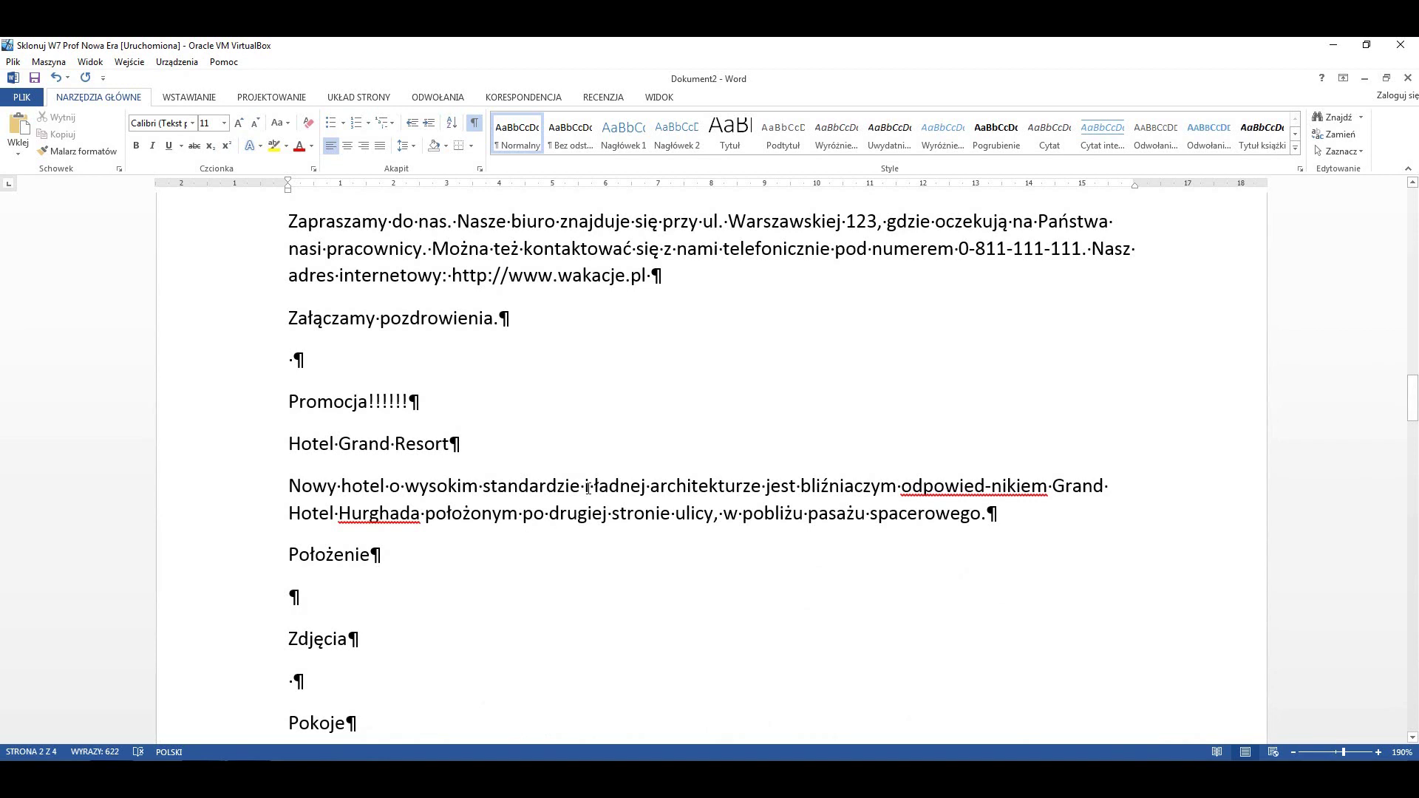
Delete the hyphen in 'odpowied-nikiem', then the do-not-copy note and mail-merge list after the formula legend
{"action": "left_click_drag", "start_coordinate": [983, 490], "coordinate": [991, 489]}
{"action": "key", "text": "Delete"}
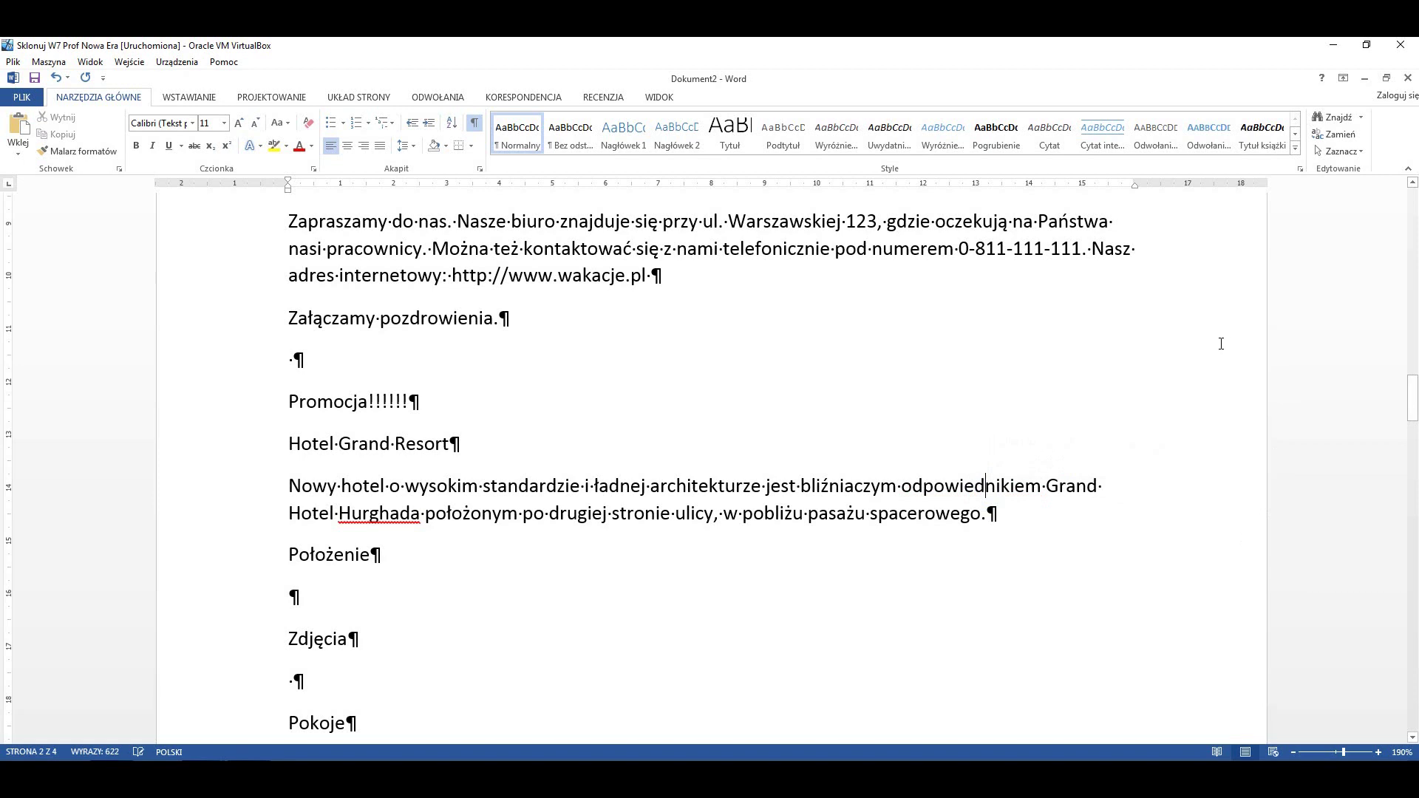
{"action": "scroll", "coordinate": [813, 621], "scroll_direction": "down", "scroll_amount": 1}
{"action": "scroll", "coordinate": [798, 625], "scroll_direction": "down", "scroll_amount": 2}
{"action": "scroll", "coordinate": [793, 628], "scroll_direction": "down", "scroll_amount": 3}
{"action": "scroll", "coordinate": [790, 627], "scroll_direction": "down", "scroll_amount": 2}
{"action": "scroll", "coordinate": [787, 628], "scroll_direction": "down", "scroll_amount": 1}
{"action": "scroll", "coordinate": [785, 629], "scroll_direction": "down", "scroll_amount": 2}
{"action": "scroll", "coordinate": [785, 629], "scroll_direction": "down", "scroll_amount": 1}
{"action": "scroll", "coordinate": [785, 629], "scroll_direction": "down", "scroll_amount": 1}
{"action": "scroll", "coordinate": [784, 628], "scroll_direction": "down", "scroll_amount": 1}
{"action": "scroll", "coordinate": [784, 629], "scroll_direction": "down", "scroll_amount": 1}
{"action": "scroll", "coordinate": [784, 628], "scroll_direction": "down", "scroll_amount": 1}
{"action": "scroll", "coordinate": [784, 628], "scroll_direction": "down", "scroll_amount": 1}
{"action": "scroll", "coordinate": [784, 628], "scroll_direction": "down", "scroll_amount": 2}
{"action": "scroll", "coordinate": [783, 628], "scroll_direction": "down", "scroll_amount": 1}
{"action": "scroll", "coordinate": [783, 628], "scroll_direction": "down", "scroll_amount": 2}
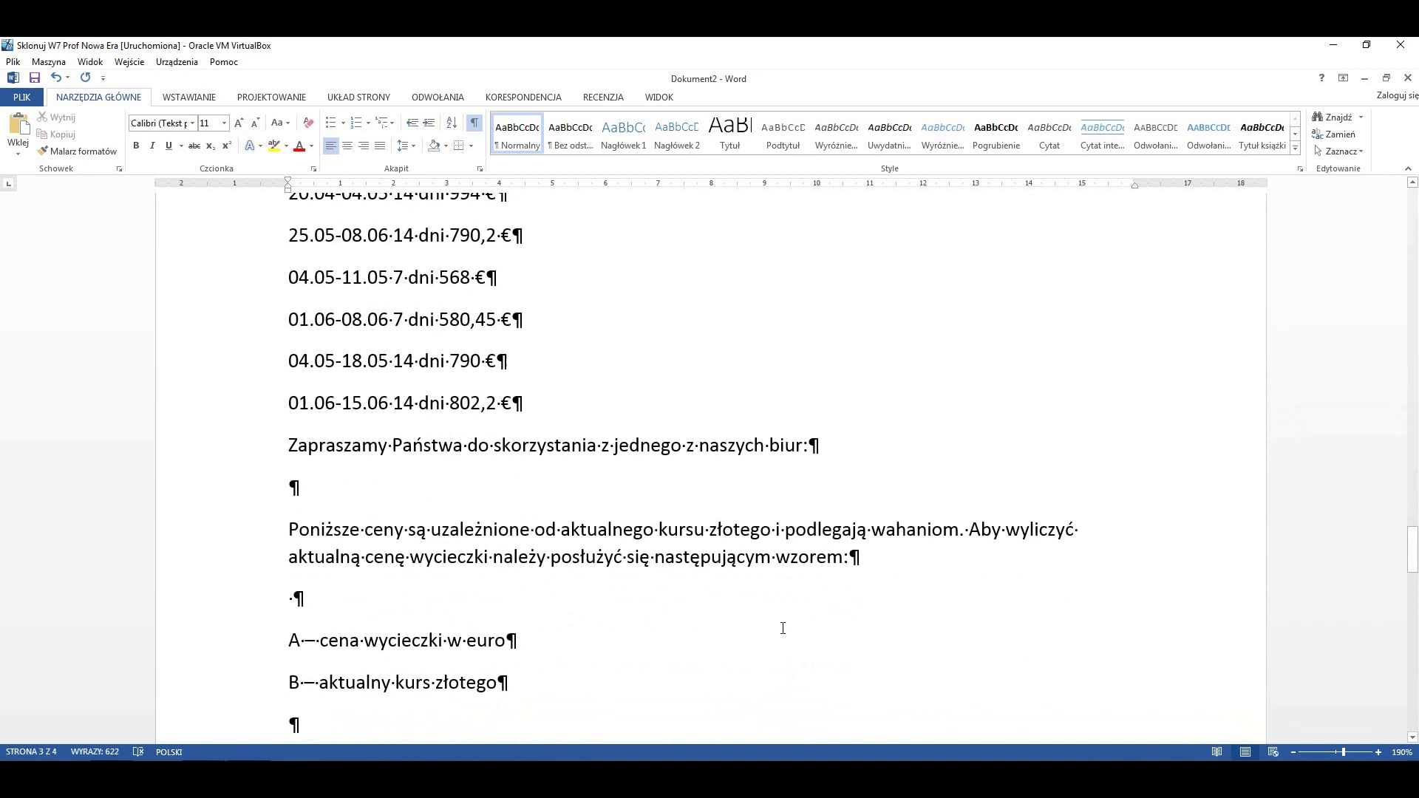
{"action": "scroll", "coordinate": [783, 628], "scroll_direction": "down", "scroll_amount": 2}
{"action": "scroll", "coordinate": [780, 625], "scroll_direction": "down", "scroll_amount": 1}
{"action": "scroll", "coordinate": [608, 646], "scroll_direction": "down", "scroll_amount": 2}
{"action": "scroll", "coordinate": [614, 655], "scroll_direction": "down", "scroll_amount": 2}
{"action": "mouse_move", "coordinate": [280, 292]}
{"action": "left_mouse_down"}
{"action": "mouse_move", "coordinate": [624, 757]}
{"action": "mouse_move", "coordinate": [672, 665]}
{"action": "left_mouse_up"}
{"action": "key", "text": "Delete"}
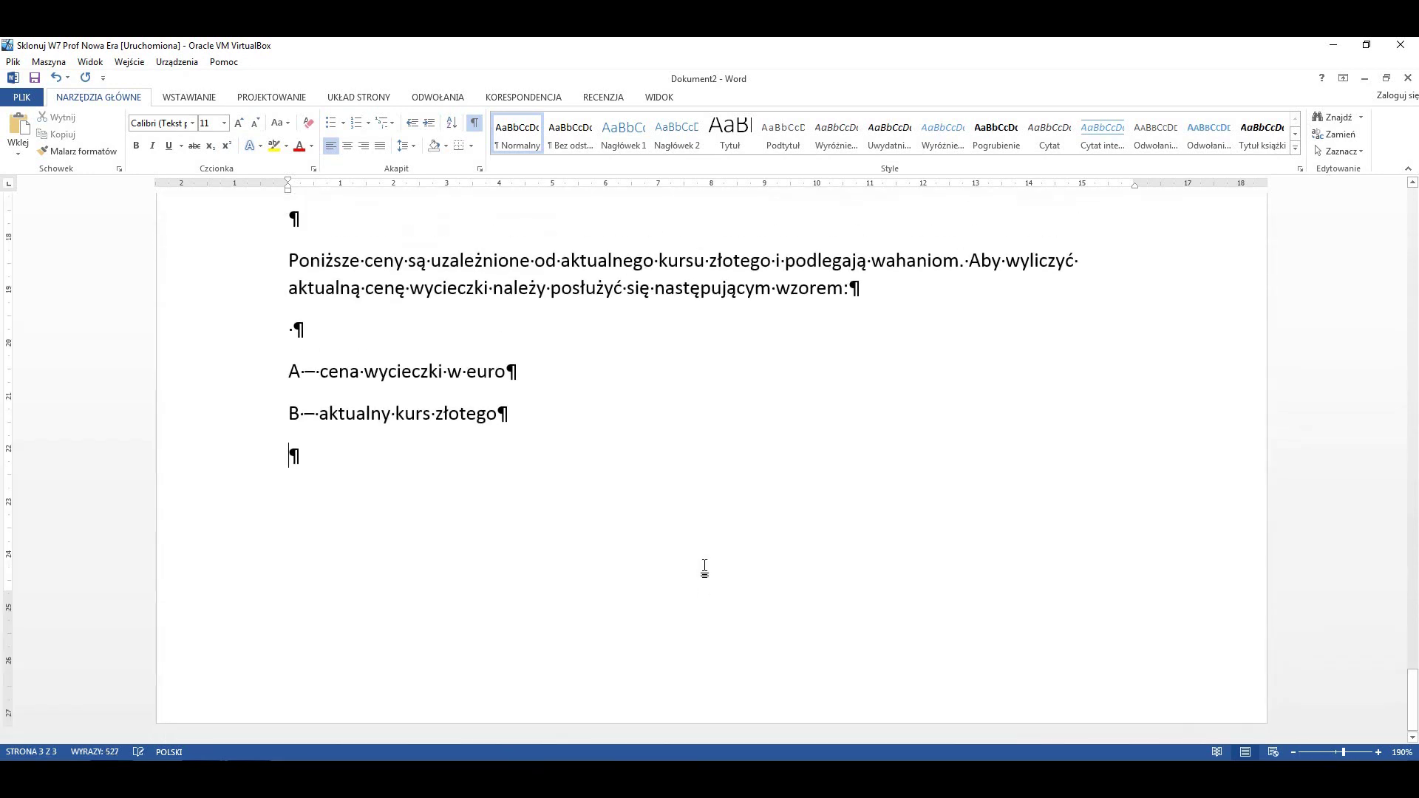
{"action": "scroll", "coordinate": [548, 586], "scroll_direction": "up", "scroll_amount": 3}
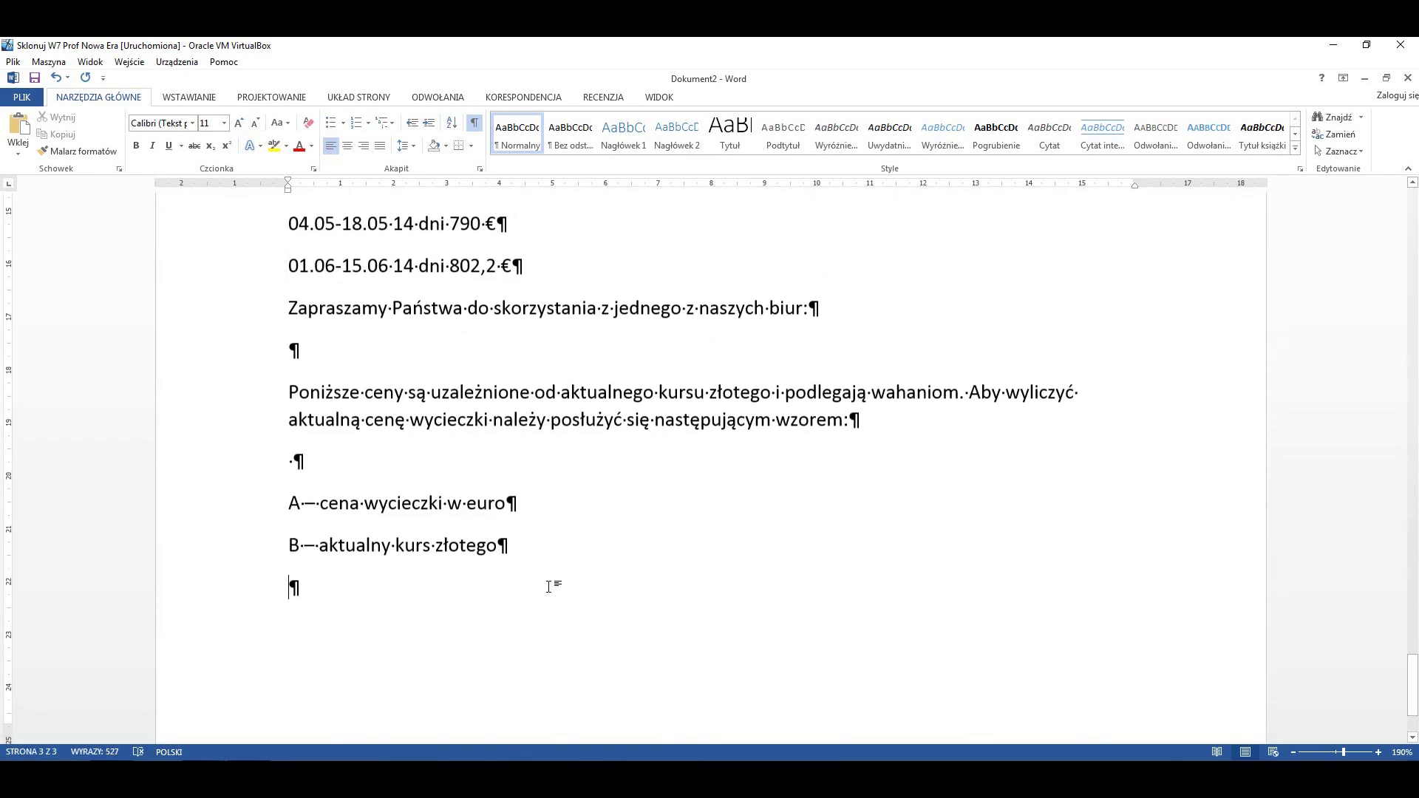
{"action": "scroll", "coordinate": [549, 586], "scroll_direction": "up", "scroll_amount": 2}
{"action": "scroll", "coordinate": [548, 586], "scroll_direction": "up", "scroll_amount": 1}
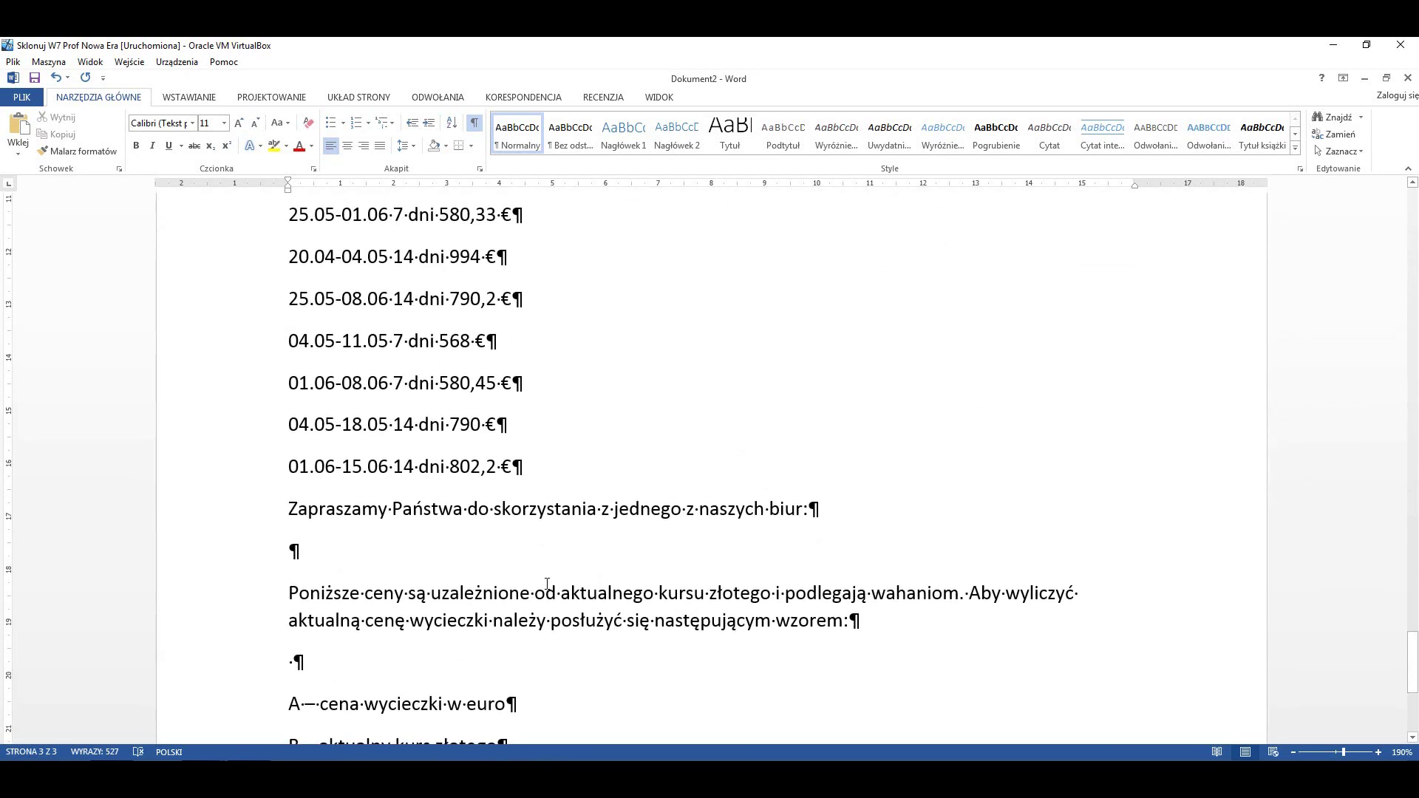
{"action": "scroll", "coordinate": [557, 619], "scroll_direction": "up", "scroll_amount": 1}
{"action": "scroll", "coordinate": [562, 624], "scroll_direction": "up", "scroll_amount": 1}
{"action": "scroll", "coordinate": [566, 630], "scroll_direction": "up", "scroll_amount": 1}
{"action": "scroll", "coordinate": [571, 634], "scroll_direction": "up", "scroll_amount": 1}
{"action": "scroll", "coordinate": [571, 634], "scroll_direction": "up", "scroll_amount": 1}
{"action": "scroll", "coordinate": [596, 634], "scroll_direction": "up", "scroll_amount": 1}
{"action": "scroll", "coordinate": [596, 634], "scroll_direction": "up", "scroll_amount": 1}
{"action": "scroll", "coordinate": [597, 635], "scroll_direction": "up", "scroll_amount": 1}
{"action": "scroll", "coordinate": [597, 634], "scroll_direction": "up", "scroll_amount": 1}
{"action": "scroll", "coordinate": [597, 634], "scroll_direction": "up", "scroll_amount": 1}
{"action": "scroll", "coordinate": [597, 634], "scroll_direction": "up", "scroll_amount": 1}
{"action": "scroll", "coordinate": [597, 634], "scroll_direction": "up", "scroll_amount": 1}
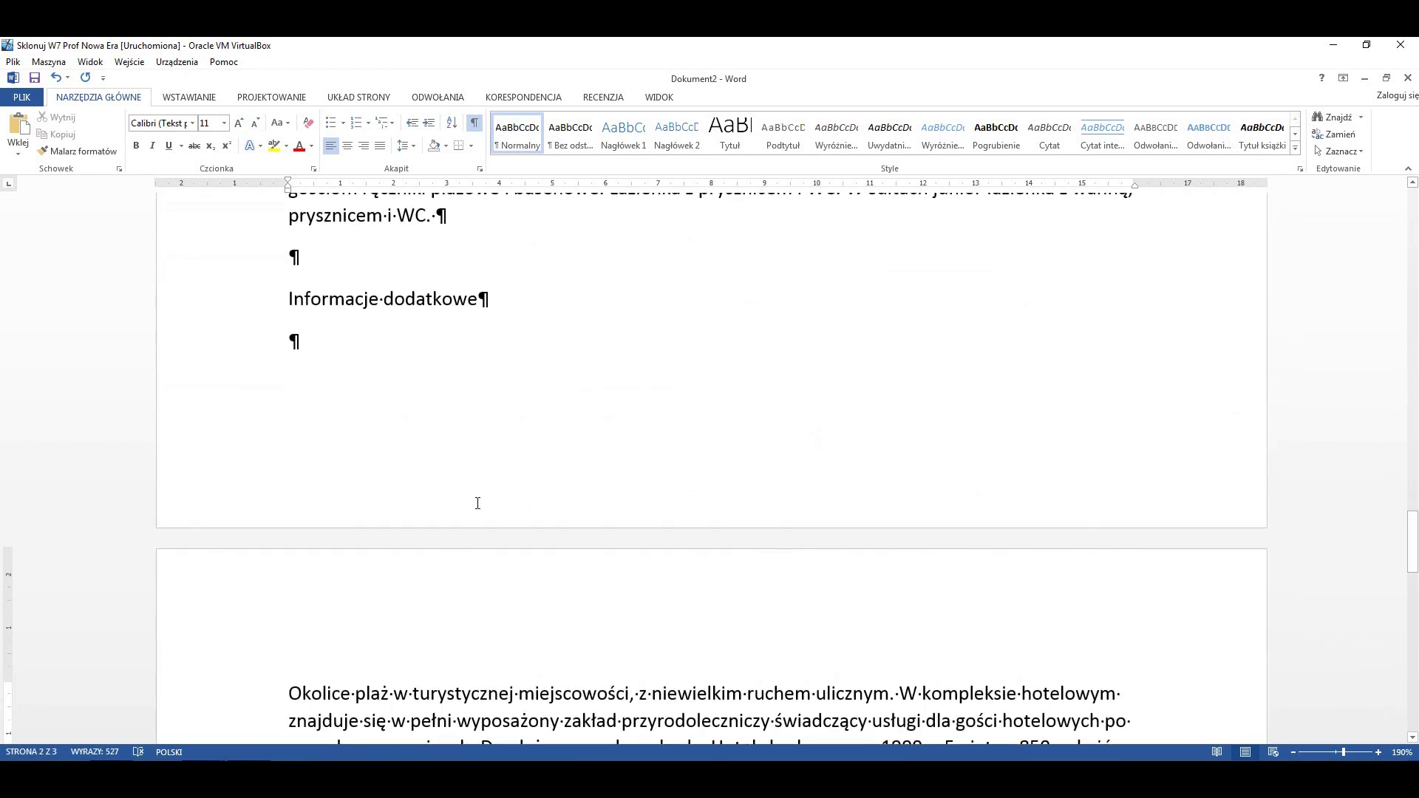
{"action": "left_click", "coordinate": [483, 304]}
{"action": "scroll", "coordinate": [811, 434], "scroll_direction": "down", "scroll_amount": 1}
{"action": "scroll", "coordinate": [1108, 340], "scroll_direction": "up", "scroll_amount": 3}
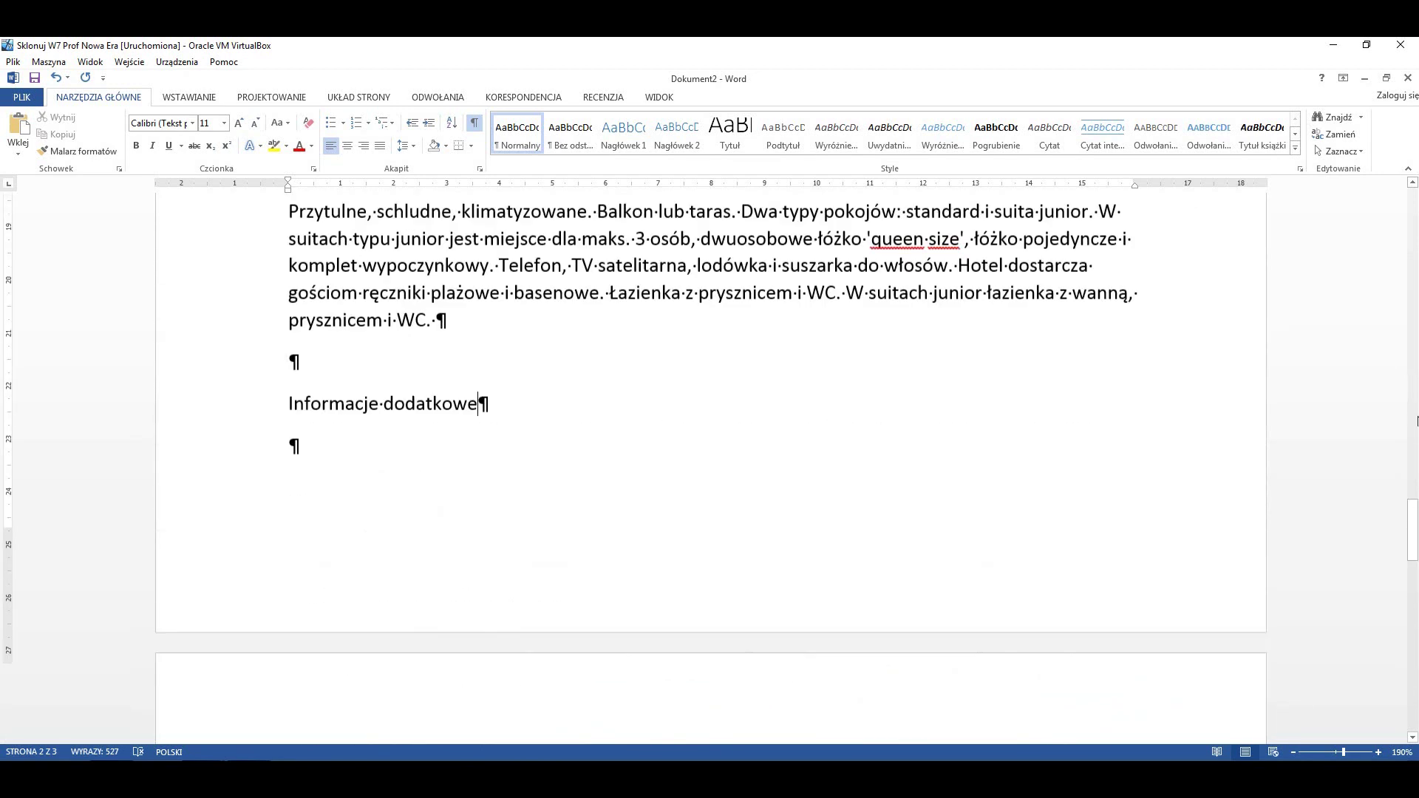
{"action": "left_click_drag", "start_coordinate": [1412, 526], "coordinate": [1412, 214]}
{"action": "scroll", "coordinate": [1101, 436], "scroll_direction": "down", "scroll_amount": 4}
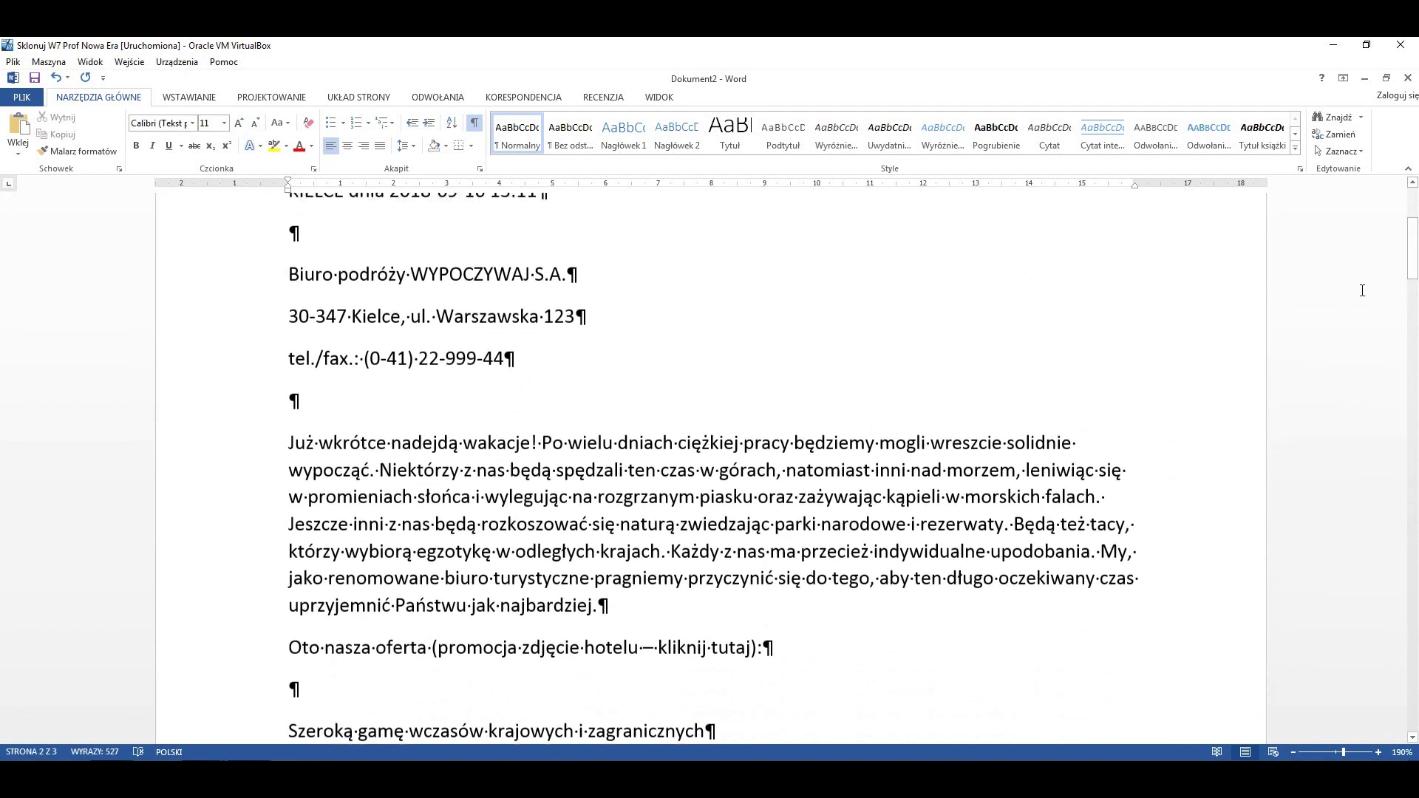
{"action": "left_click", "coordinate": [1101, 436]}
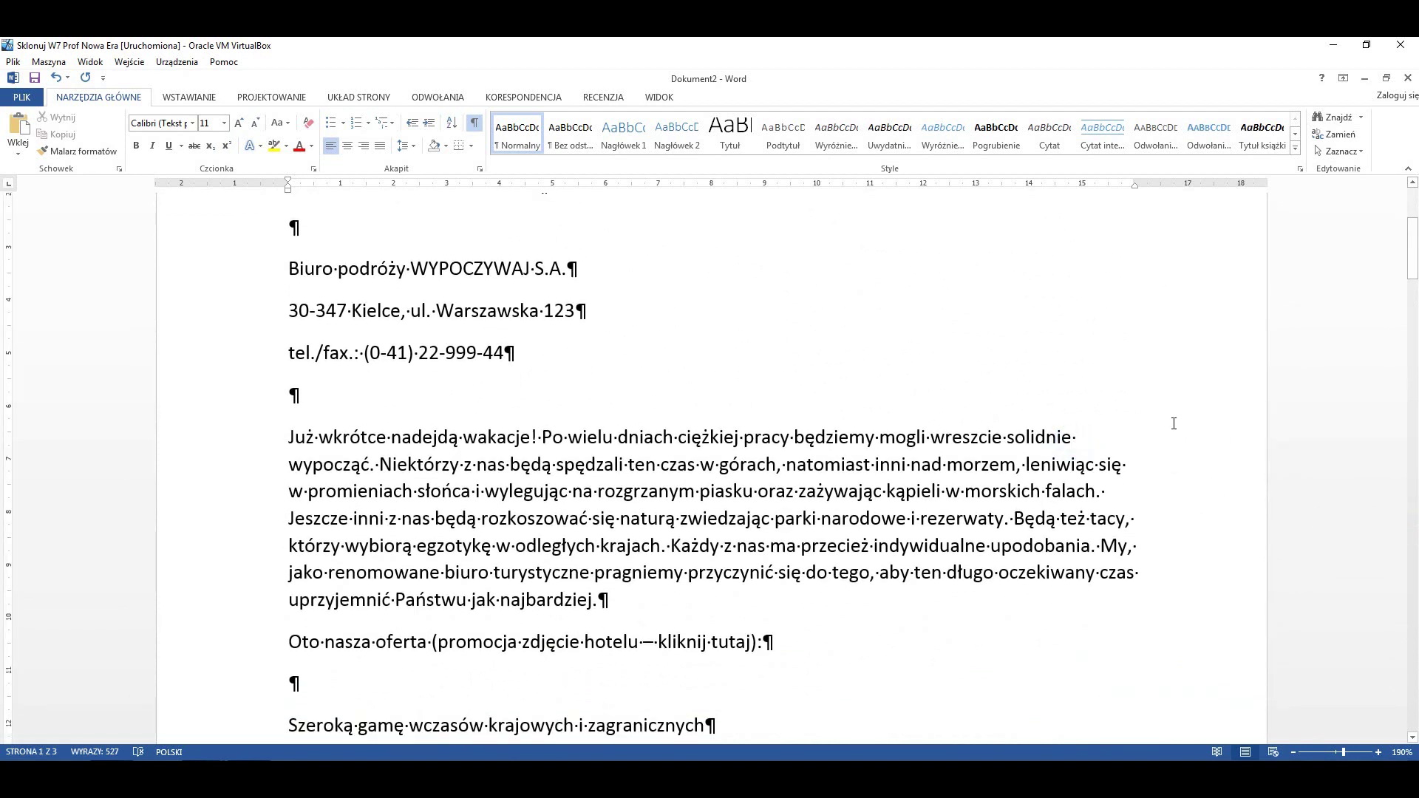
{"action": "key", "text": "Return"}
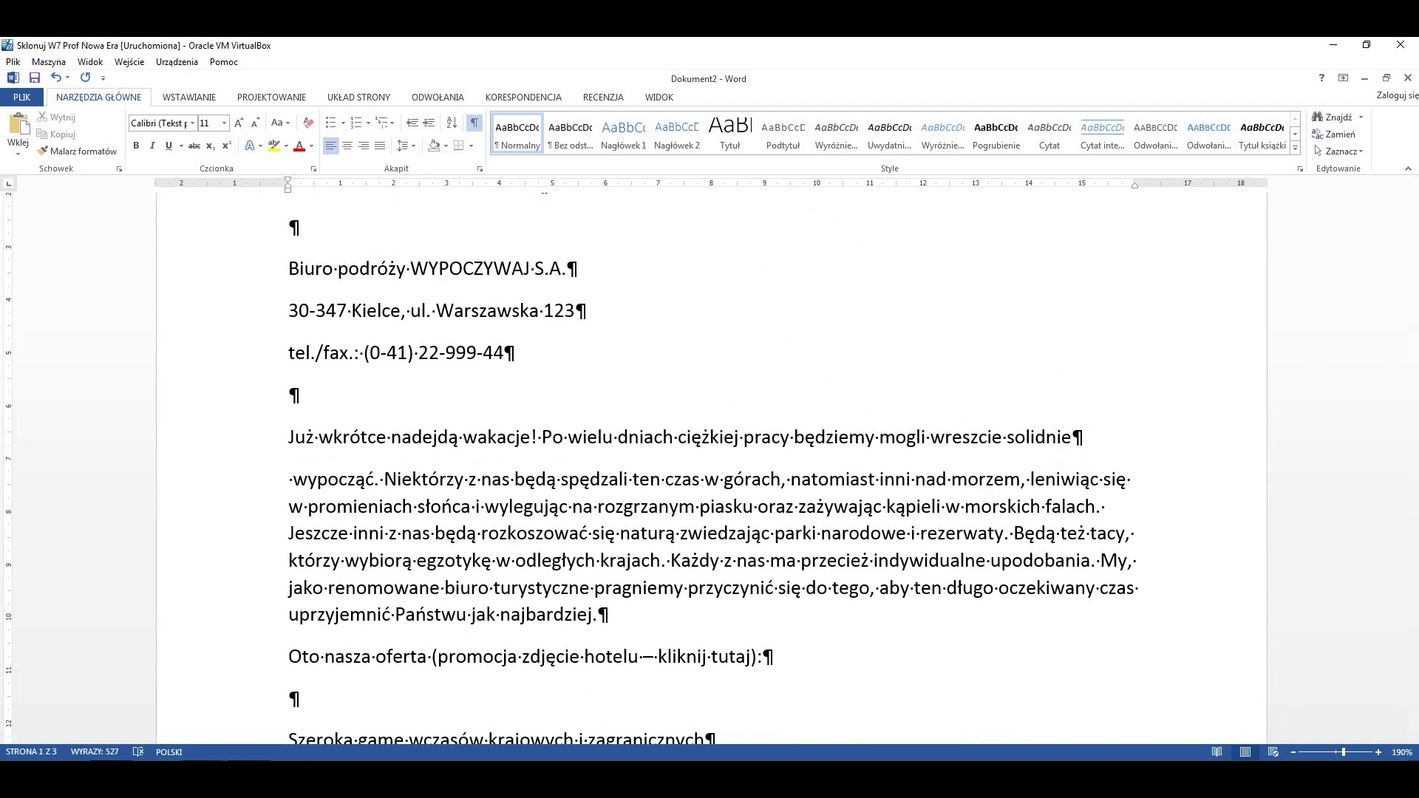
{"action": "key", "text": "Return"}
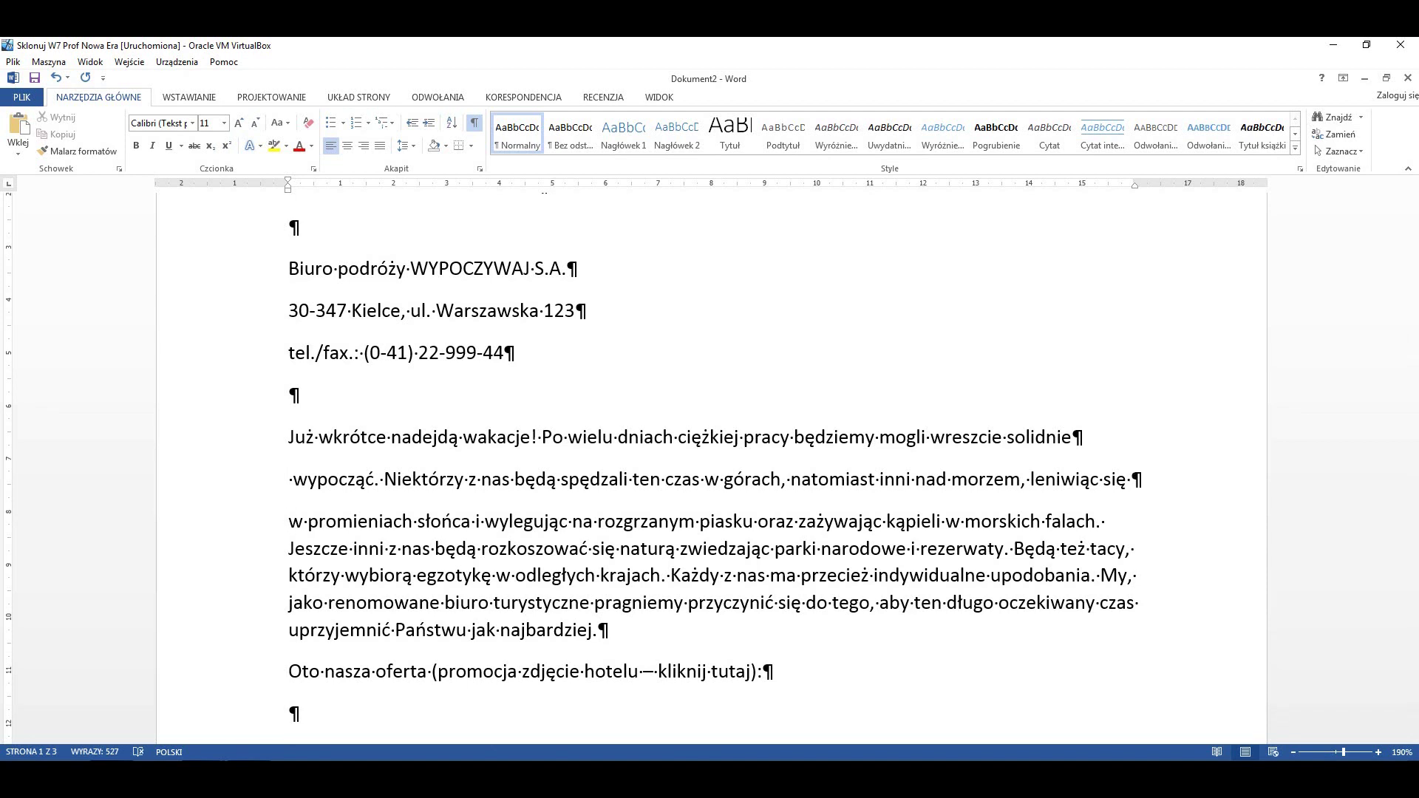
{"action": "key", "text": "Return"}
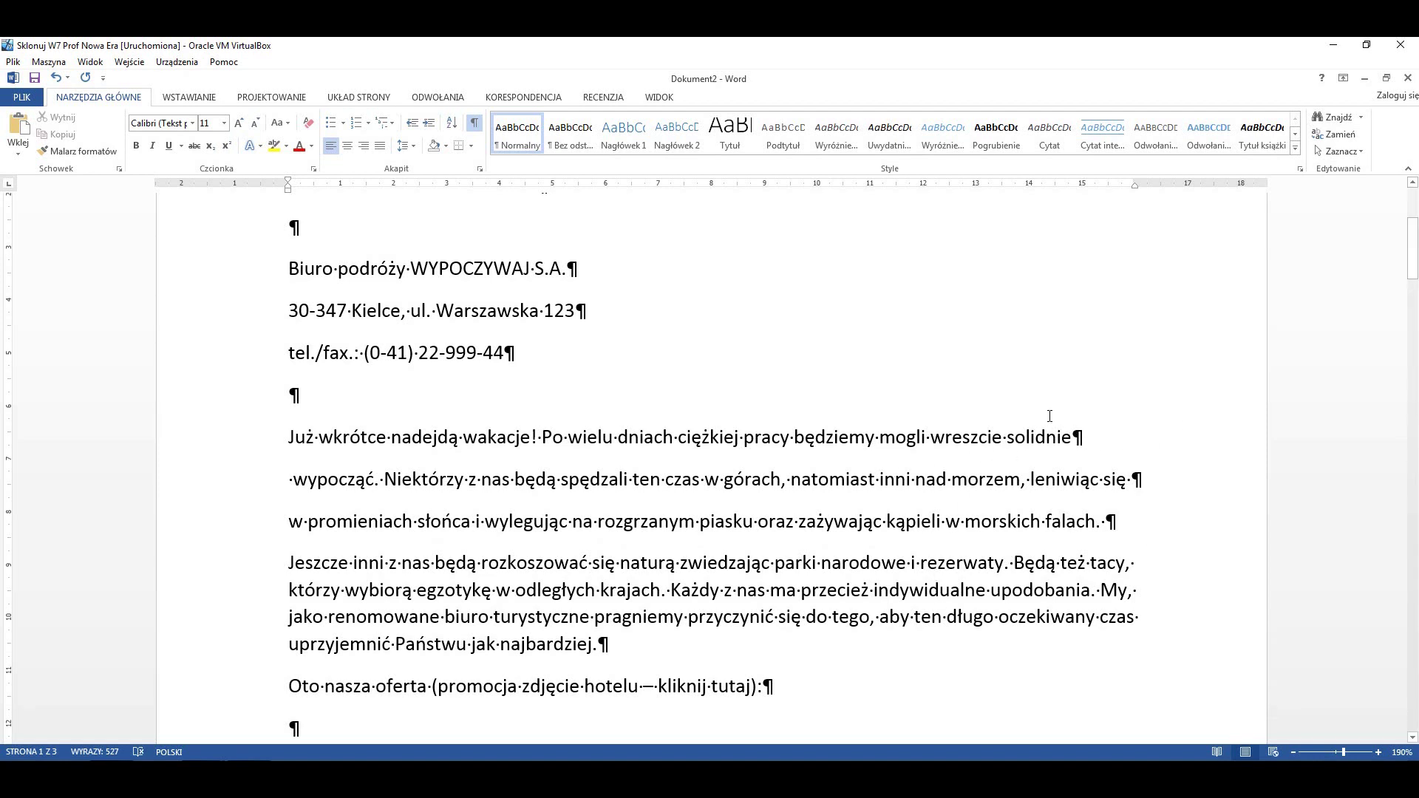
{"action": "left_click", "coordinate": [1089, 437]}
{"action": "key", "text": "Delete"}
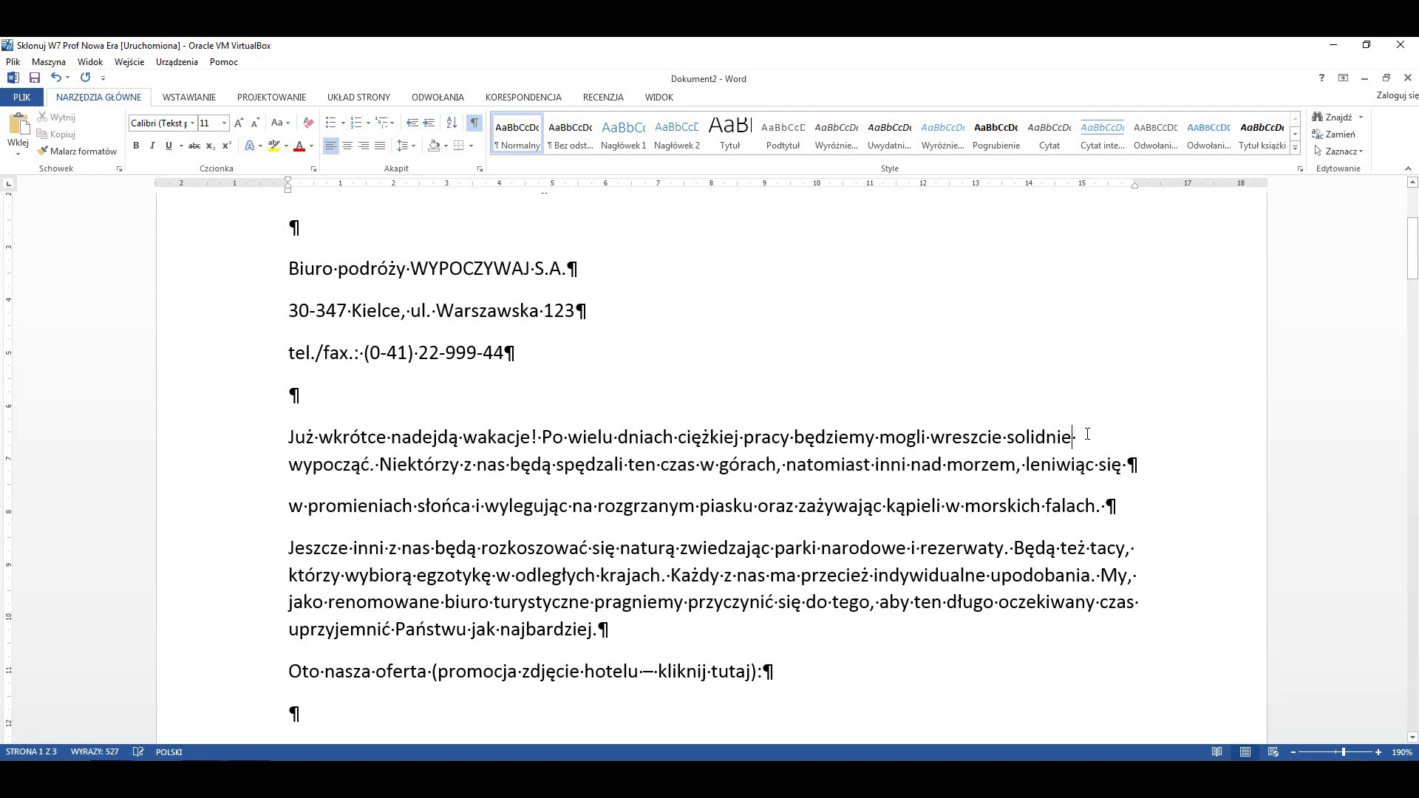
{"action": "left_click", "coordinate": [1150, 463]}
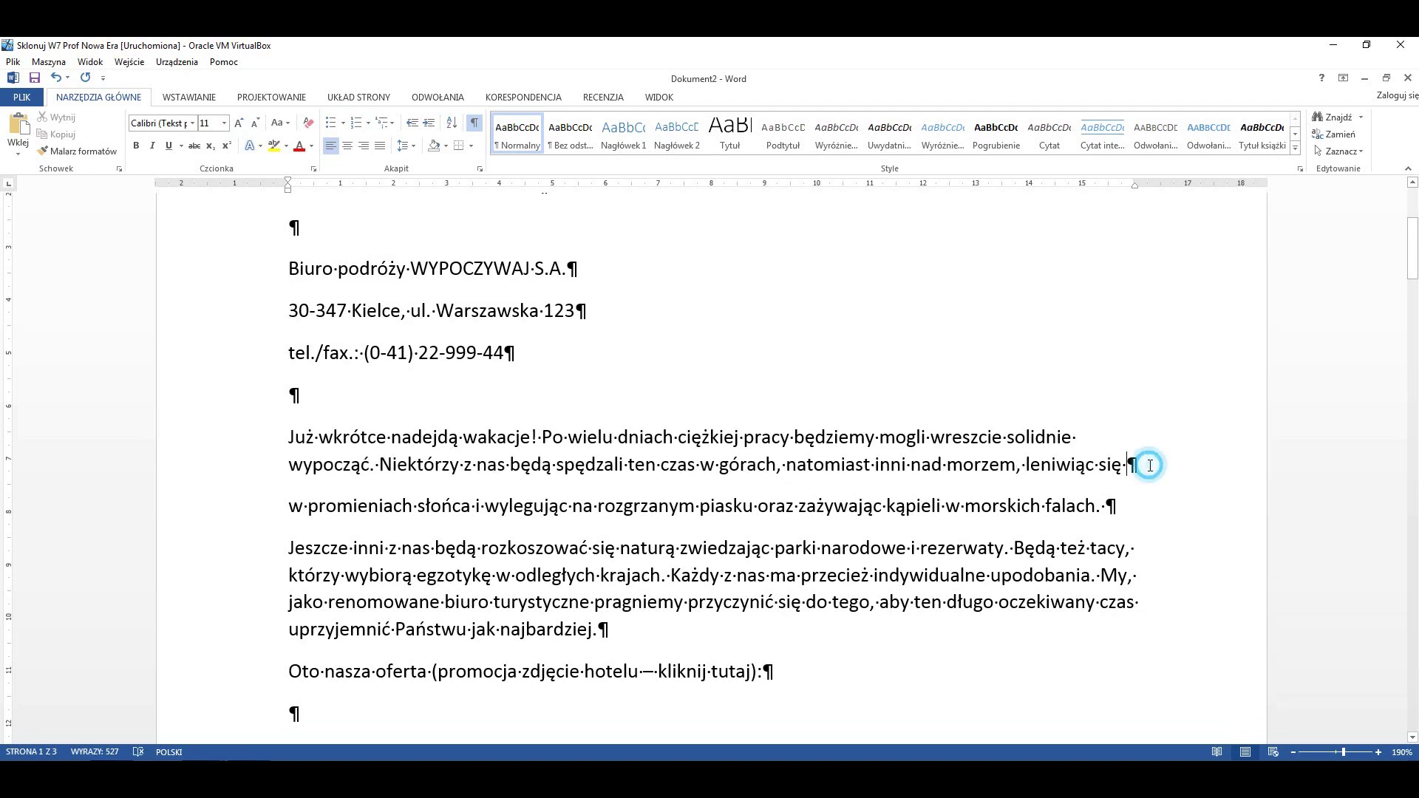
{"action": "key", "text": "Delete"}
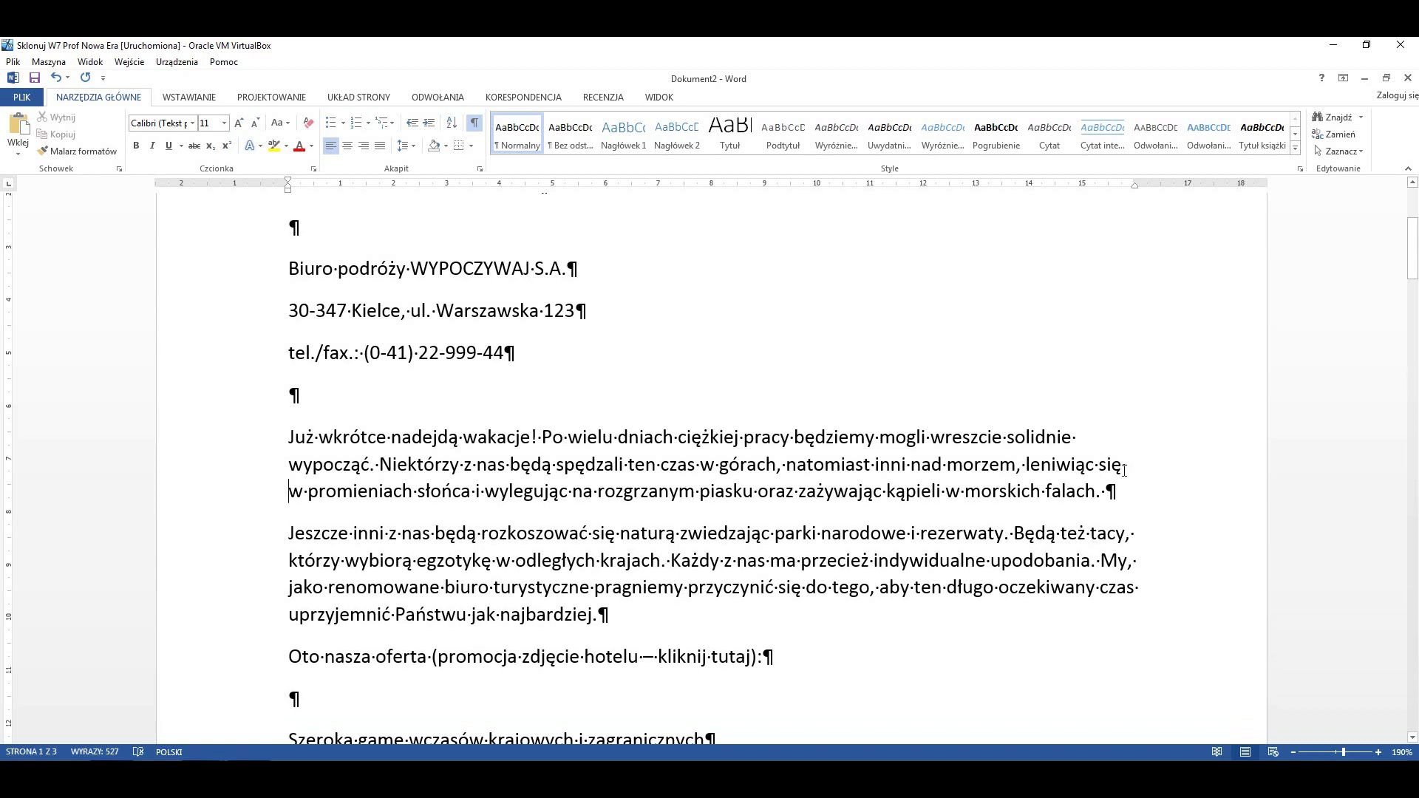
{"action": "left_click", "coordinate": [1110, 491]}
{"action": "left_click", "coordinate": [284, 536]}
{"action": "key", "text": "BackSpace"}
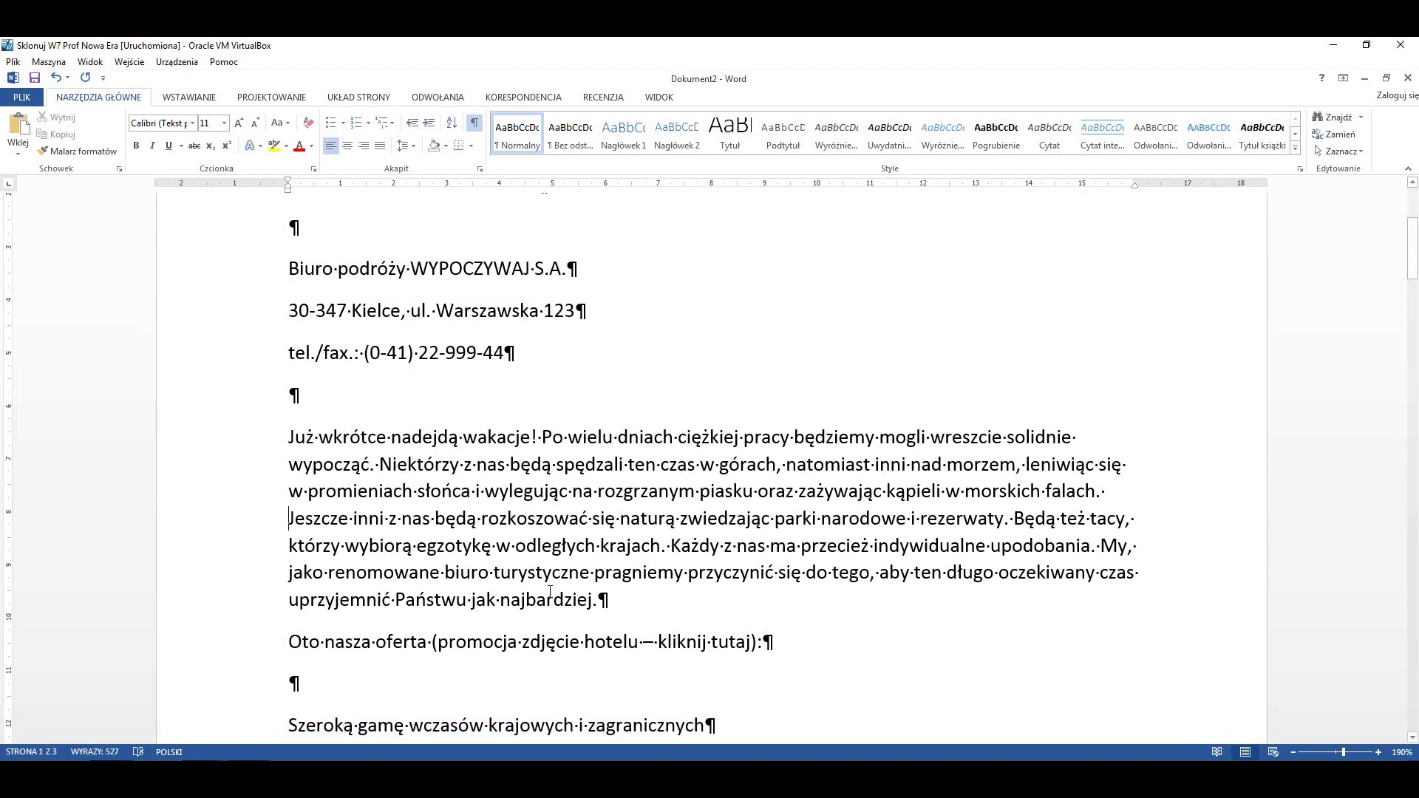
Scroll down through all three pages to the 'Poniższe ceny…' paragraph and the A/B formula lines
{"action": "scroll", "coordinate": [471, 578], "scroll_direction": "up", "scroll_amount": 3}
{"action": "scroll", "coordinate": [468, 580], "scroll_direction": "down", "scroll_amount": 2}
{"action": "scroll", "coordinate": [468, 581], "scroll_direction": "down", "scroll_amount": 2}
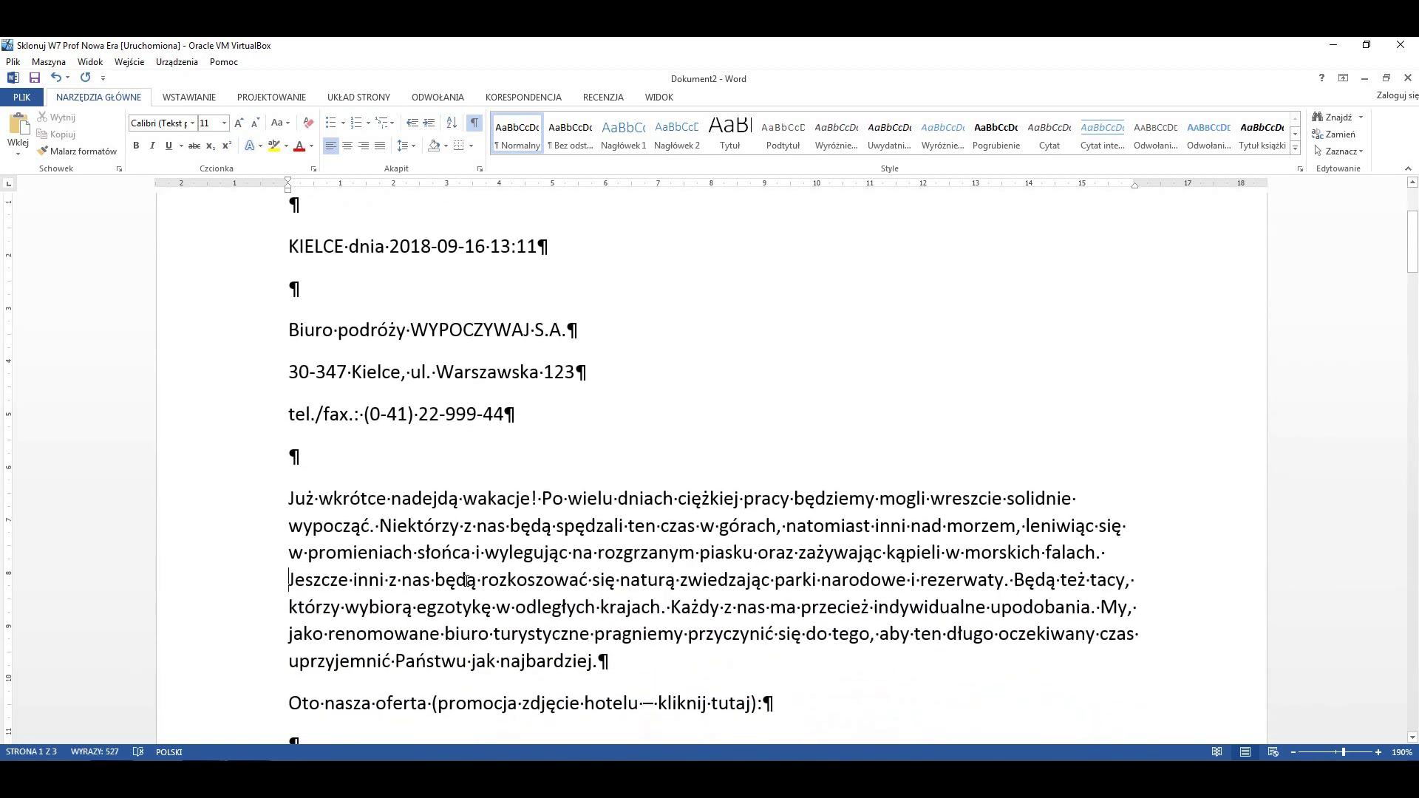
{"action": "scroll", "coordinate": [468, 580], "scroll_direction": "down", "scroll_amount": 2}
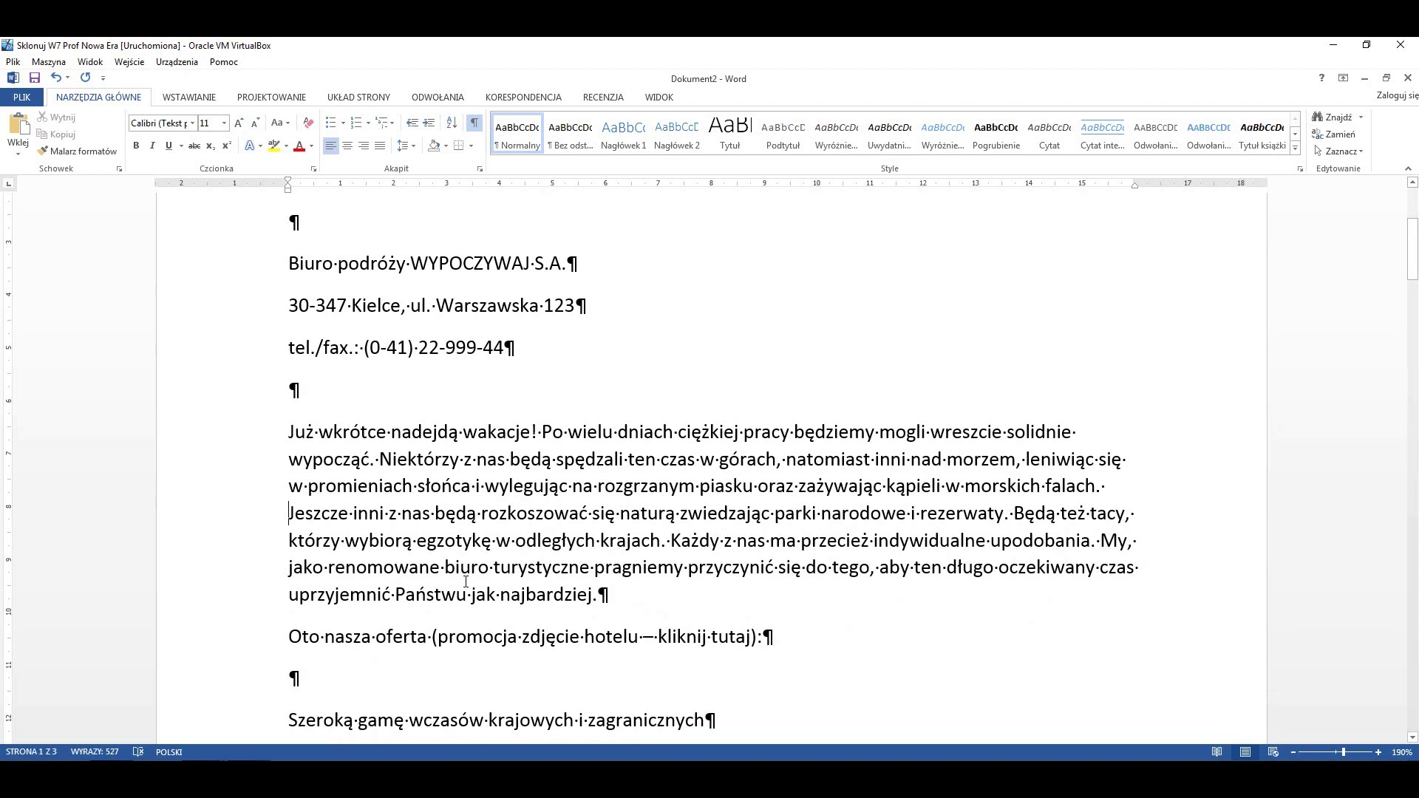
{"action": "scroll", "coordinate": [465, 580], "scroll_direction": "down", "scroll_amount": 2}
{"action": "scroll", "coordinate": [465, 581], "scroll_direction": "down", "scroll_amount": 2}
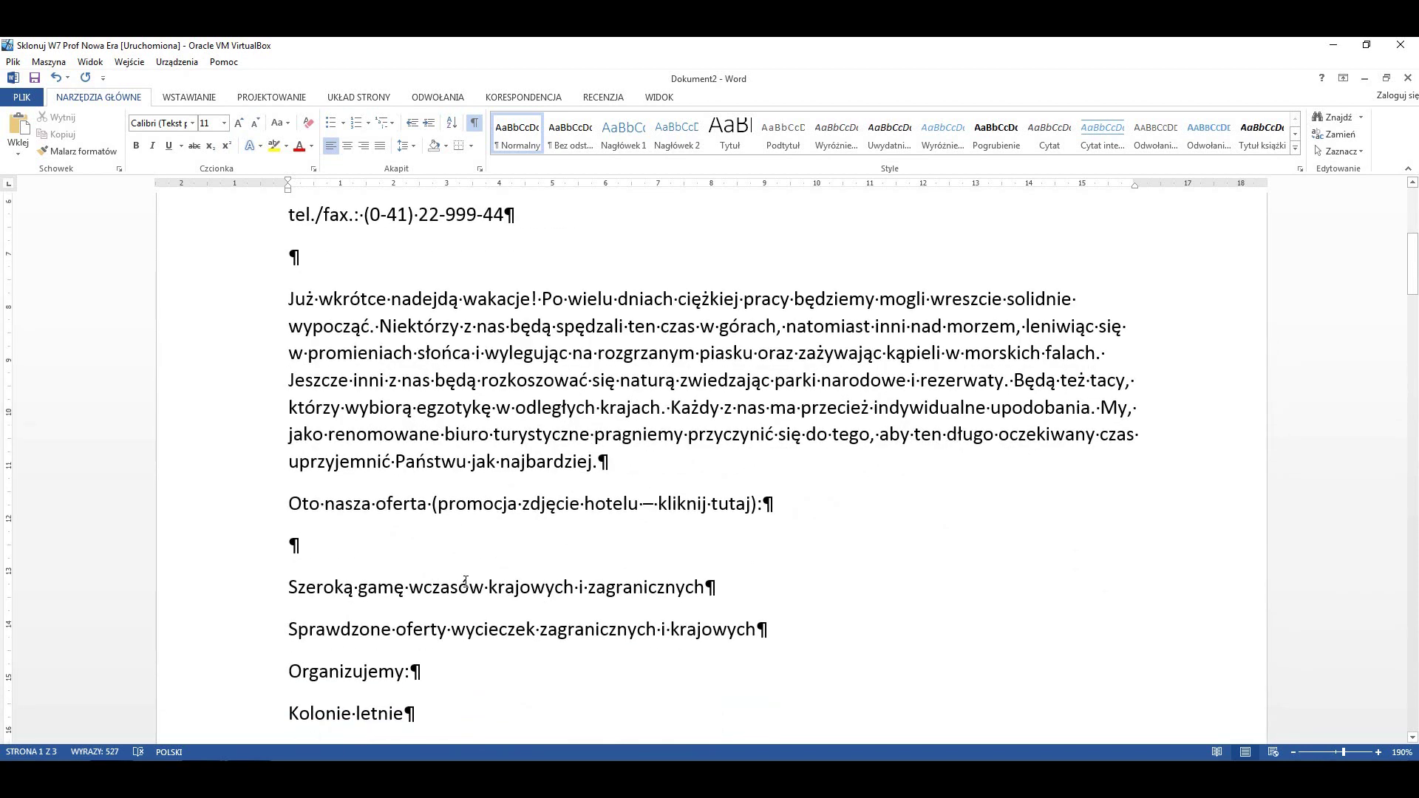
{"action": "scroll", "coordinate": [466, 581], "scroll_direction": "down", "scroll_amount": 1}
{"action": "scroll", "coordinate": [465, 581], "scroll_direction": "down", "scroll_amount": 1}
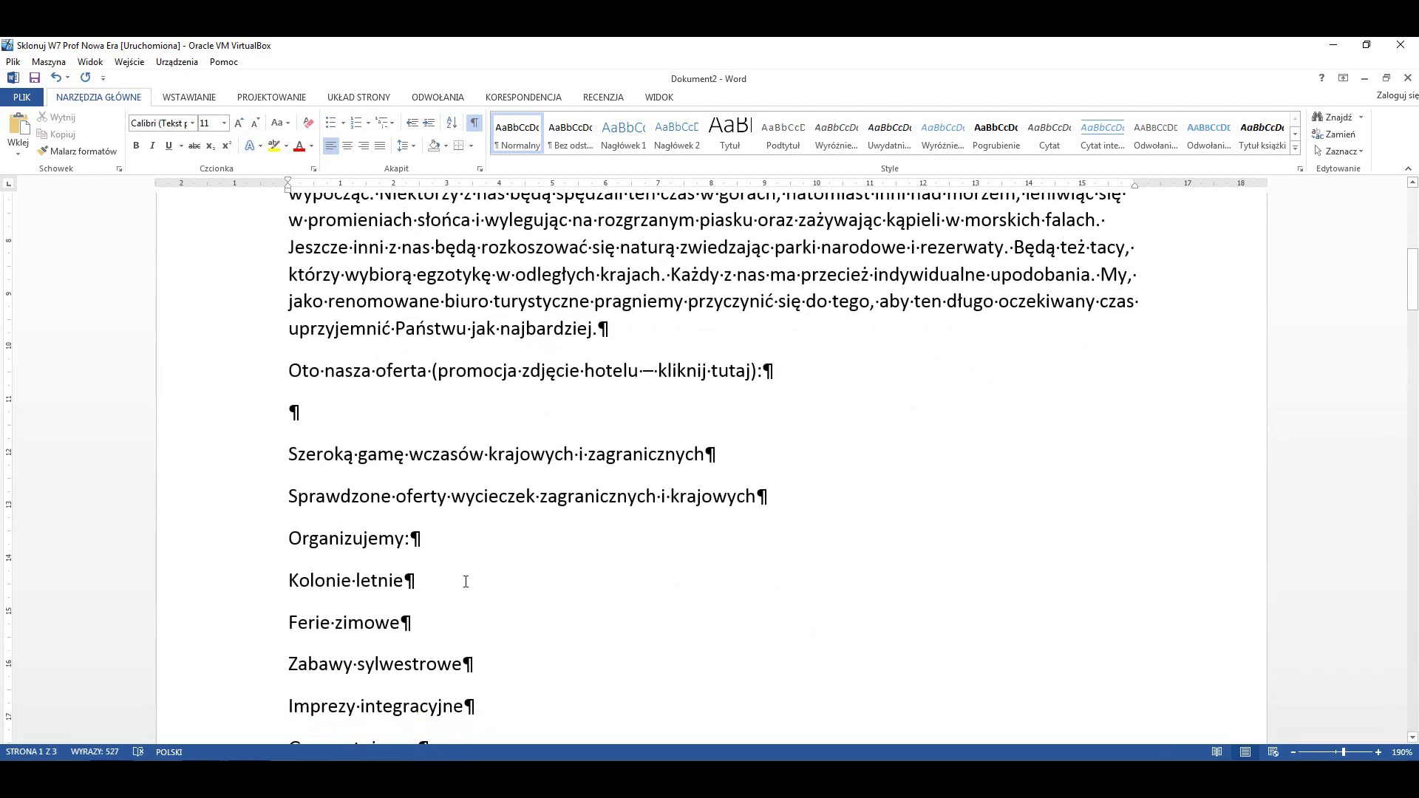
{"action": "scroll", "coordinate": [463, 581], "scroll_direction": "down", "scroll_amount": 1}
{"action": "scroll", "coordinate": [462, 581], "scroll_direction": "down", "scroll_amount": 1}
{"action": "scroll", "coordinate": [463, 582], "scroll_direction": "down", "scroll_amount": 1}
{"action": "scroll", "coordinate": [462, 581], "scroll_direction": "down", "scroll_amount": 1}
{"action": "scroll", "coordinate": [463, 582], "scroll_direction": "down", "scroll_amount": 1}
{"action": "scroll", "coordinate": [462, 581], "scroll_direction": "down", "scroll_amount": 1}
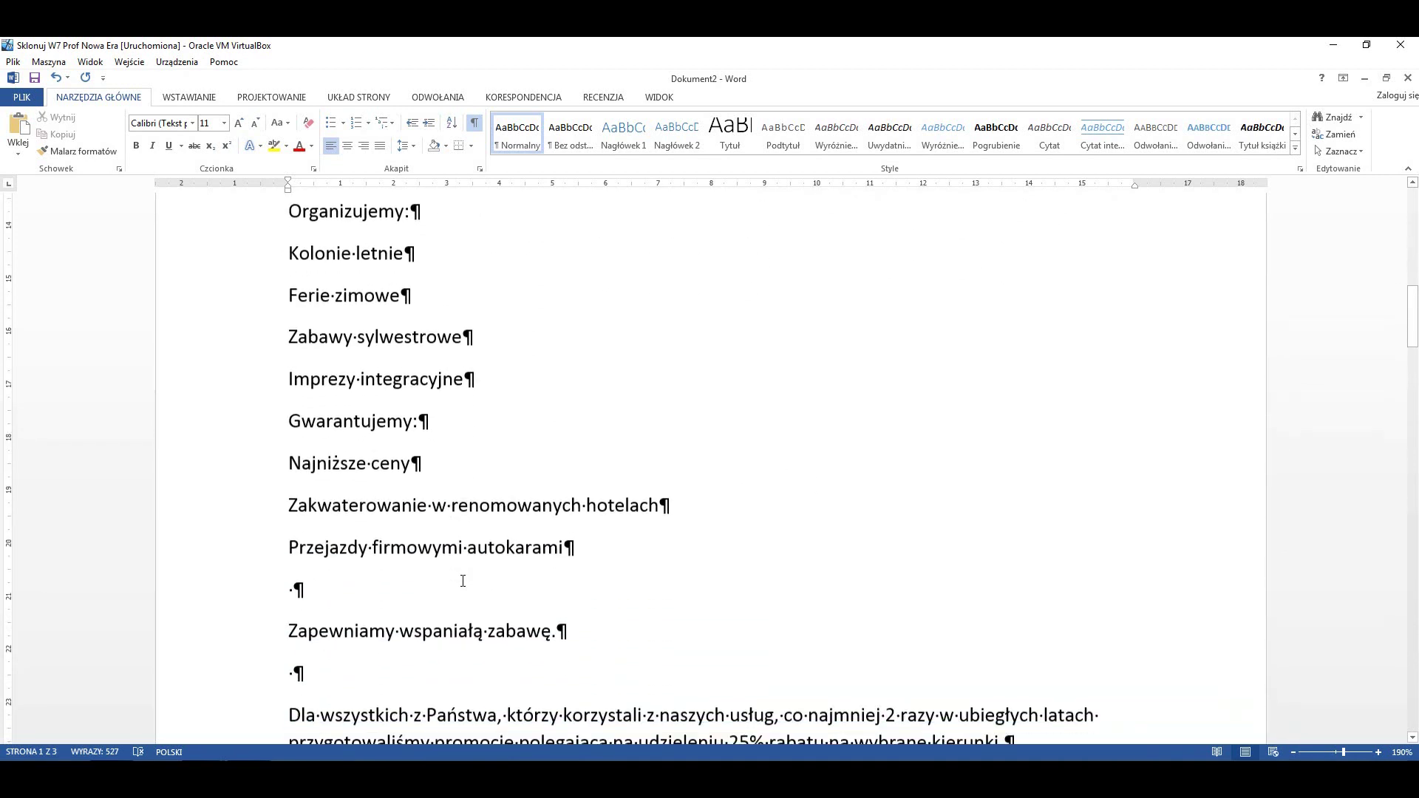
{"action": "scroll", "coordinate": [461, 581], "scroll_direction": "down", "scroll_amount": 1}
{"action": "scroll", "coordinate": [460, 580], "scroll_direction": "down", "scroll_amount": 1}
{"action": "scroll", "coordinate": [459, 580], "scroll_direction": "down", "scroll_amount": 1}
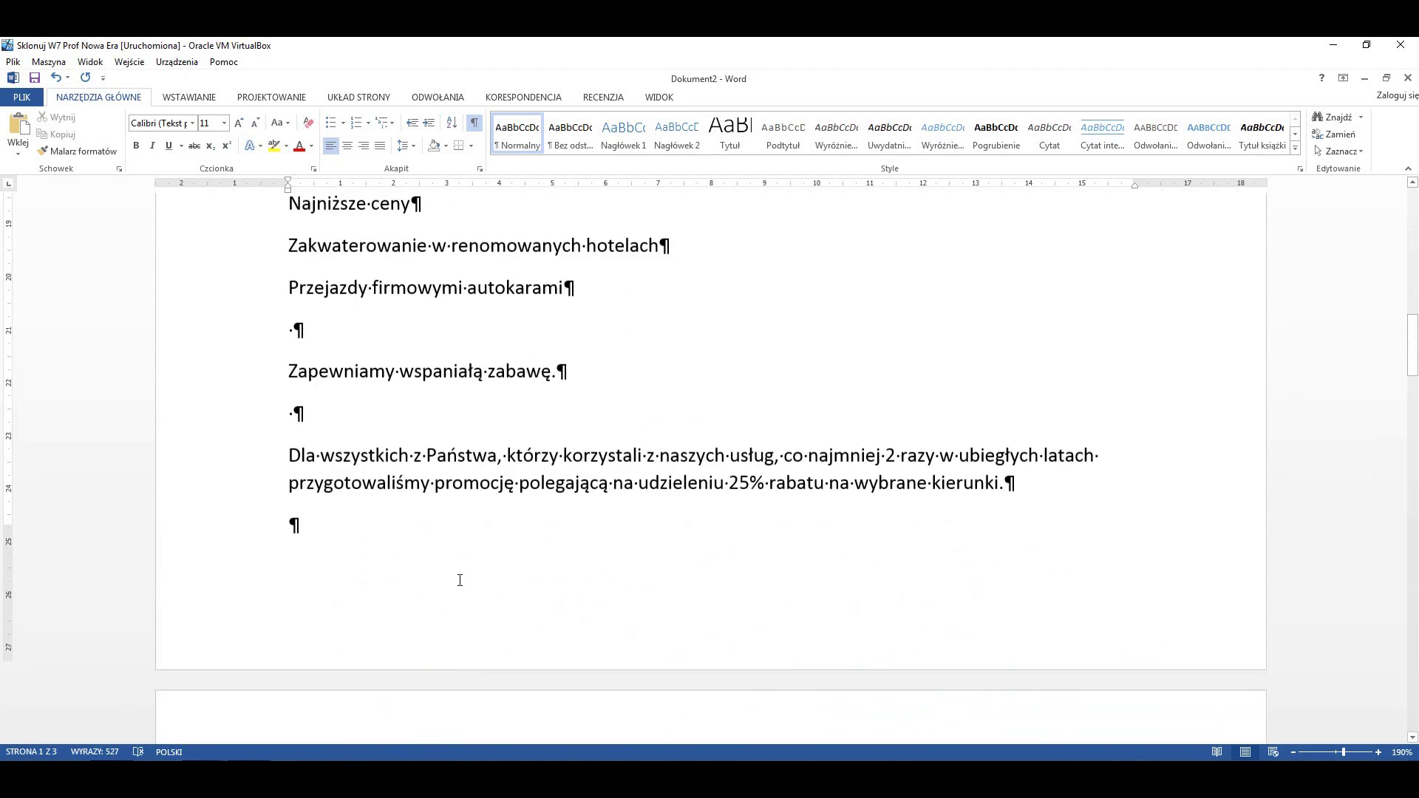
{"action": "scroll", "coordinate": [459, 580], "scroll_direction": "down", "scroll_amount": 1}
{"action": "scroll", "coordinate": [460, 580], "scroll_direction": "down", "scroll_amount": 1}
{"action": "scroll", "coordinate": [459, 580], "scroll_direction": "down", "scroll_amount": 1}
{"action": "scroll", "coordinate": [460, 580], "scroll_direction": "down", "scroll_amount": 1}
{"action": "scroll", "coordinate": [460, 580], "scroll_direction": "down", "scroll_amount": 1}
{"action": "scroll", "coordinate": [459, 580], "scroll_direction": "down", "scroll_amount": 2}
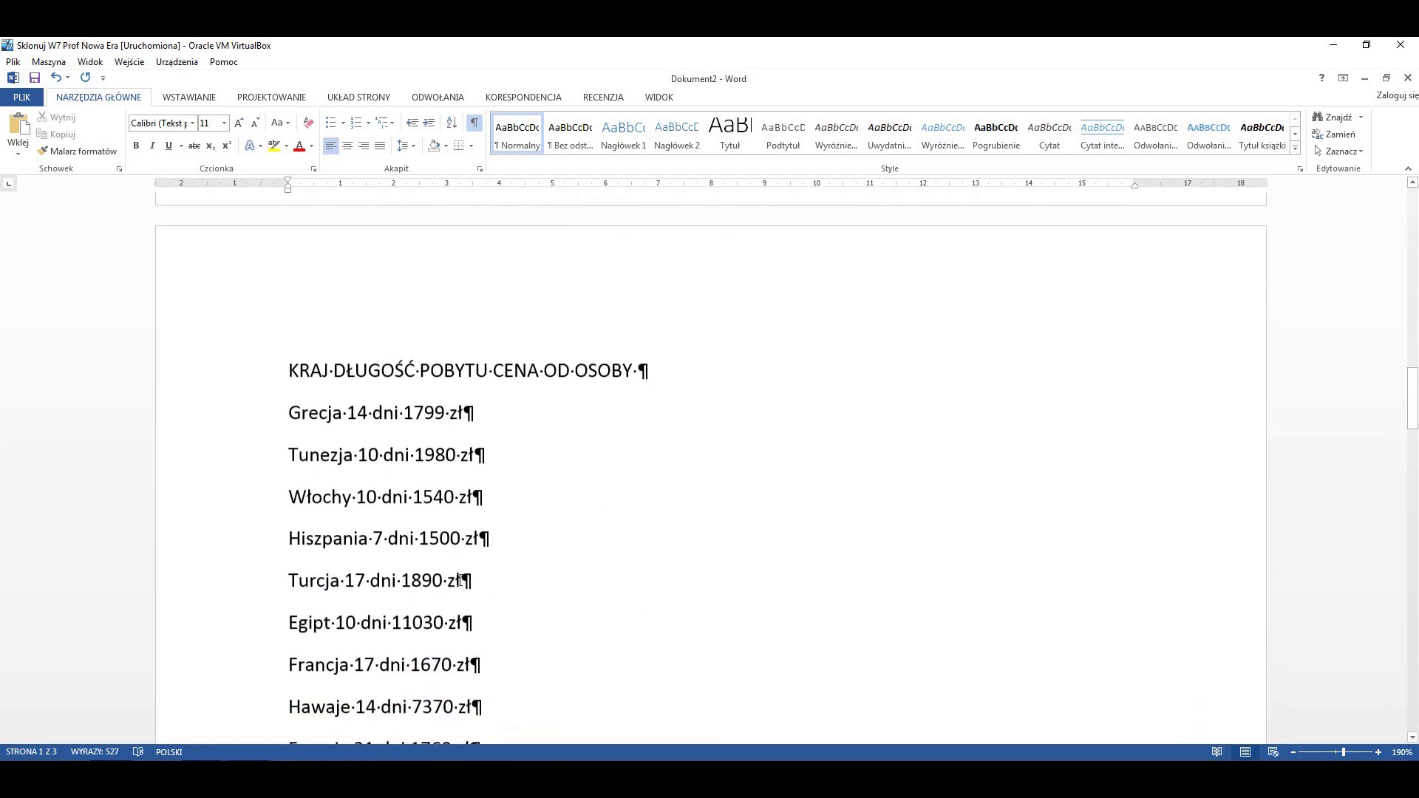
{"action": "scroll", "coordinate": [460, 580], "scroll_direction": "down", "scroll_amount": 2}
{"action": "scroll", "coordinate": [460, 580], "scroll_direction": "down", "scroll_amount": 2}
{"action": "scroll", "coordinate": [460, 581], "scroll_direction": "down", "scroll_amount": 1}
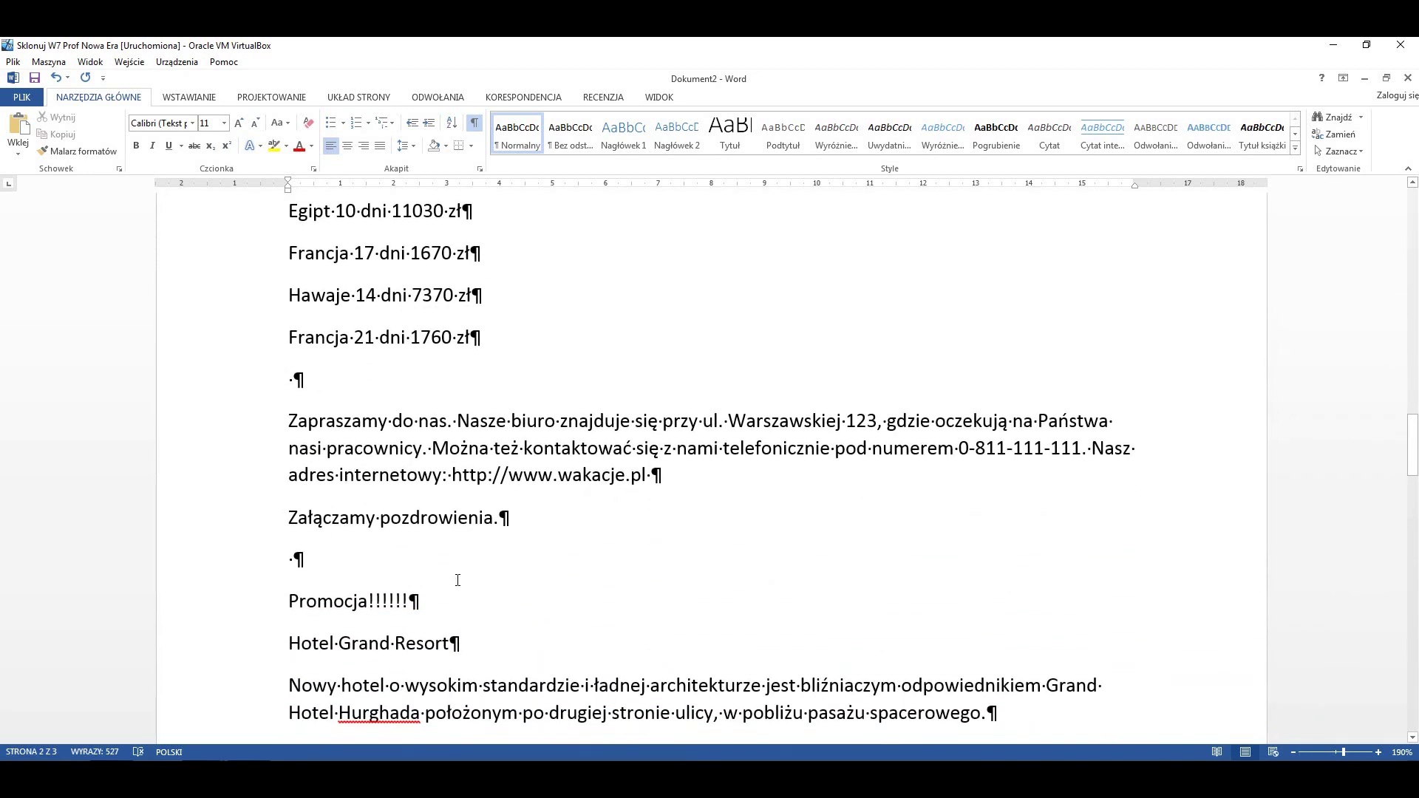
{"action": "scroll", "coordinate": [458, 580], "scroll_direction": "down", "scroll_amount": 1}
{"action": "scroll", "coordinate": [456, 581], "scroll_direction": "down", "scroll_amount": 1}
{"action": "scroll", "coordinate": [456, 580], "scroll_direction": "down", "scroll_amount": 1}
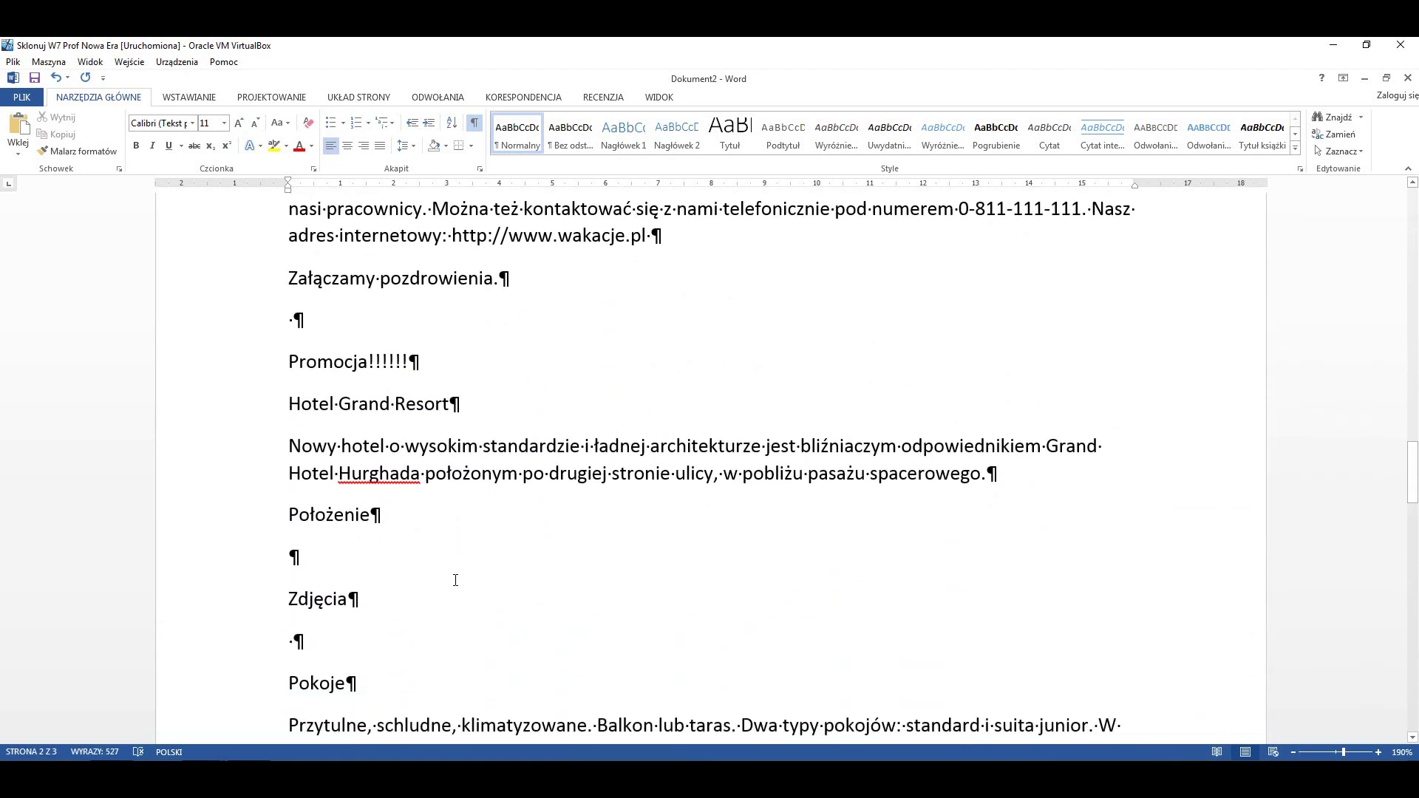
{"action": "scroll", "coordinate": [455, 580], "scroll_direction": "down", "scroll_amount": 1}
{"action": "scroll", "coordinate": [456, 580], "scroll_direction": "down", "scroll_amount": 1}
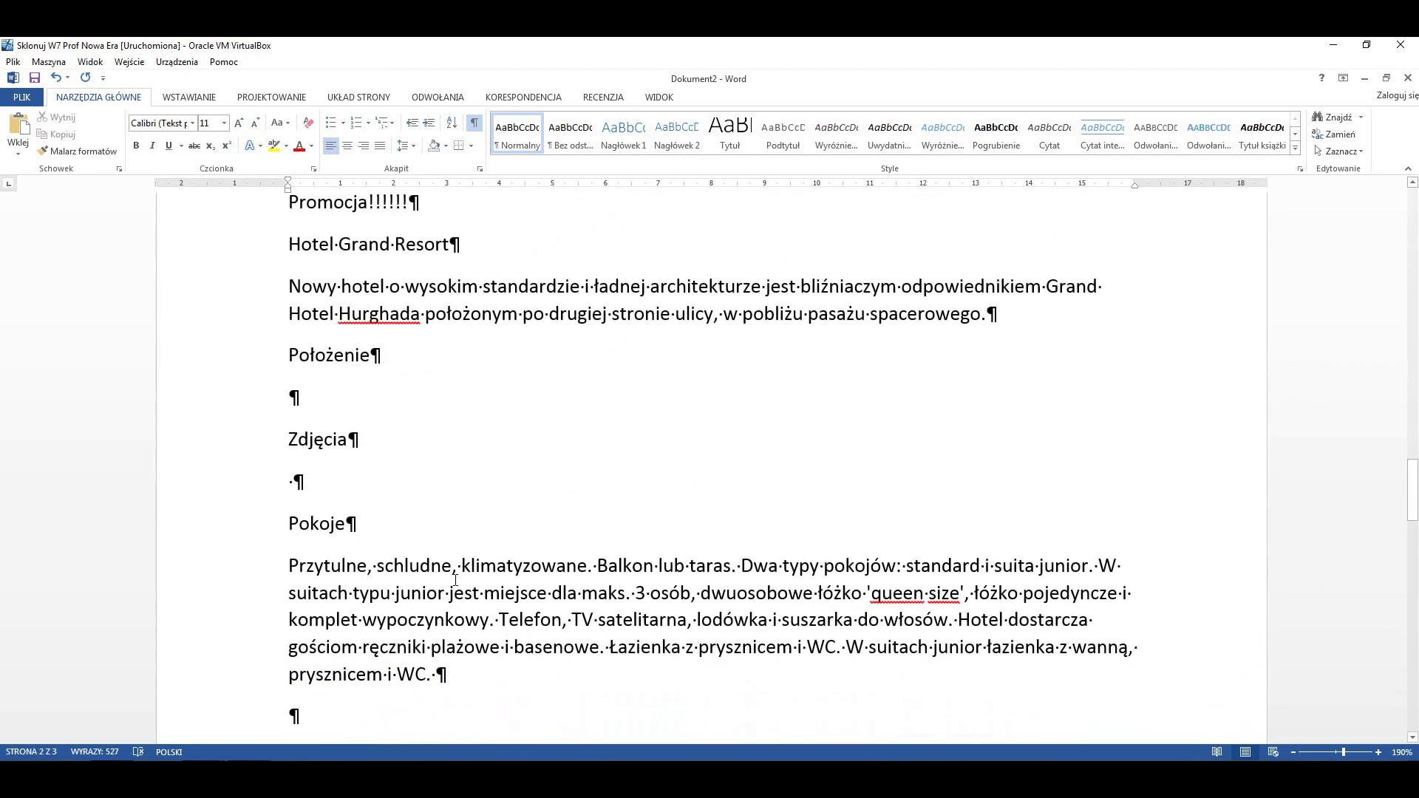
{"action": "scroll", "coordinate": [455, 580], "scroll_direction": "down", "scroll_amount": 1}
{"action": "scroll", "coordinate": [453, 580], "scroll_direction": "down", "scroll_amount": 1}
{"action": "scroll", "coordinate": [452, 579], "scroll_direction": "down", "scroll_amount": 2}
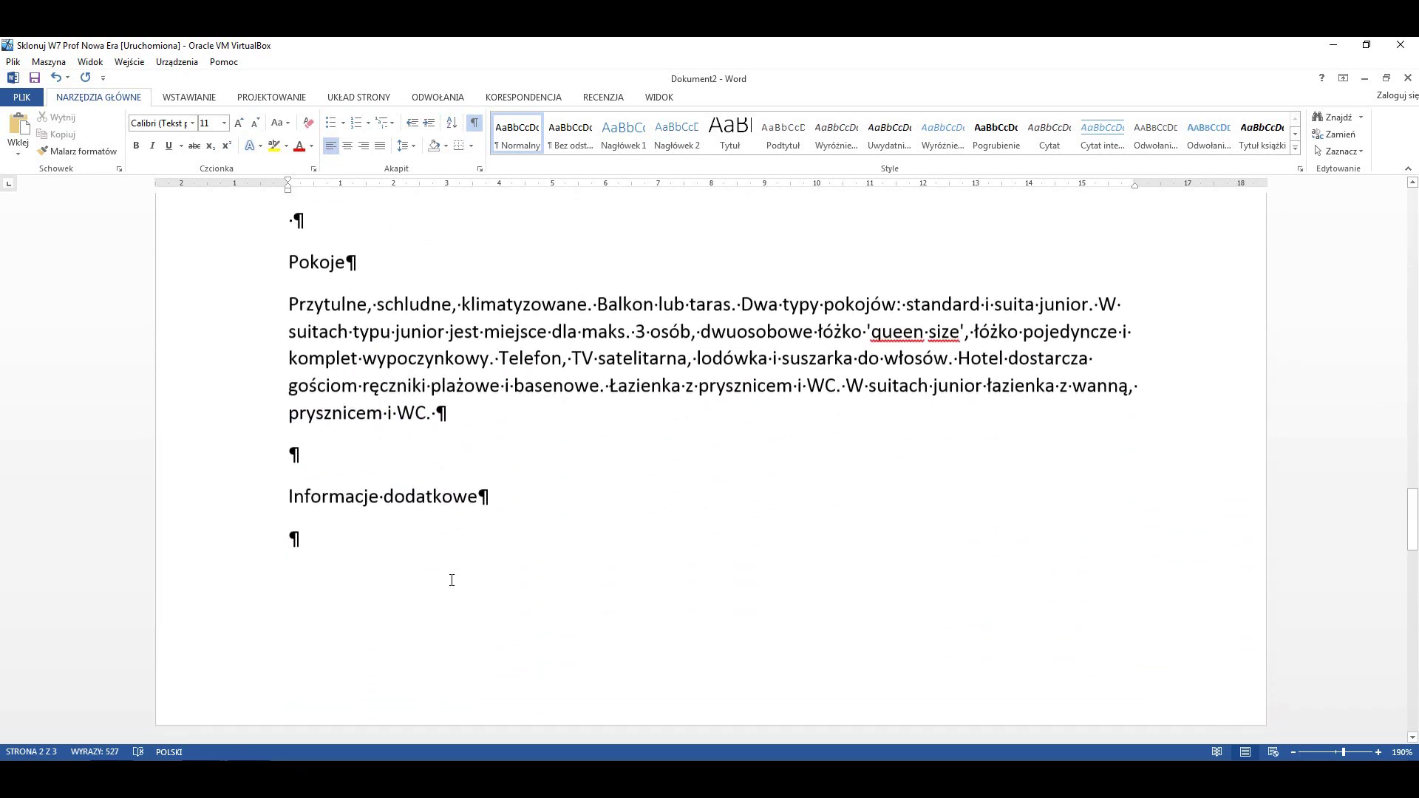
{"action": "scroll", "coordinate": [450, 579], "scroll_direction": "down", "scroll_amount": 1}
{"action": "scroll", "coordinate": [450, 580], "scroll_direction": "down", "scroll_amount": 3}
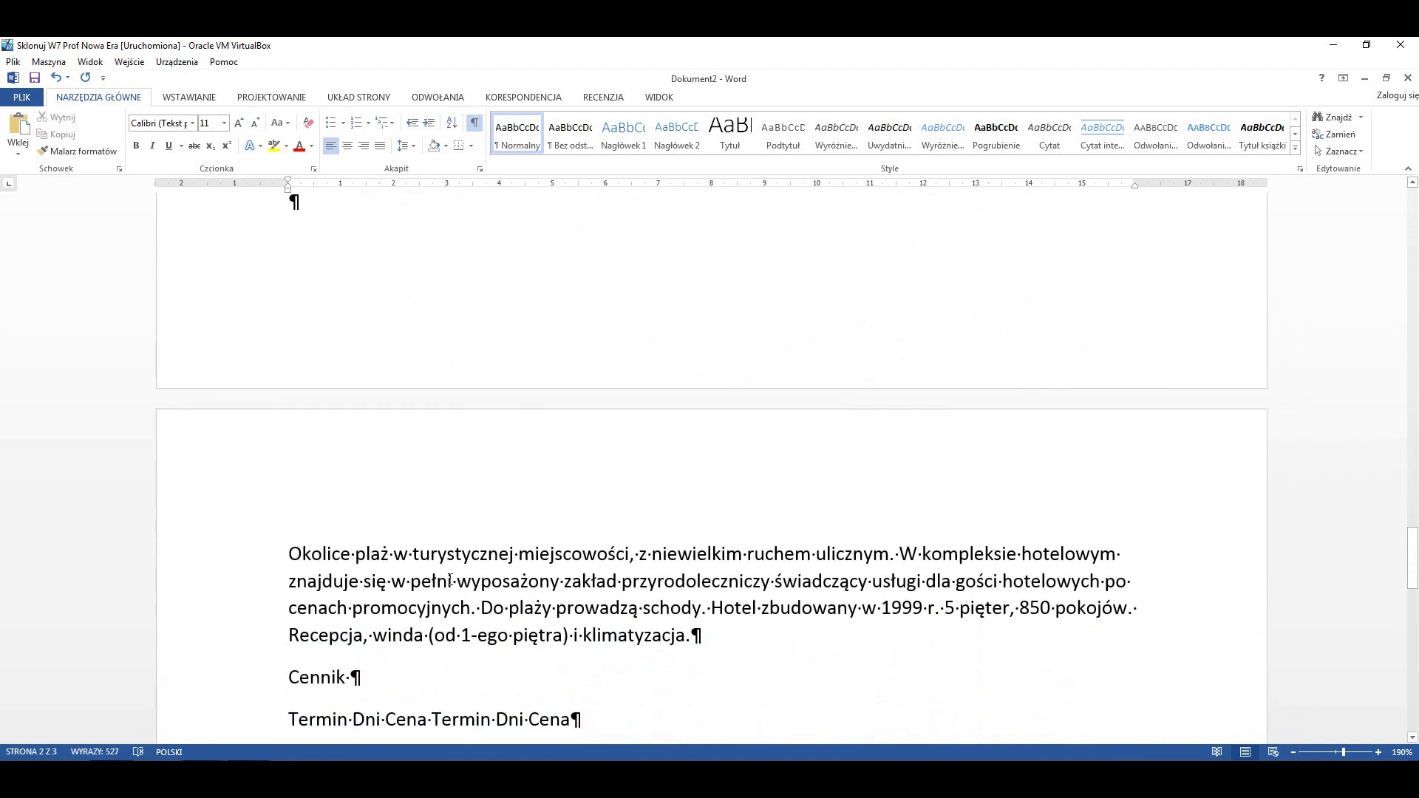
{"action": "scroll", "coordinate": [449, 580], "scroll_direction": "down", "scroll_amount": 1}
{"action": "scroll", "coordinate": [449, 580], "scroll_direction": "down", "scroll_amount": 1}
{"action": "scroll", "coordinate": [448, 579], "scroll_direction": "down", "scroll_amount": 2}
{"action": "scroll", "coordinate": [446, 579], "scroll_direction": "down", "scroll_amount": 1}
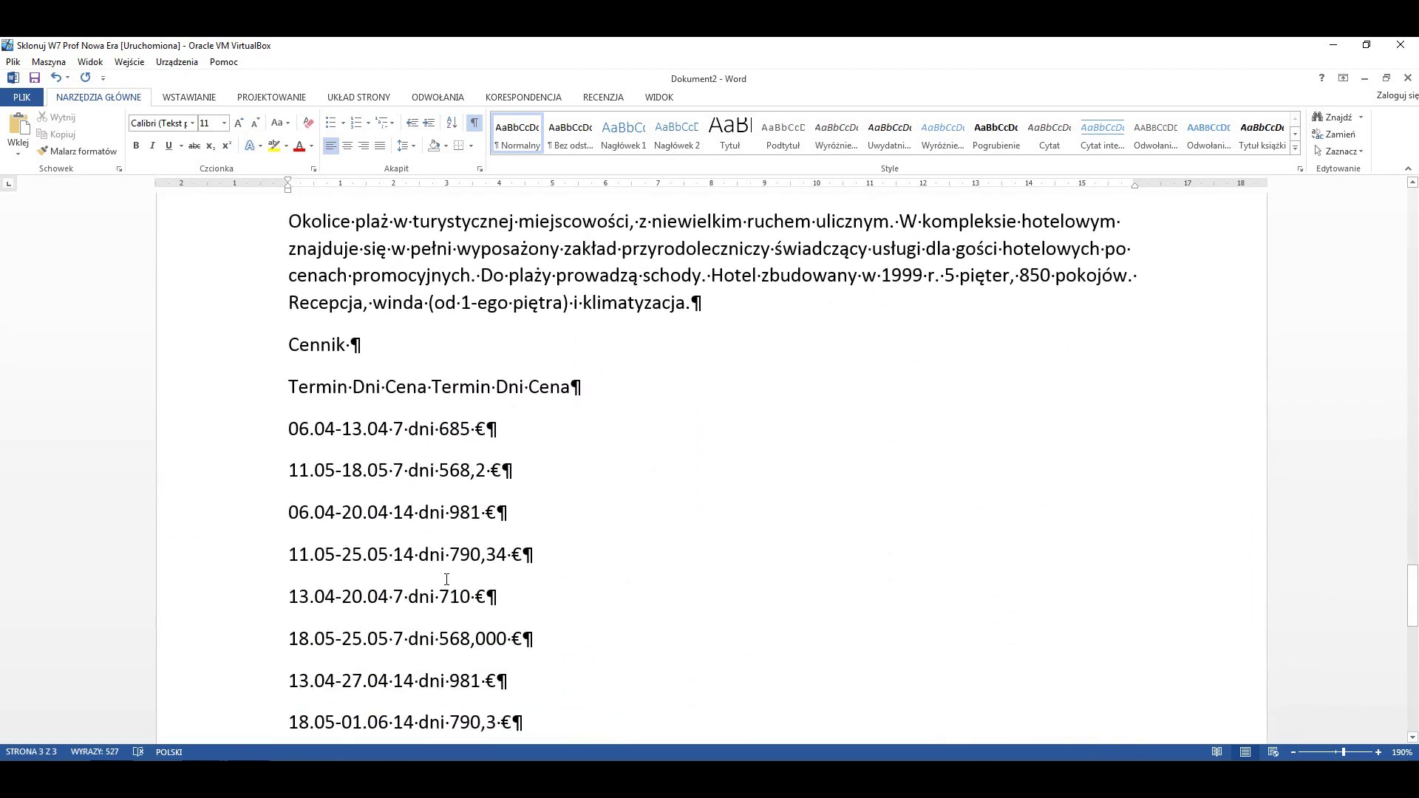
{"action": "scroll", "coordinate": [447, 580], "scroll_direction": "down", "scroll_amount": 1}
{"action": "scroll", "coordinate": [447, 579], "scroll_direction": "down", "scroll_amount": 2}
{"action": "scroll", "coordinate": [447, 580], "scroll_direction": "down", "scroll_amount": 1}
{"action": "scroll", "coordinate": [447, 580], "scroll_direction": "down", "scroll_amount": 1}
{"action": "scroll", "coordinate": [446, 579], "scroll_direction": "down", "scroll_amount": 1}
{"action": "scroll", "coordinate": [447, 579], "scroll_direction": "down", "scroll_amount": 1}
{"action": "scroll", "coordinate": [446, 579], "scroll_direction": "down", "scroll_amount": 2}
{"action": "scroll", "coordinate": [447, 579], "scroll_direction": "down", "scroll_amount": 2}
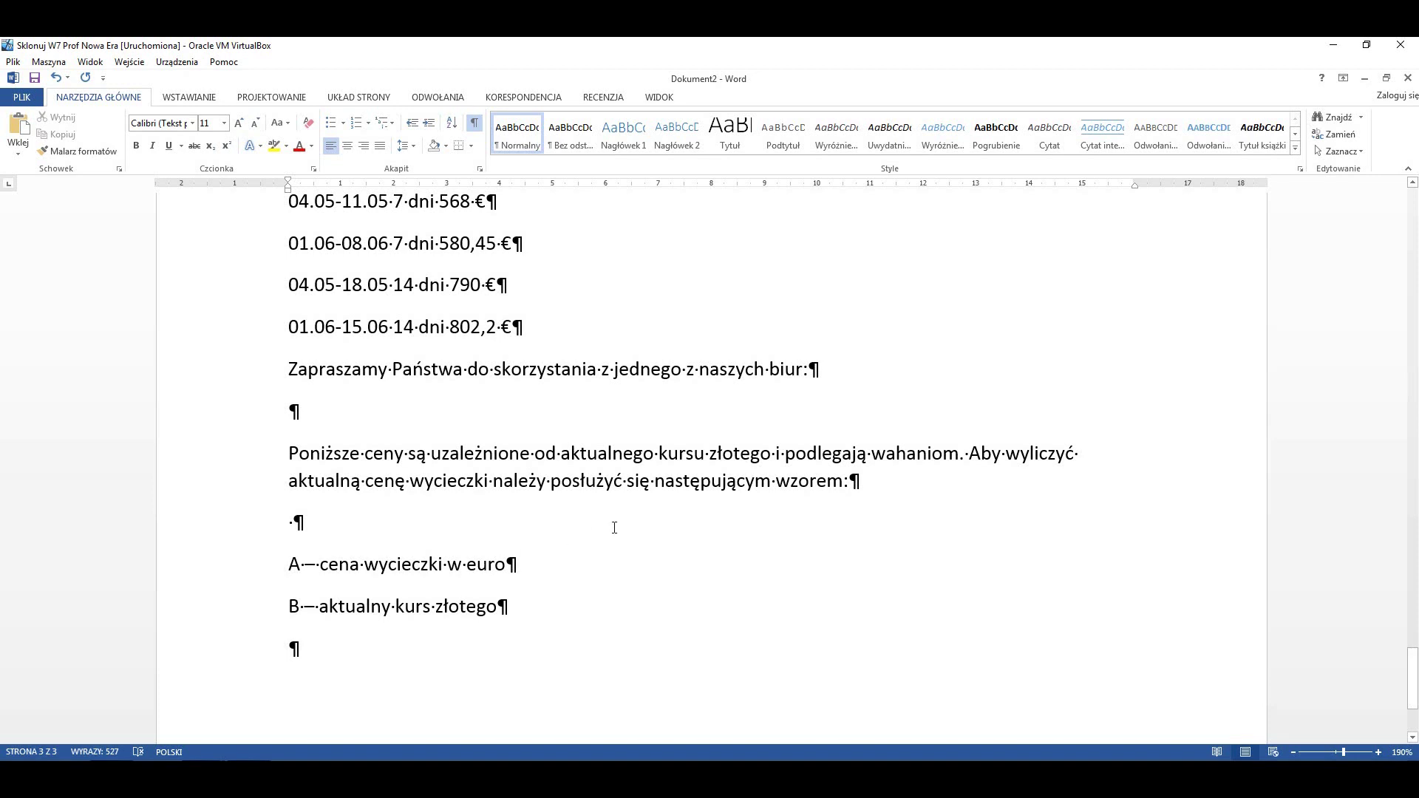
Delete the extra spaces between 'kursu' and 'złotego' in the 'Poniższe ceny' paragraph and check the result
{"action": "left_click", "coordinate": [704, 458]}
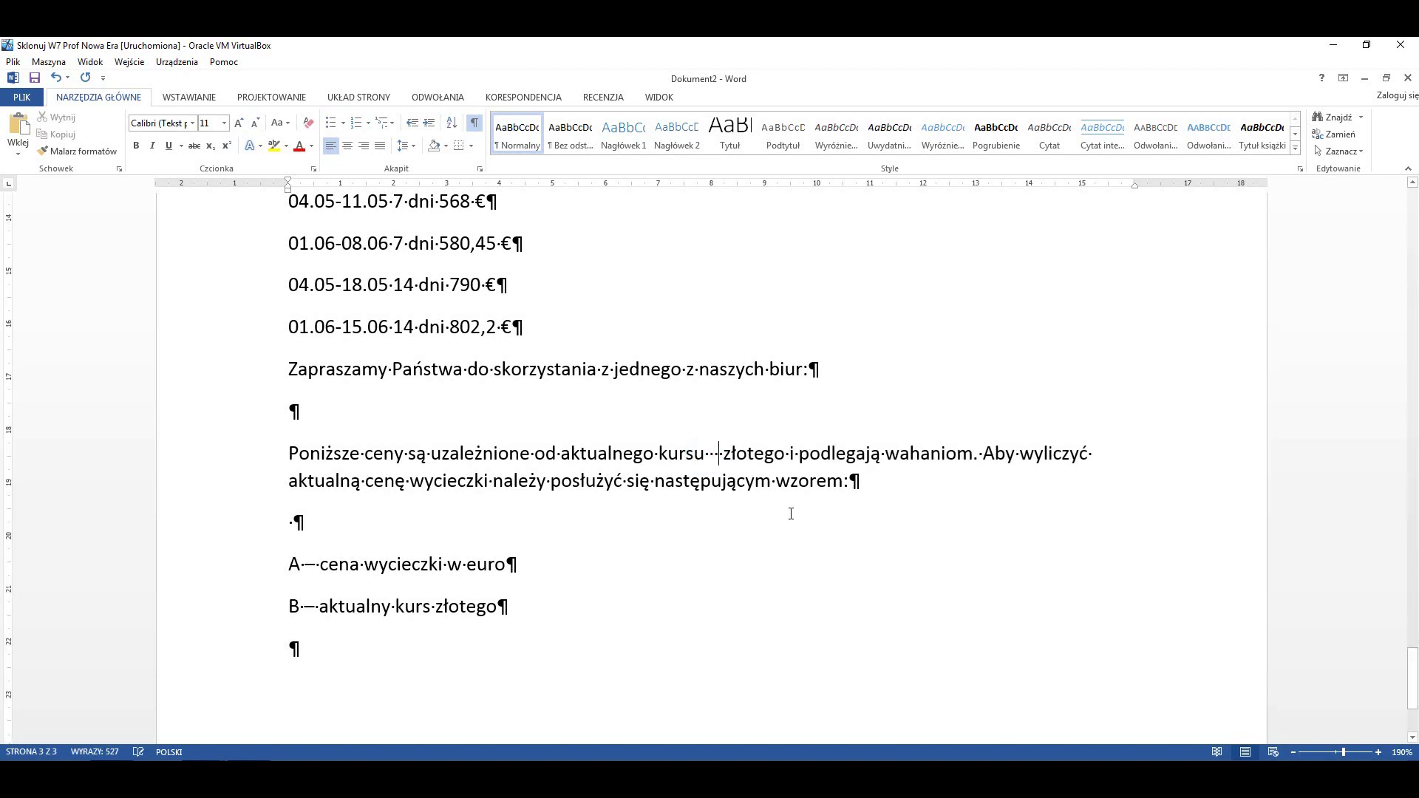
{"action": "key", "text": "BackSpace"}
{"action": "key", "text": "BackSpace"}
{"action": "key", "text": "BackSpace"}
{"action": "key", "text": "Left"}
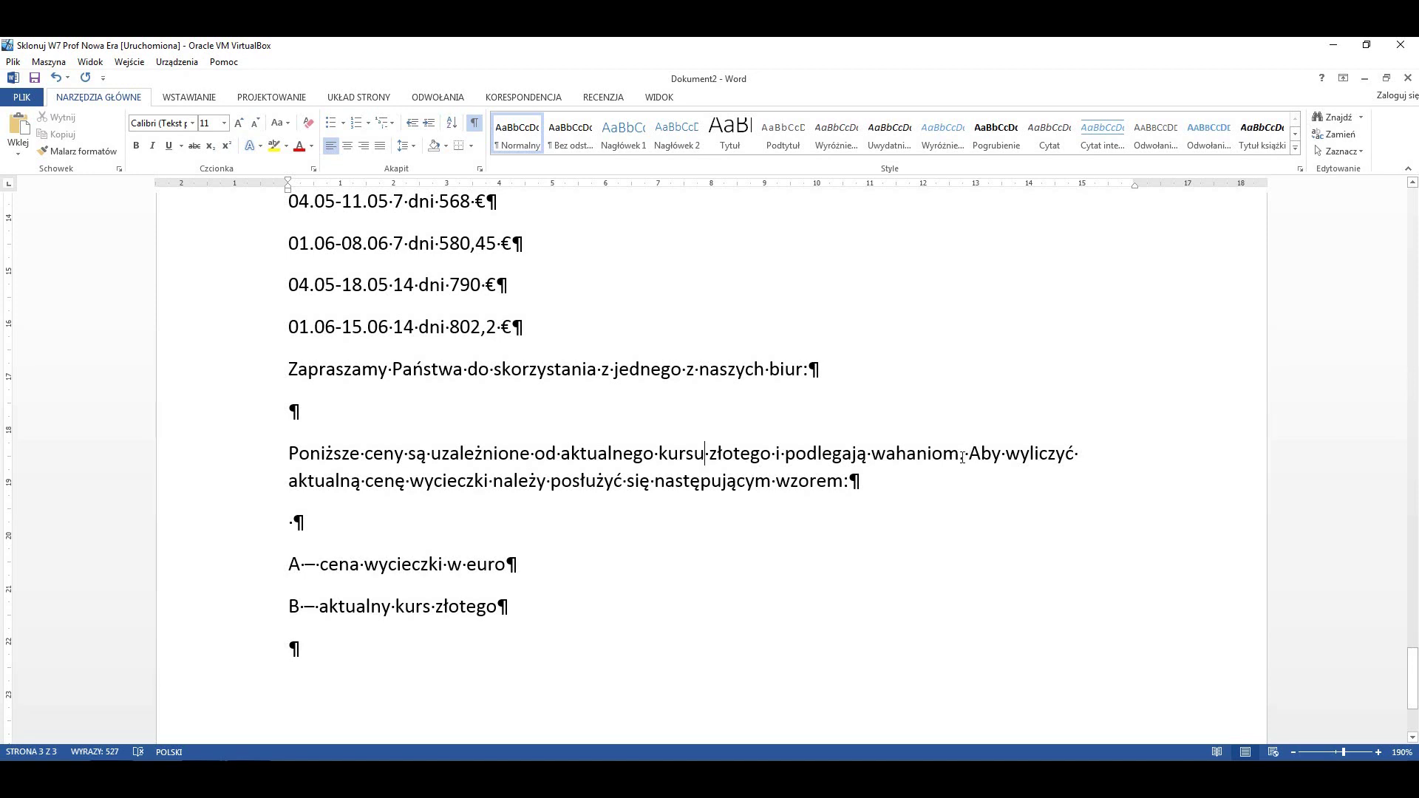
{"action": "scroll", "coordinate": [962, 456], "scroll_direction": "up", "scroll_amount": 2}
{"action": "scroll", "coordinate": [942, 466], "scroll_direction": "up", "scroll_amount": 3}
{"action": "scroll", "coordinate": [931, 466], "scroll_direction": "up", "scroll_amount": 5}
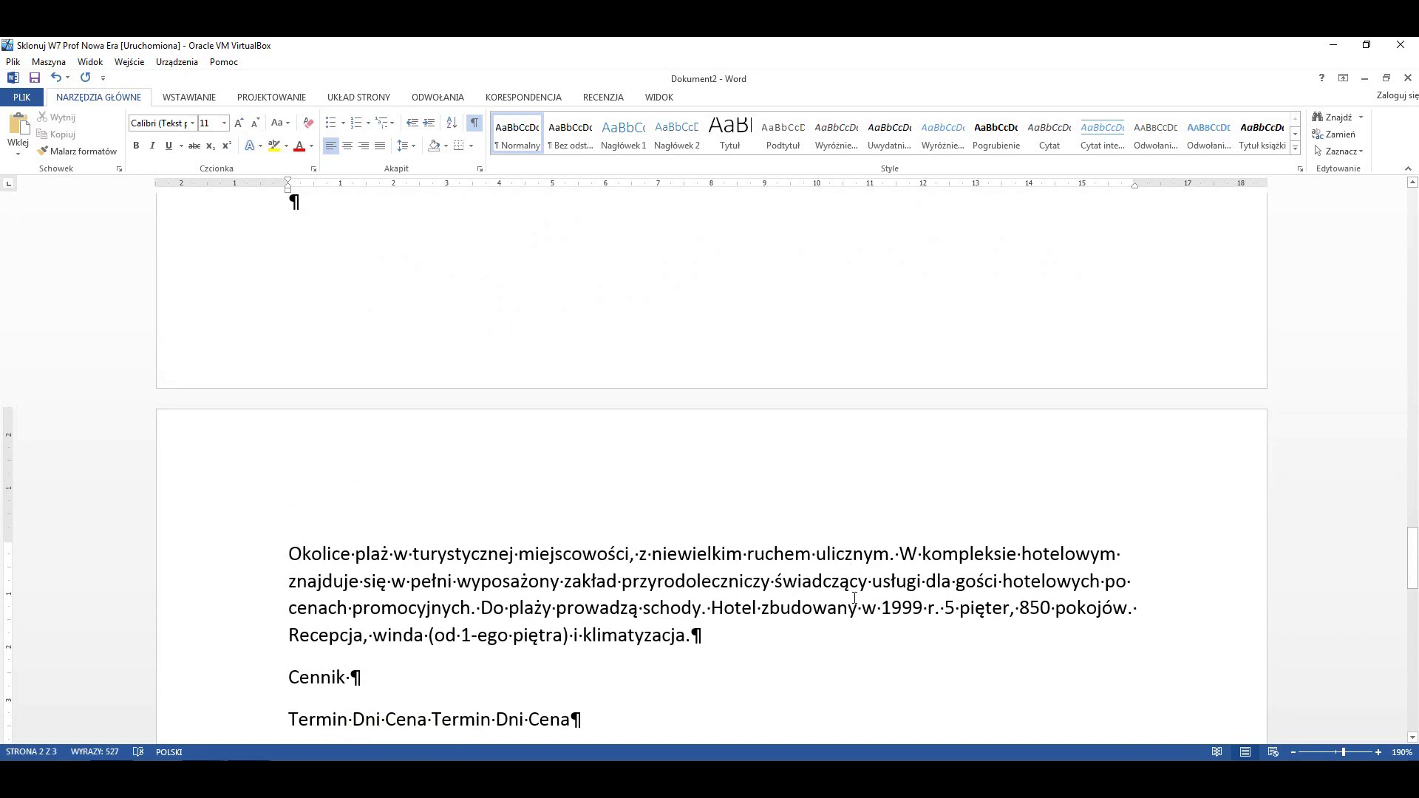
{"action": "scroll", "coordinate": [850, 591], "scroll_direction": "down", "scroll_amount": 5}
{"action": "scroll", "coordinate": [847, 589], "scroll_direction": "down", "scroll_amount": 3}
{"action": "scroll", "coordinate": [846, 589], "scroll_direction": "down", "scroll_amount": 5}
{"action": "scroll", "coordinate": [838, 583], "scroll_direction": "down", "scroll_amount": 1}
{"action": "scroll", "coordinate": [838, 583], "scroll_direction": "down", "scroll_amount": 2}
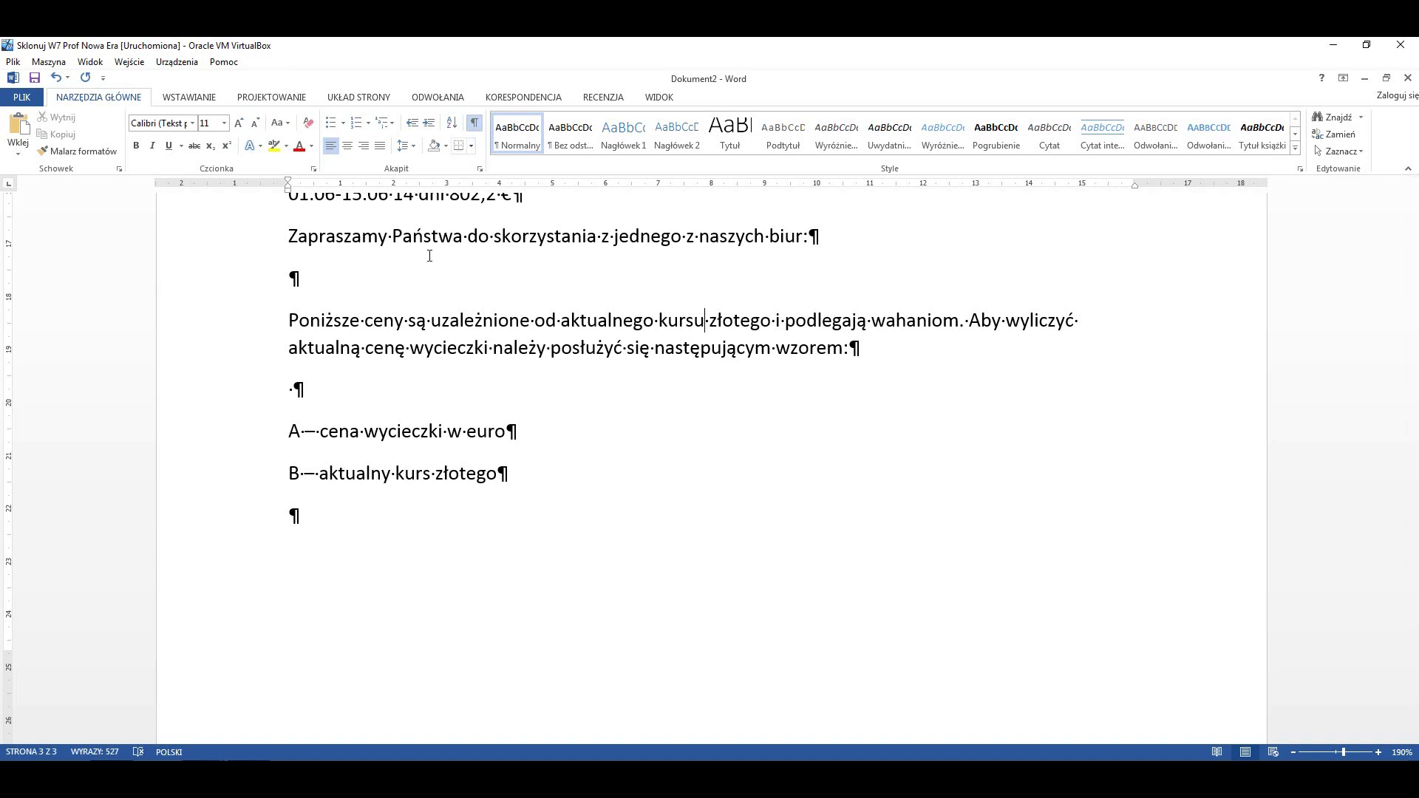
{"action": "left_click", "coordinate": [475, 122]}
{"action": "left_click", "coordinate": [475, 122]}
{"action": "scroll", "coordinate": [397, 516], "scroll_direction": "up", "scroll_amount": 1}
{"action": "scroll", "coordinate": [397, 517], "scroll_direction": "up", "scroll_amount": 1}
{"action": "scroll", "coordinate": [397, 517], "scroll_direction": "up", "scroll_amount": 2}
{"action": "scroll", "coordinate": [396, 517], "scroll_direction": "up", "scroll_amount": 2}
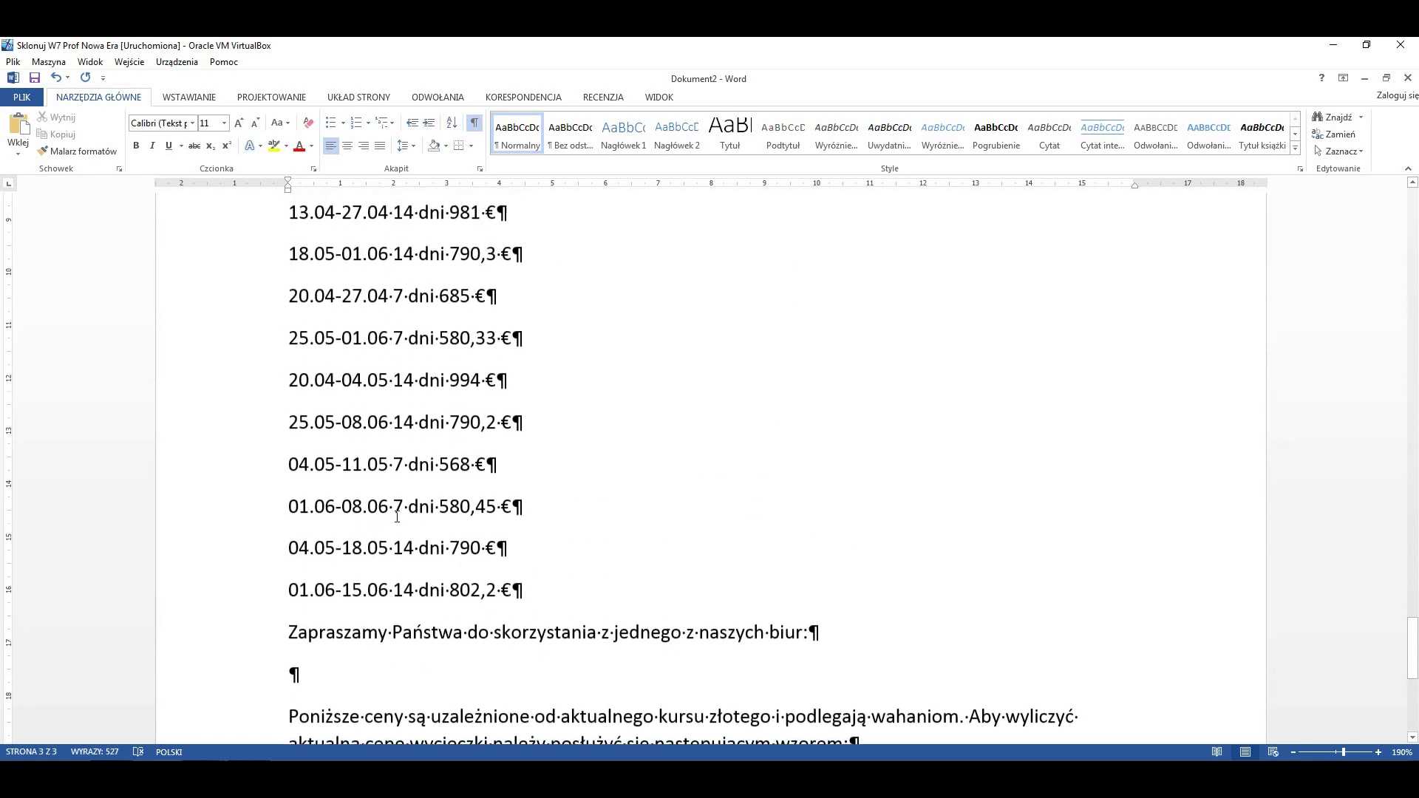